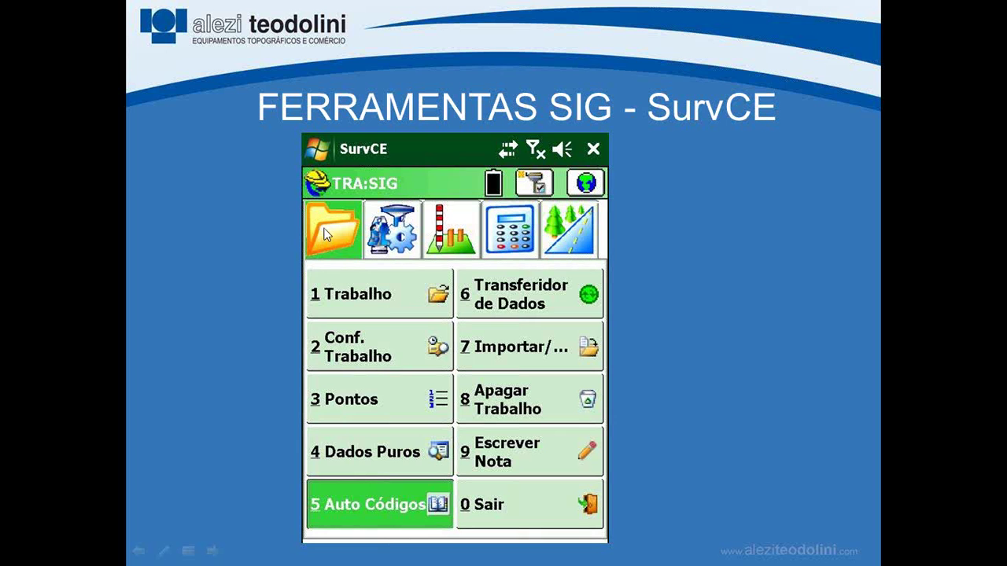
Advance the slideshow to the 'DEFININDO FEIÇÃO PONTO' slide.
left_click(370, 507)
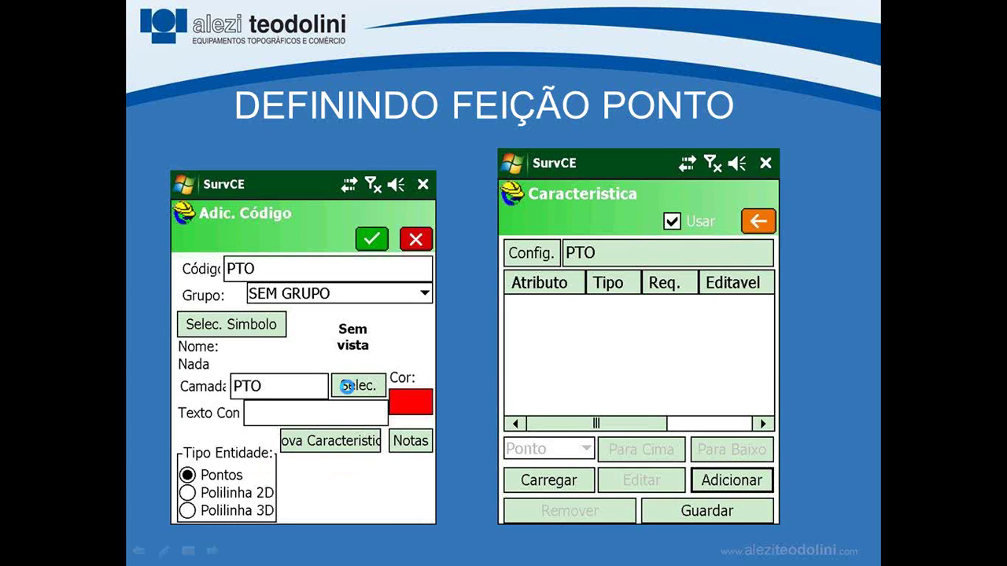
Advance the presentation through the attribute slides to 'GERANDO/MANIPULANDO SIG'.
left_click(347, 386)
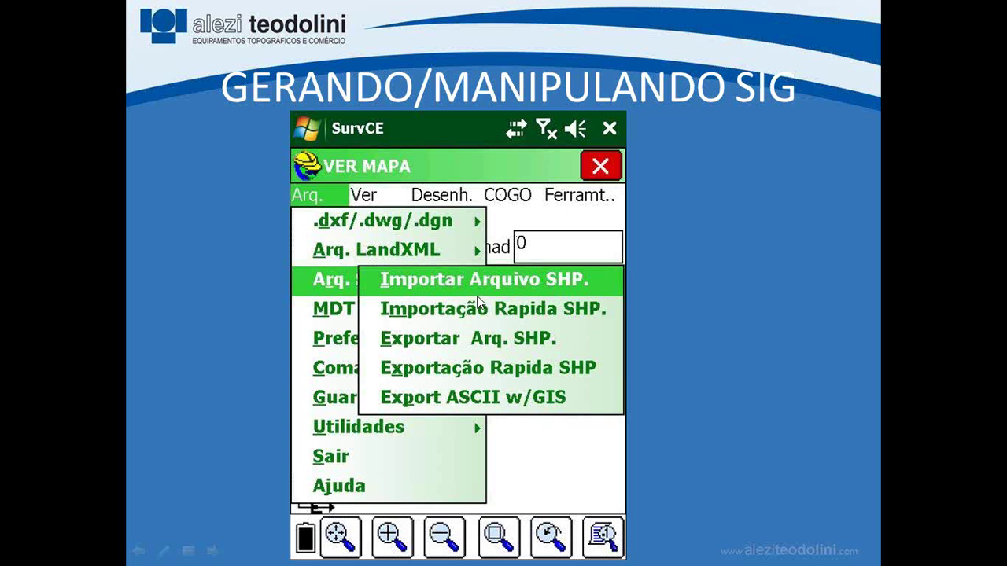
Move past the last slide to the 'Fim da apresentação de slides' screen.
left_click(482, 297)
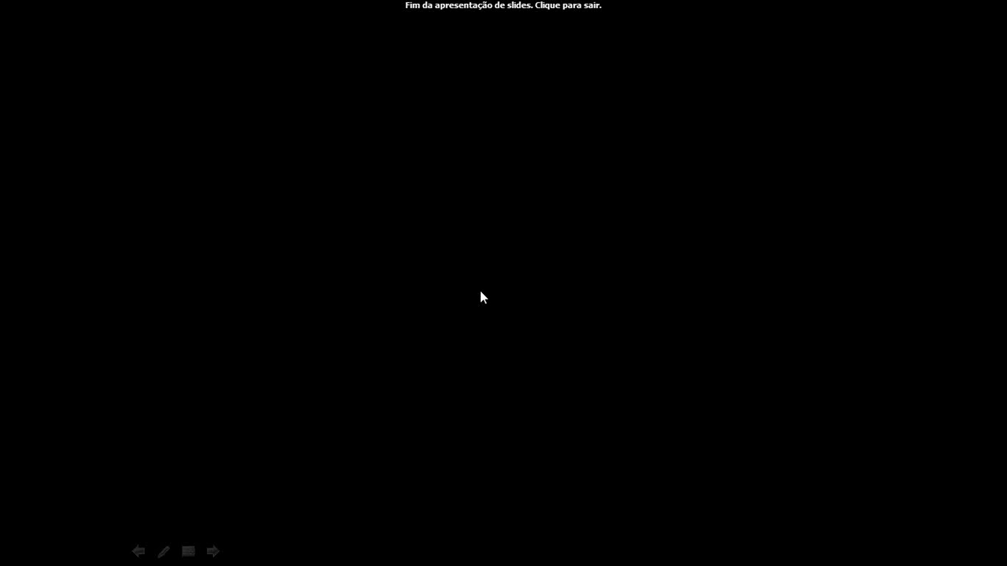
Leave the slideshow and create a new SurvPC job named 'WEBINAR SIG'.
left_click(346, 554)
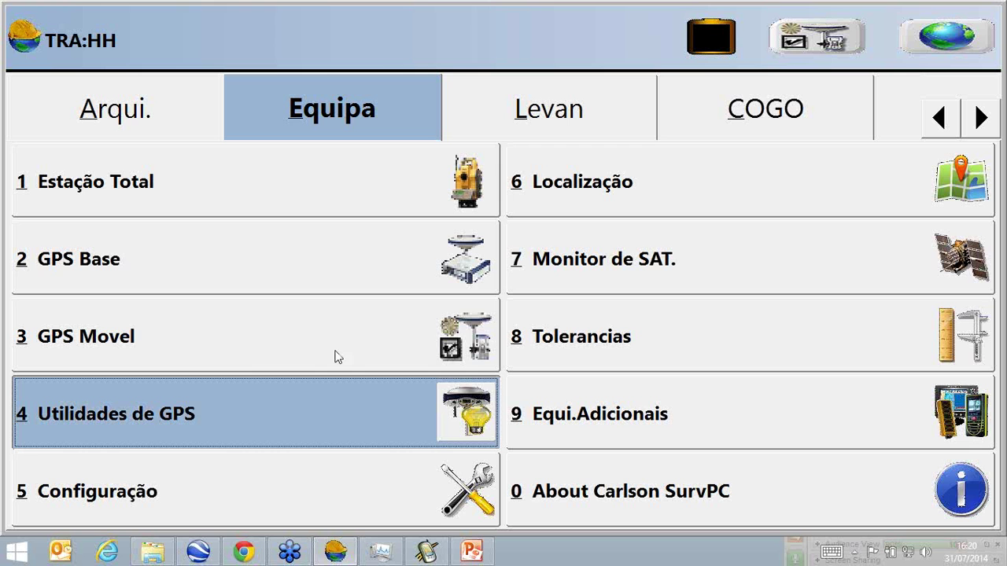
left_click(111, 120)
left_click(151, 177)
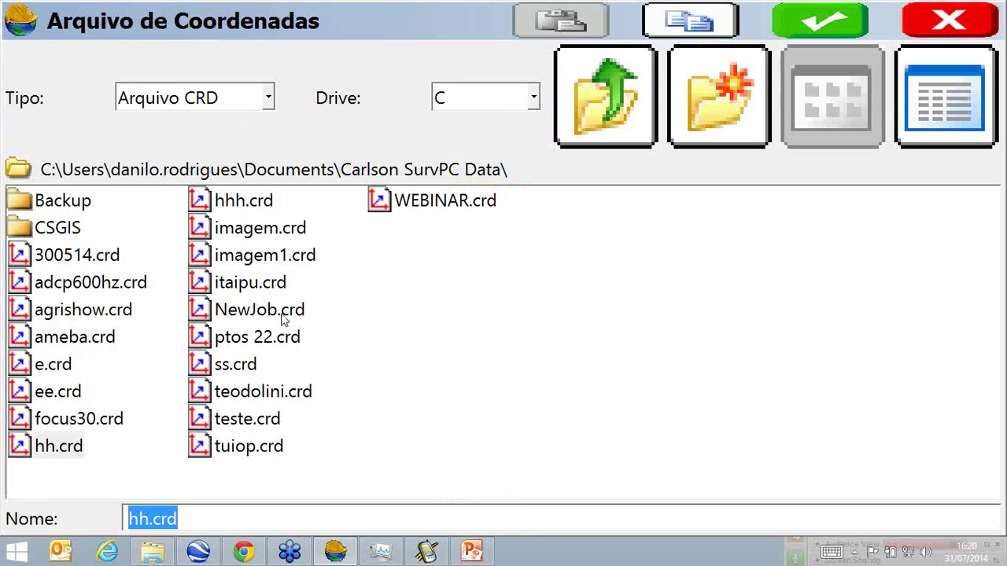
type("WEB")
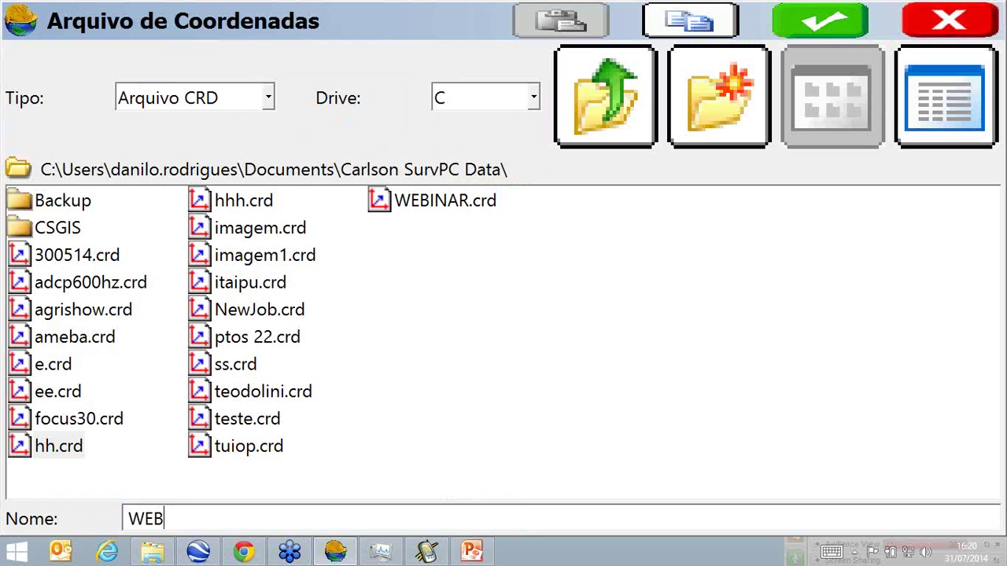
type("INAR SIG")
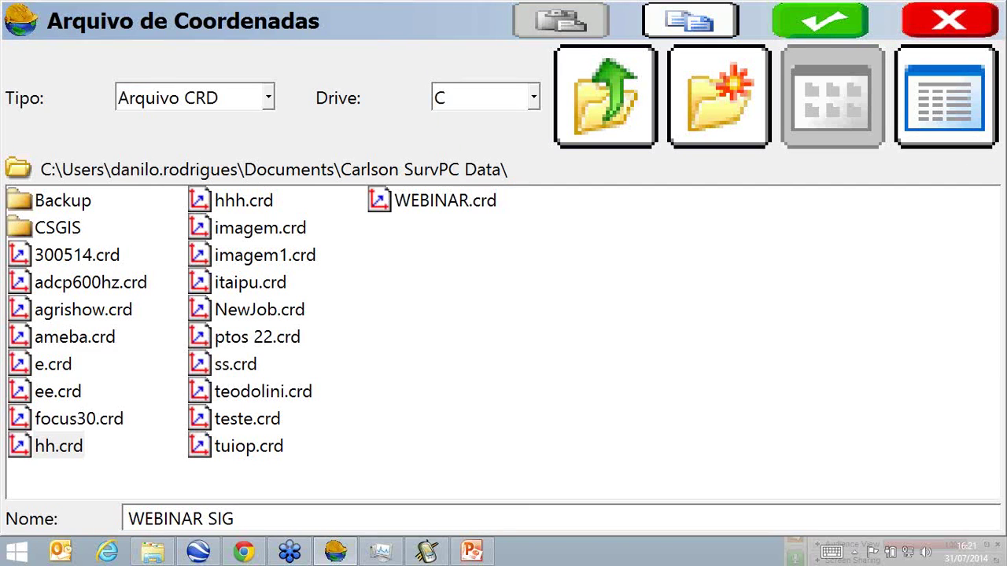
key("Return")
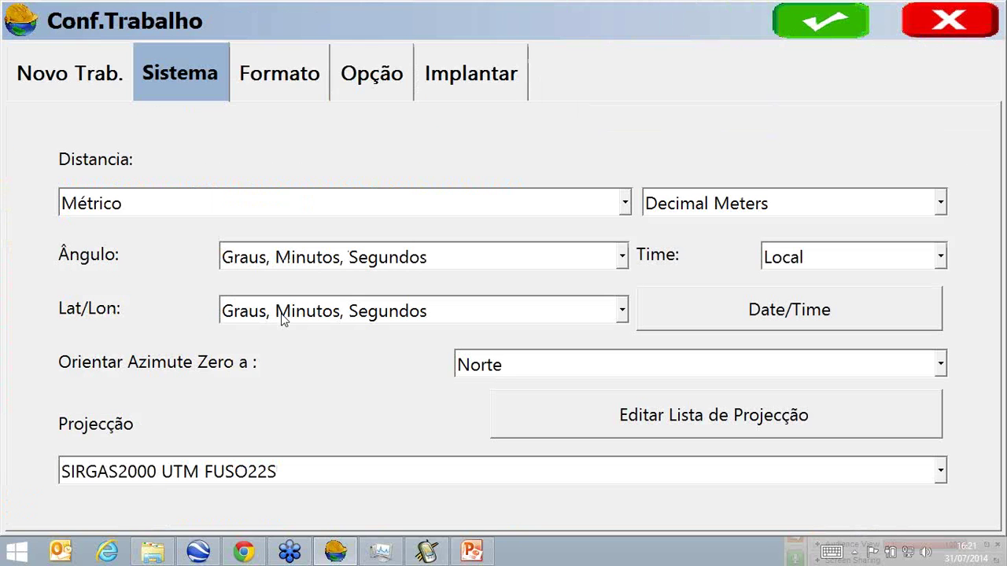
Set the job projection to BRAZIL/SIRGAS 2000/UTM zone 23S and accept the job settings.
left_click(940, 471)
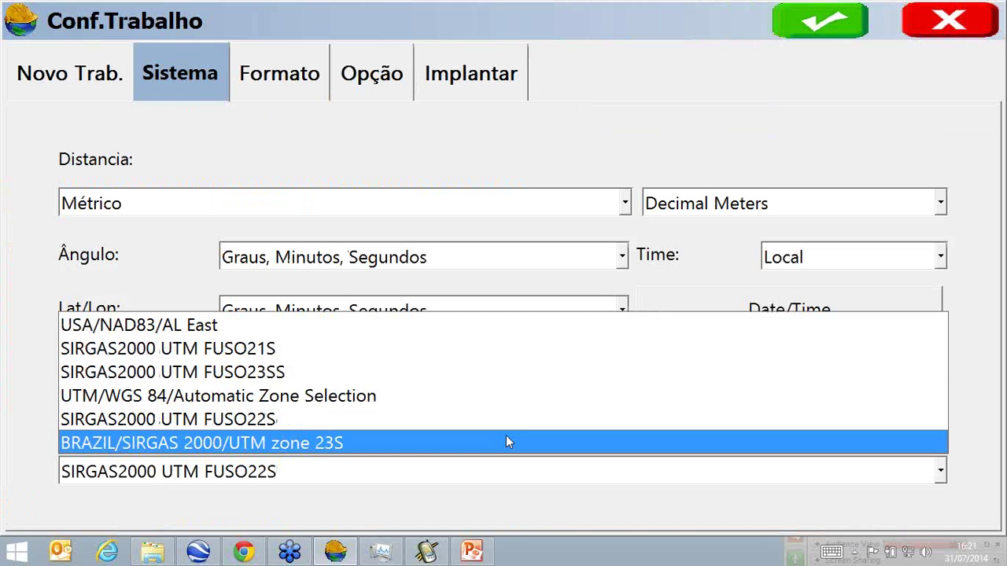
left_click(507, 442)
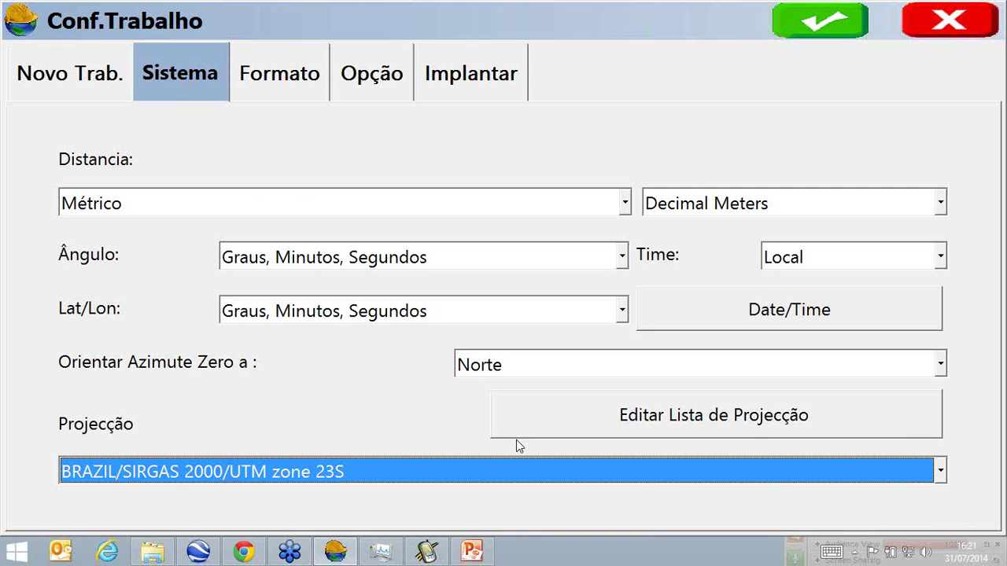
left_click(538, 425)
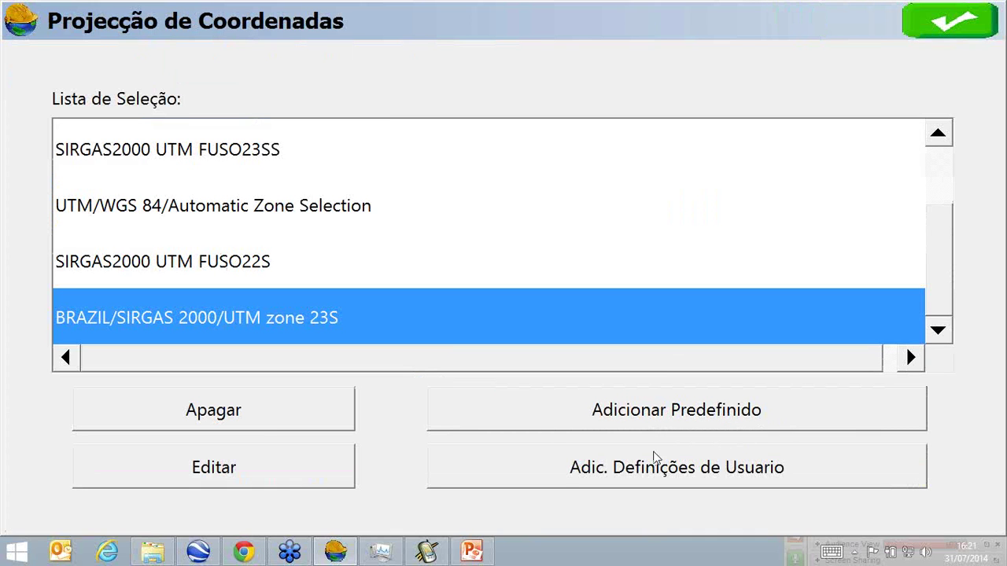
left_click(552, 475)
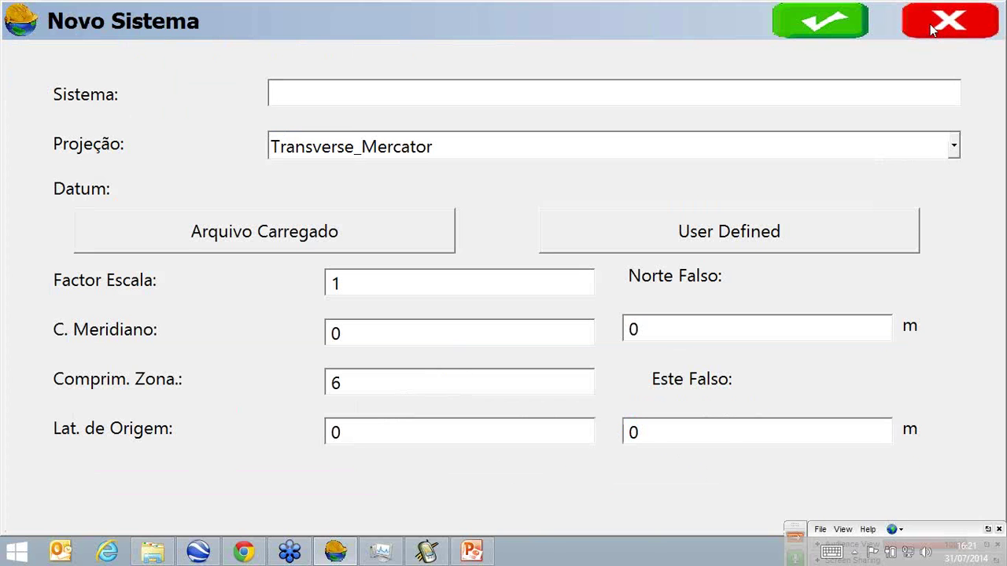
left_click(932, 29)
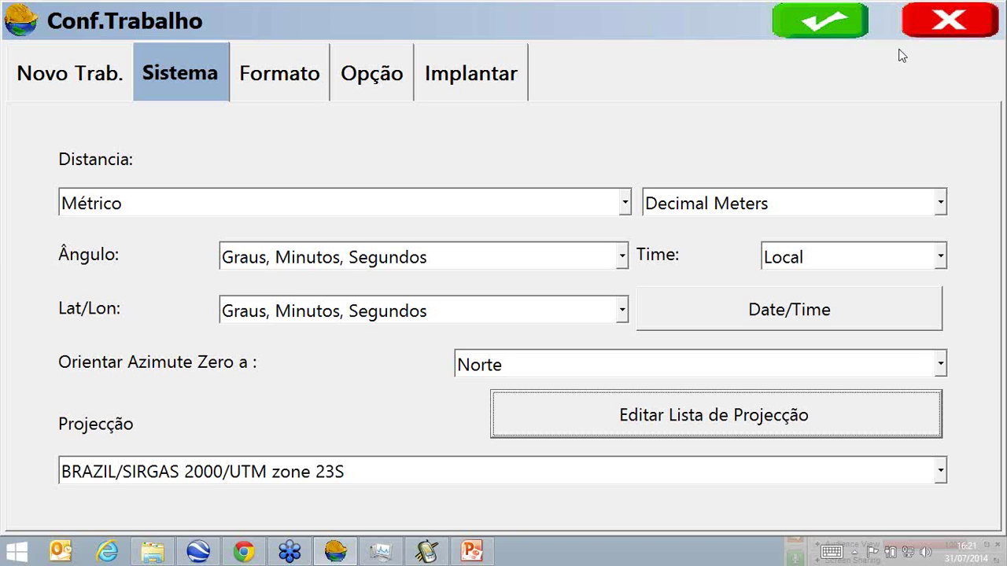
left_click(857, 17)
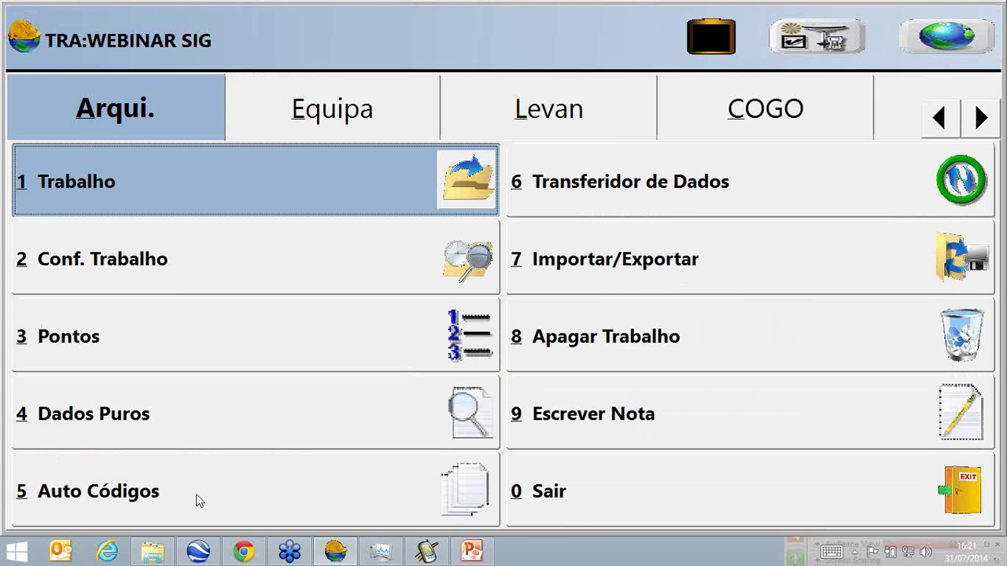
Delete codes B and F from the auto code list, confirming every prompt.
left_click(130, 494)
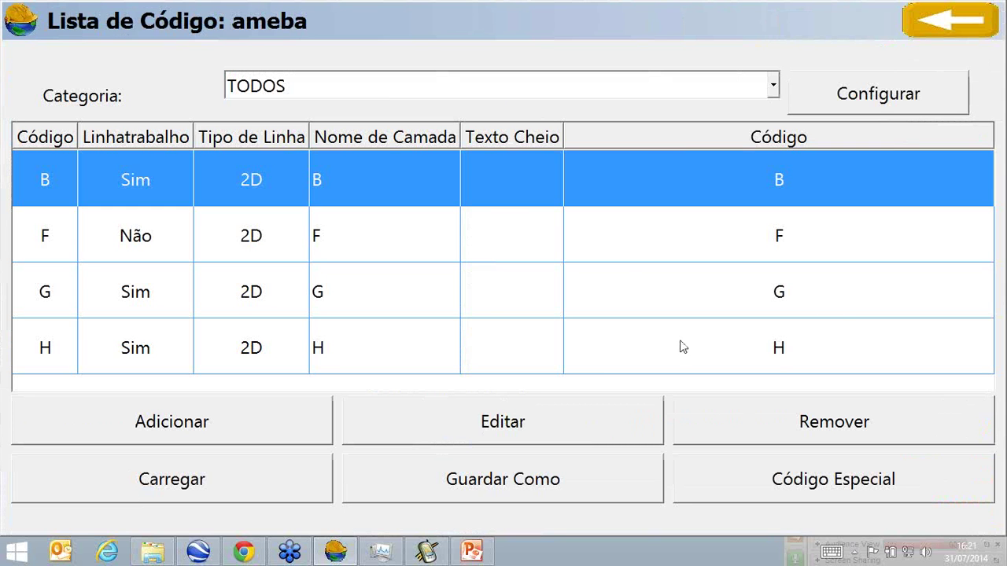
left_click(757, 429)
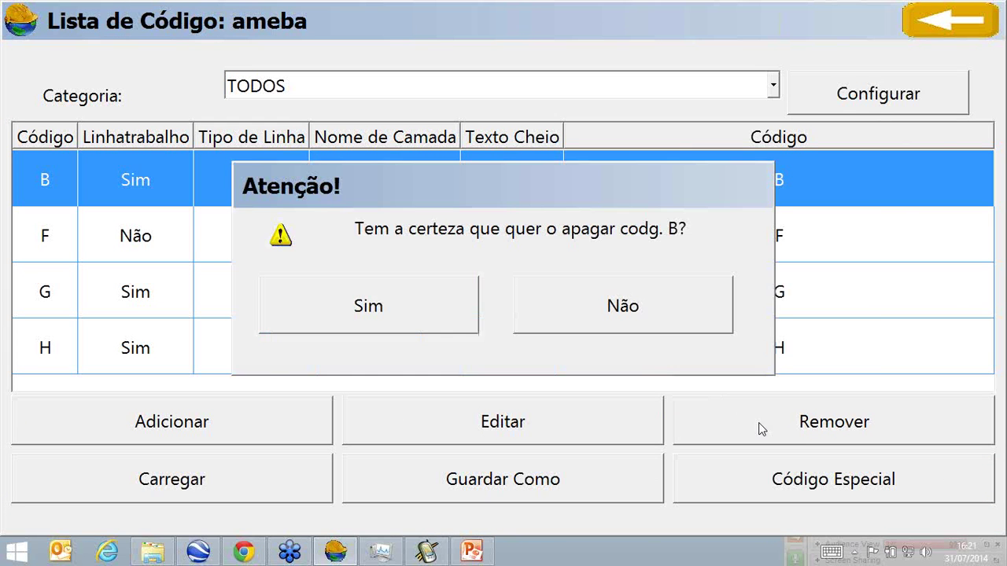
left_click(431, 305)
left_click(483, 318)
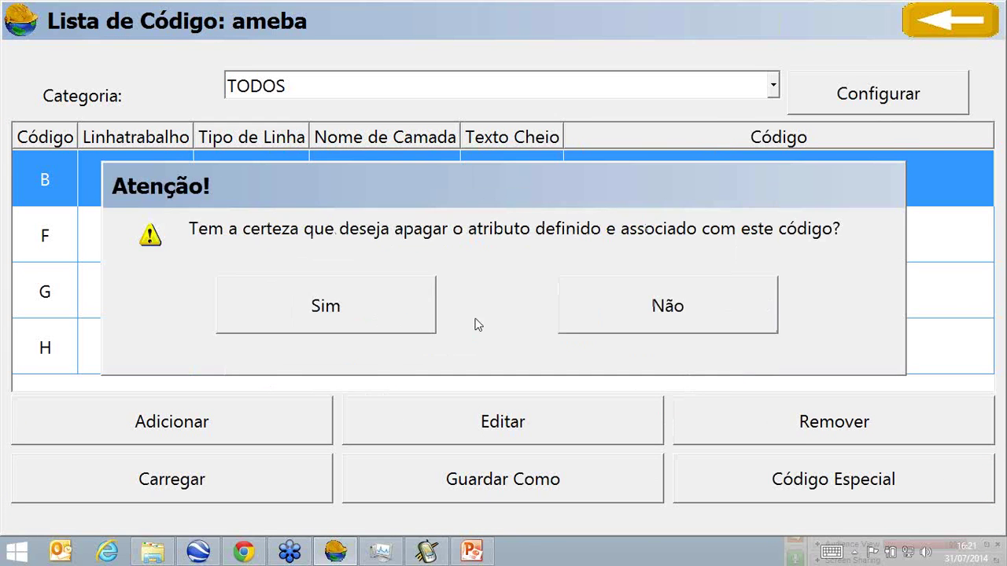
left_click(390, 312)
left_click(708, 427)
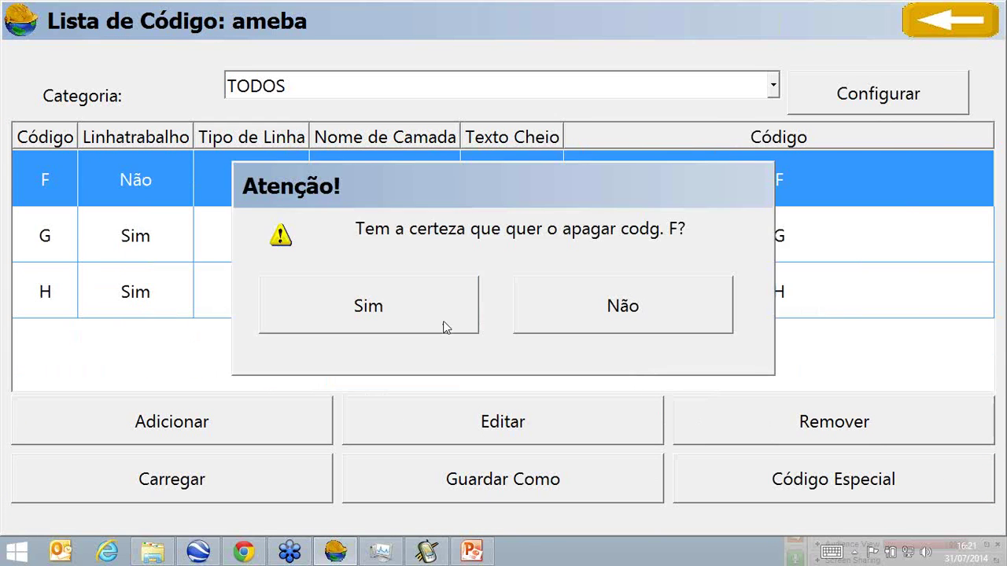
left_click(445, 328)
left_click(422, 322)
left_click(373, 299)
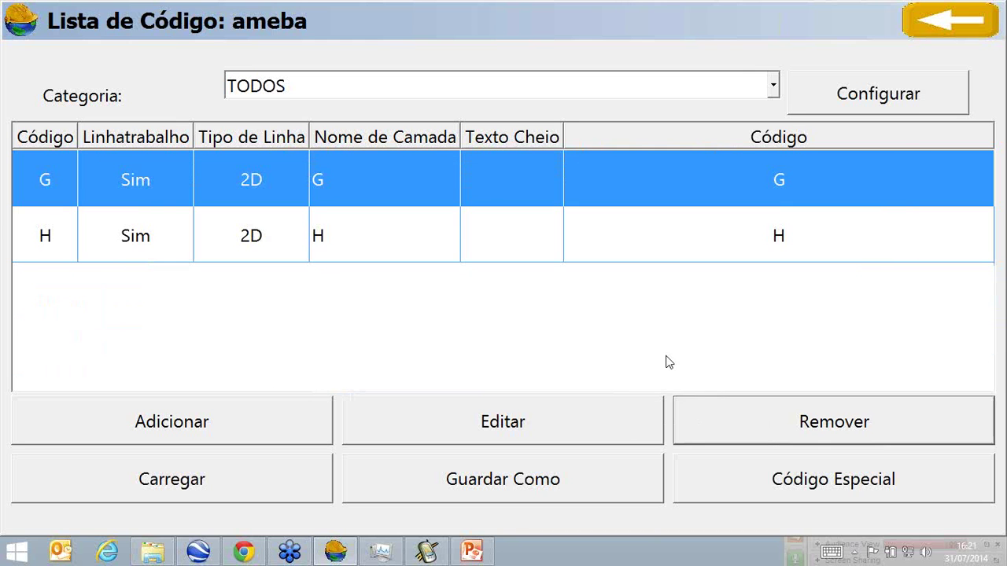
Delete codes G and H, leaving the ameba code list empty.
left_click(735, 419)
left_click(411, 322)
left_click(437, 337)
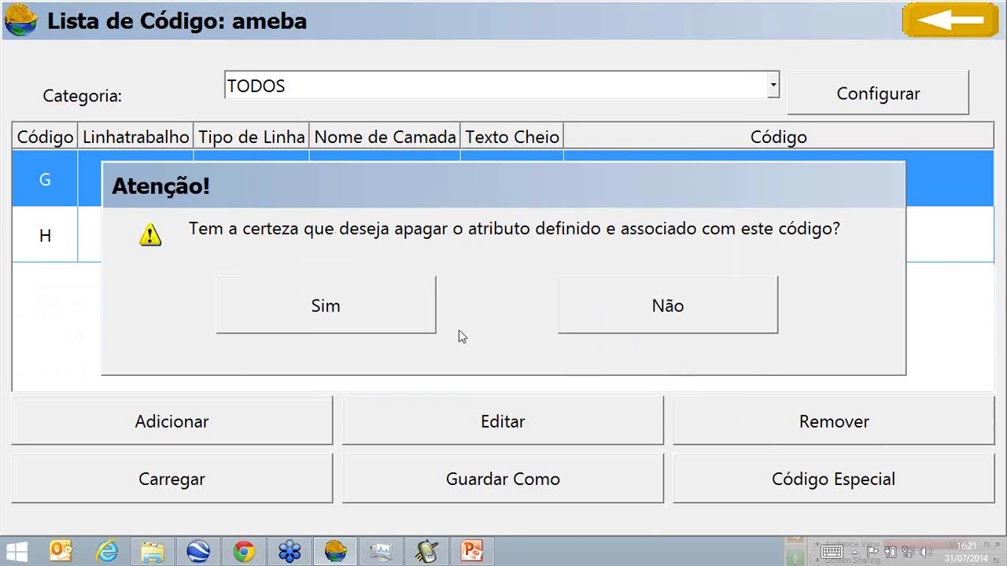
left_click(308, 325)
left_click(701, 413)
left_click(451, 308)
left_click(455, 314)
left_click(388, 304)
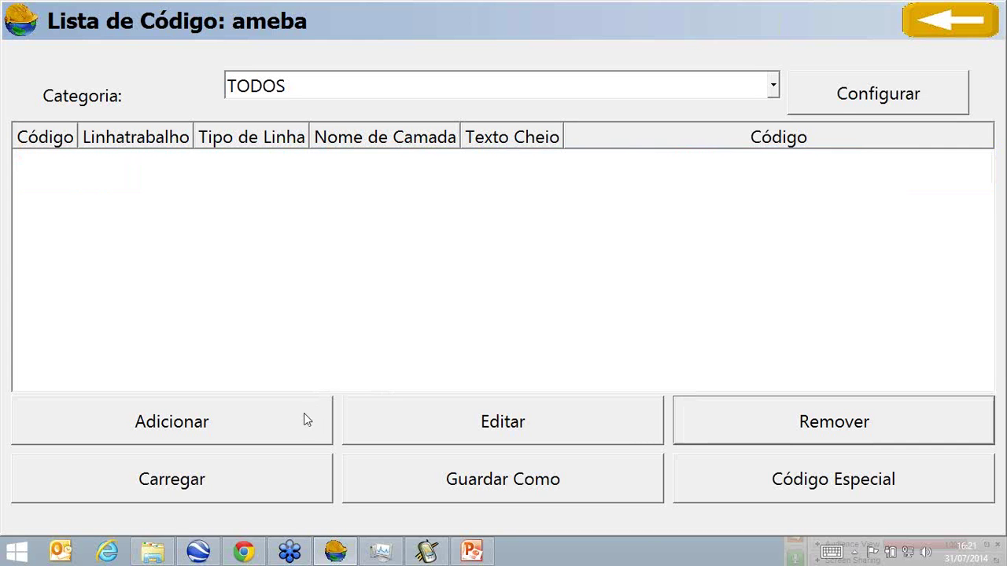
left_click(297, 413)
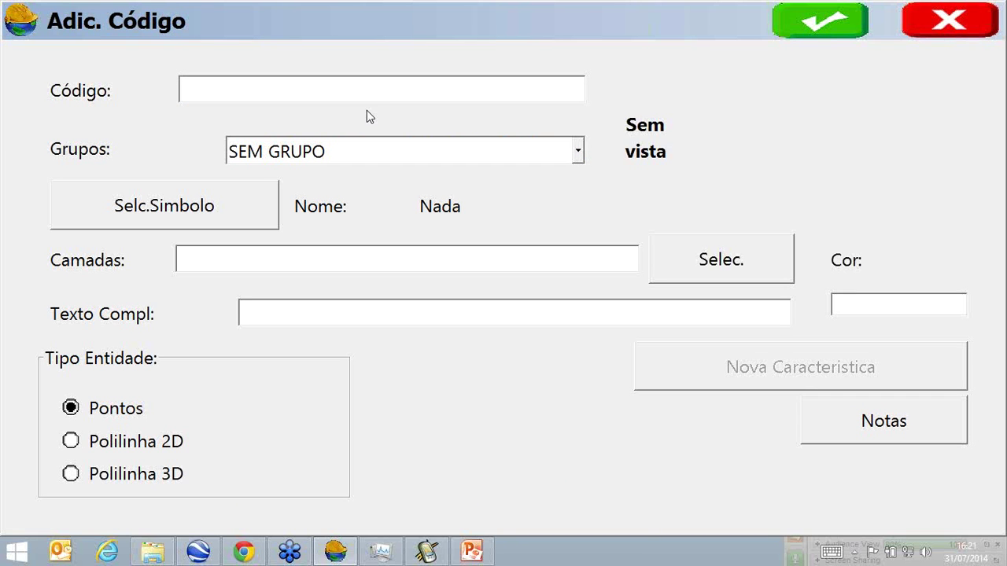
Create code PONTO on layer PONTO with blue colour 5.
type("P")
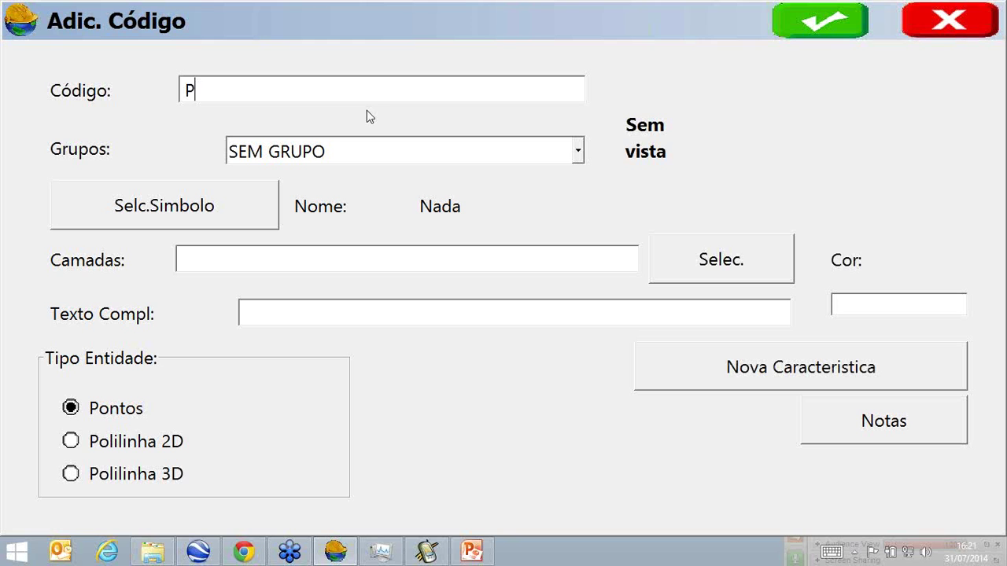
type("T")
key("BackSpace")
type("ONTO")
left_click(324, 259)
type("PONTO")
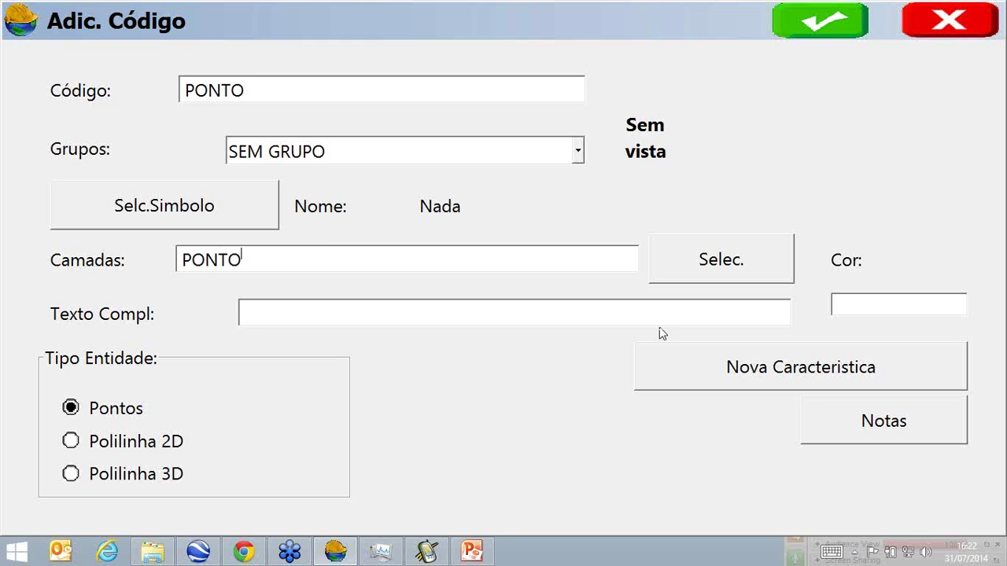
left_click(865, 307)
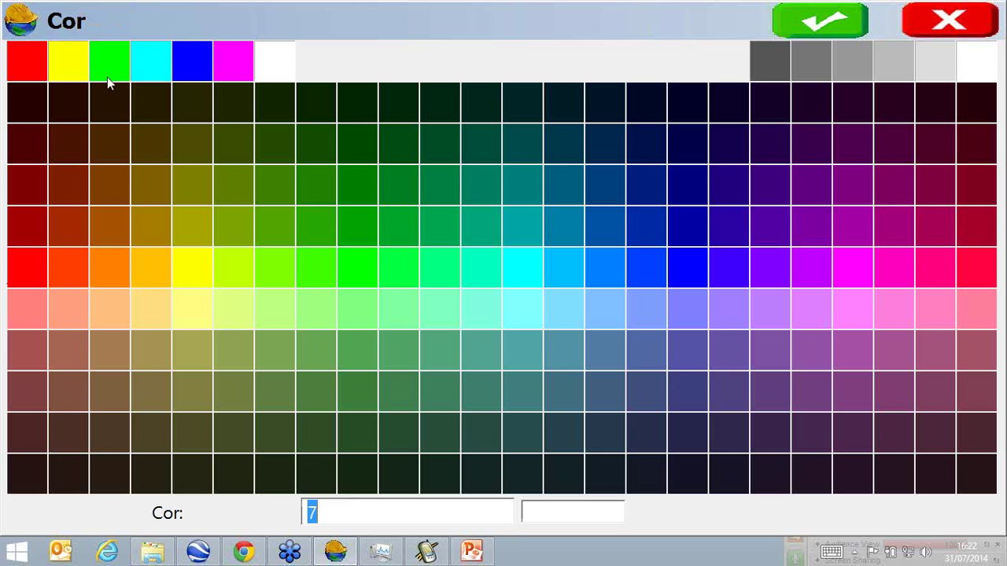
left_click(192, 53)
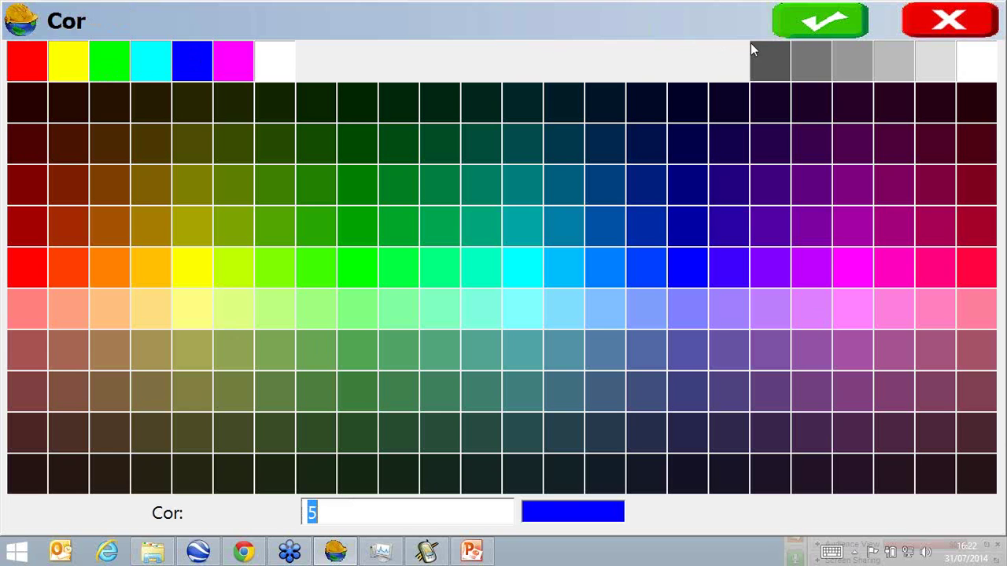
left_click(807, 30)
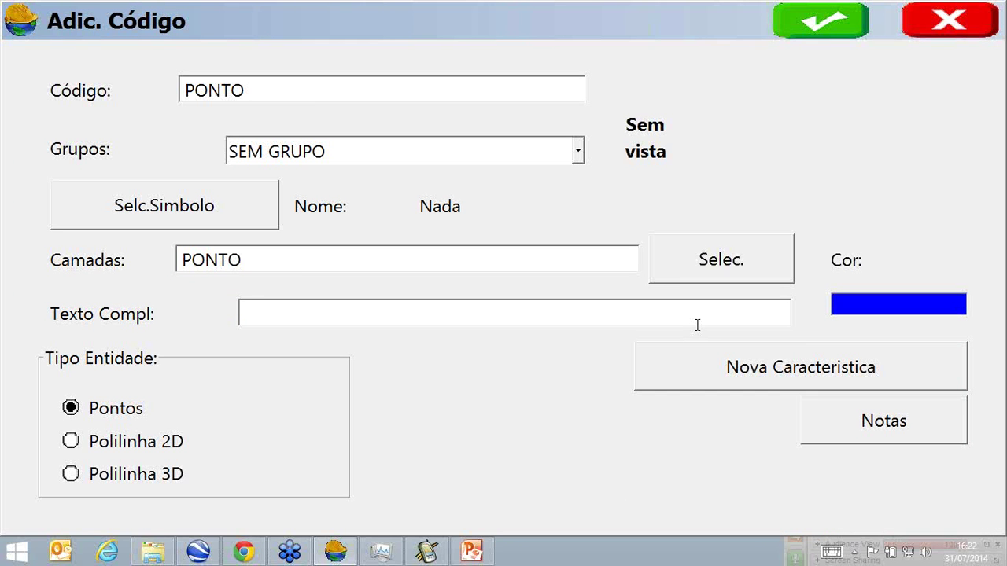
left_click(727, 365)
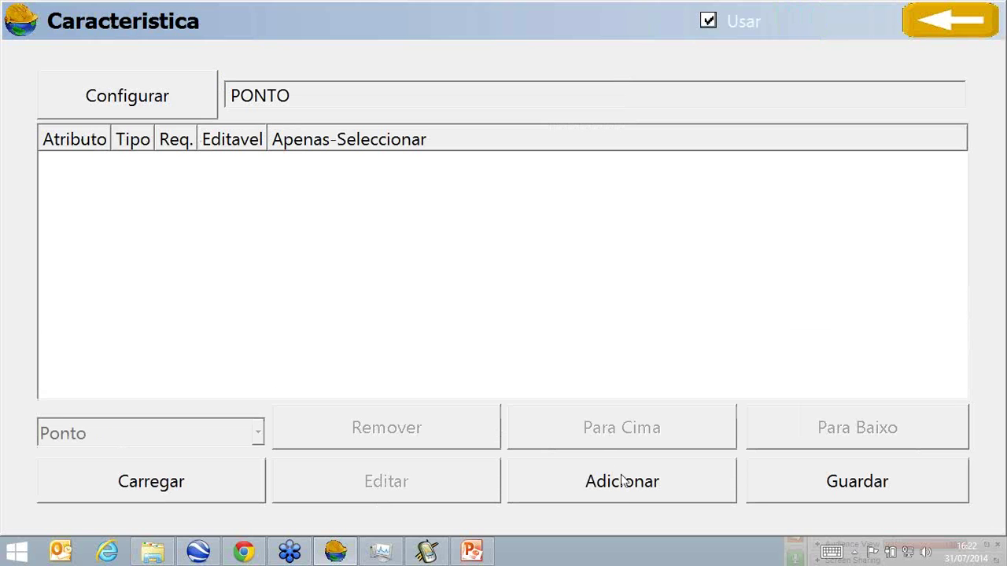
Add a required attribute NOME with prompt NOME to the PONTO feature.
left_click(620, 477)
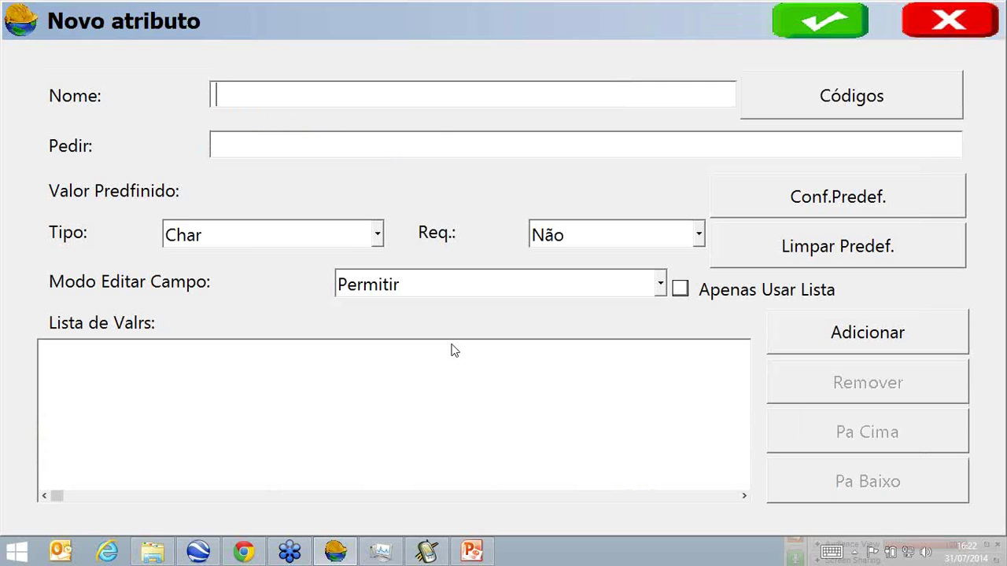
type("NOME")
left_click(318, 149)
type("NOME")
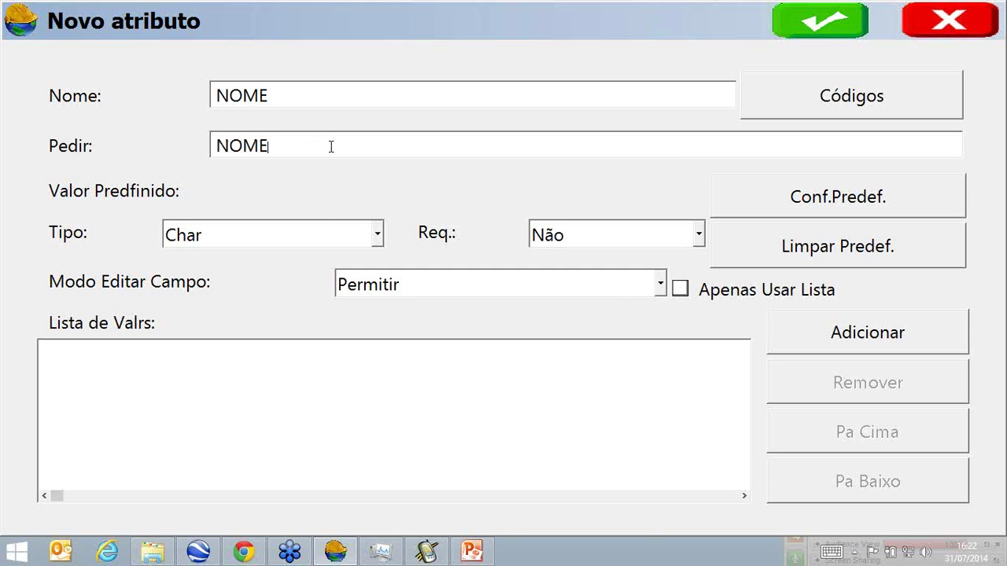
left_click(633, 233)
left_click(616, 288)
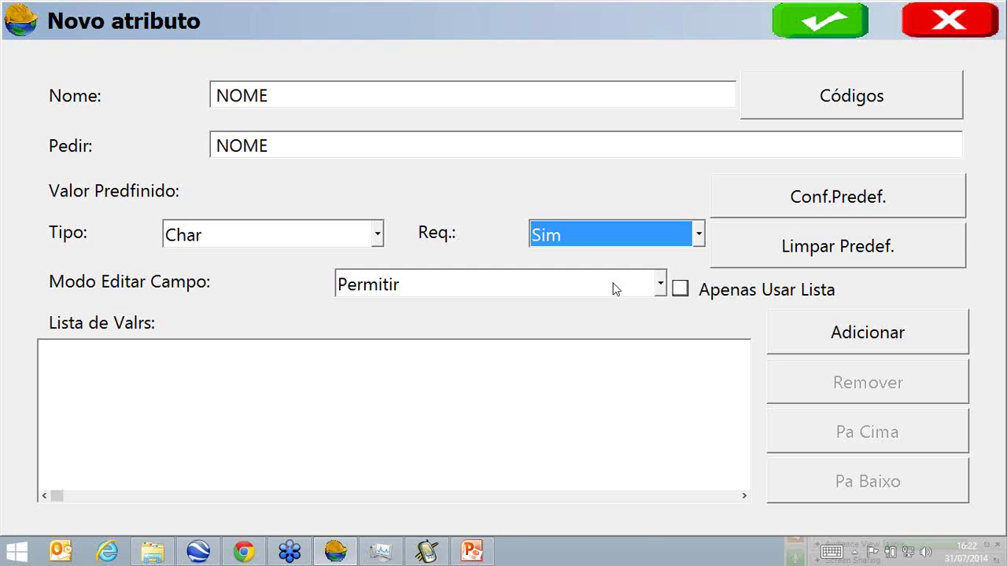
left_click(834, 24)
left_click(678, 483)
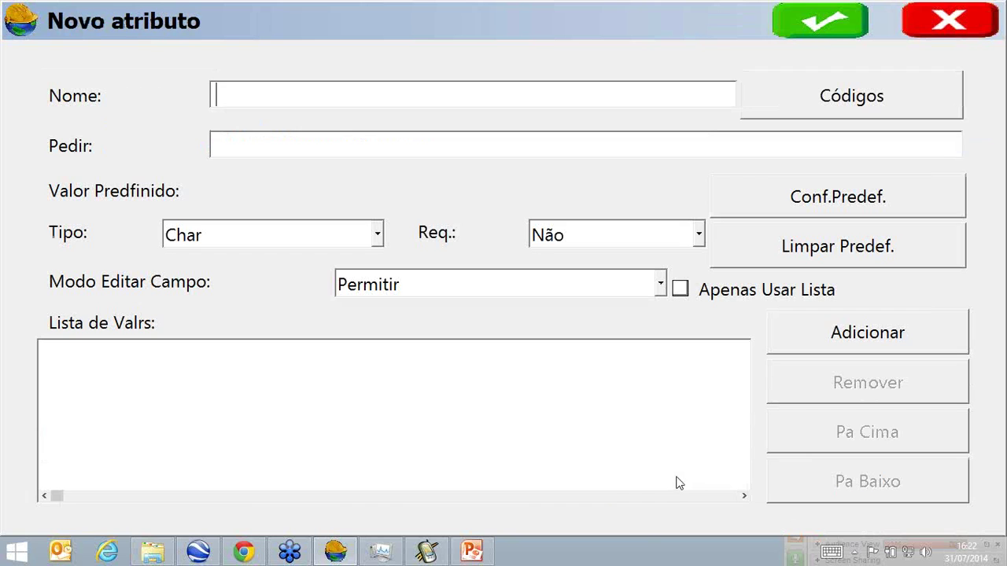
Name the new attribute TIPO, restrict it to list values, and make it required.
type("TIPO")
left_click(406, 148)
type("TIPO")
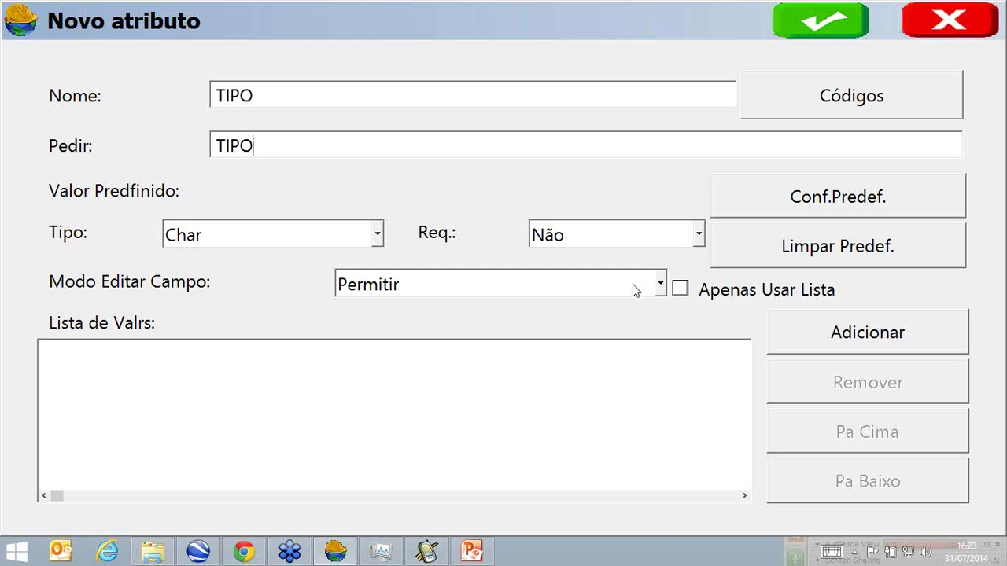
left_click(681, 292)
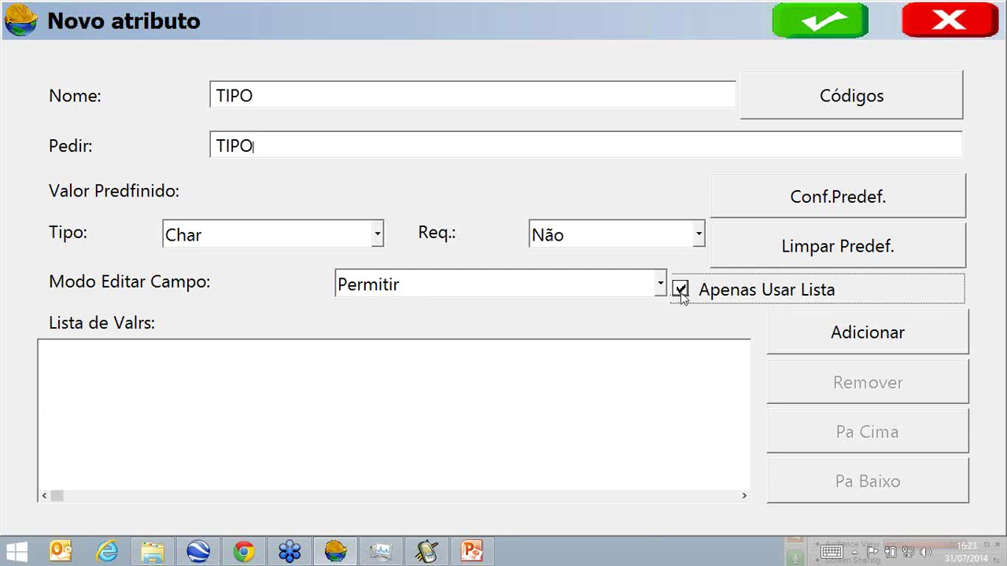
left_click(699, 236)
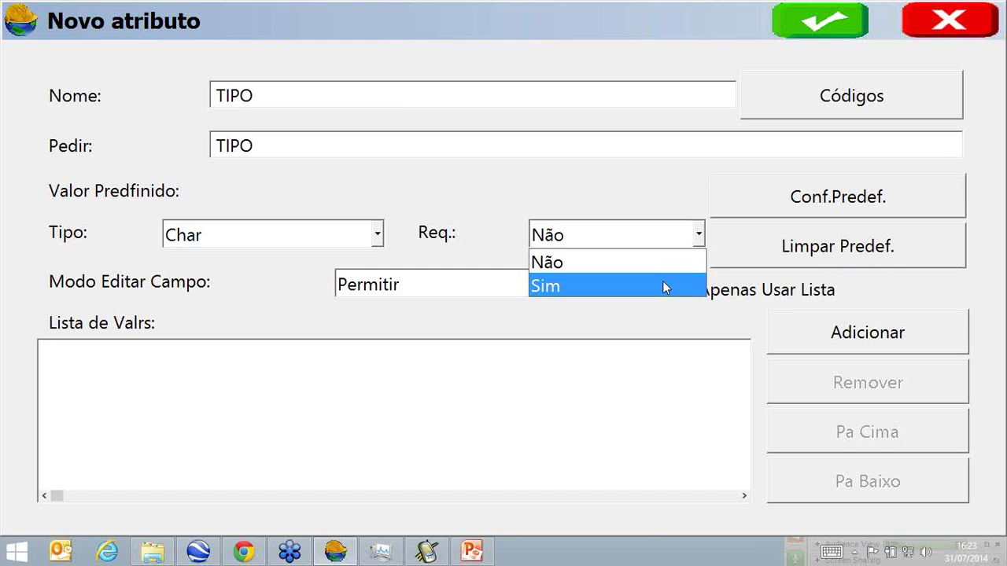
left_click(664, 285)
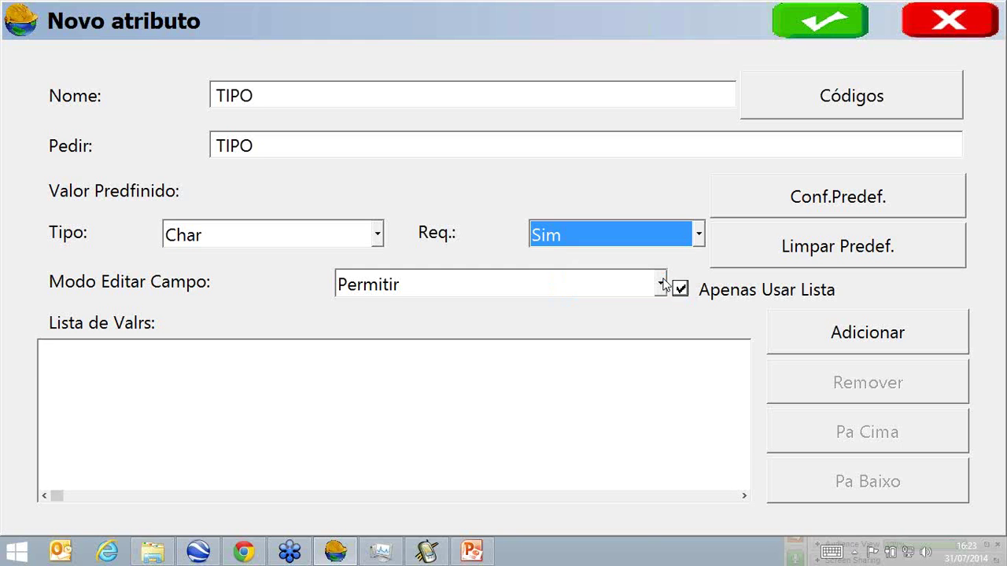
Add list values OFFSET, MARCO, VIRTUAL and PONTO, then save the TIPO attribute.
left_click(773, 331)
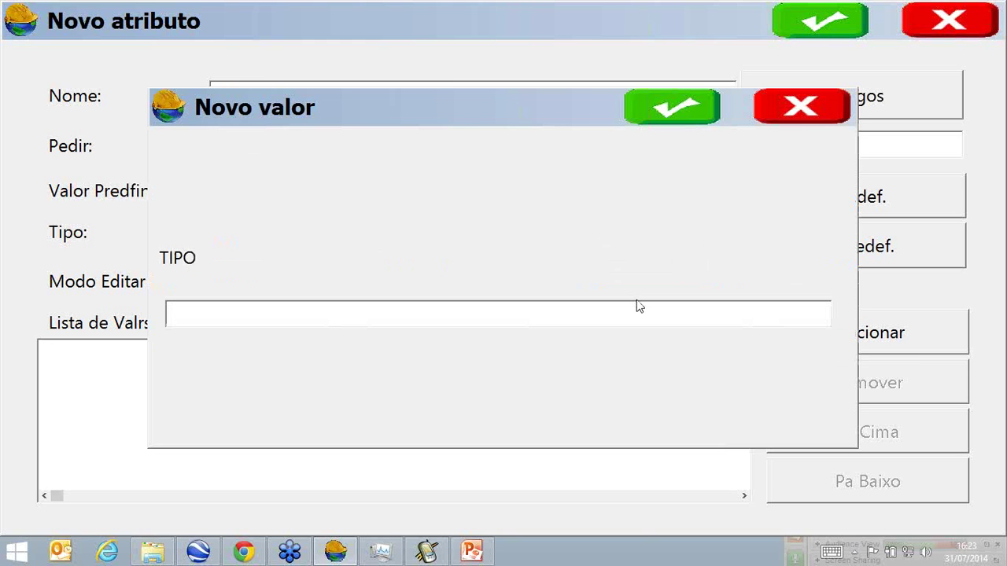
type("OFFSET")
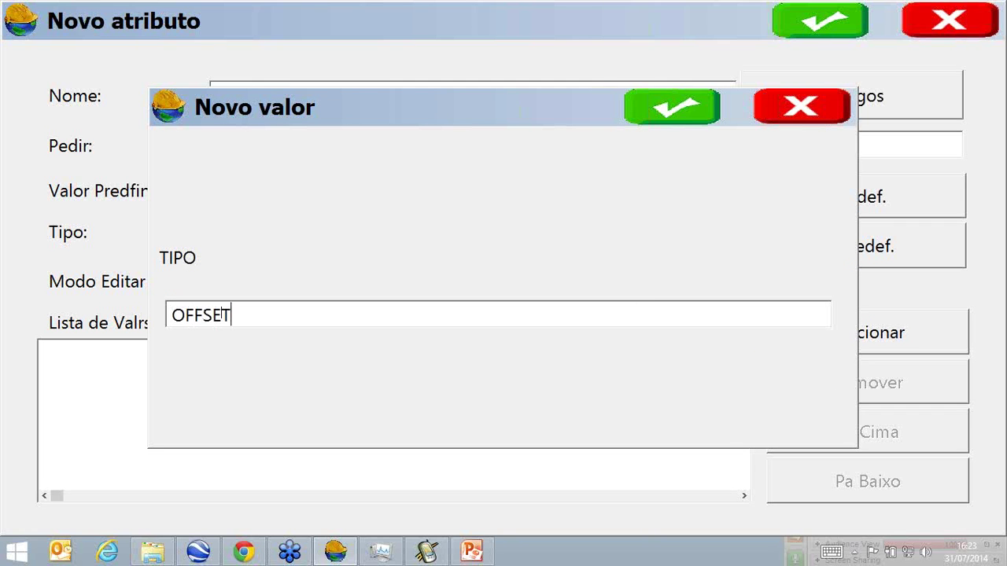
left_click(670, 110)
left_click(814, 341)
type("MARCO")
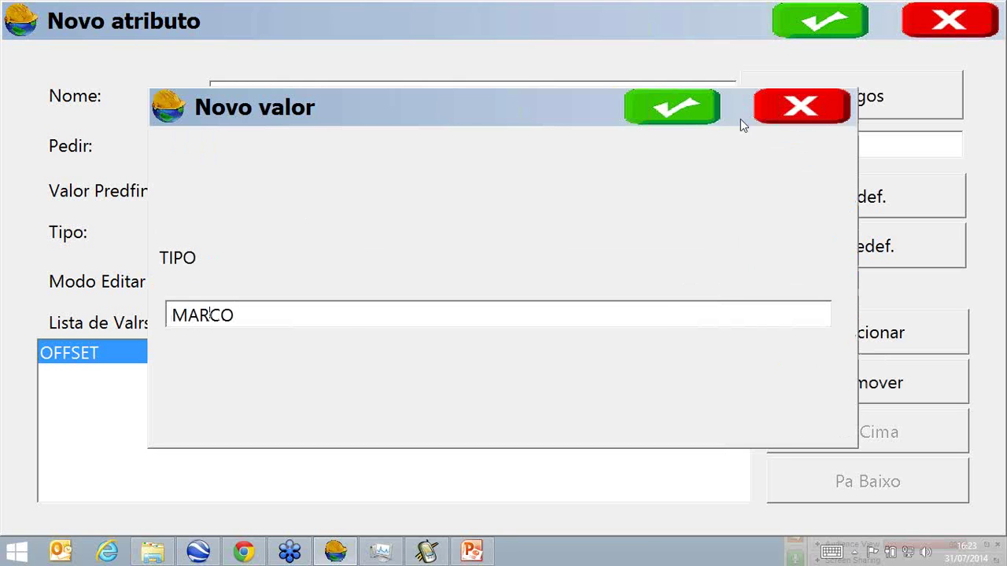
key("Return")
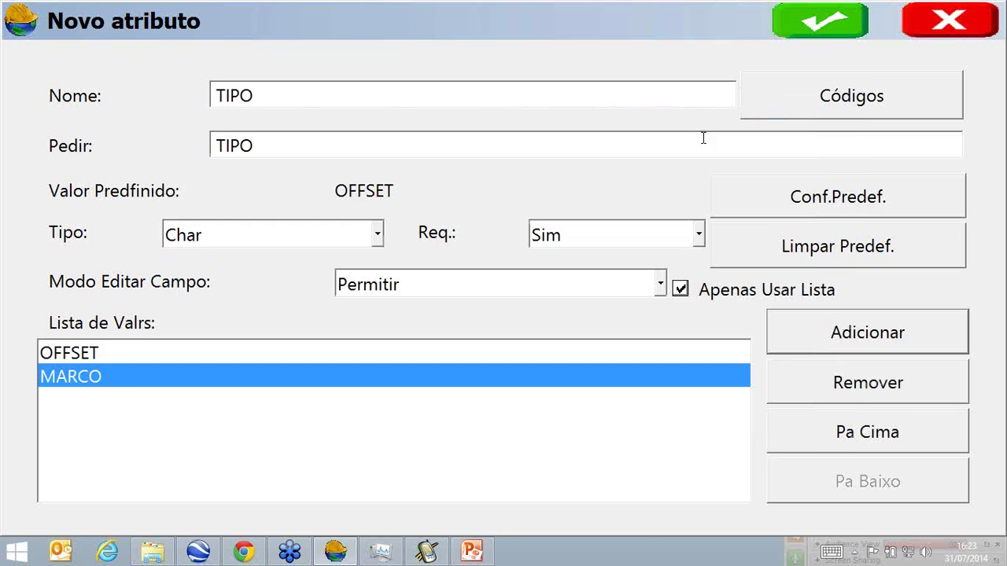
left_click(809, 341)
type("VI")
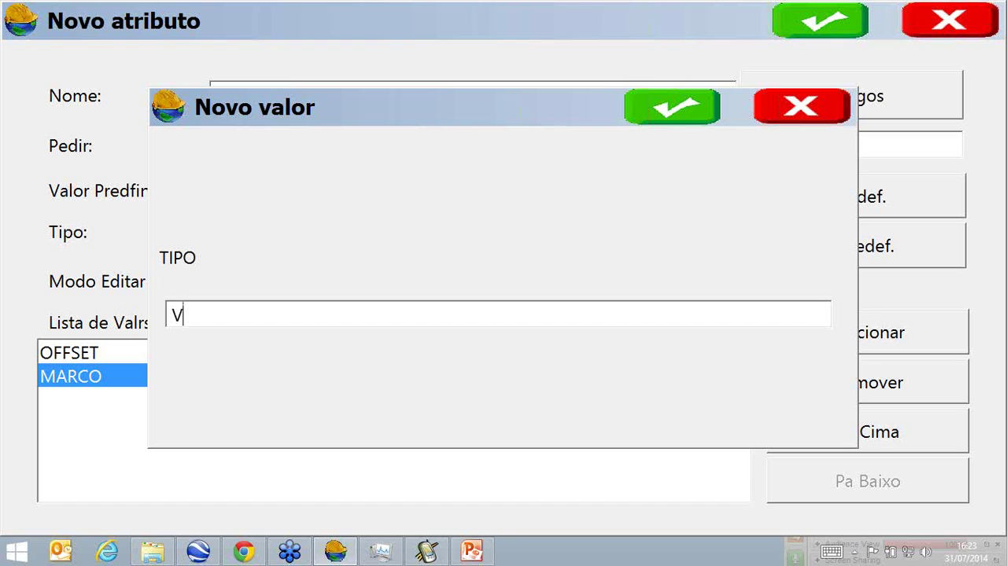
type("RTUAL")
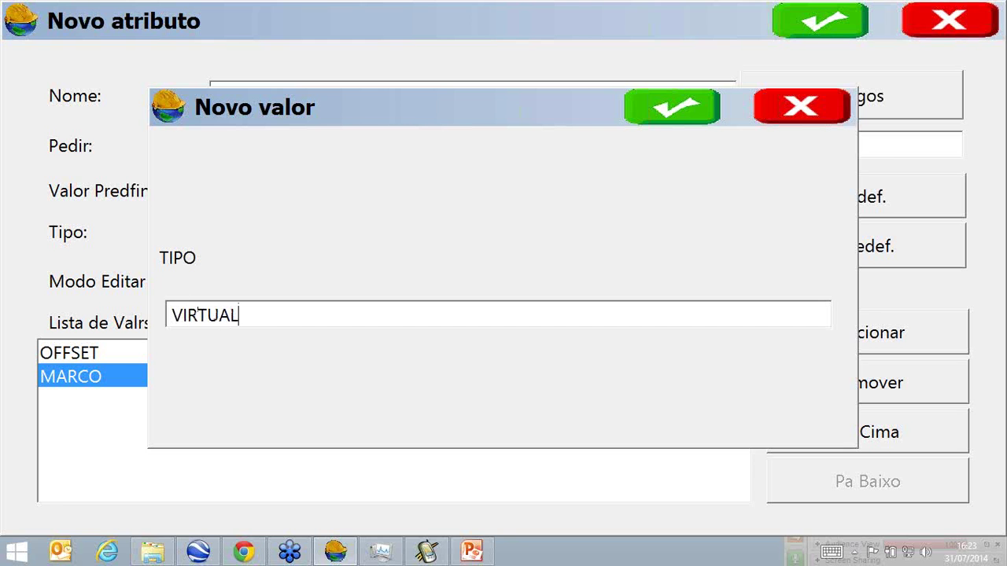
left_click(680, 114)
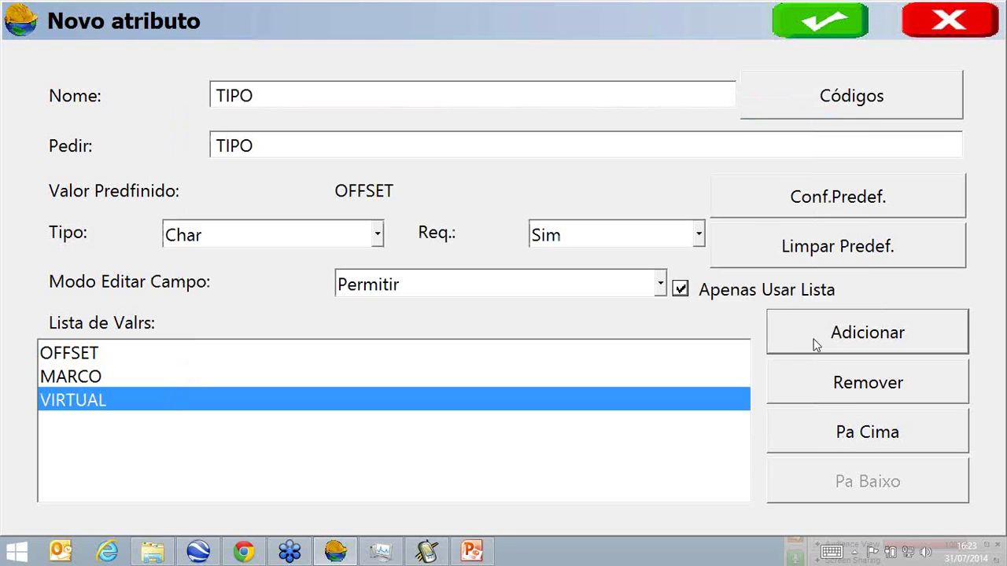
left_click(816, 348)
type("PONTO")
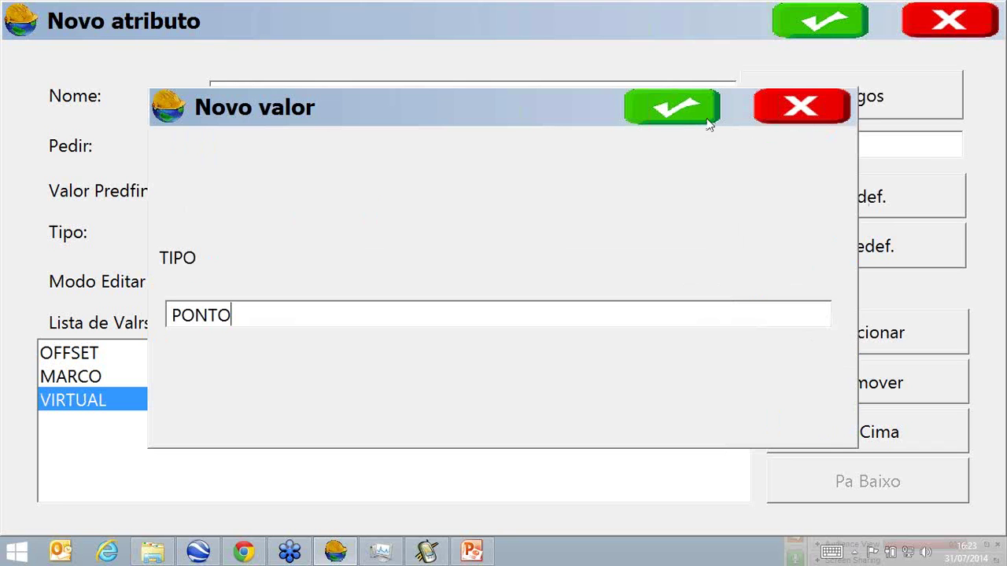
left_click(701, 118)
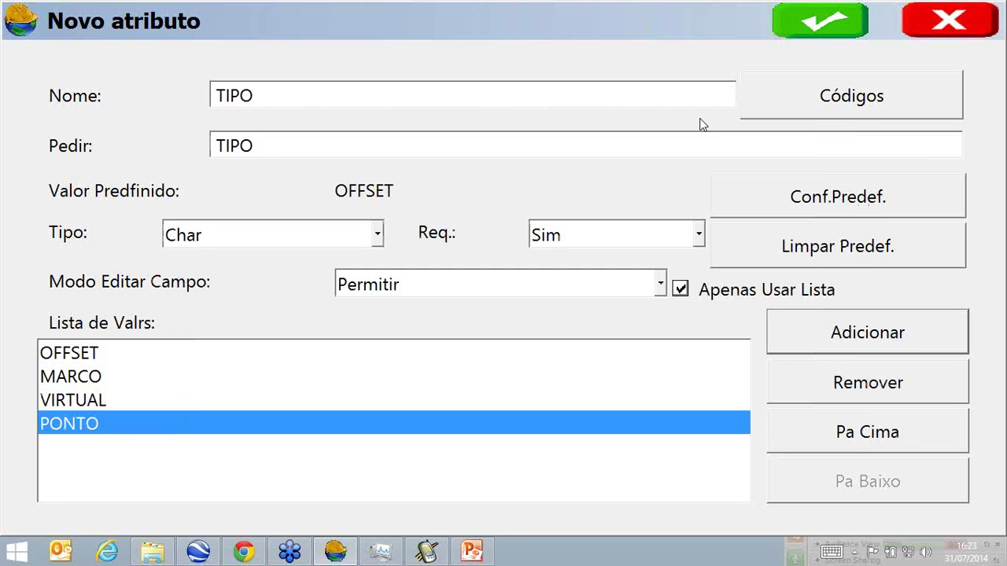
left_click(827, 22)
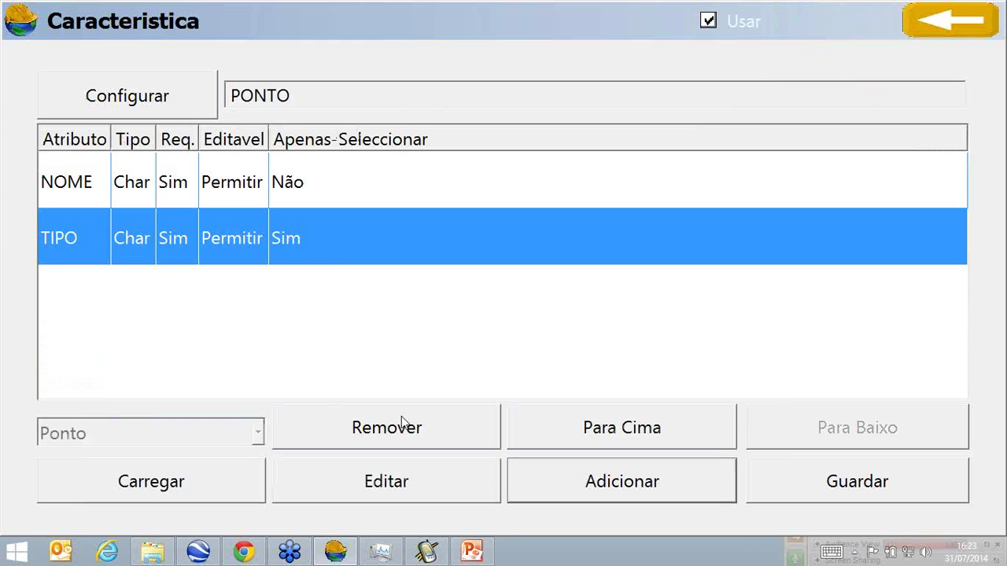
Open a new Novo atributo form in the Caracteristica window for PONTO.
left_click(611, 485)
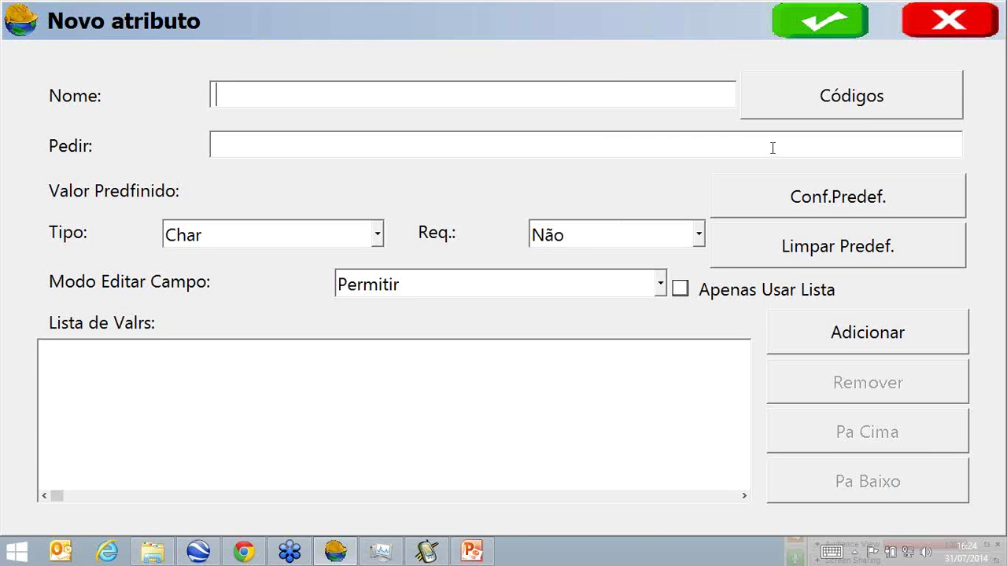
Add the HRMS_CEP and VRMS_SEP special-code attributes to the PONTO feature.
left_click(850, 114)
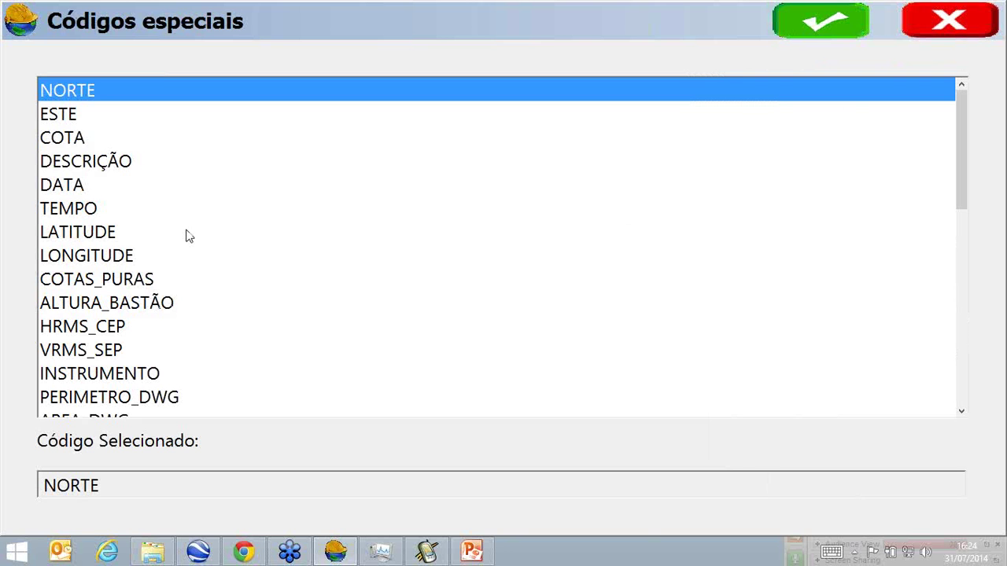
left_click(94, 329)
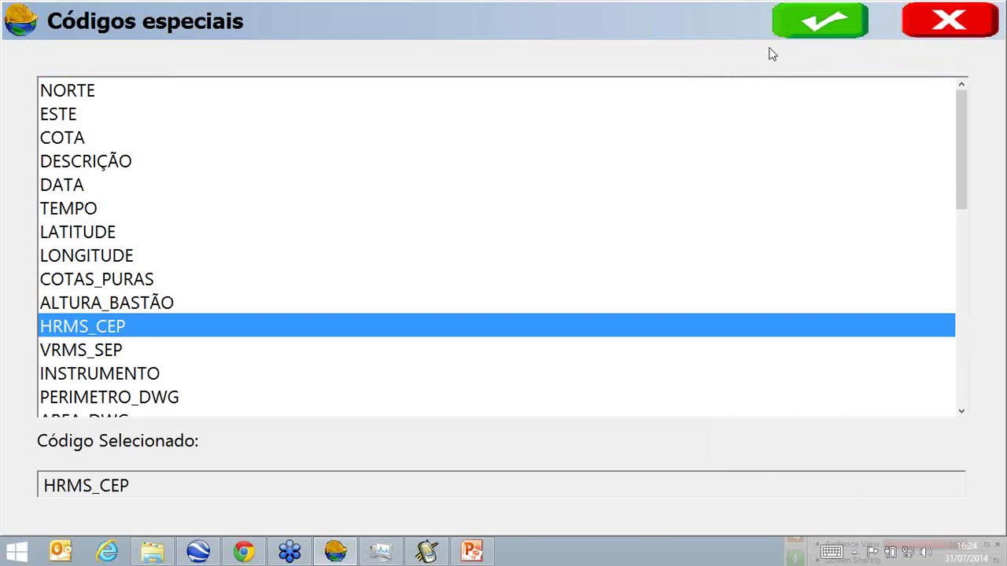
left_click(793, 38)
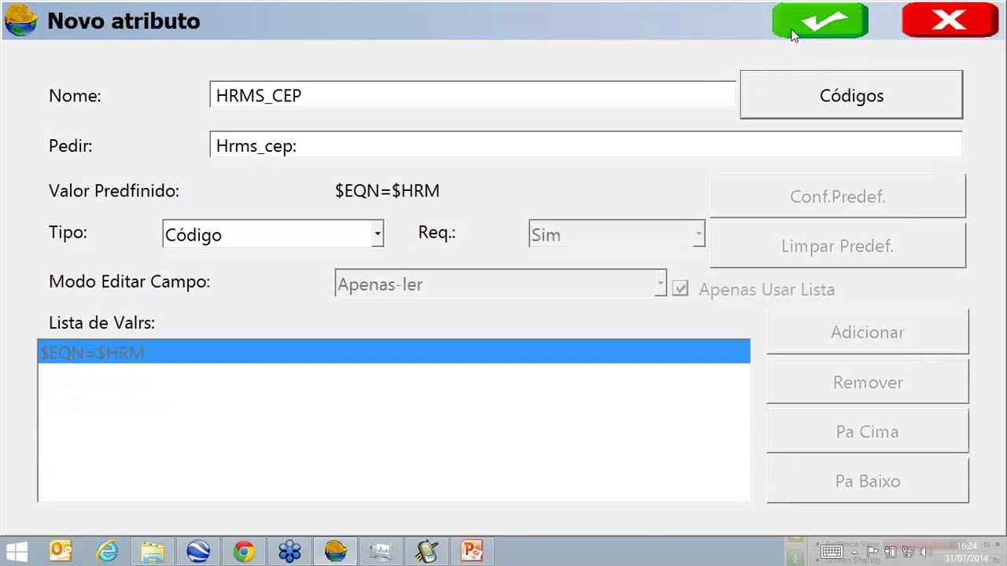
left_click(793, 30)
left_click(629, 481)
left_click(761, 96)
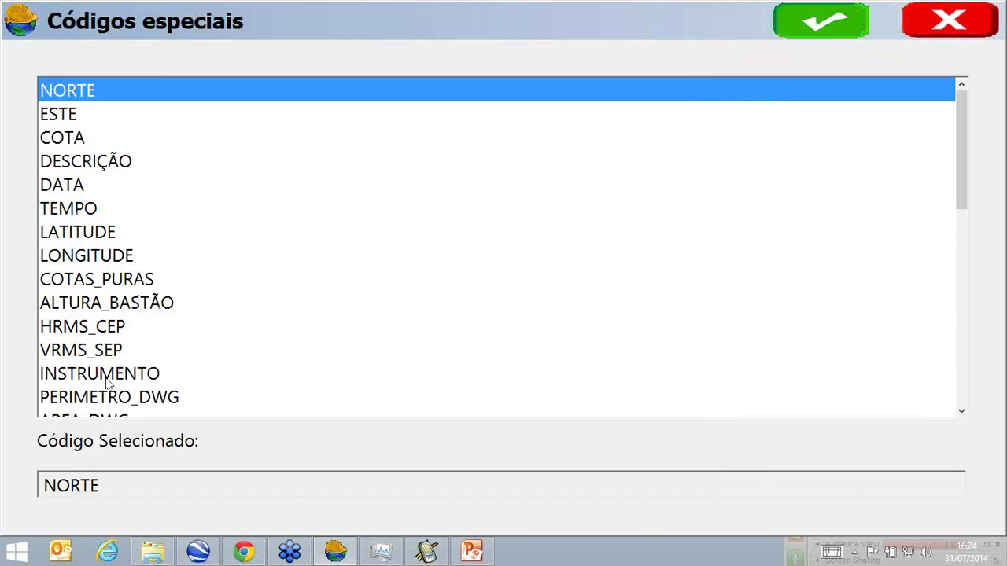
left_click(107, 387)
scroll(105, 382, "down", 3)
scroll(107, 373, "up", 1)
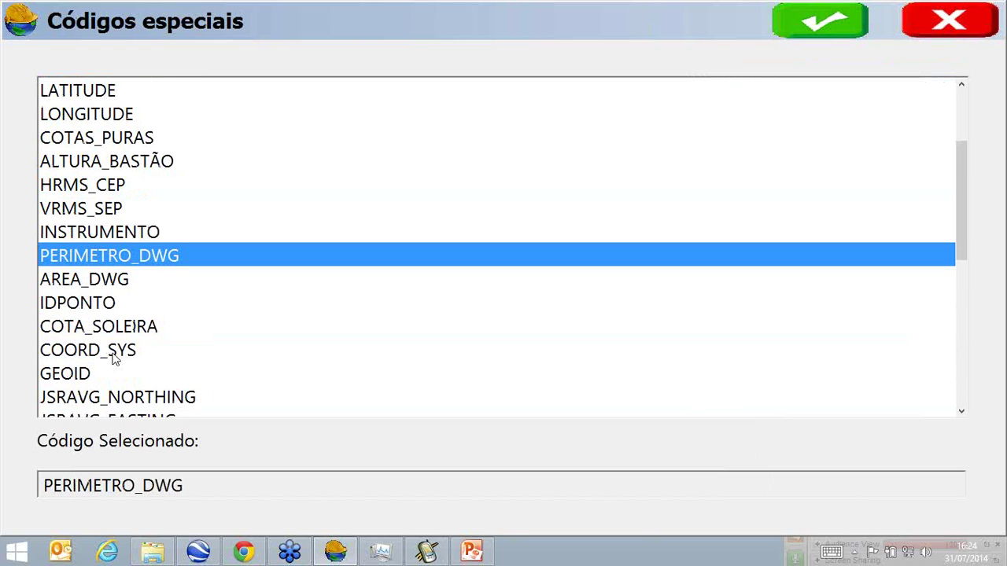
left_click(97, 209)
left_click(802, 28)
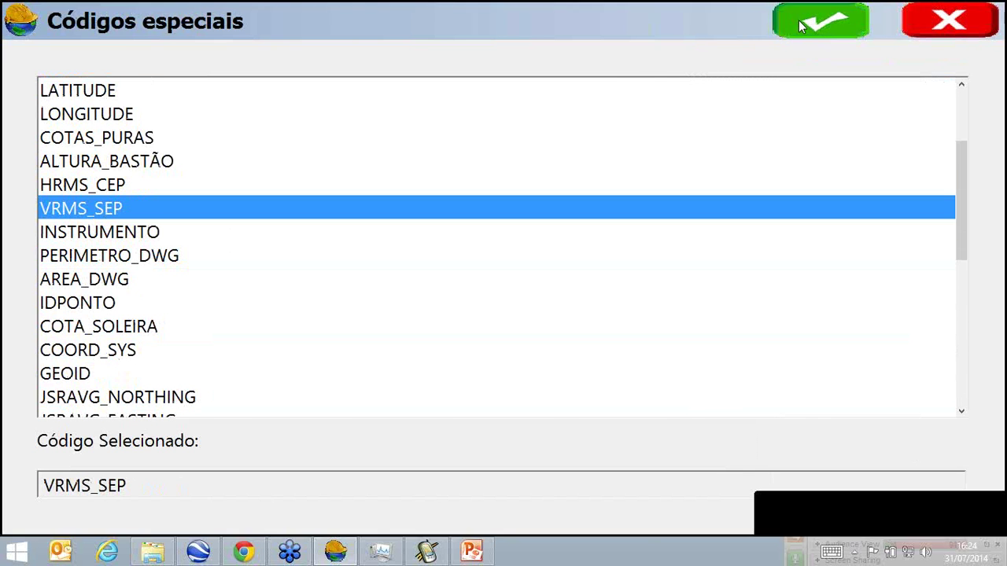
left_click(810, 28)
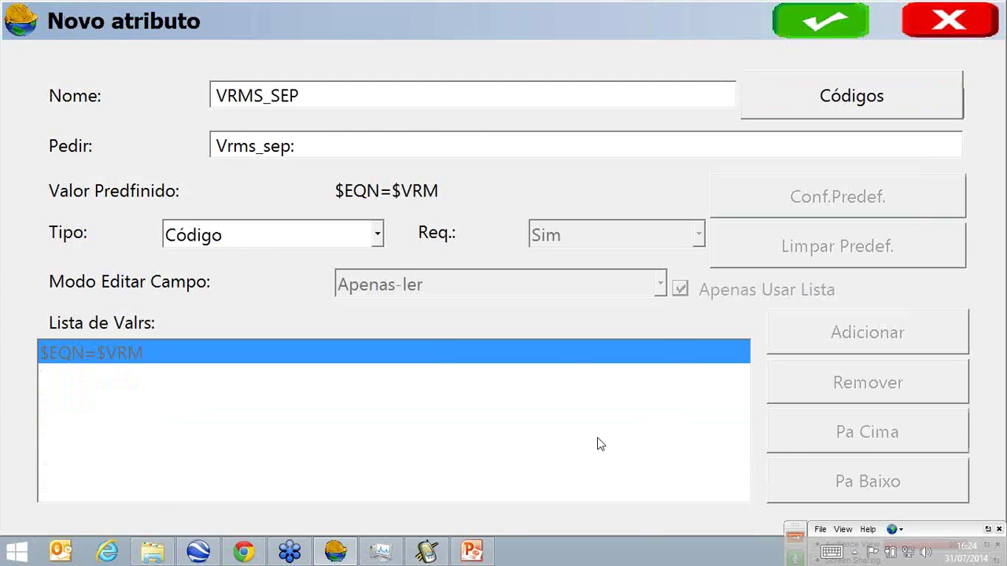
Add a GPS_SATS special-code attribute to PONTO from the GPS codes list.
left_click(621, 477)
left_click(852, 114)
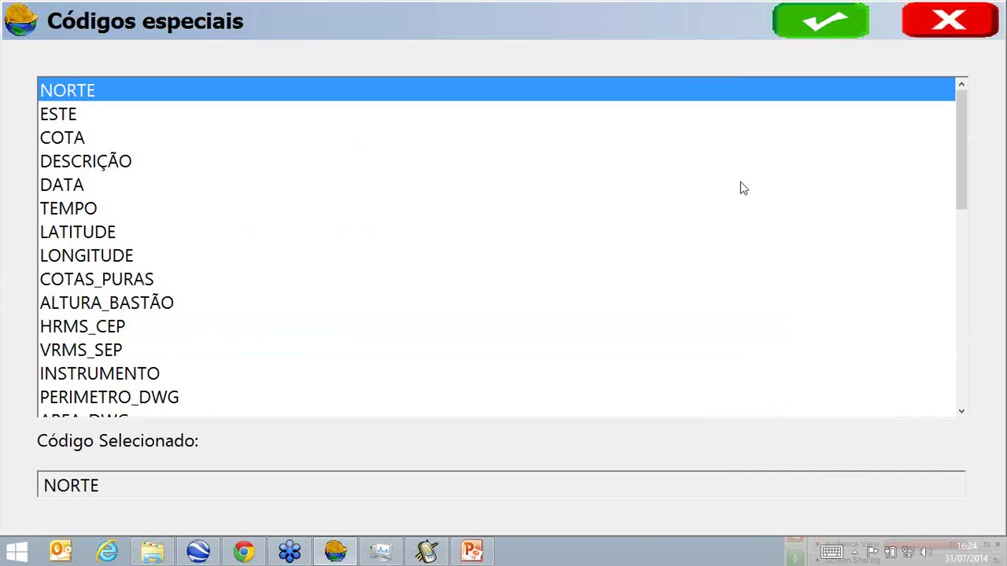
left_click(422, 327)
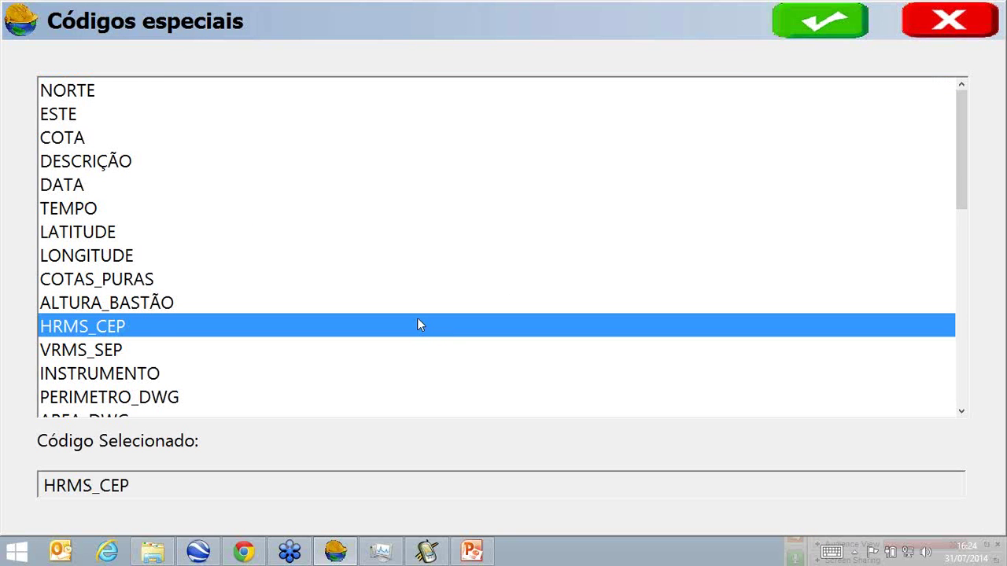
scroll(417, 324, "down", 4)
scroll(415, 327, "down", 2)
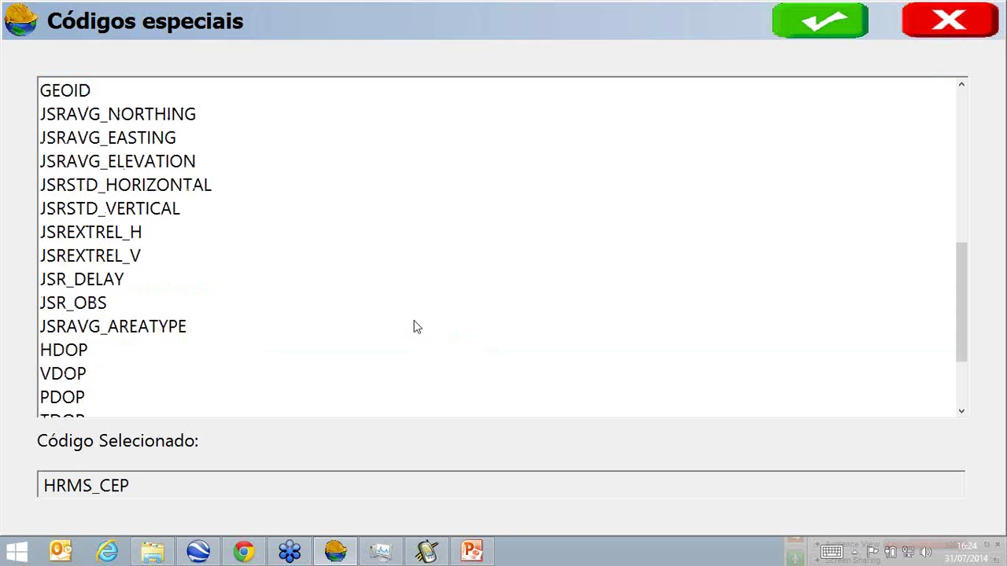
scroll(417, 328, "down", 2)
left_click(72, 373)
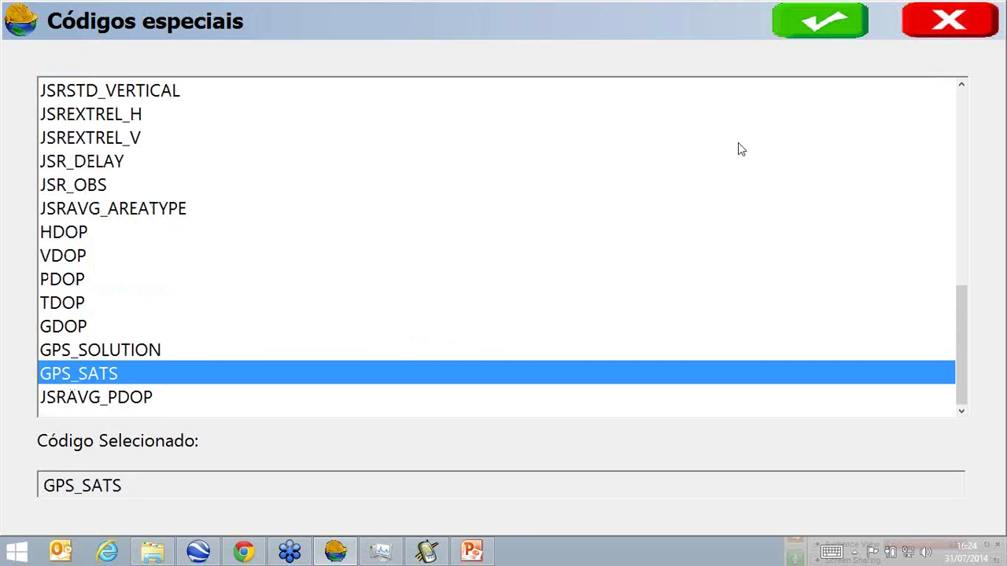
left_click(843, 20)
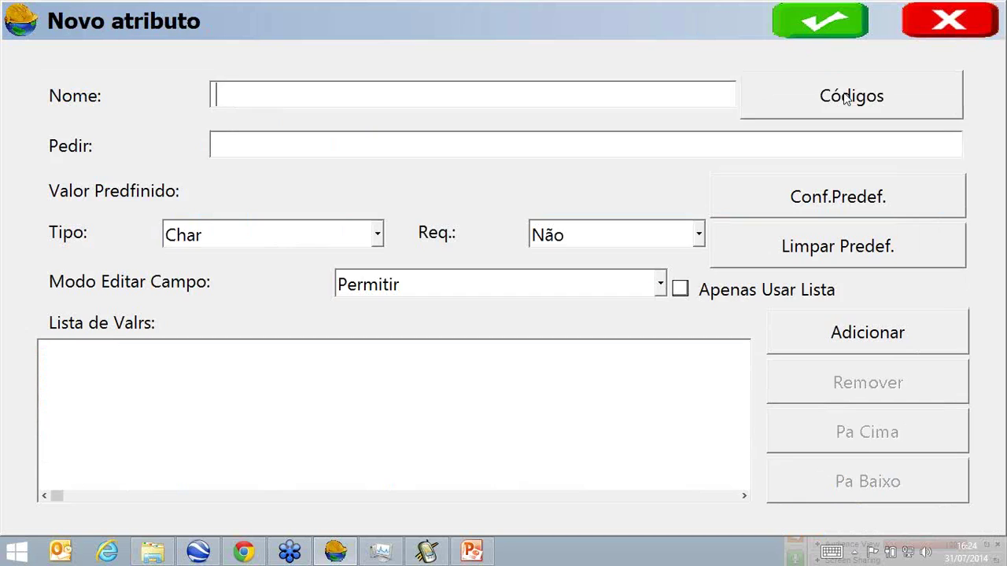
left_click(845, 92)
Add a GPS_SOLUTION special-code attribute to PONTO.
left_click(251, 326)
scroll(251, 324, "down", 8)
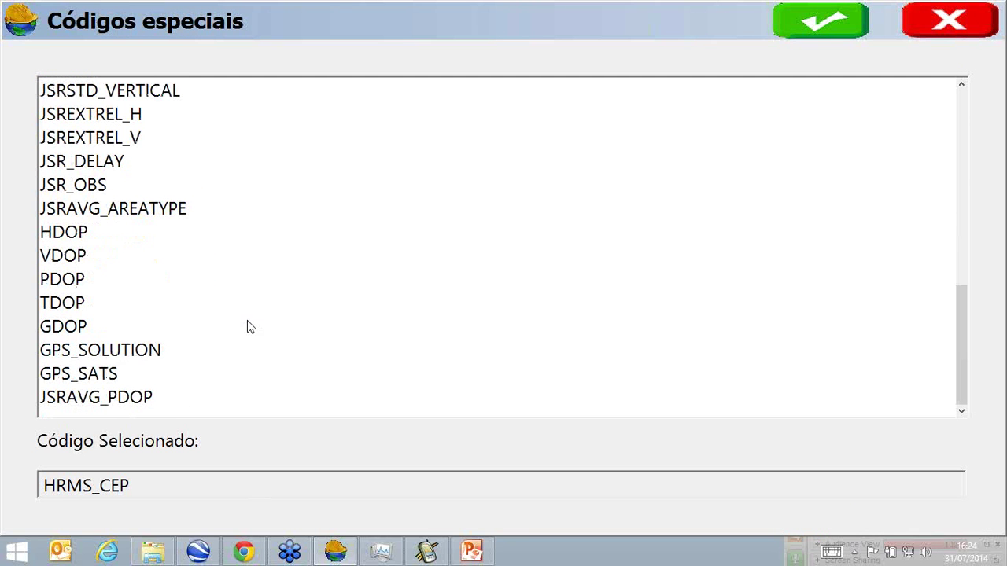
left_click(160, 362)
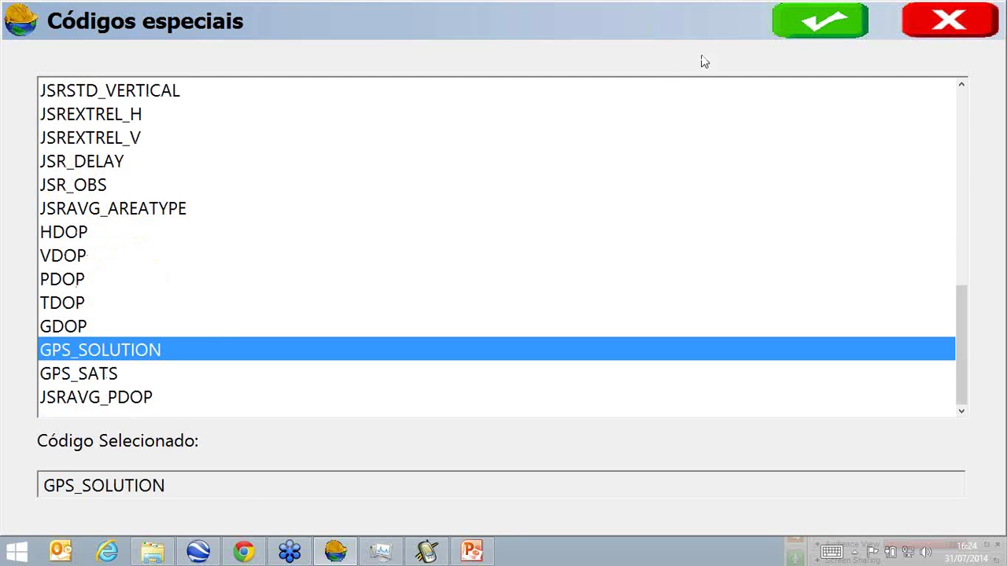
left_click(801, 30)
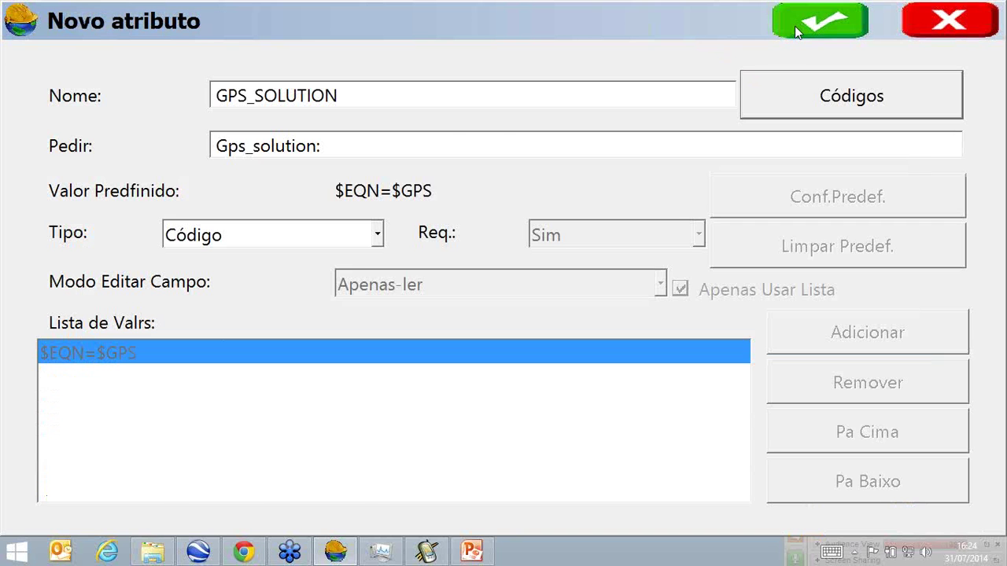
left_click(796, 26)
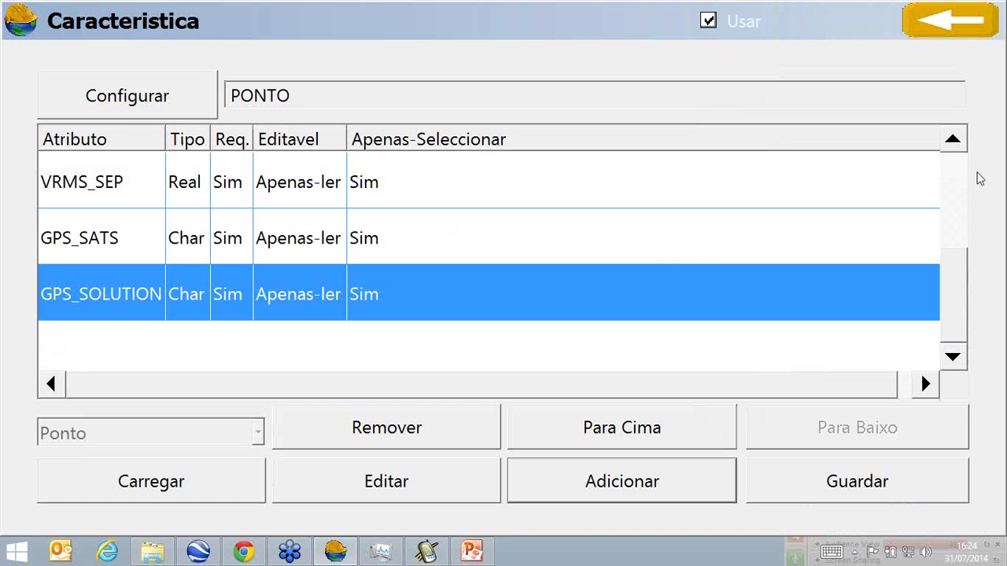
Scroll back to NOME and TIPO and widen the Tipo and Editavel columns.
left_click(957, 149)
left_click(953, 142)
left_click(953, 142)
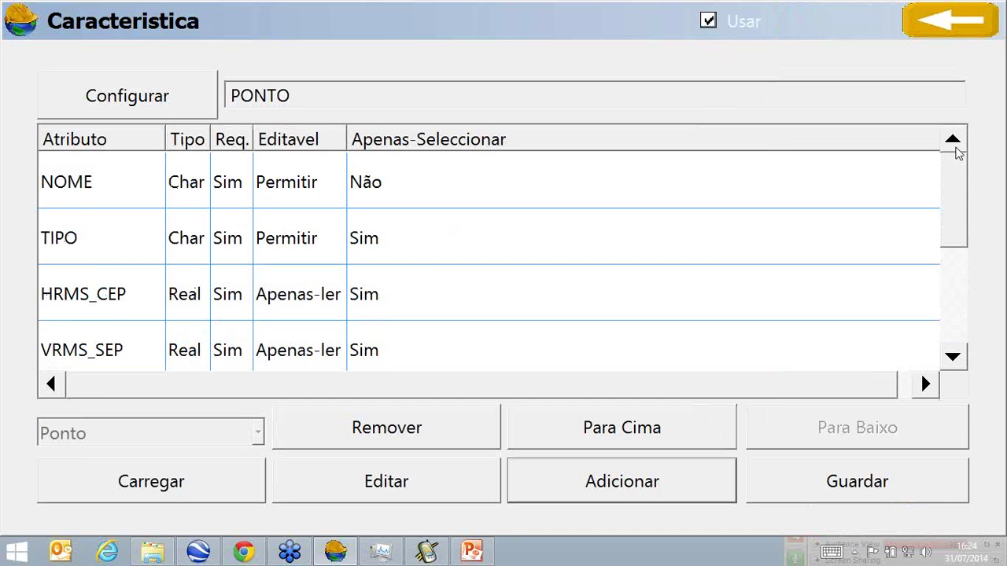
left_click_drag(211, 139, 280, 140)
left_click_drag(375, 139, 381, 146)
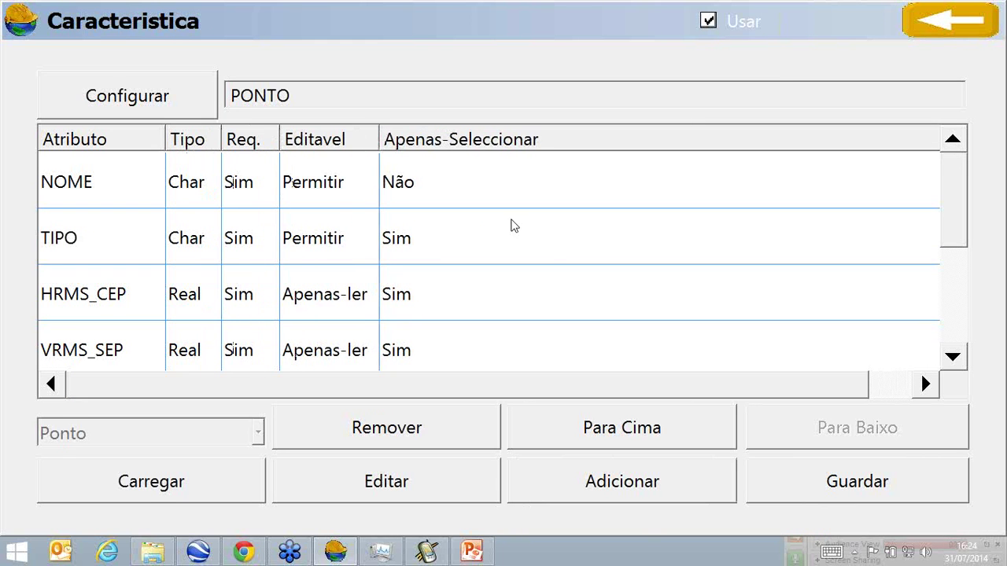
mouse_move(962, 210)
left_mouse_down()
mouse_move(966, 291)
mouse_move(974, 197)
left_mouse_up()
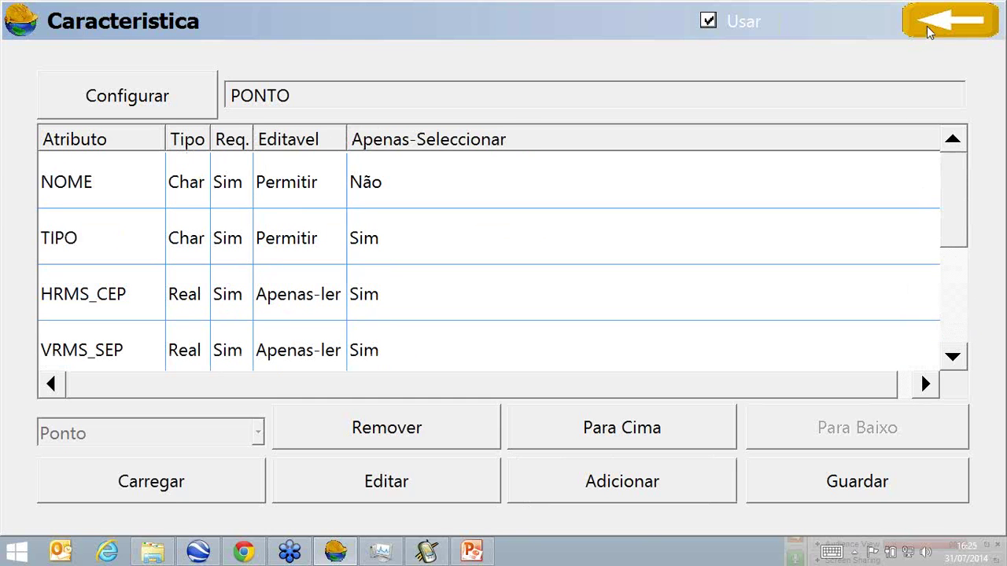
Save the PONTO feature attributes, accept the PONTO code, and save the ameba code list.
left_click(946, 27)
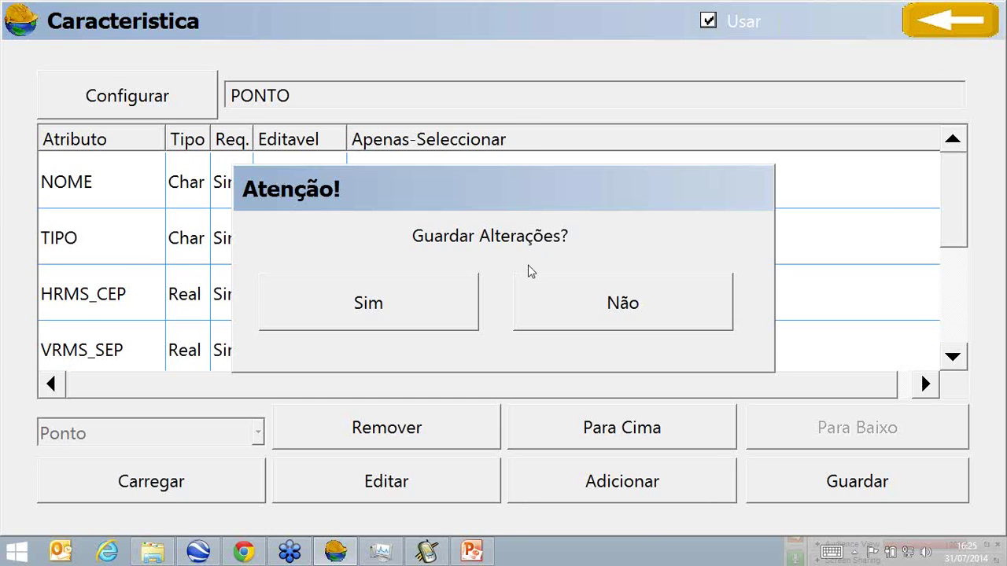
left_click(457, 304)
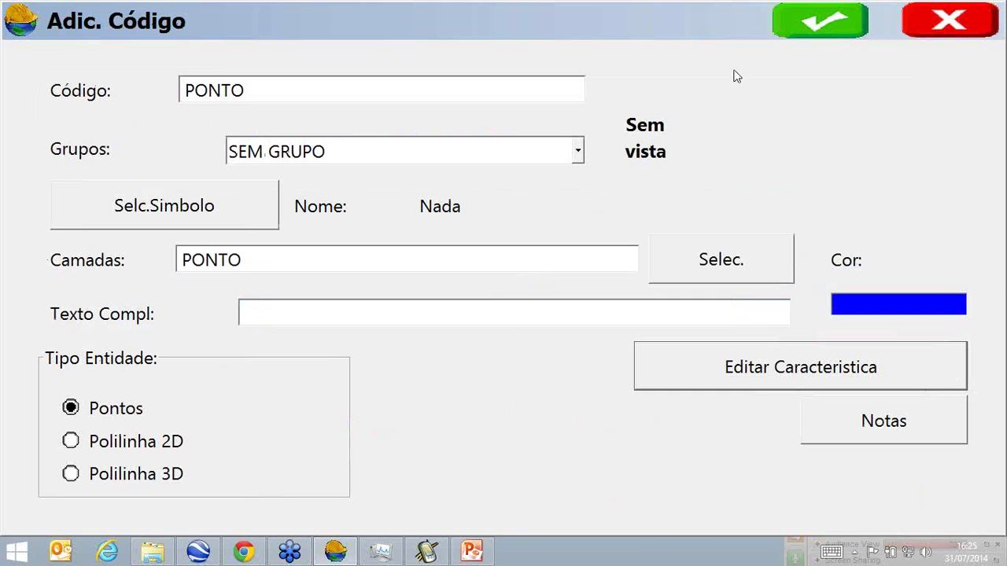
left_click(808, 28)
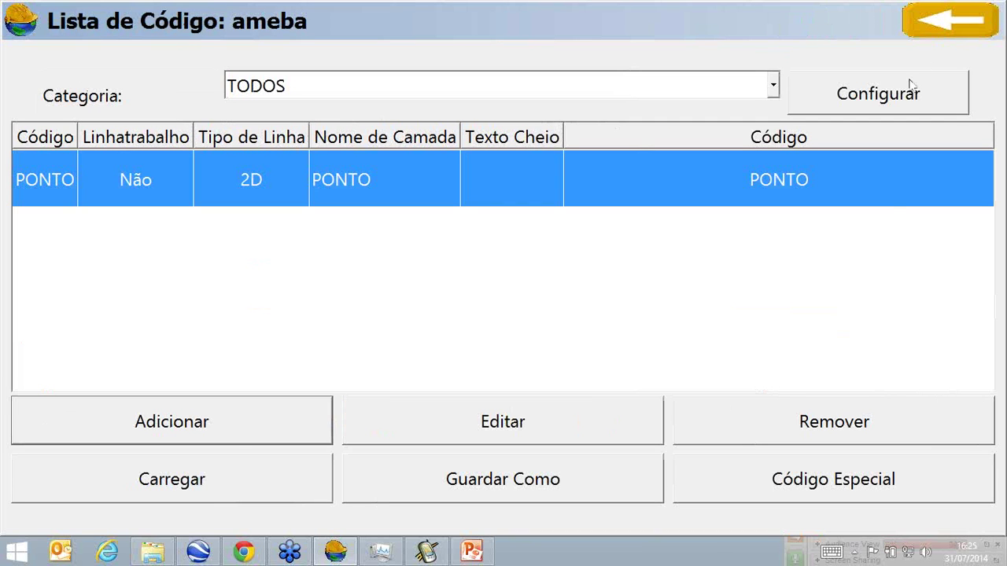
left_click(929, 28)
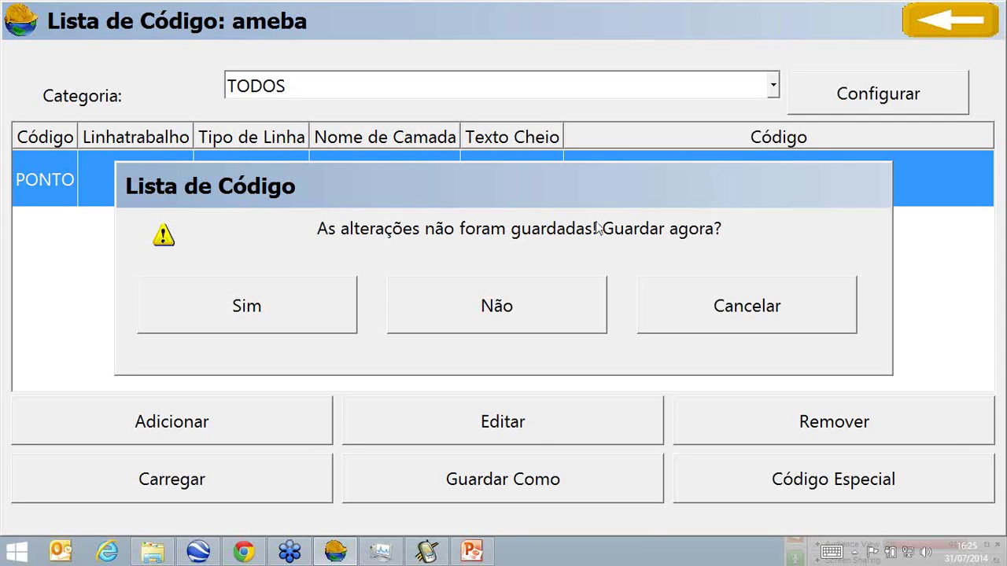
left_click(282, 313)
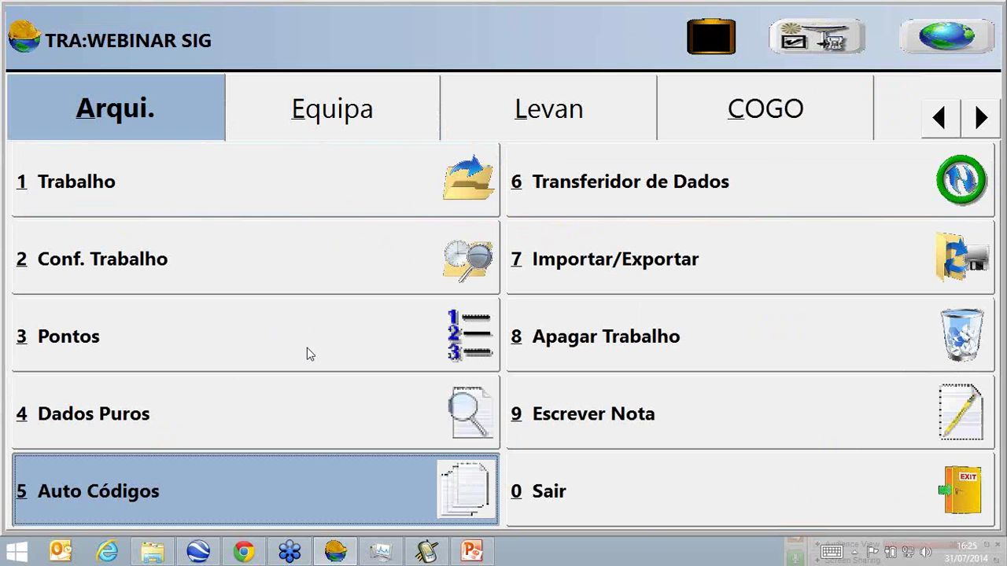
left_click(291, 490)
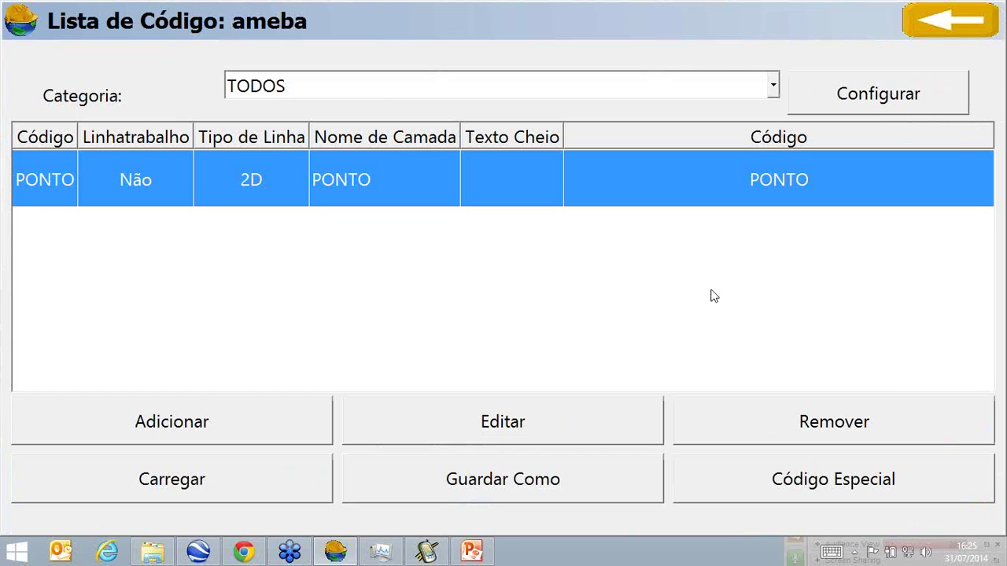
Save the code list as a new file named 'WEBINAR SIG' and return to the main menu.
left_click(621, 479)
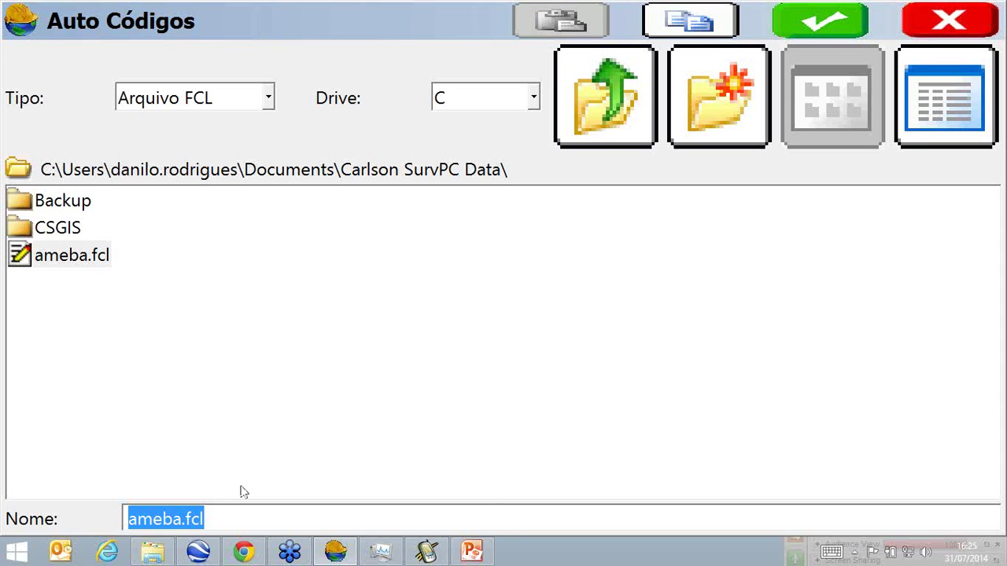
type("WEBINAR")
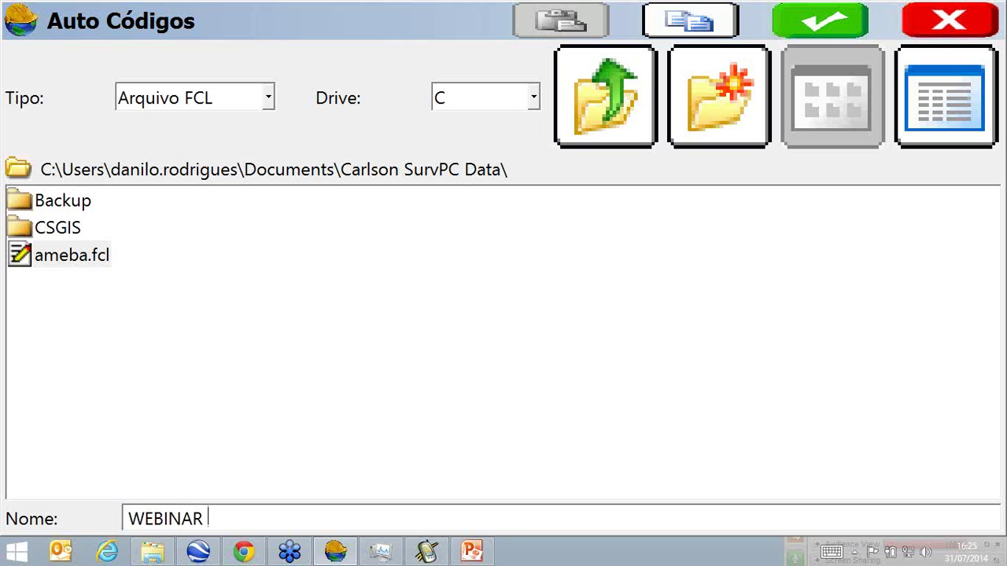
type(" SIG")
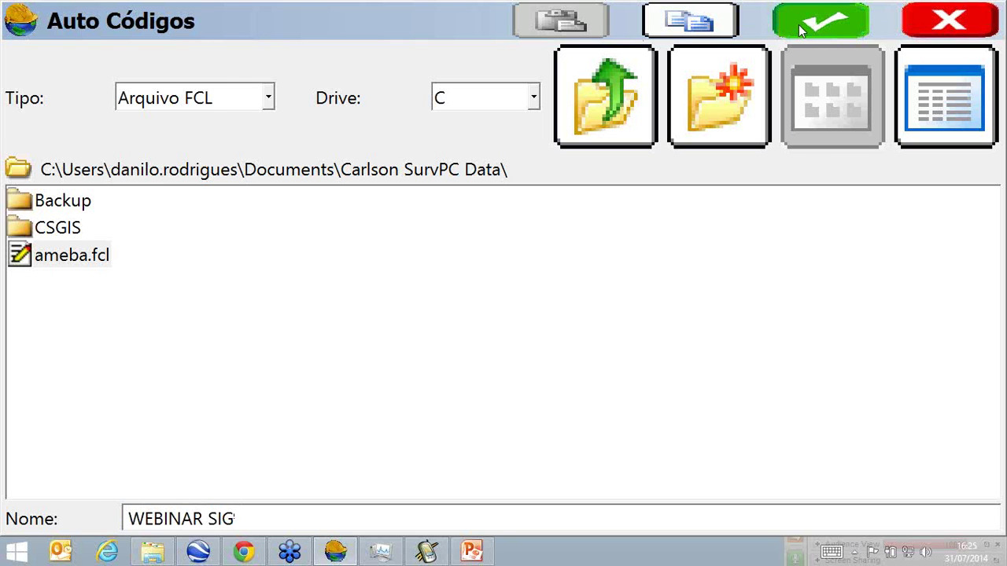
left_click(799, 25)
left_click(916, 20)
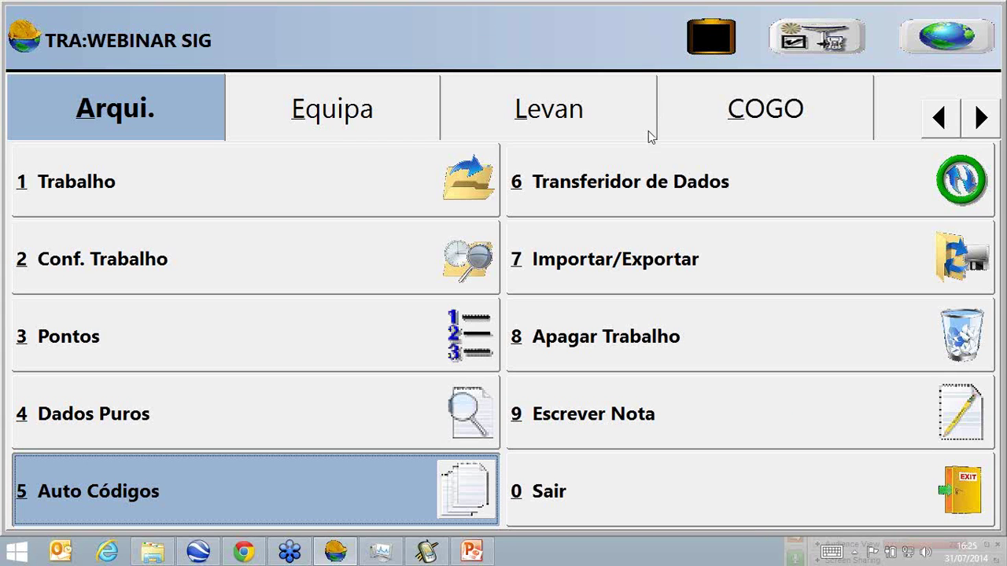
Keep the Demo GPS simulator as rover and set its starting ellipsoid height to 775.
left_click(294, 123)
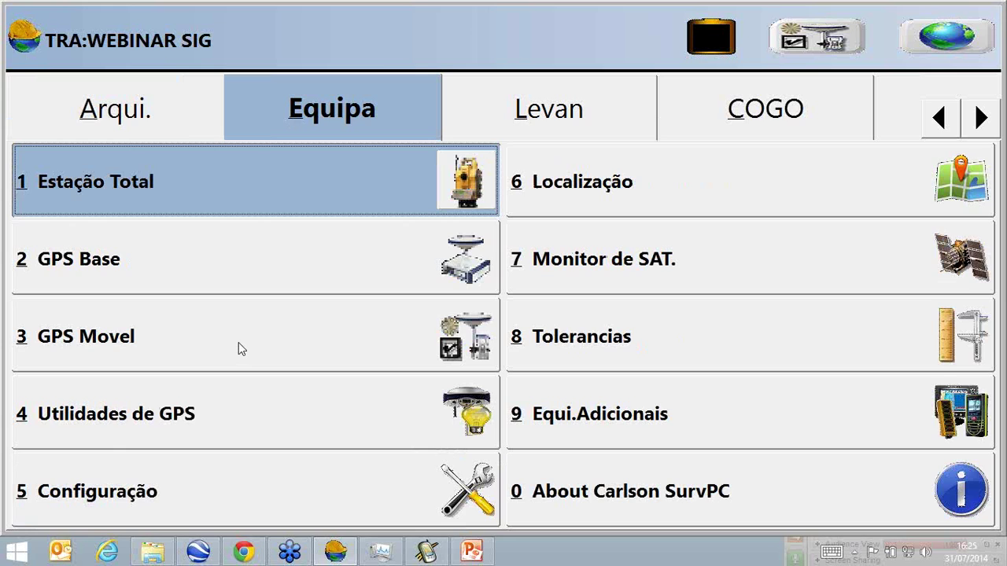
left_click(238, 342)
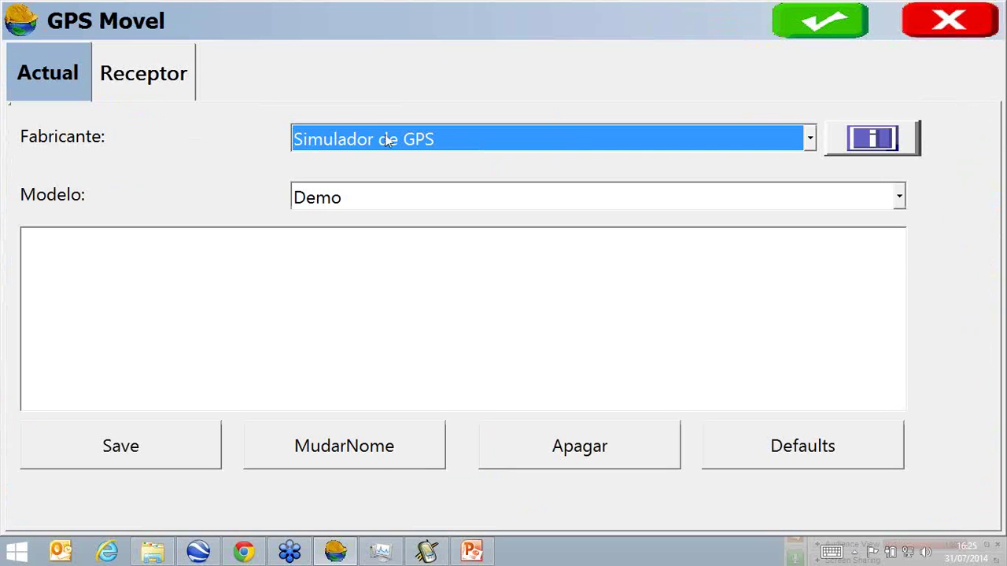
left_click(826, 25)
left_click(280, 400)
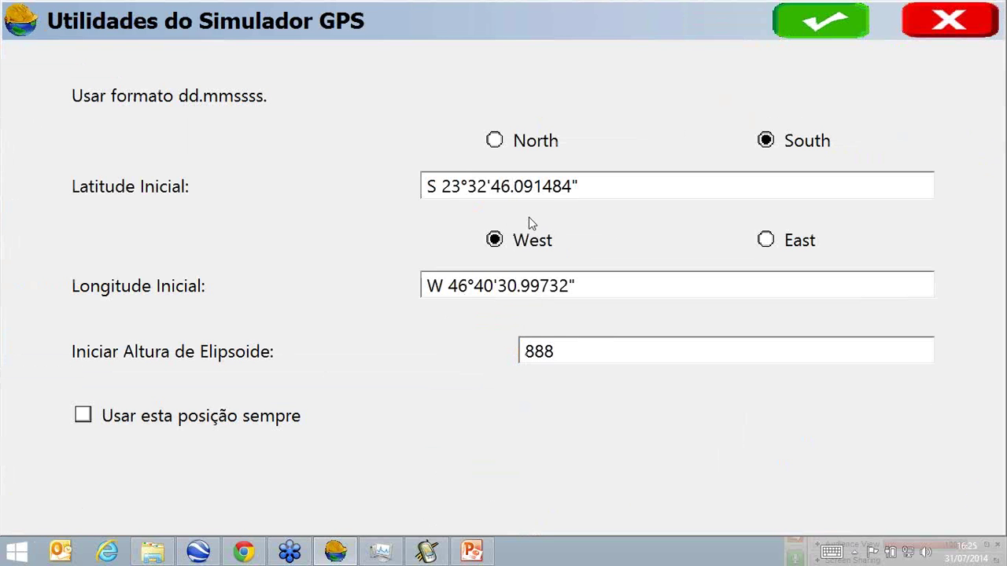
left_click_drag(566, 350, 404, 348)
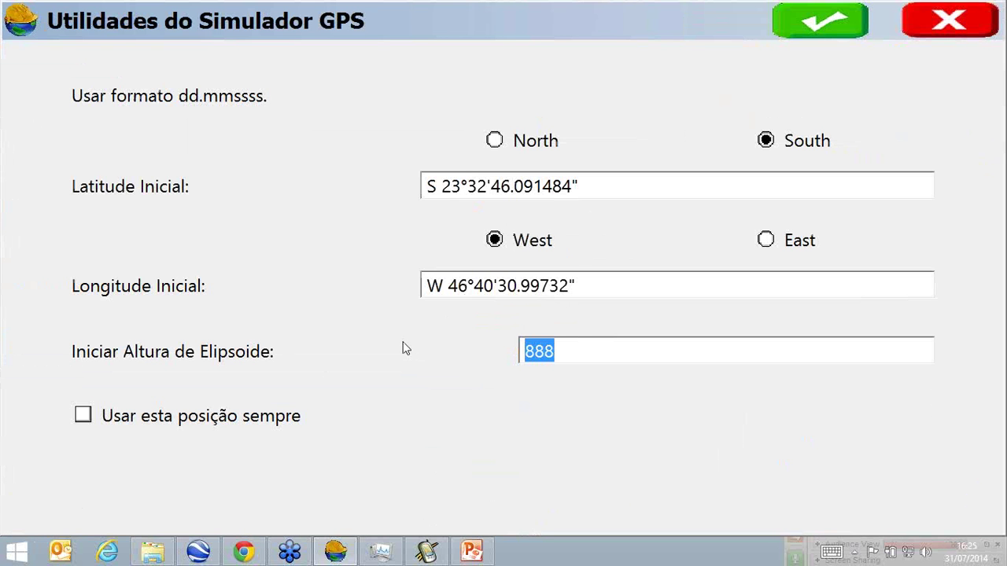
type("775")
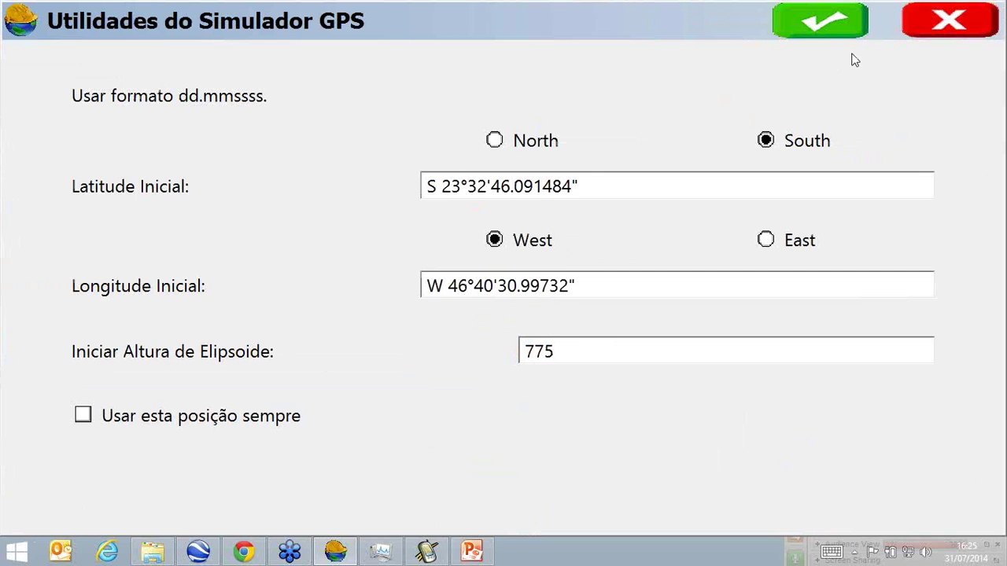
left_click(845, 27)
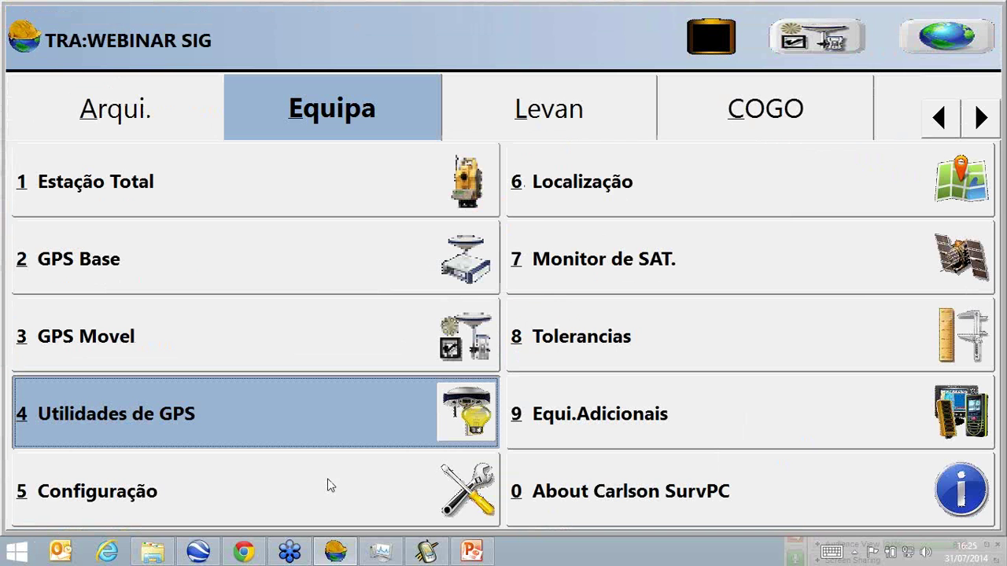
left_click(578, 111)
Store point 1 described PONTO with NOME 'CMG-1000' and TIPO MARCO.
left_click(252, 186)
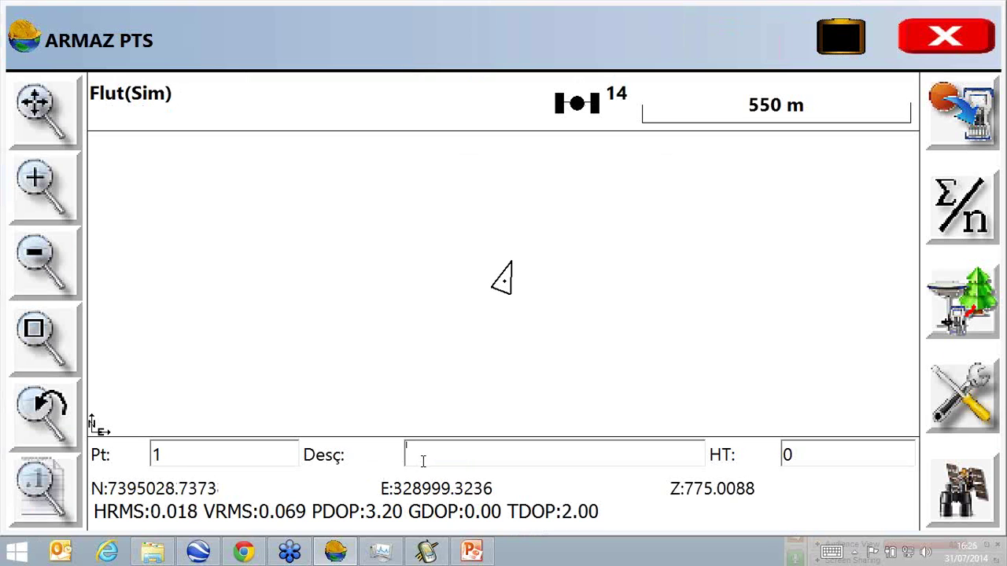
type("P")
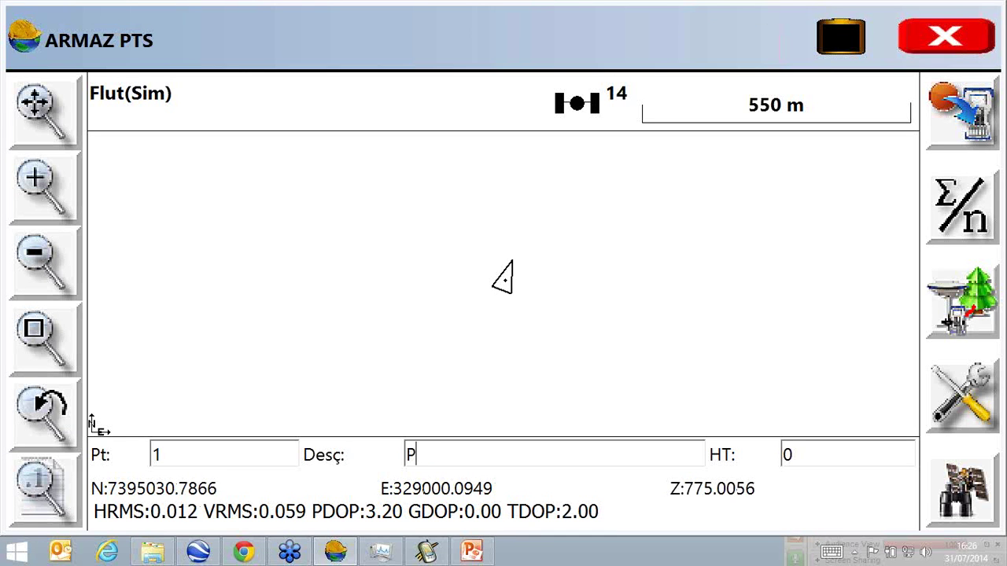
type("ONT")
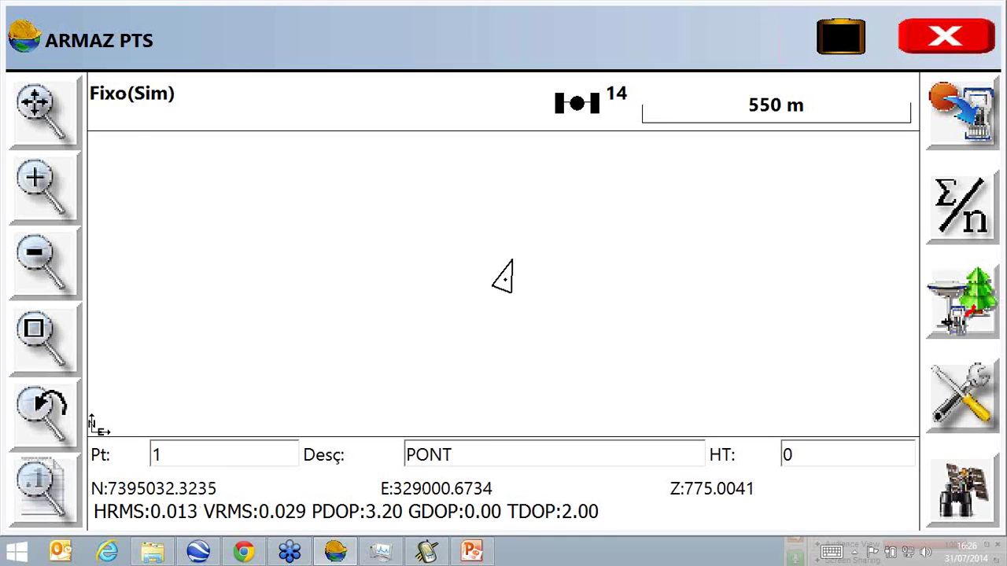
type("O")
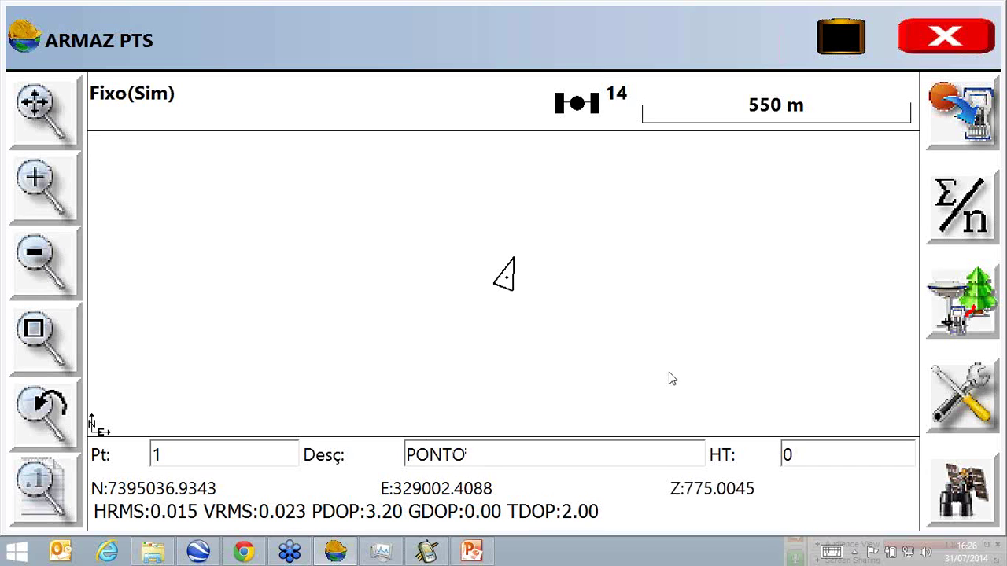
left_click(967, 145)
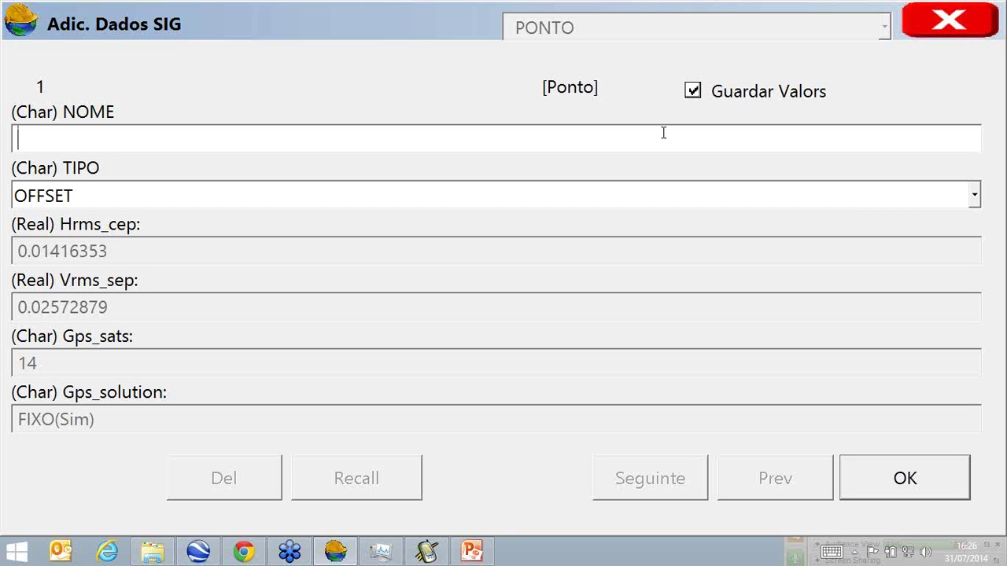
type("CMG")
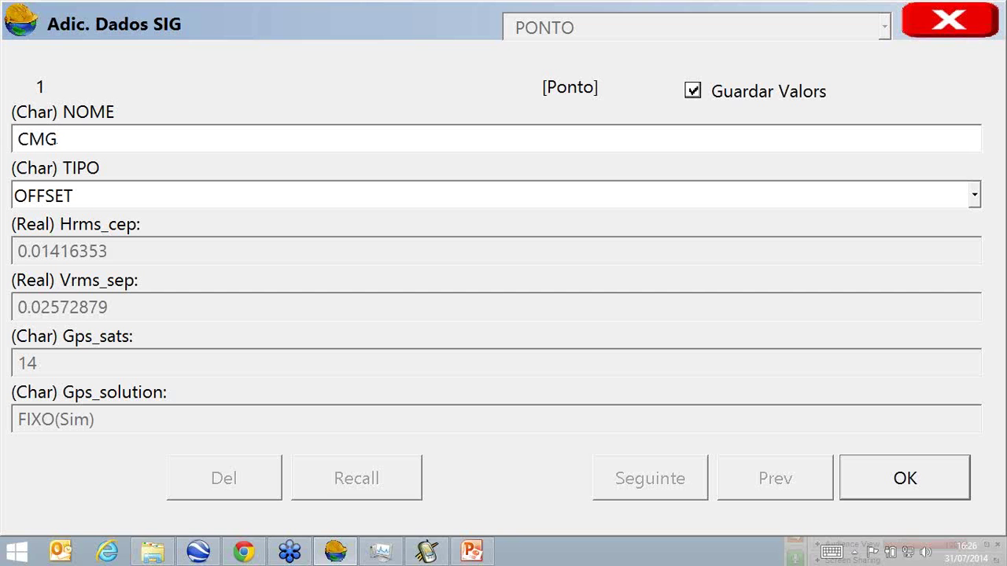
type("-1000")
left_click(729, 188)
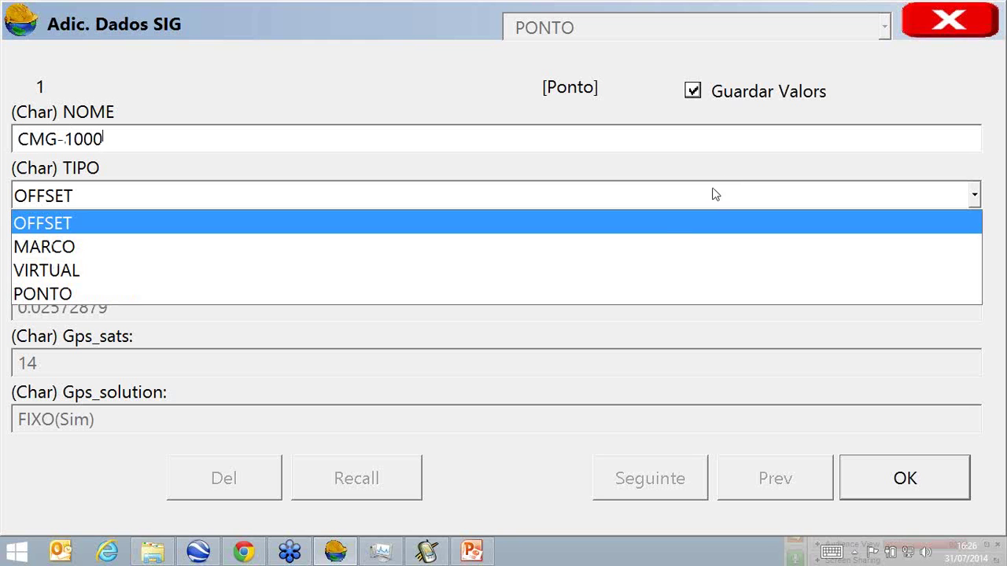
left_click(663, 240)
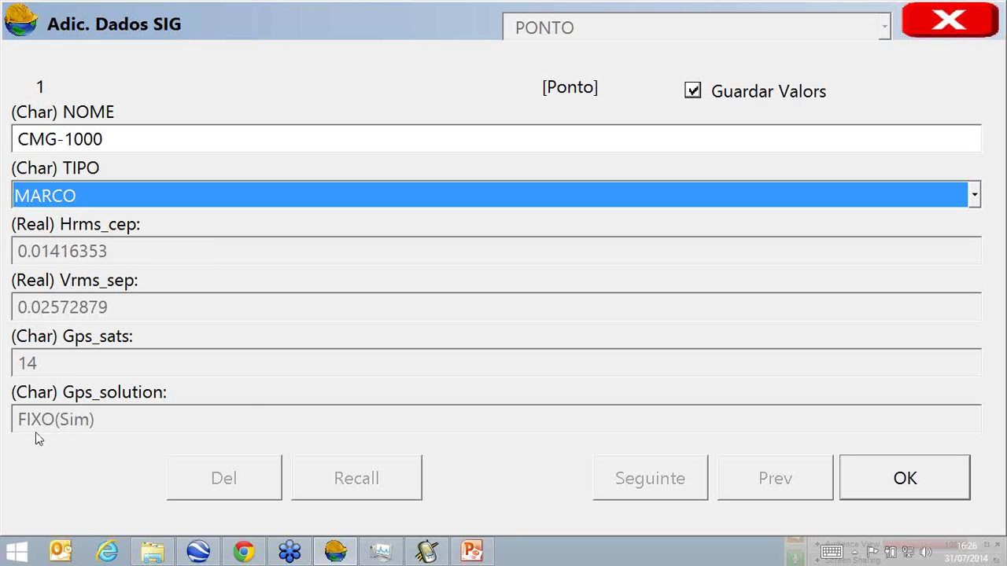
left_click(865, 480)
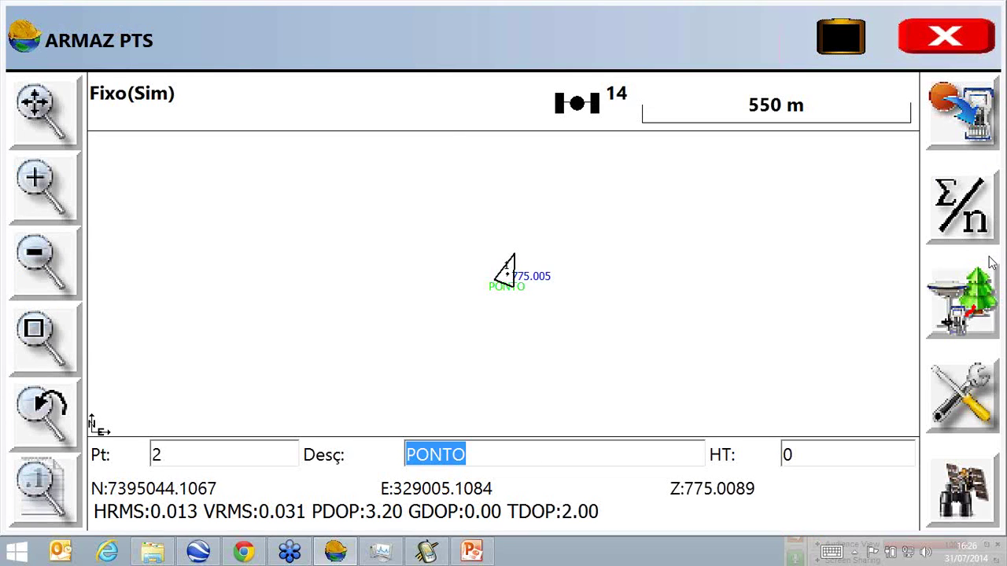
Open raw file WEBINAR SIG.rw5 and check point 1's NOME and TIPO MARCO records.
left_click(960, 40)
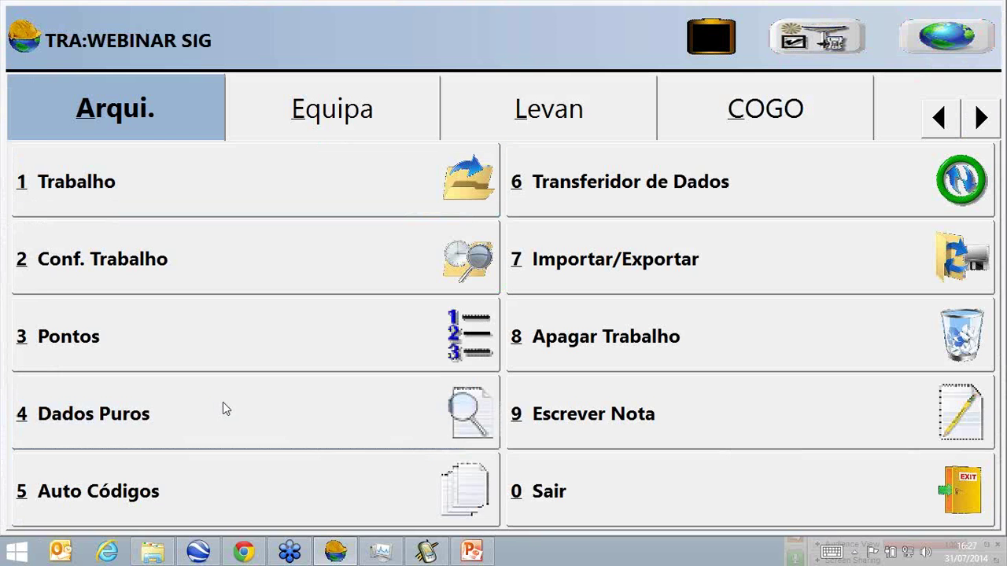
left_click(223, 403)
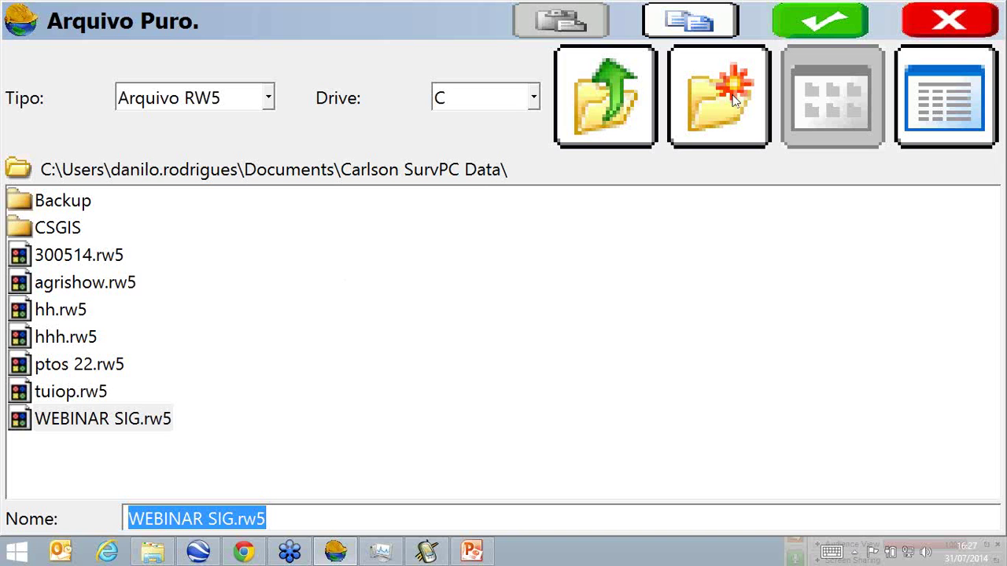
left_click(793, 31)
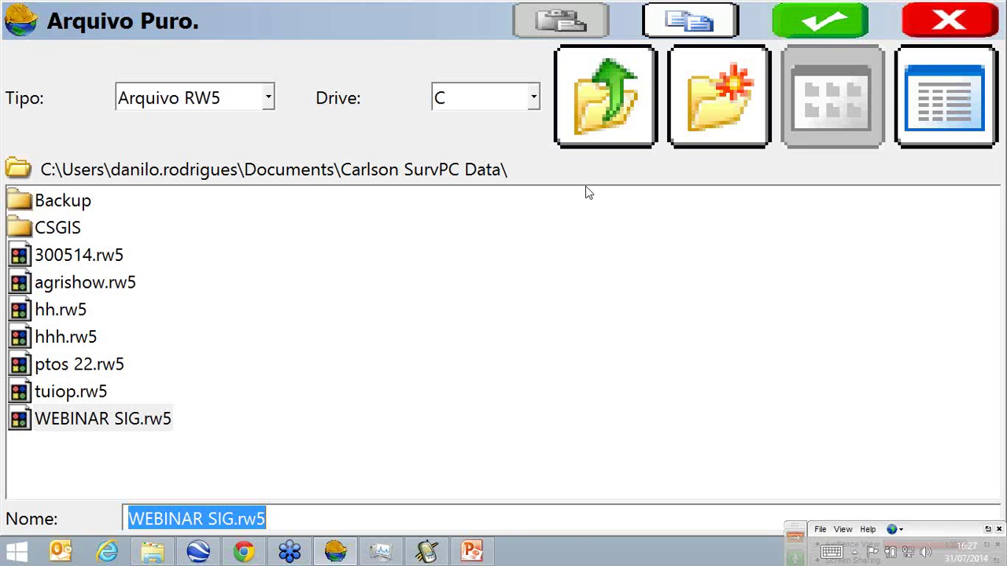
left_click(586, 189)
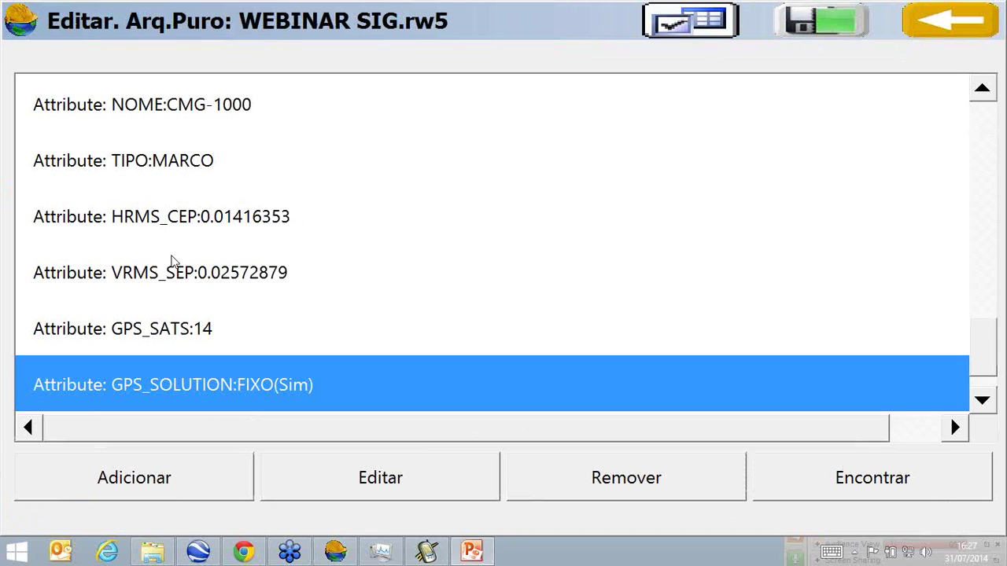
scroll(171, 267, "up", 1)
left_click_drag(210, 102, 196, 168)
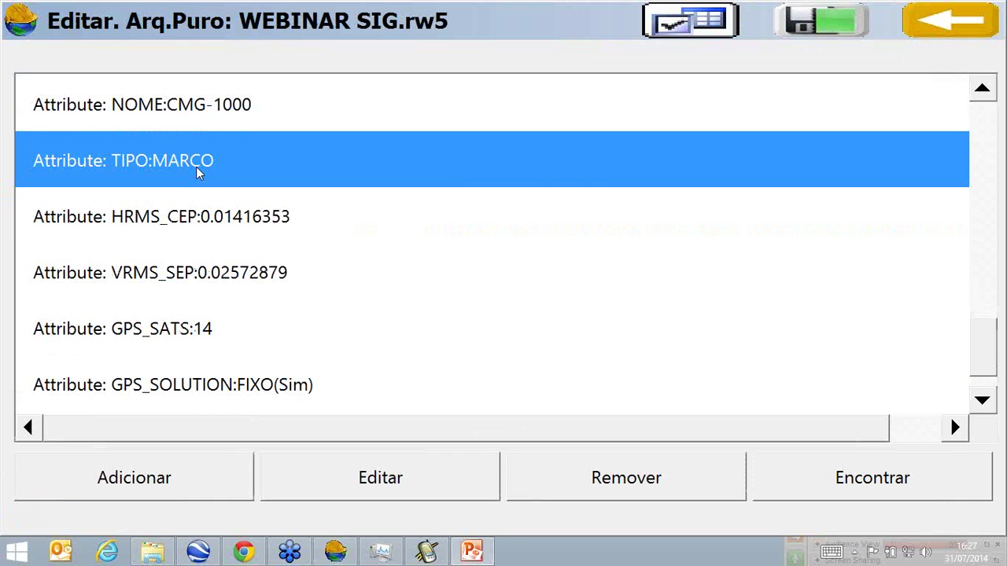
key("Down")
key("Down")
key("Down")
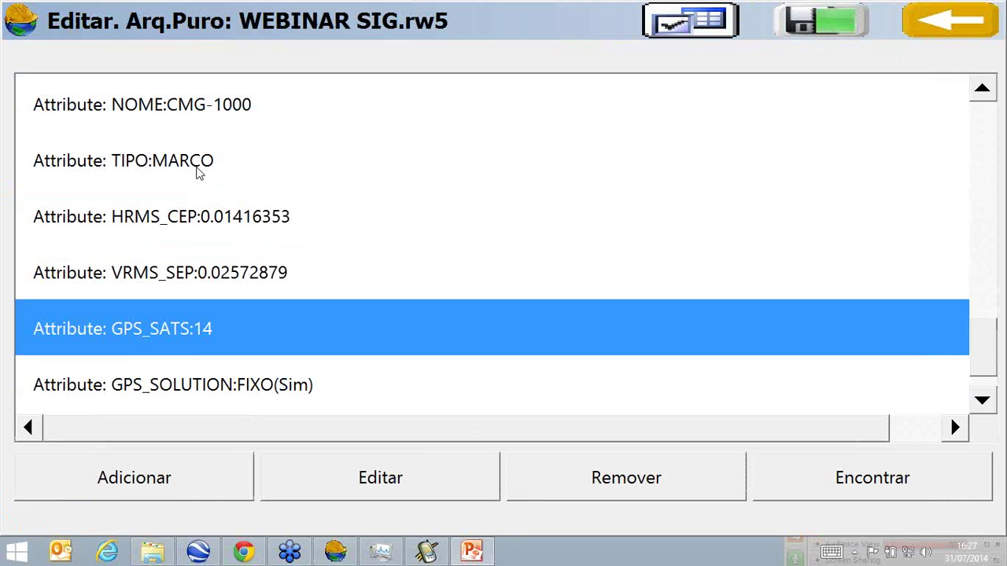
left_click(923, 25)
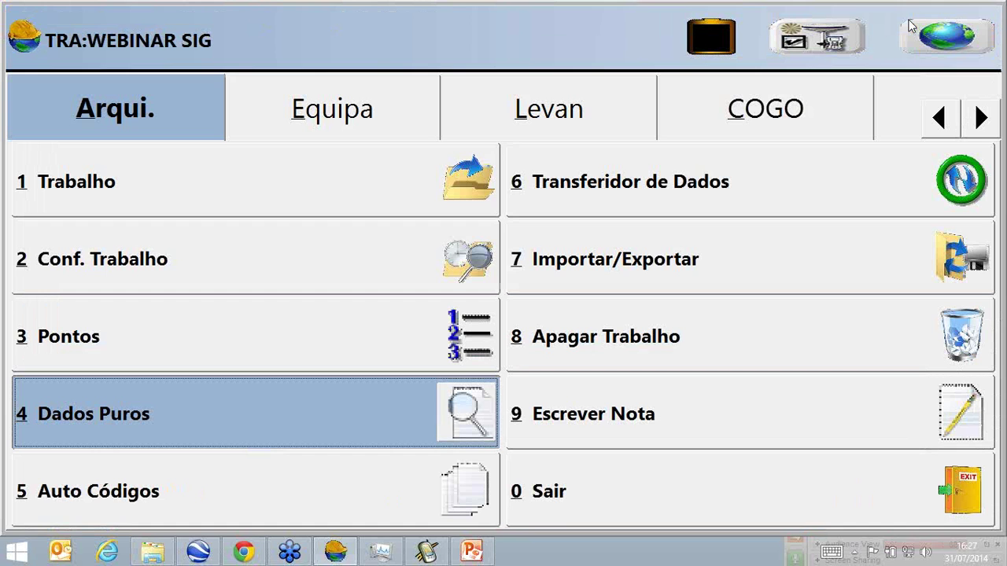
Store point 2 with NOME 'CMG-2013' and TIPO VIRTUAL, keeping values for later points.
left_click(478, 128)
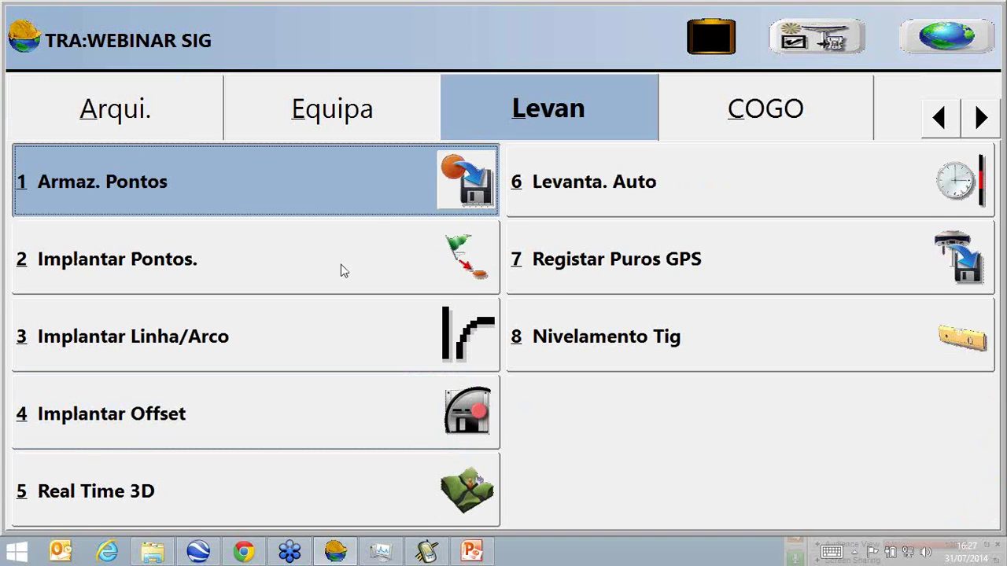
left_click(314, 185)
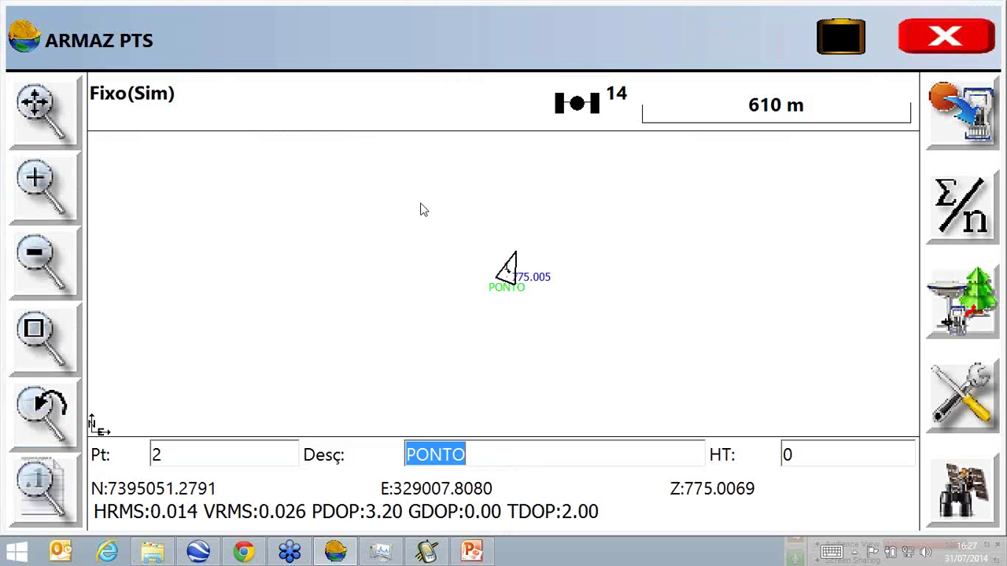
left_click(958, 115)
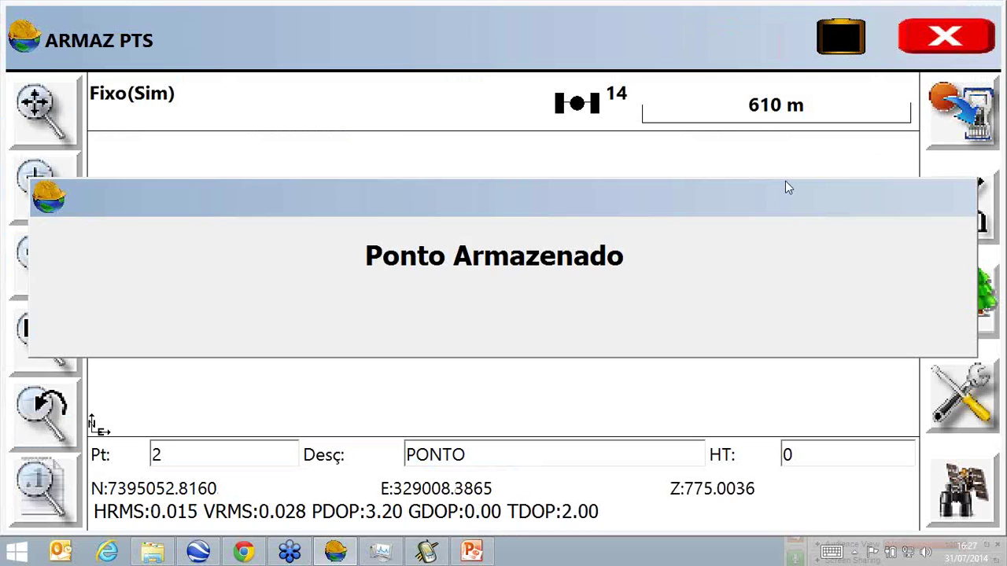
type("CMG")
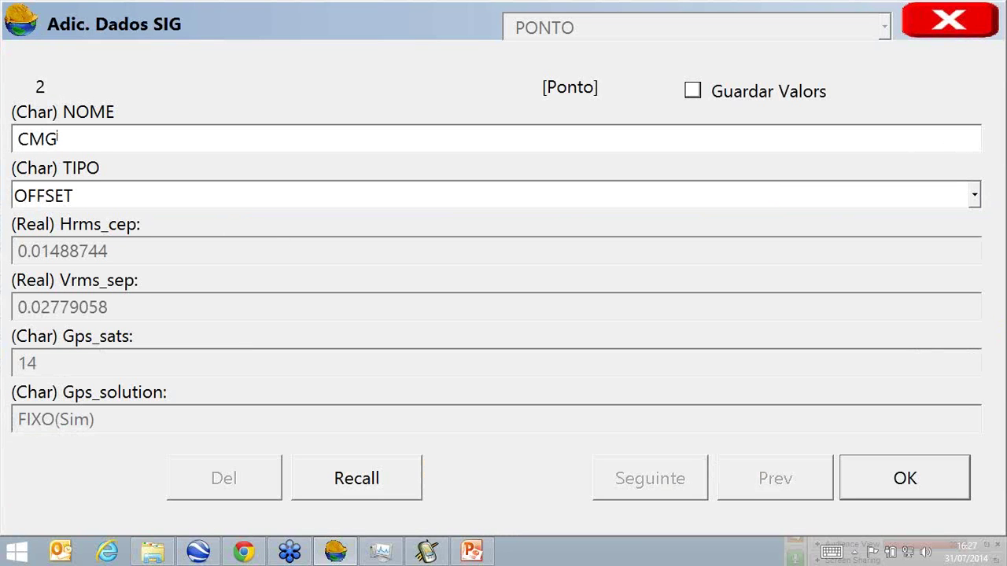
type("-2013")
left_click(692, 91)
left_click(397, 204)
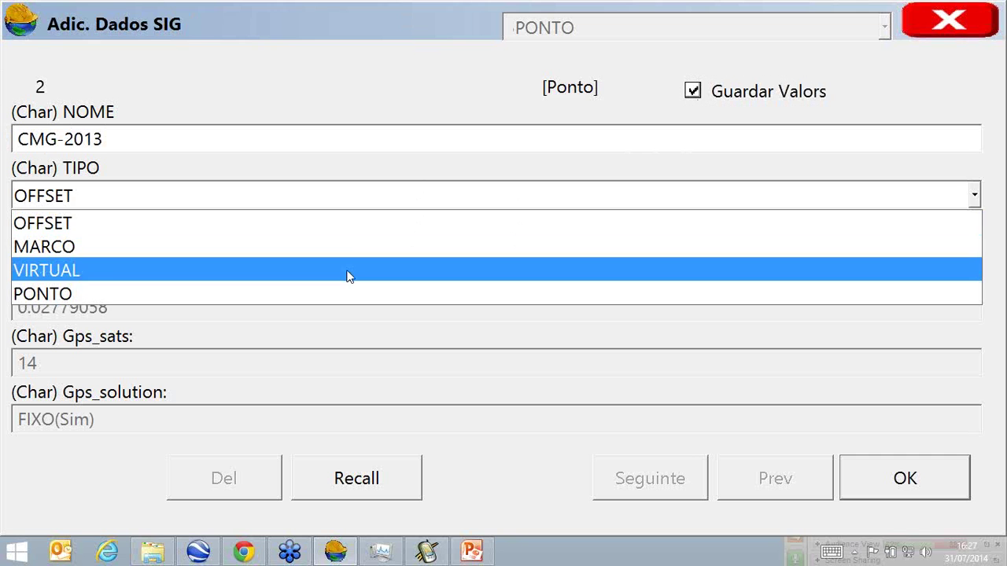
left_click(349, 276)
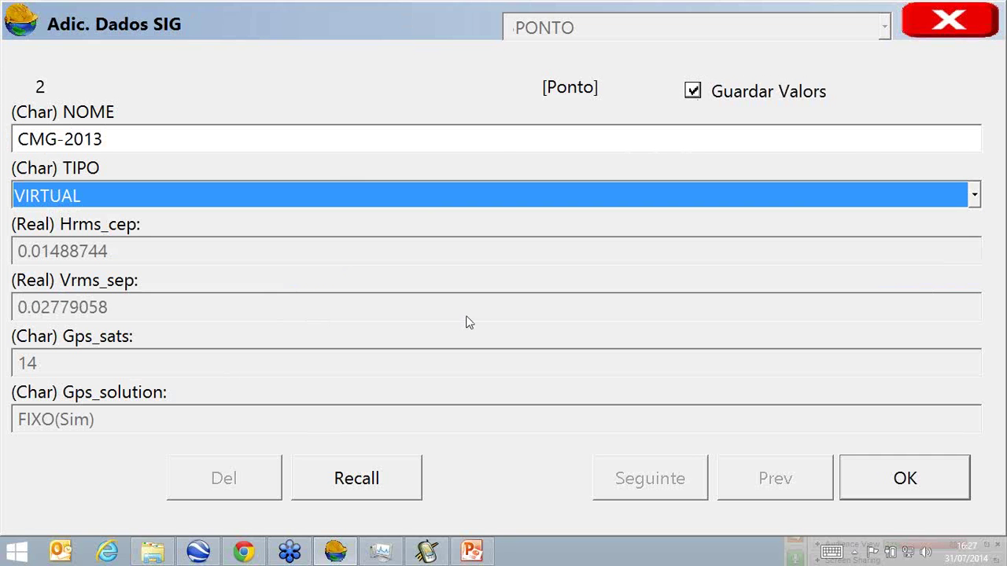
left_click(916, 474)
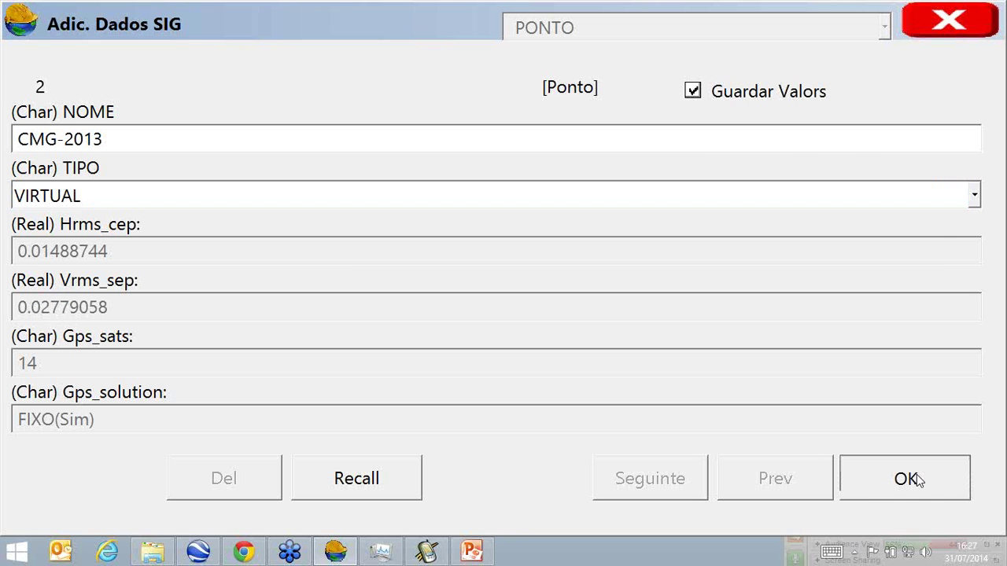
left_click(916, 479)
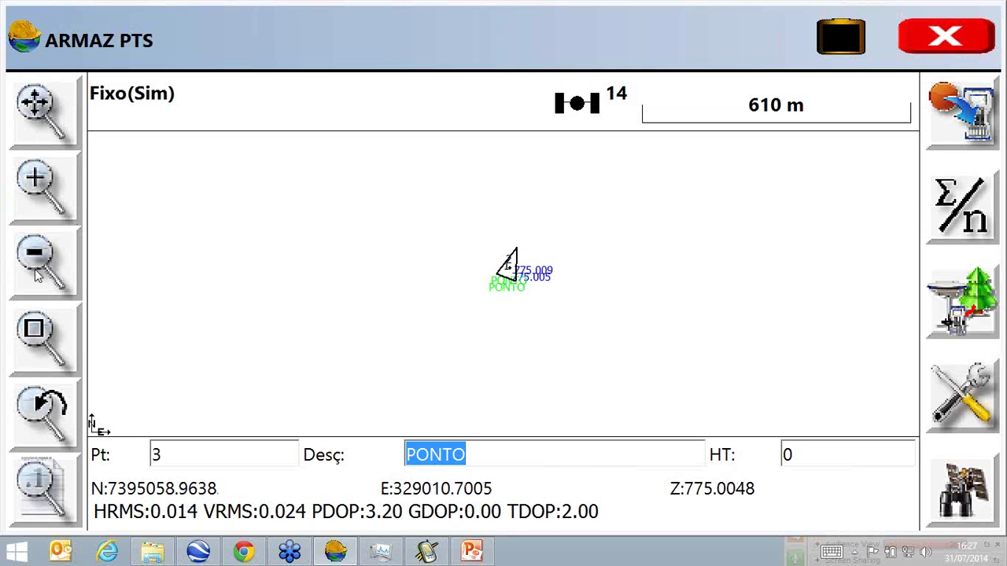
Zoom in around points 1 and 2, then leave the store-points screen.
left_click(36, 338)
left_click_drag(479, 242, 551, 300)
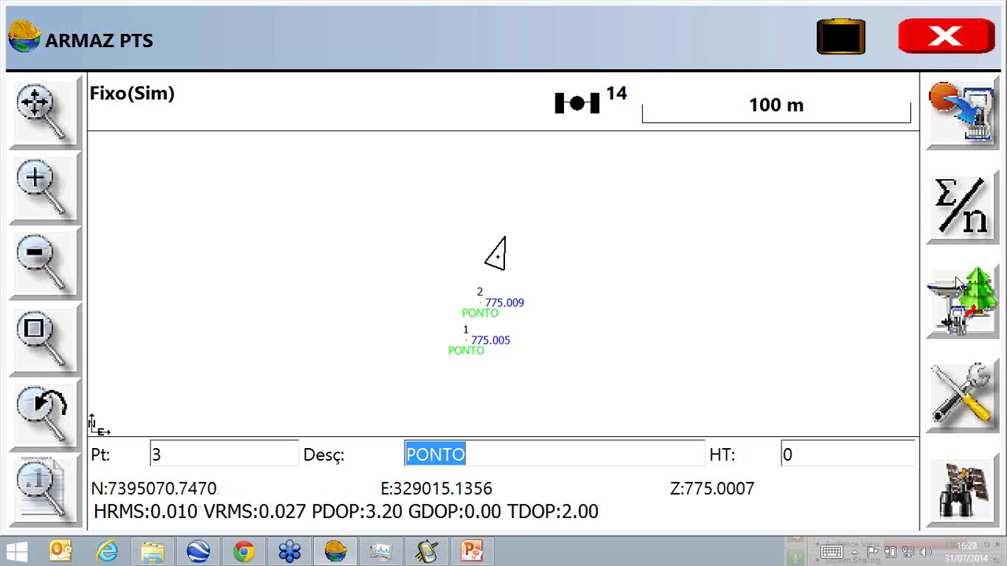
left_click(946, 36)
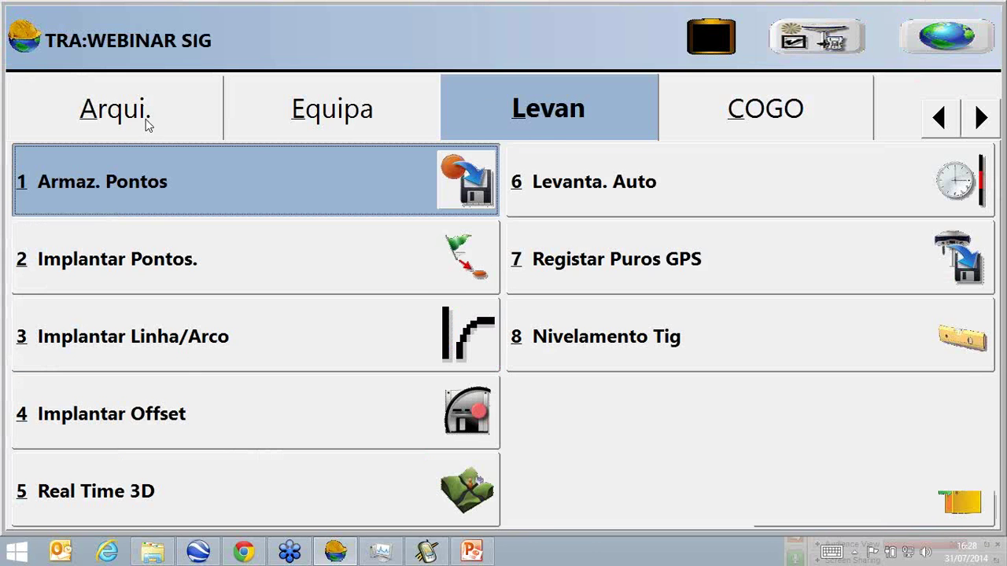
Add code LINHA on layer LINHA, coloured red, drawn as a 2D polyline of width 2.
left_click(144, 120)
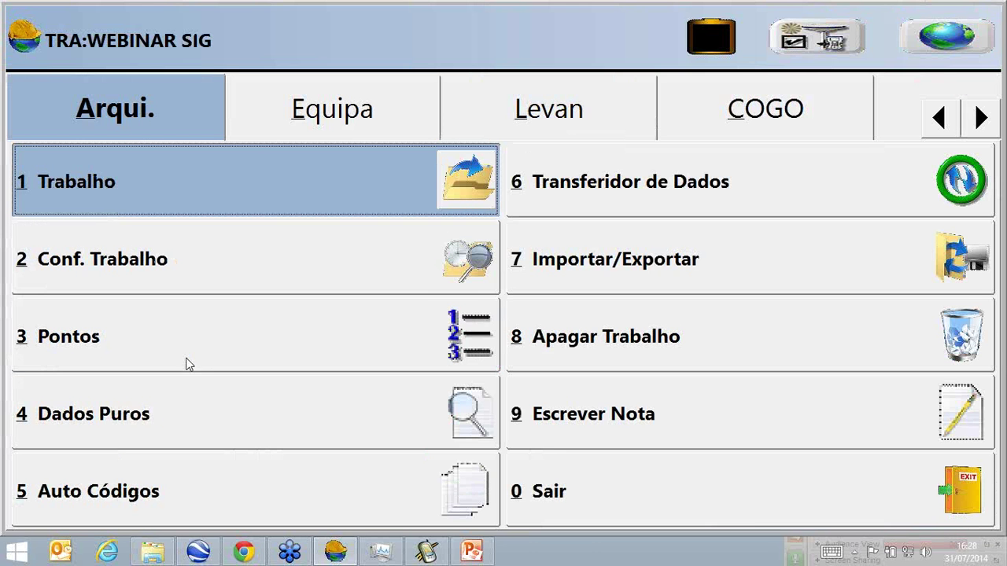
left_click(185, 488)
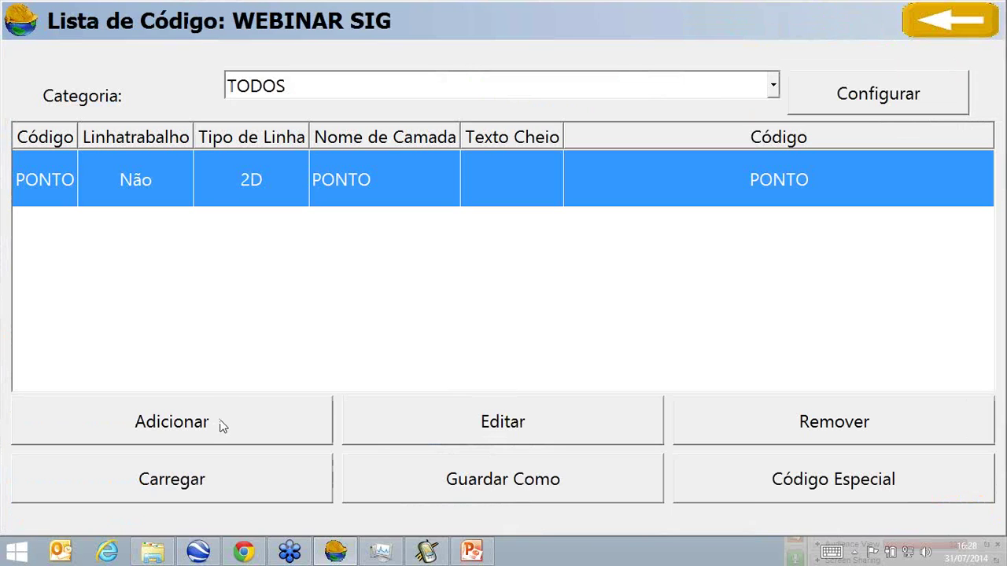
left_click(221, 421)
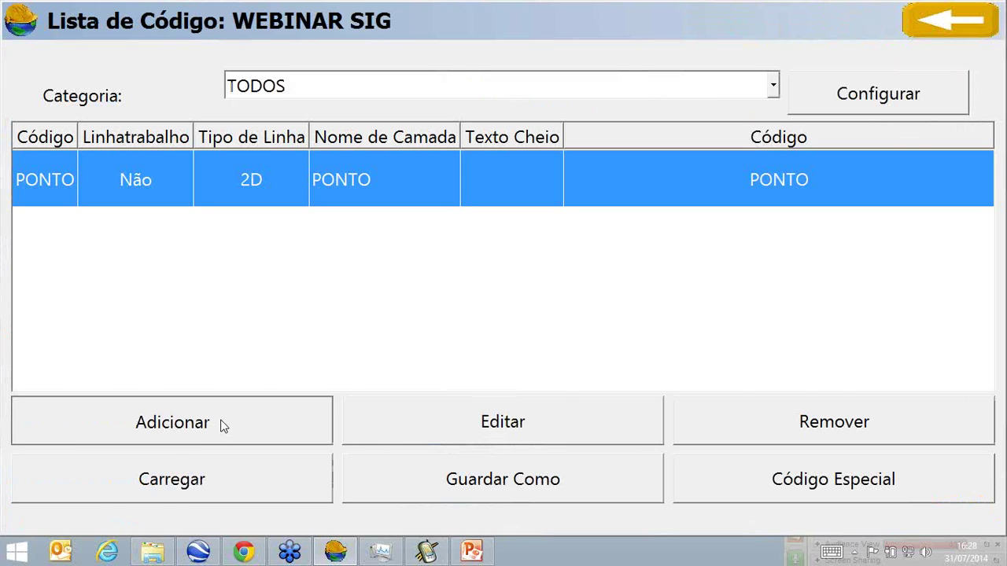
type("LI")
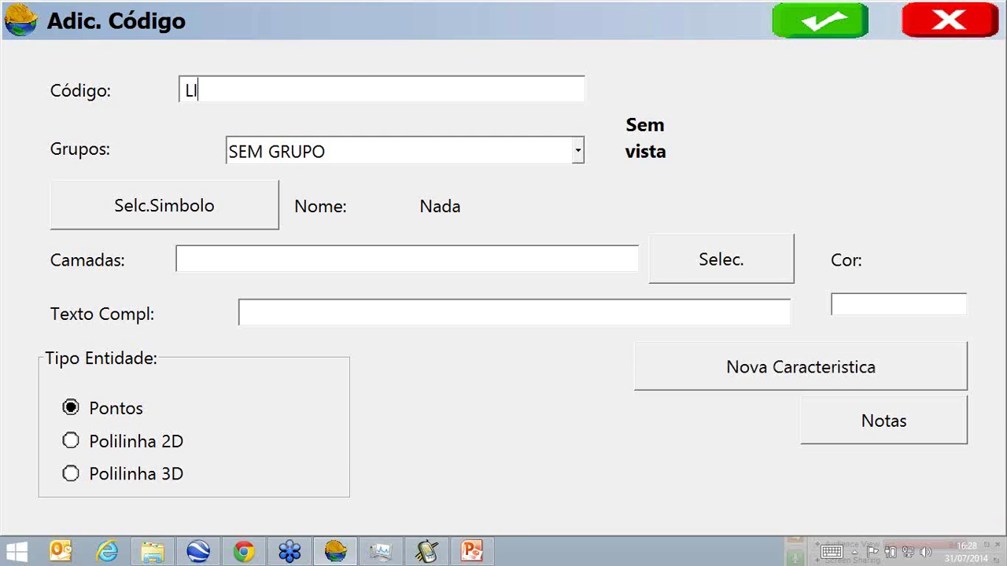
type("NHALINHA")
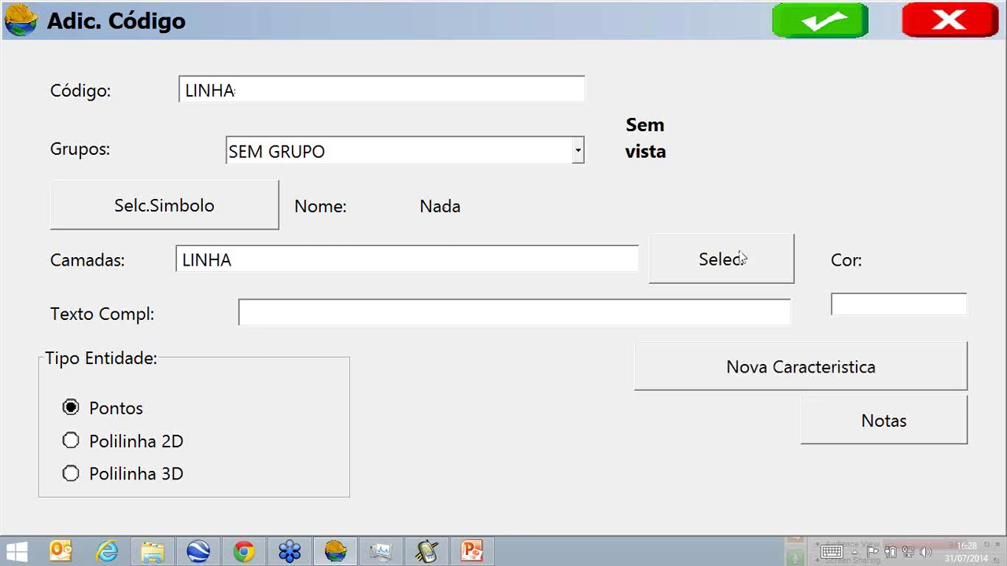
left_click(923, 300)
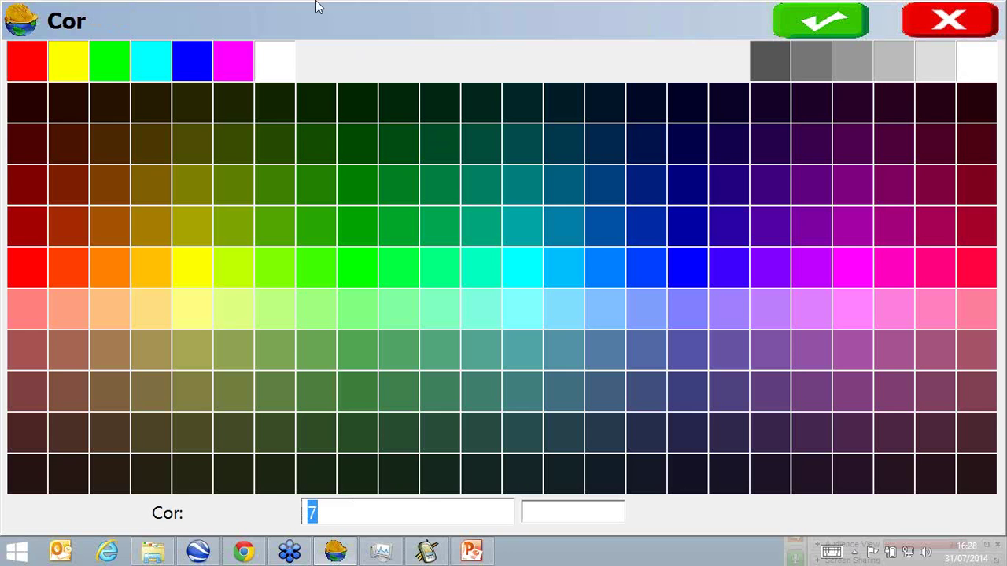
left_click(27, 60)
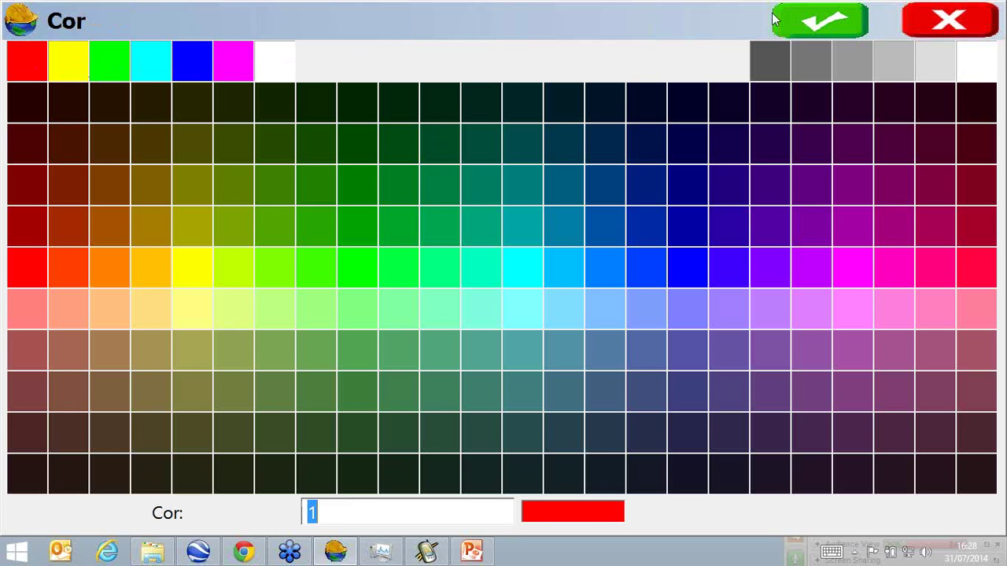
left_click(822, 19)
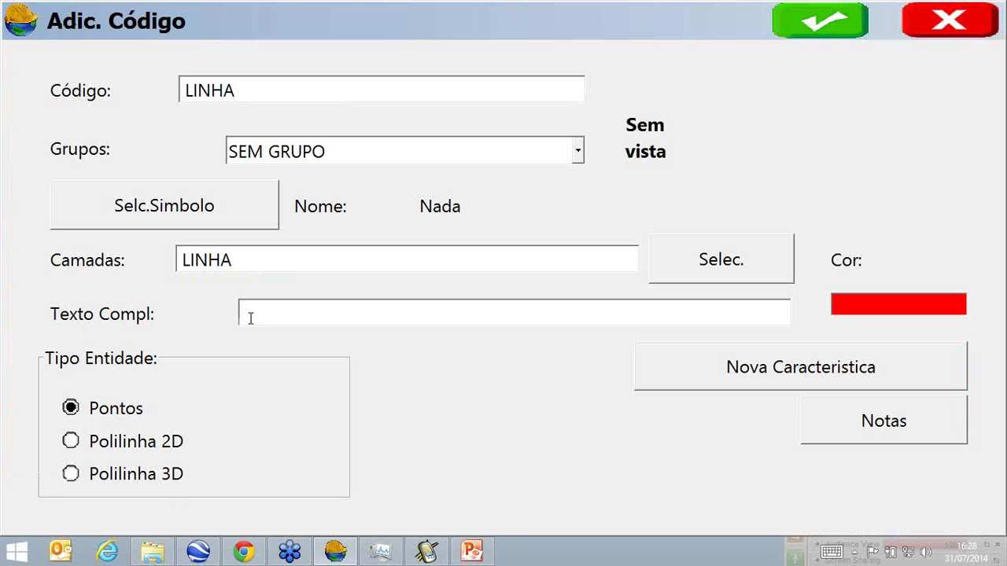
left_click(119, 445)
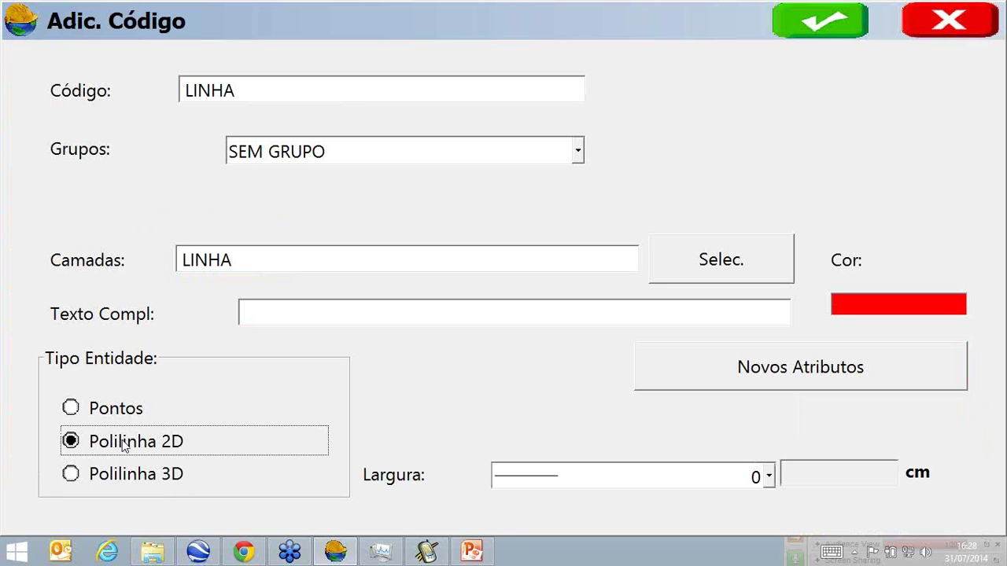
left_click(769, 477)
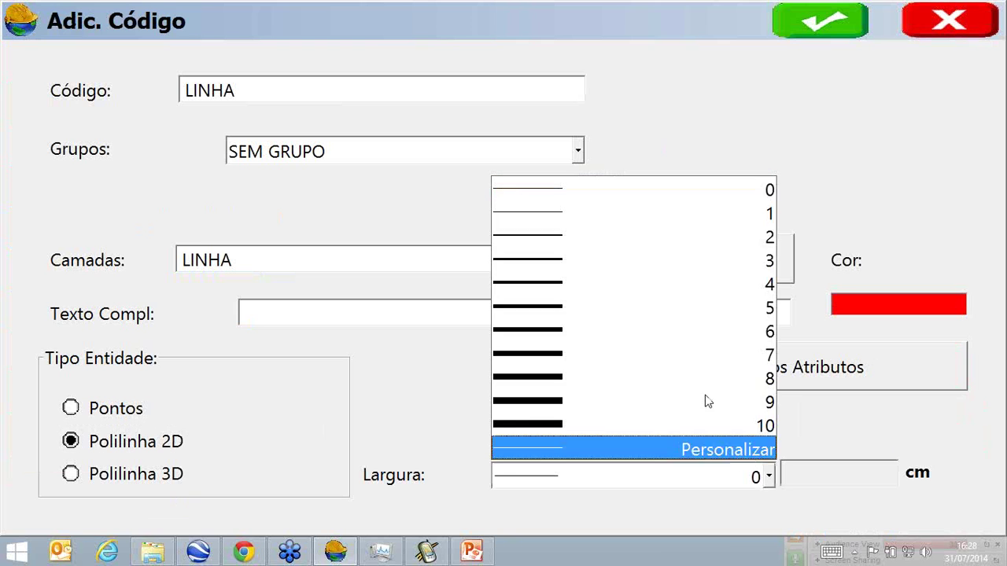
left_click(667, 231)
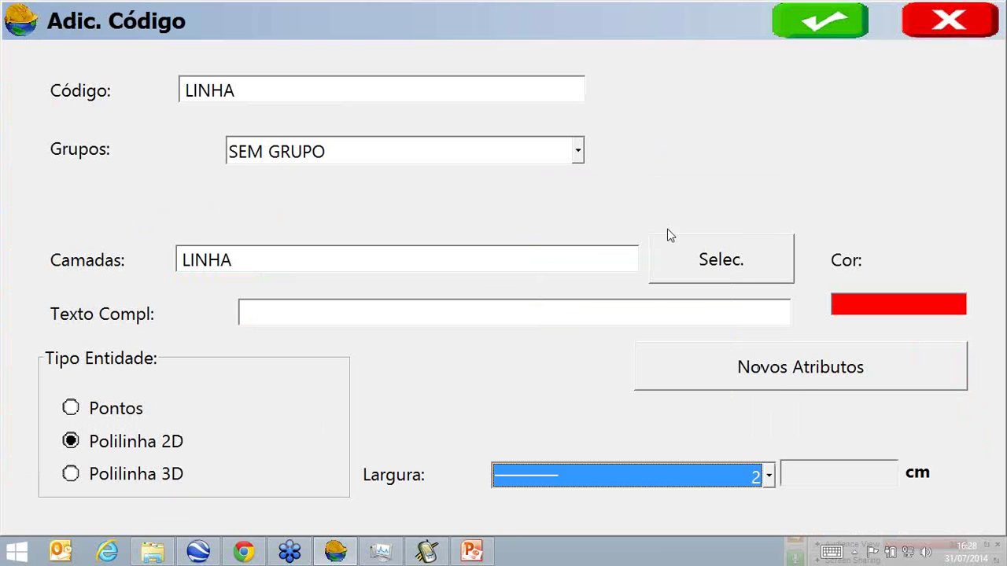
Add a required attribute NOME to LINHA with prompt text NOME.
left_click(804, 381)
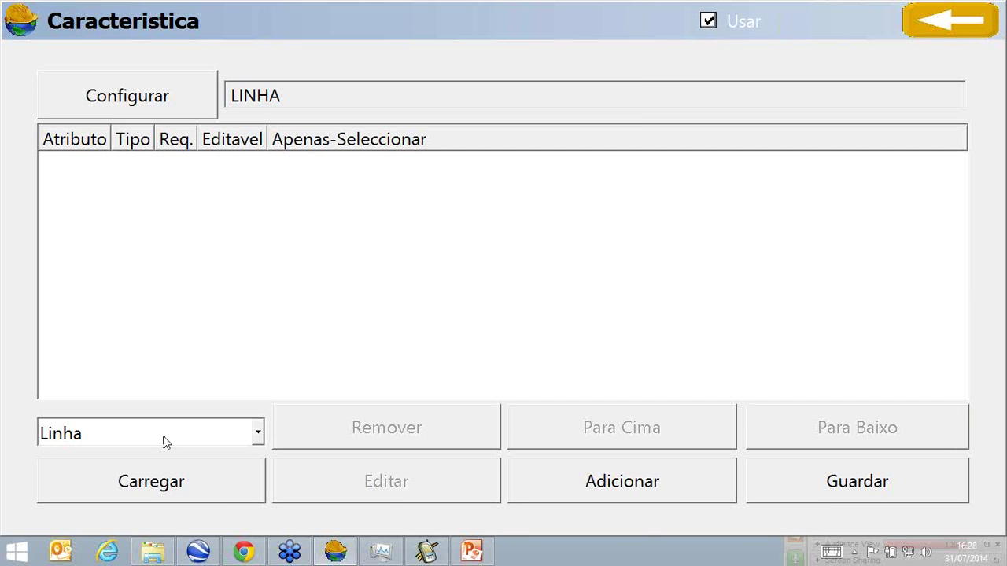
left_click(666, 485)
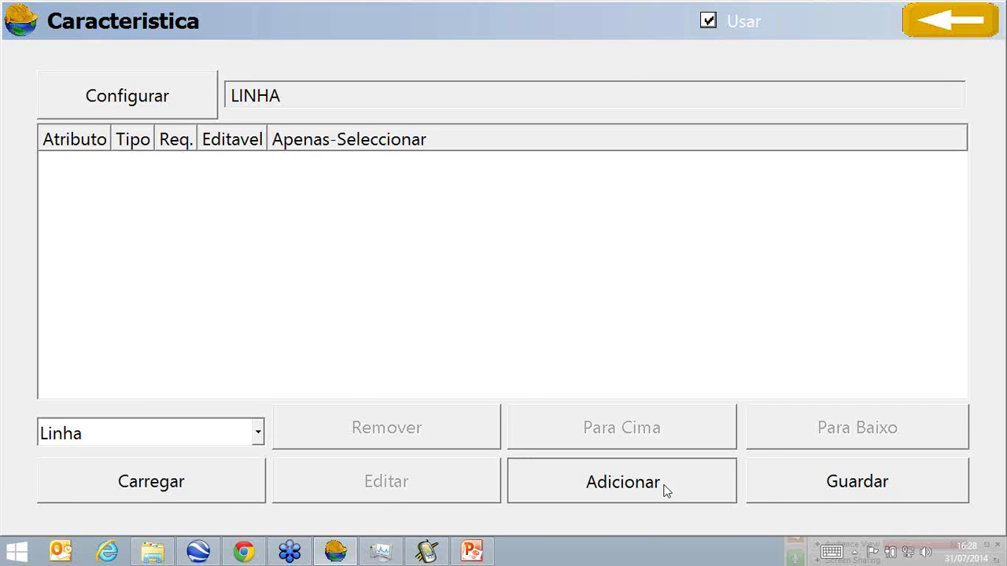
type("NOME")
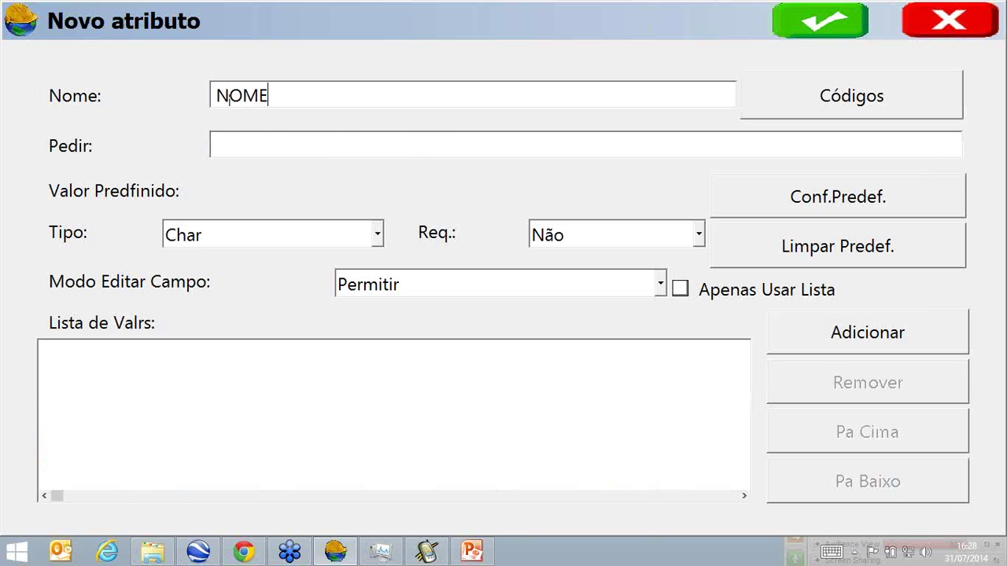
left_click(426, 151)
type("NOME")
left_click(700, 239)
left_click(640, 285)
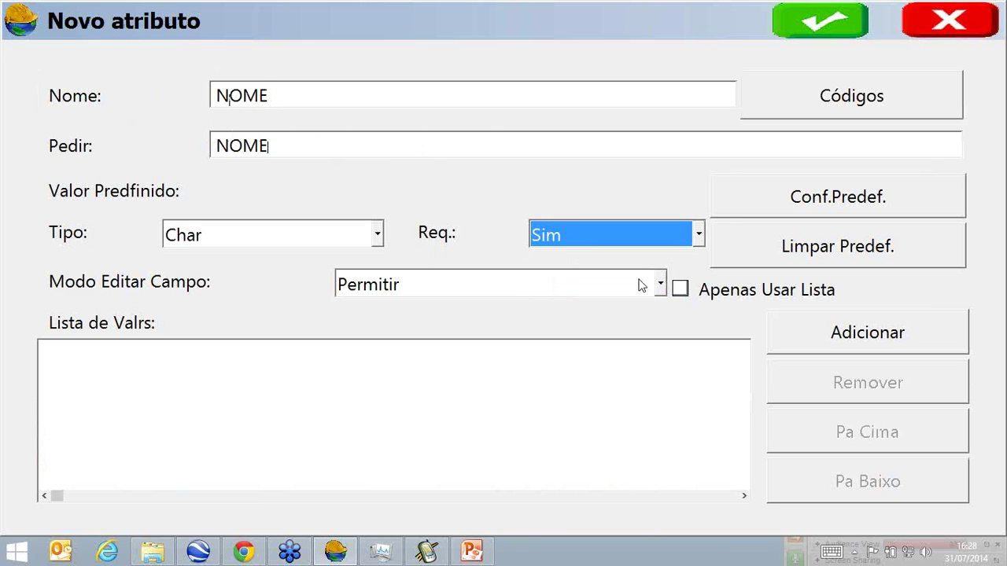
left_click(837, 34)
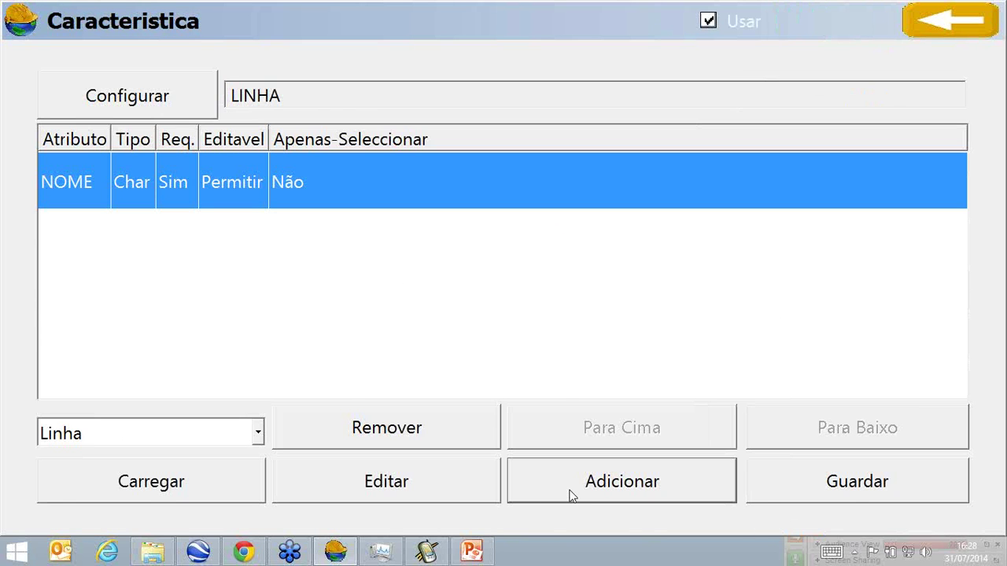
Create a required, list-only TIPO attribute with first value PAVIMENTADA.
left_click(571, 495)
type("TI")
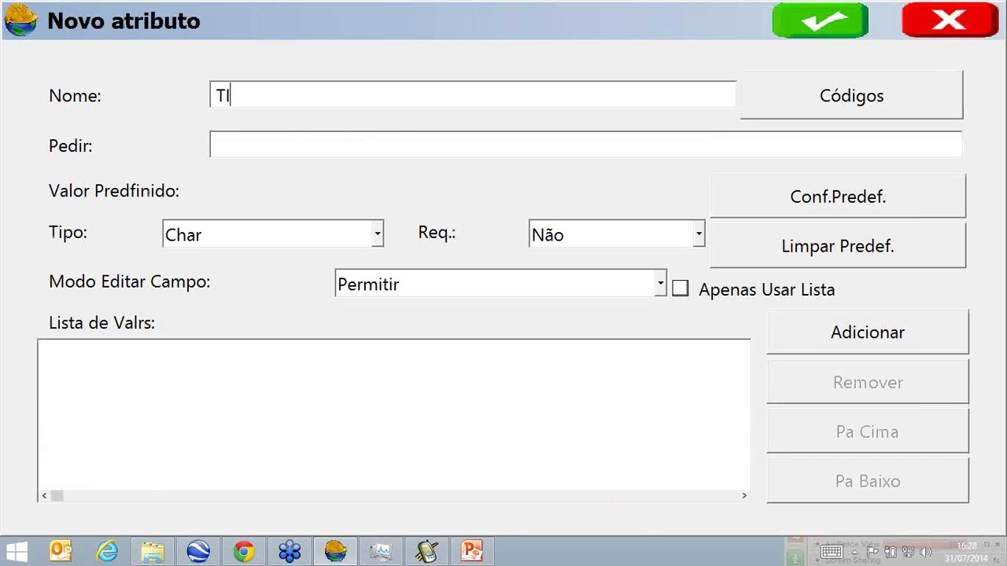
type("POTIPO")
left_click(700, 239)
left_click(672, 281)
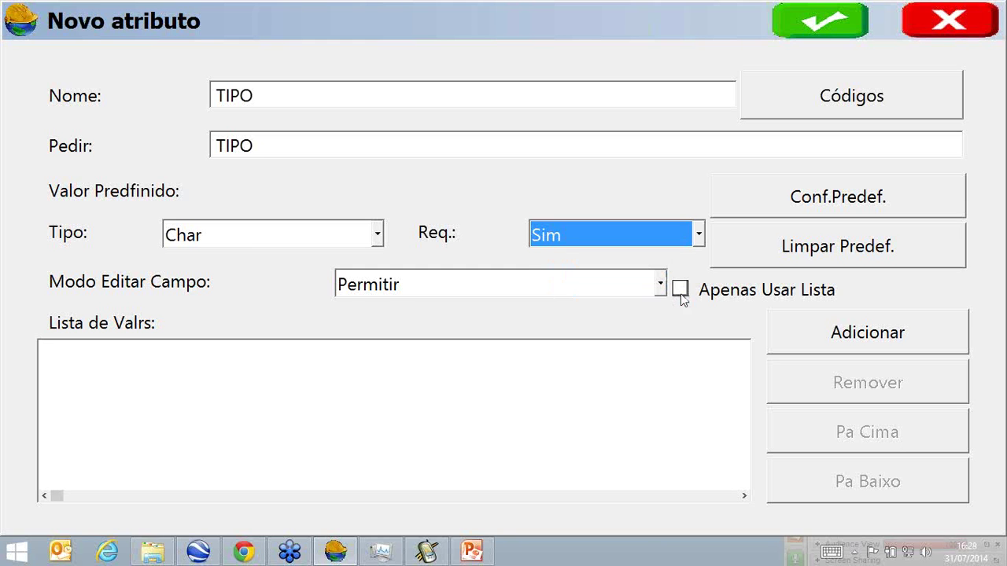
left_click(680, 290)
left_click(905, 343)
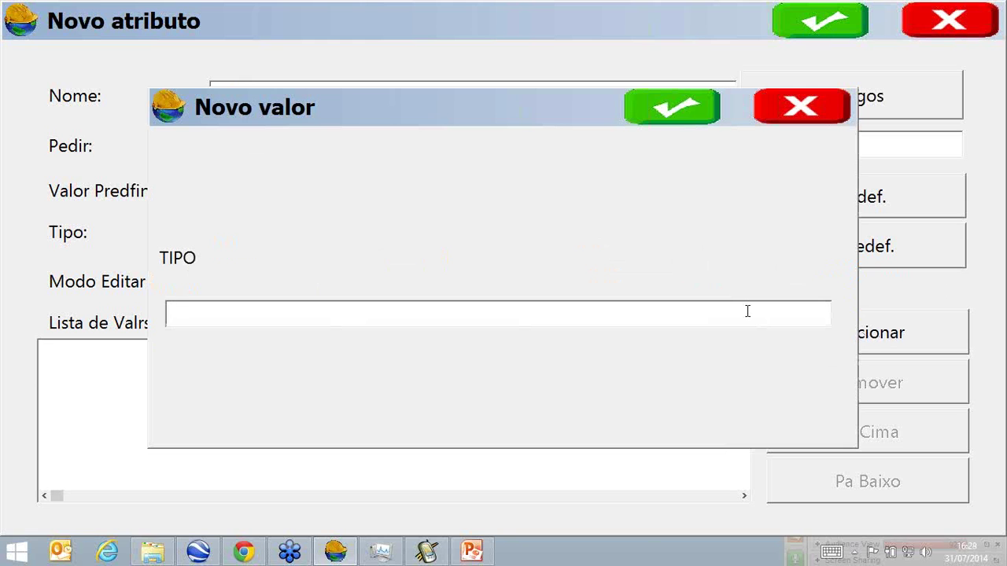
type("PAVIMENR")
key("BackSpace")
type("TADA")
left_click(678, 115)
Add TIPO list values N PAVIMENTADA, CAMINHO and RURAL and confirm the attribute.
left_click(806, 342)
type("N P")
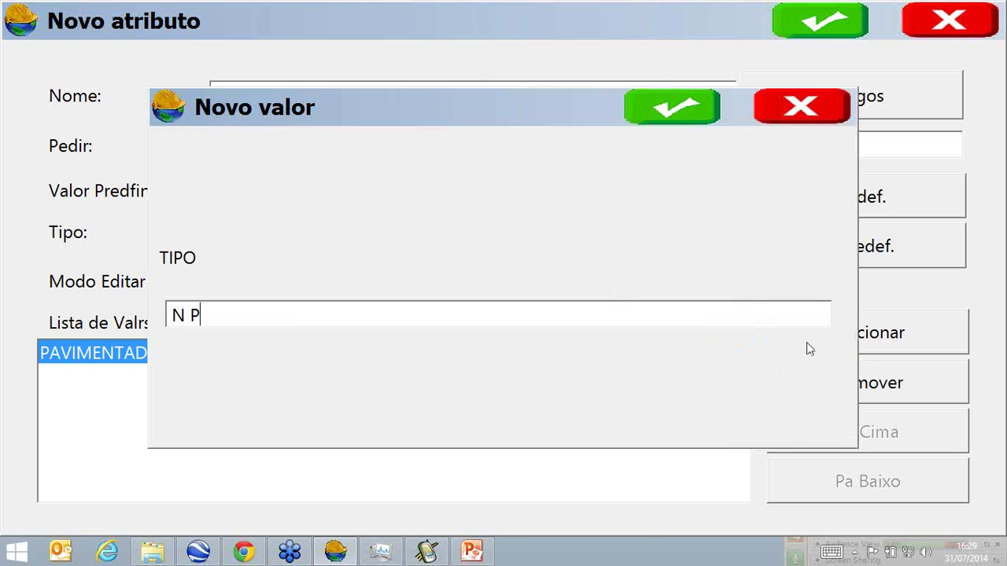
type("AVIMENTADA")
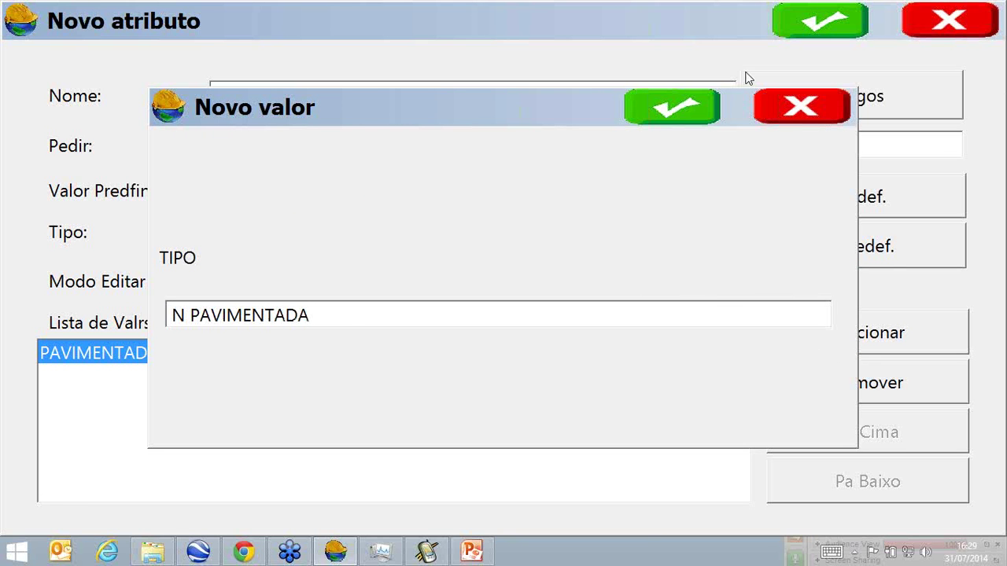
left_click(700, 112)
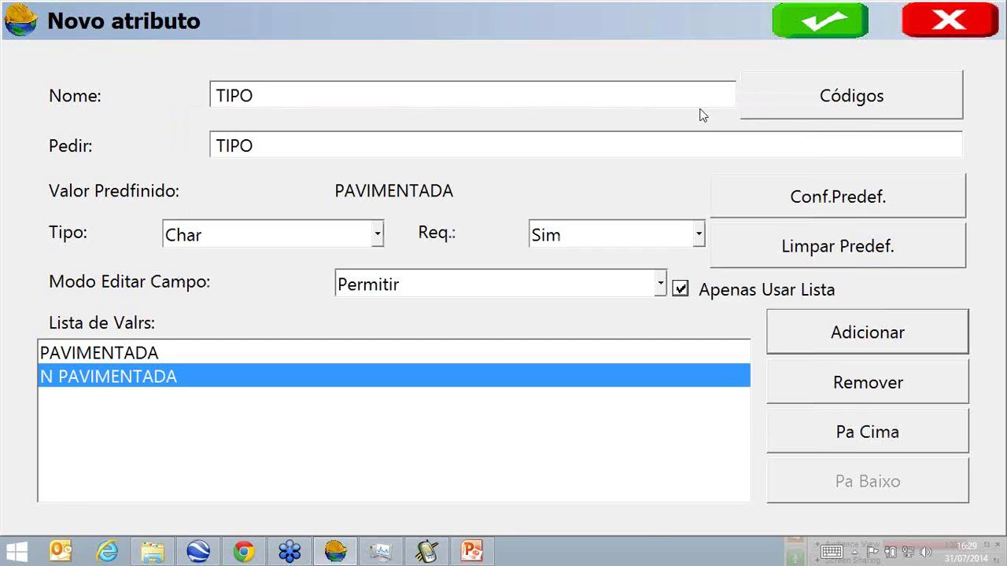
left_click(836, 339)
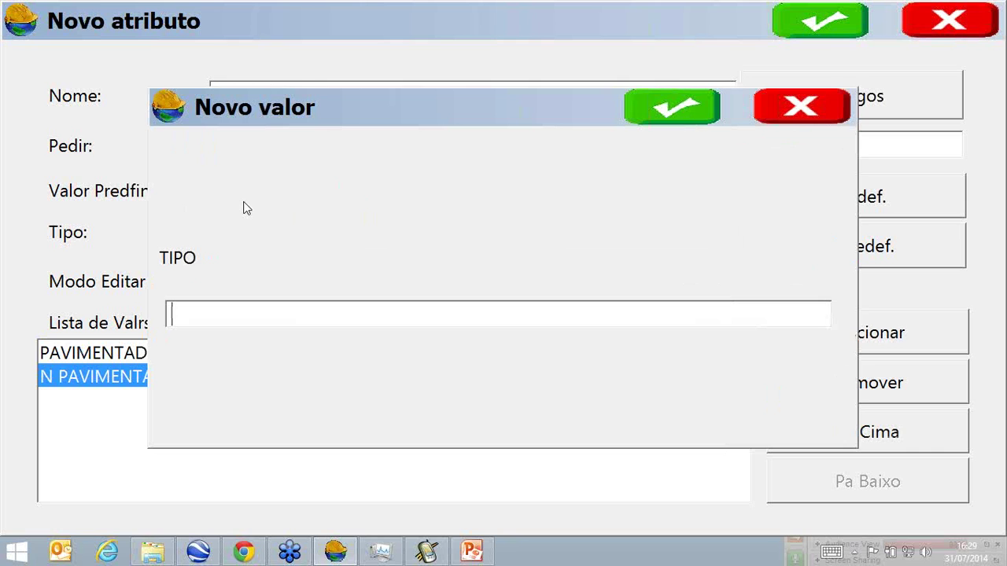
type("CAMINHO")
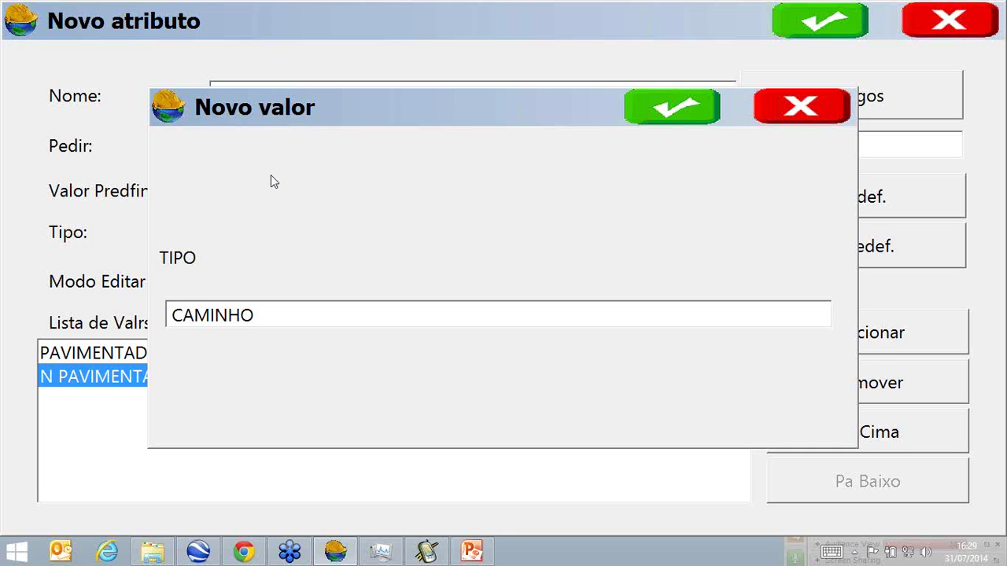
left_click(678, 105)
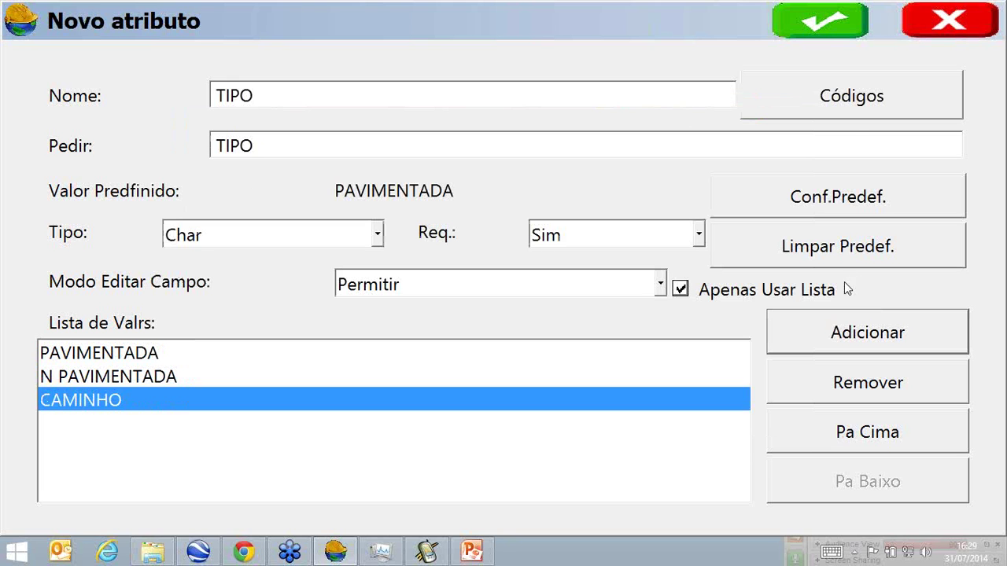
left_click(837, 332)
type("ESTR")
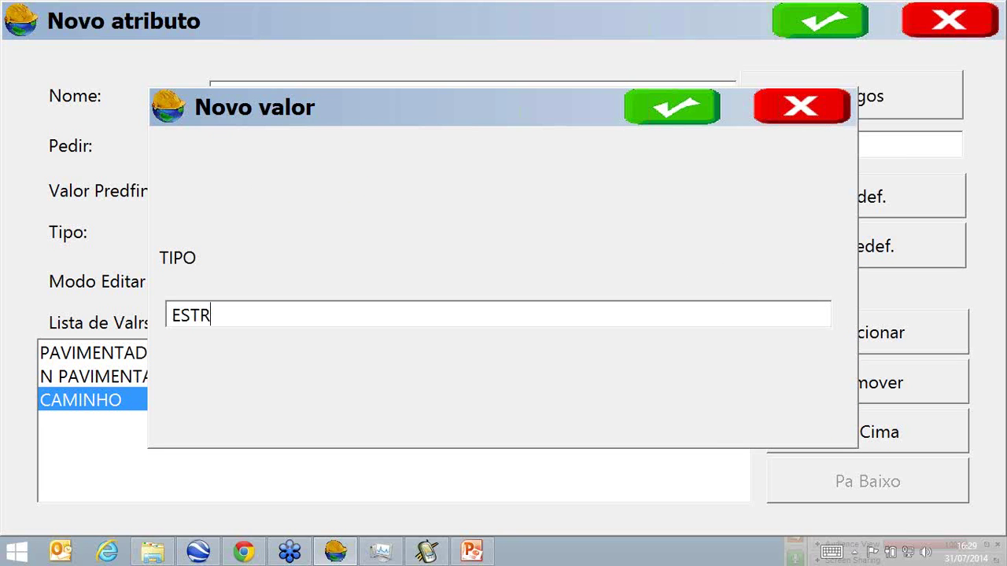
type("ADA")
key("BackSpace")
key("BackSpace")
key("BackSpace")
key("BackSpace")
key("BackSpace")
key("BackSpace")
key("BackSpace")
type("RURAL")
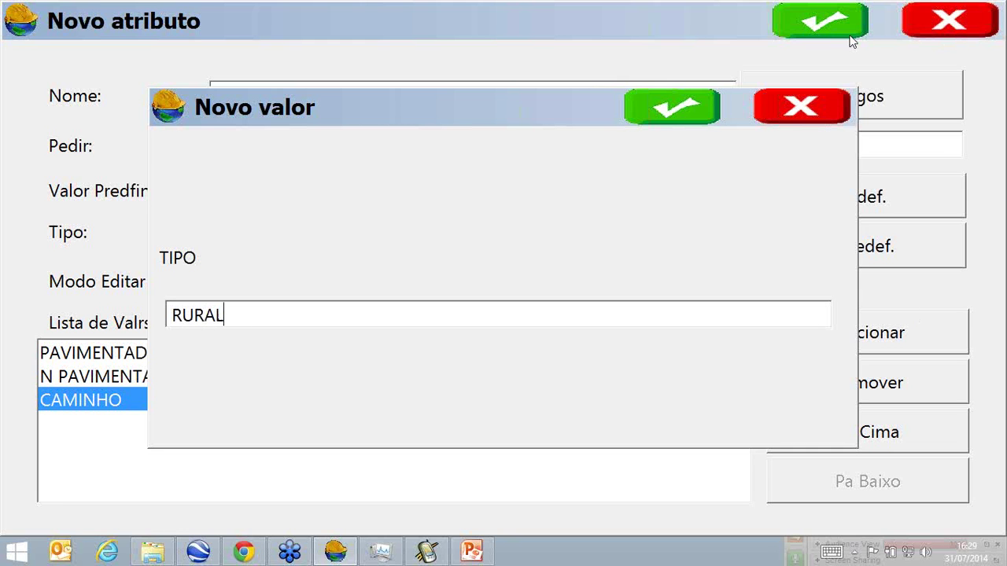
left_click(667, 115)
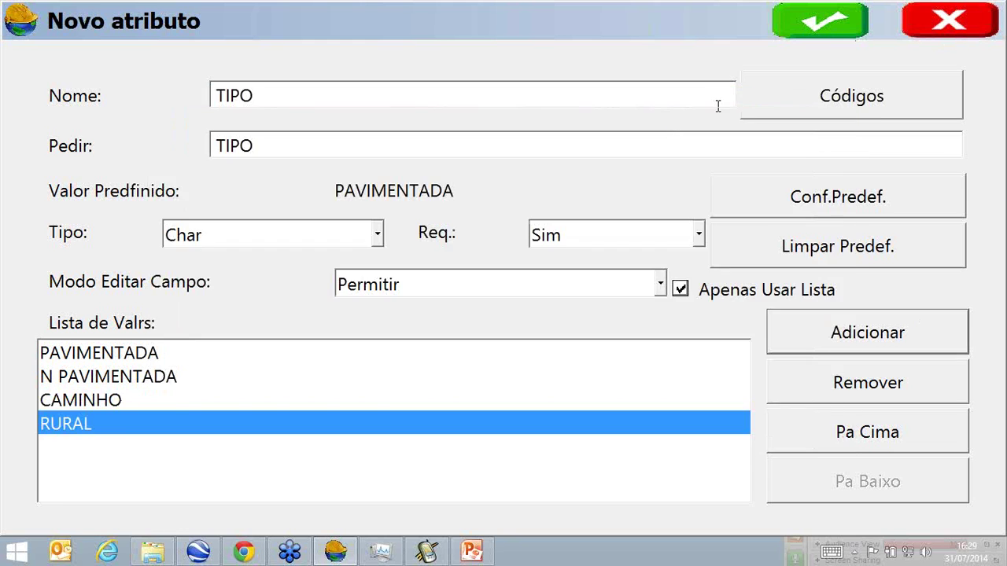
left_click(818, 27)
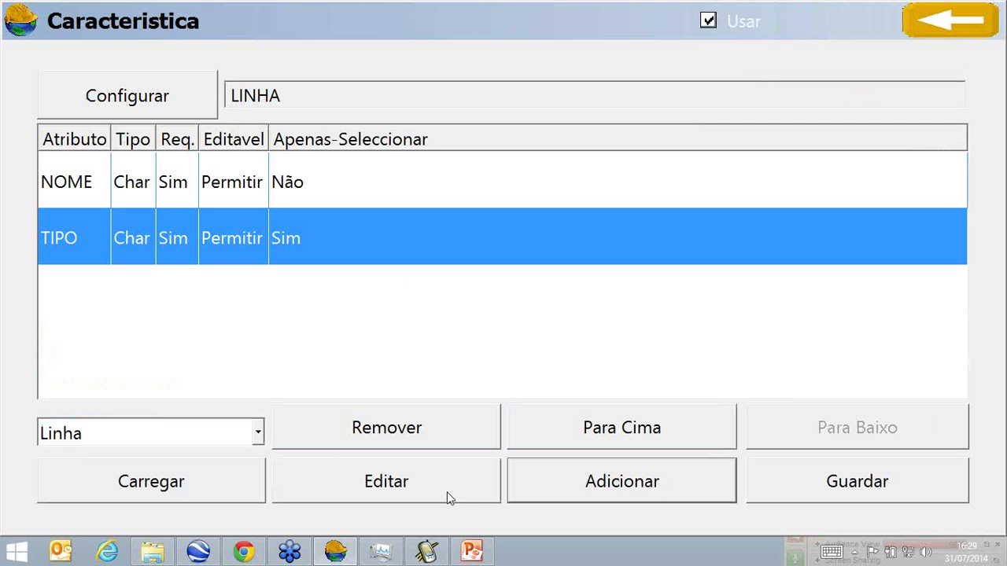
Create a new attribute named ESTRADA with the prompt ESTRADA.
left_click(643, 476)
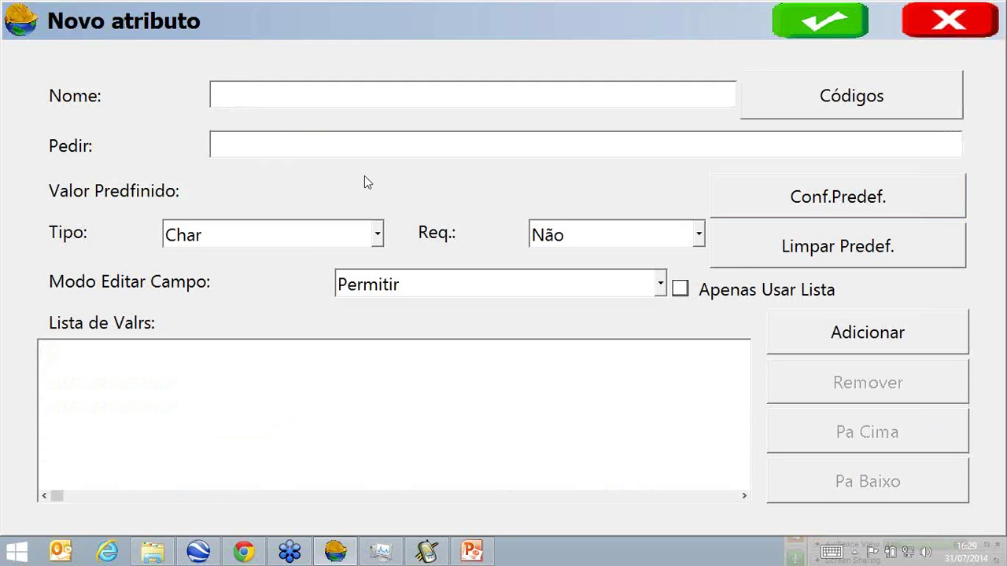
type("C")
key("BackSpace")
type("ESTRA")
type("DA")
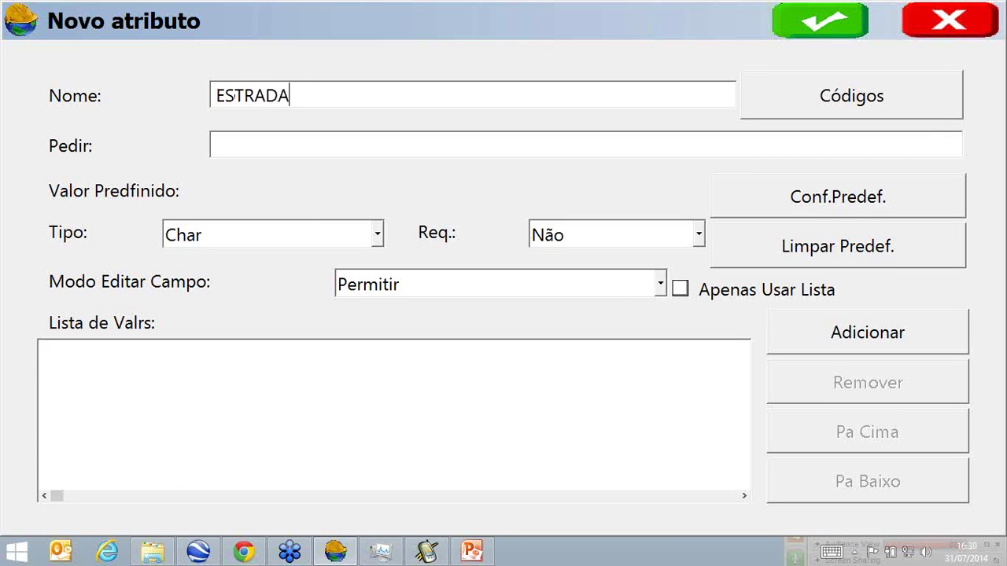
left_click(418, 153)
type("ESTRADA")
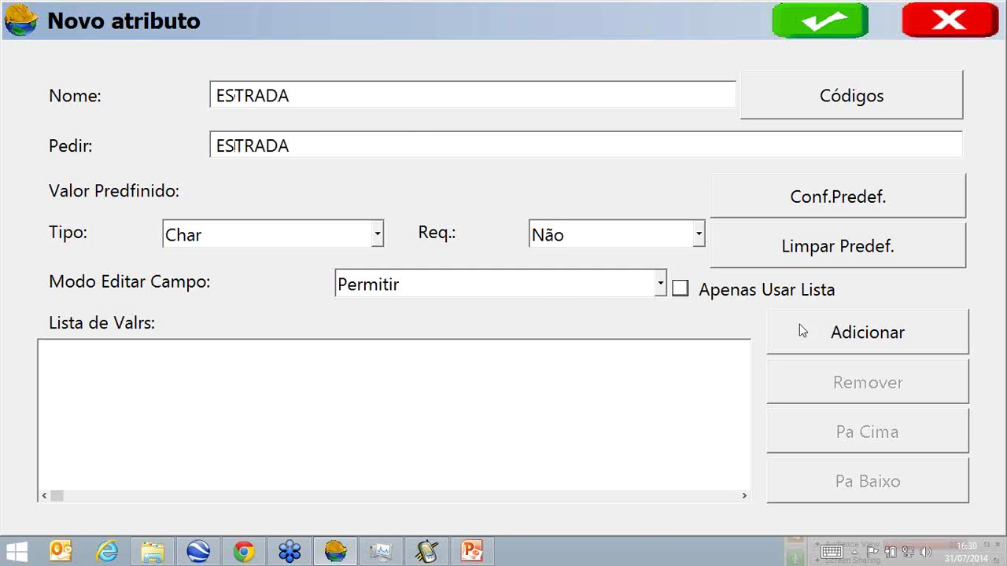
Make ESTRADA required and list-only, with values MUNICIPAL, ESTADUAL and FEDERAL.
left_click(724, 293)
left_click(701, 236)
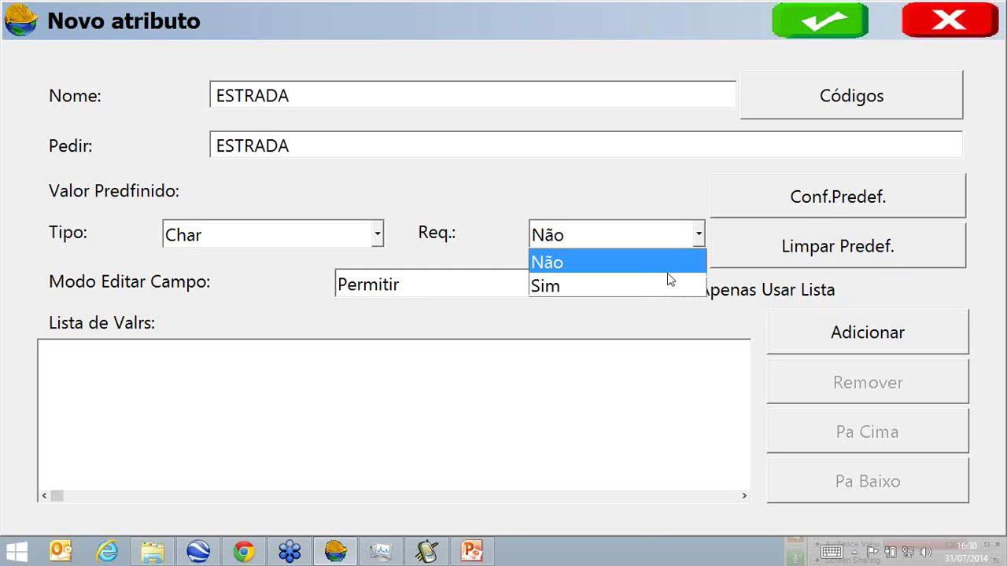
left_click(663, 284)
left_click(813, 325)
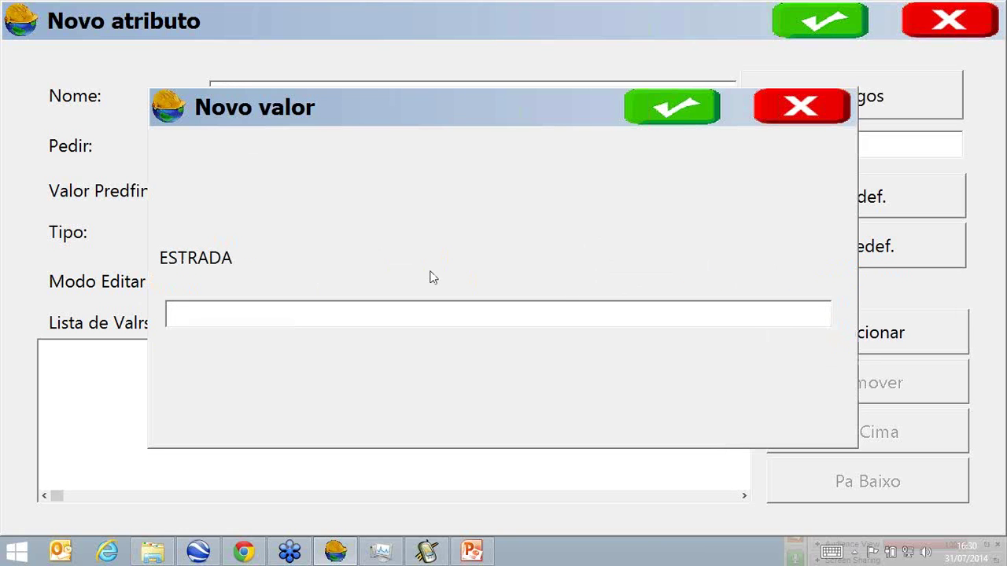
type("MUNICIPAL")
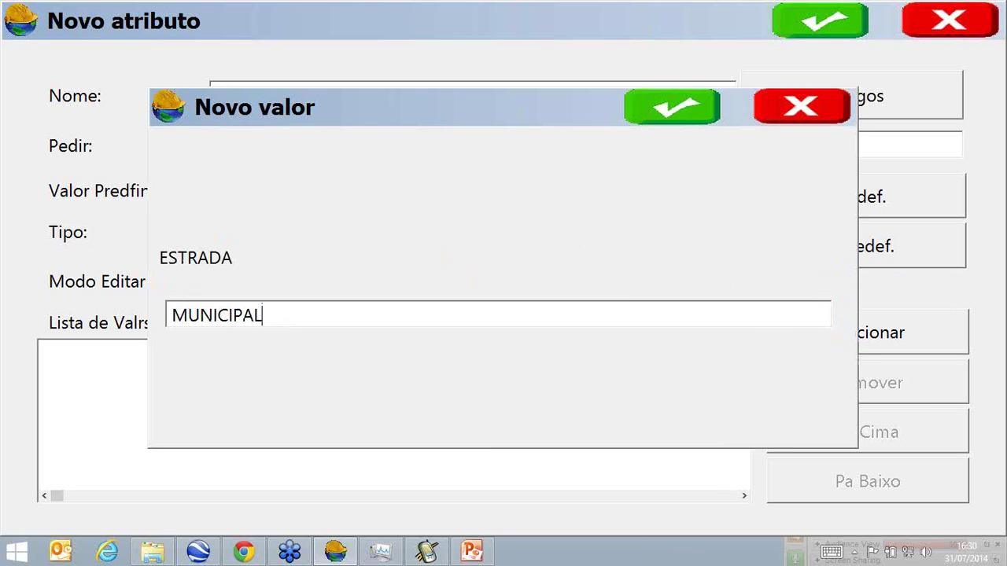
left_click(681, 109)
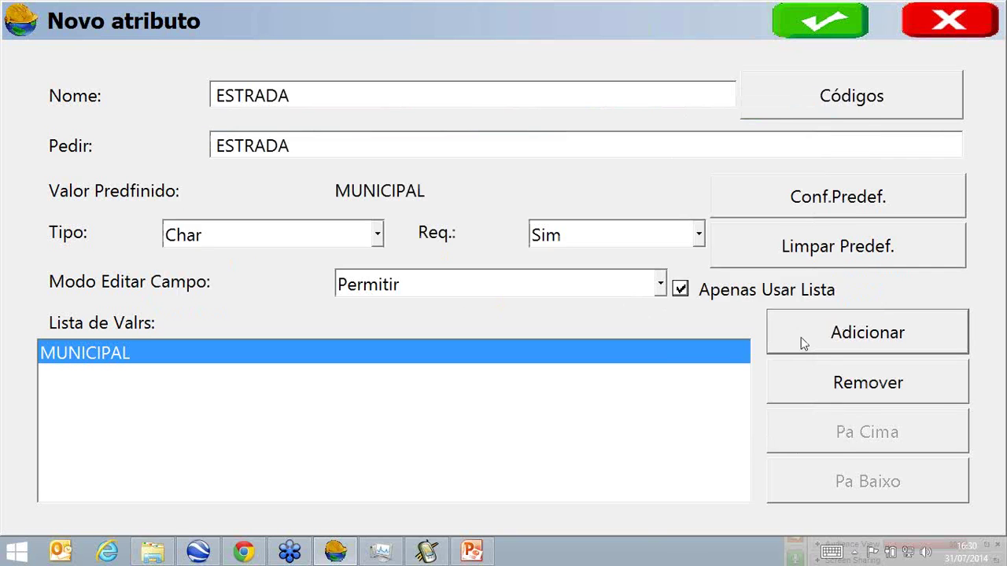
left_click(802, 344)
type("ESTAD")
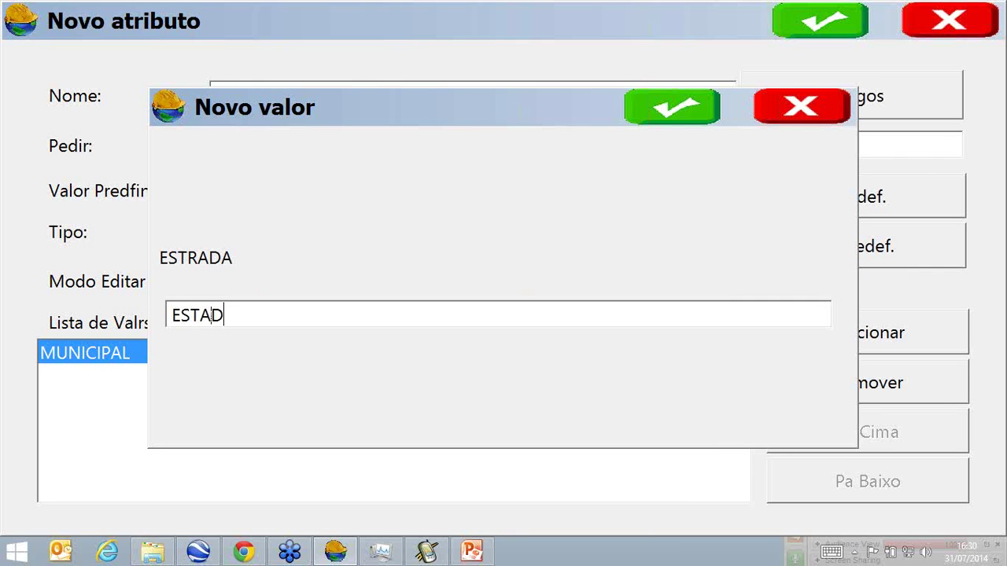
type("UAL")
left_click(714, 110)
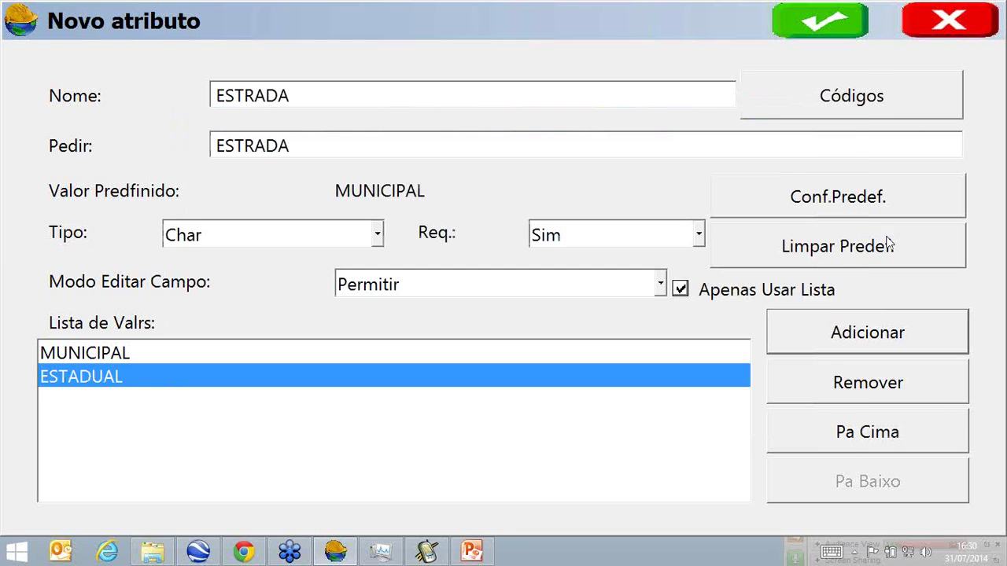
left_click(908, 334)
type("FEDERAL")
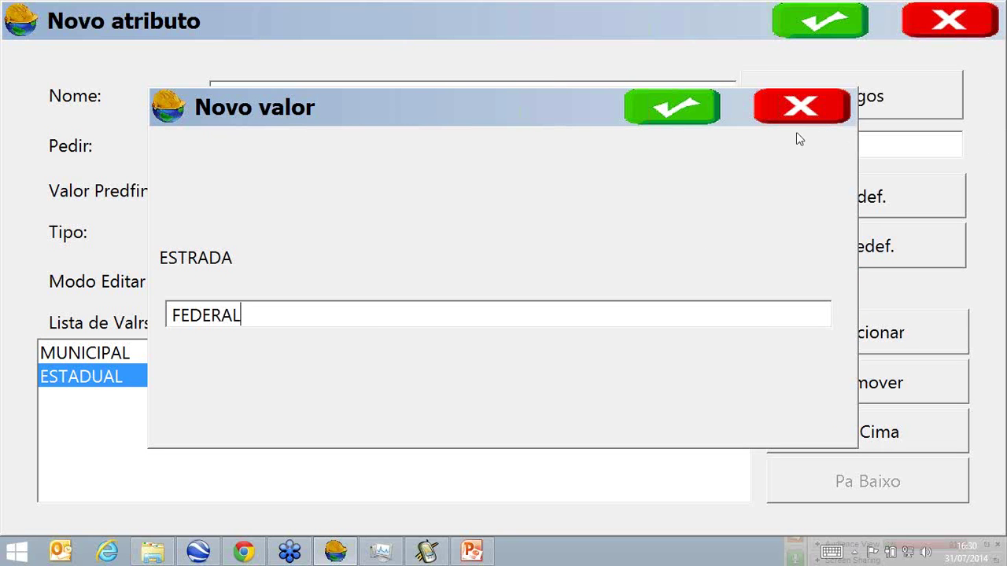
left_click(676, 112)
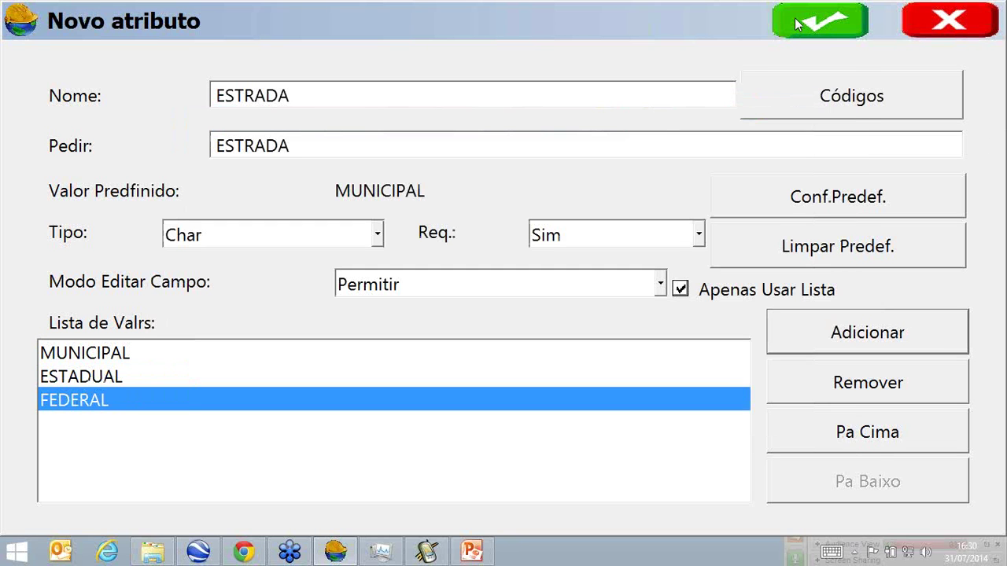
Save ESTRADA to LINHA, then add a PERIMETRO_DWG attribute from the special codes.
left_click(796, 25)
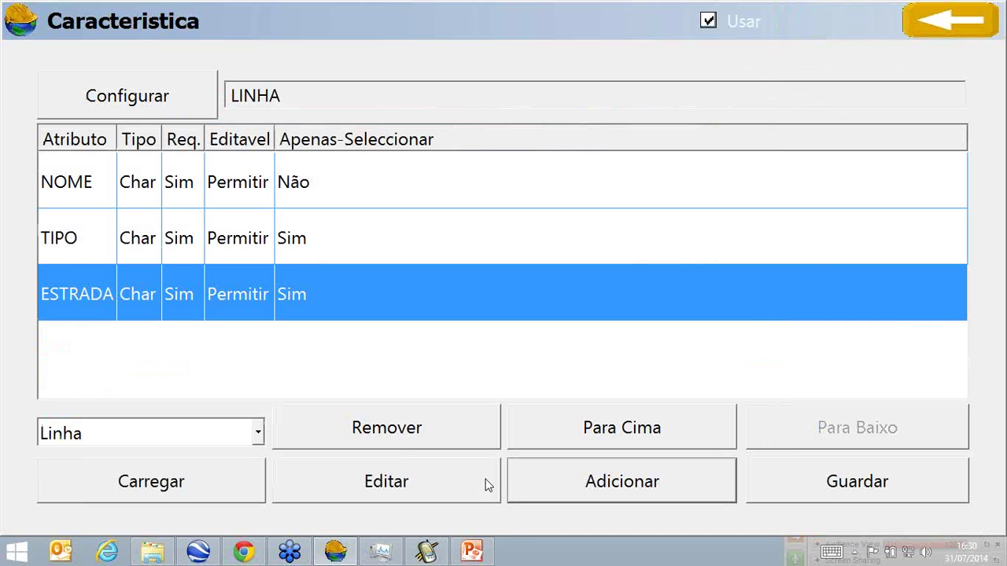
left_click(541, 474)
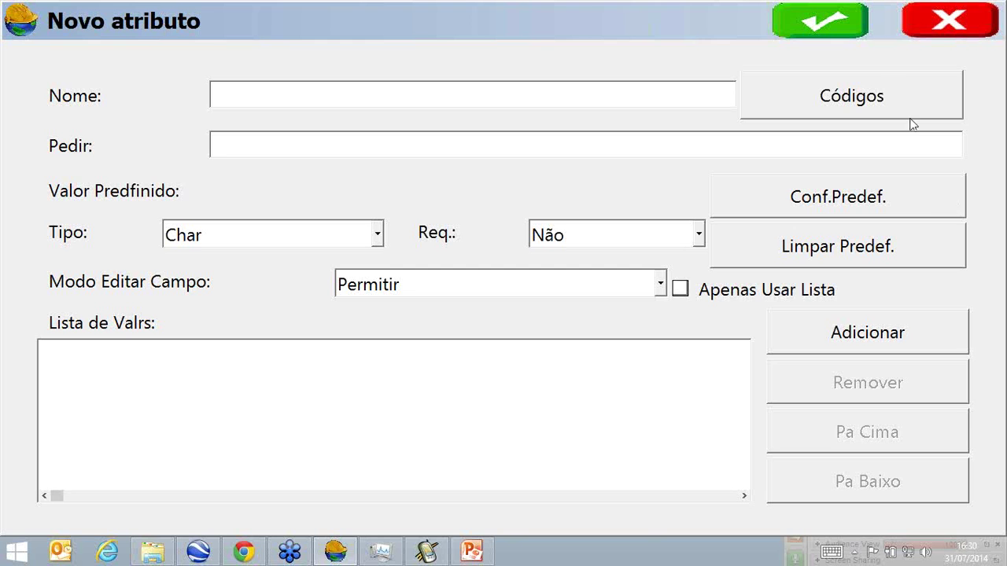
left_click(877, 96)
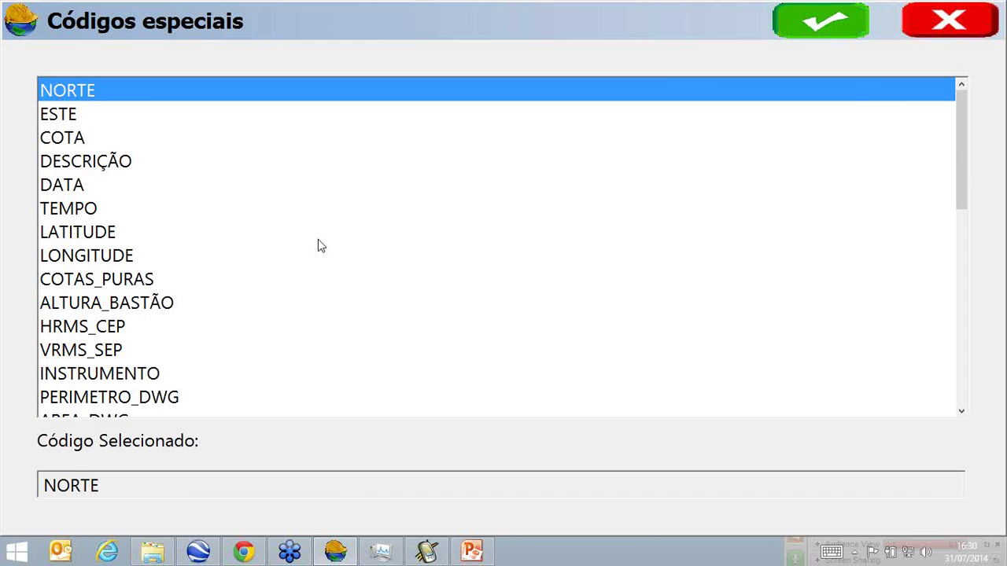
left_click(334, 291)
scroll(334, 294, "down", 2)
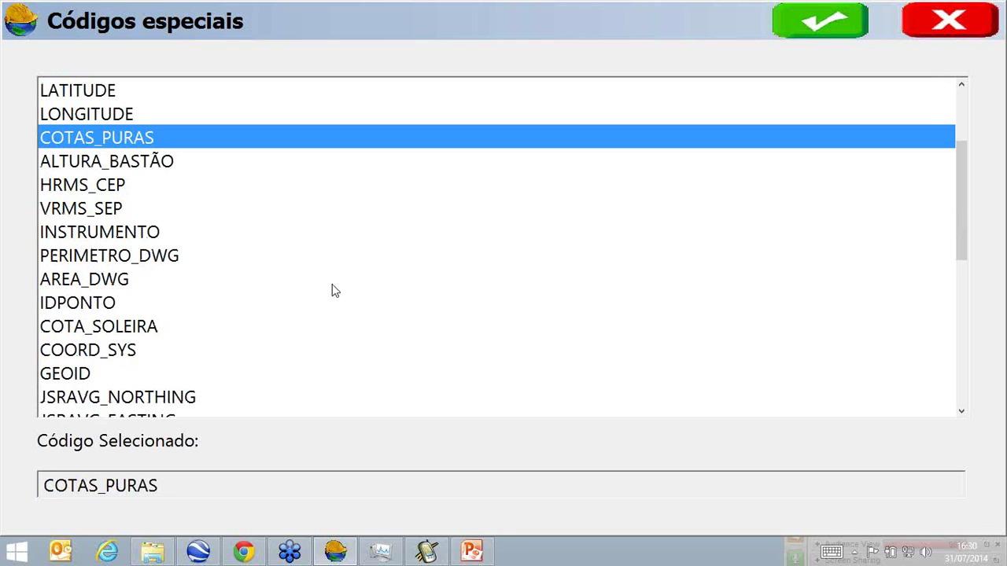
left_click(315, 260)
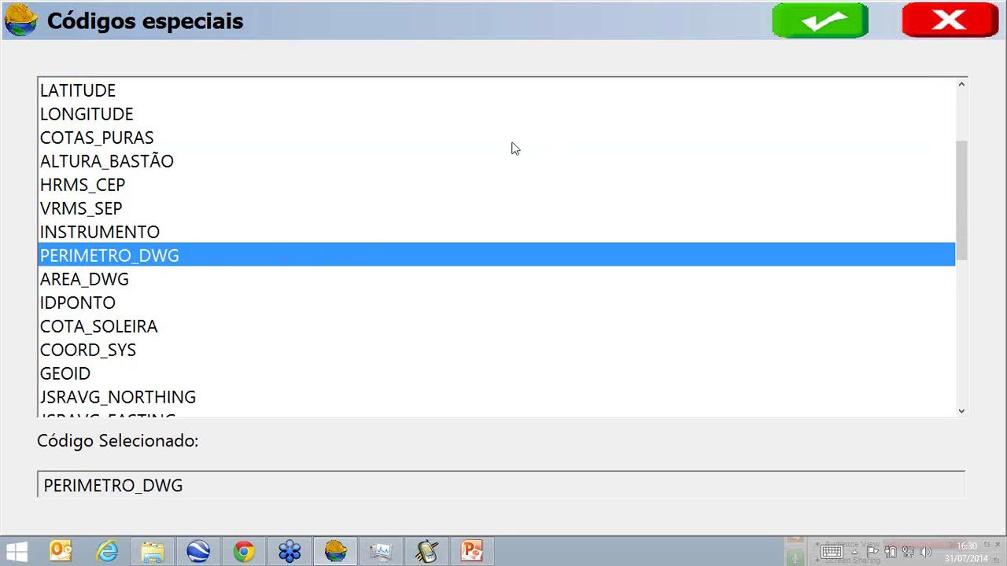
left_click(795, 31)
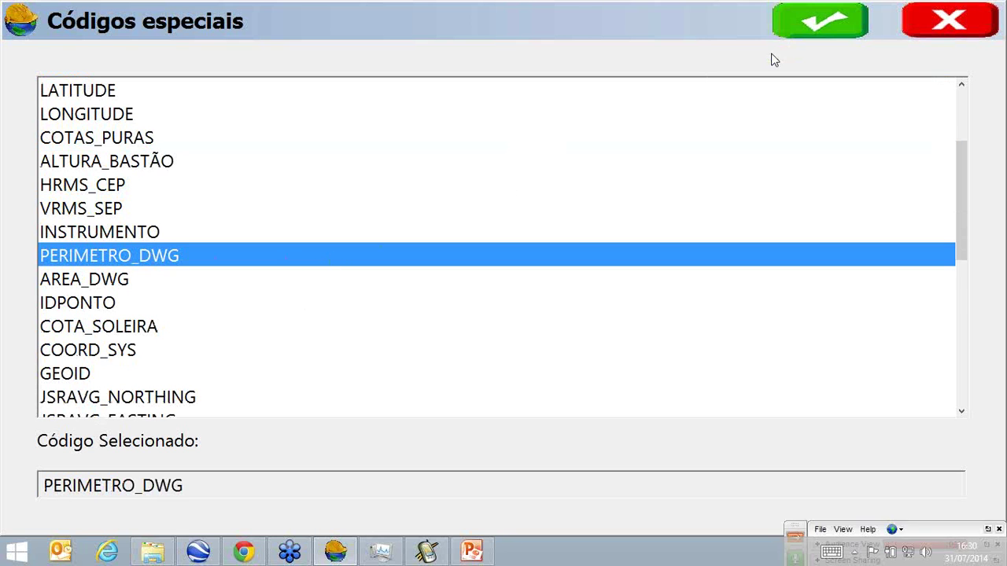
left_click(789, 23)
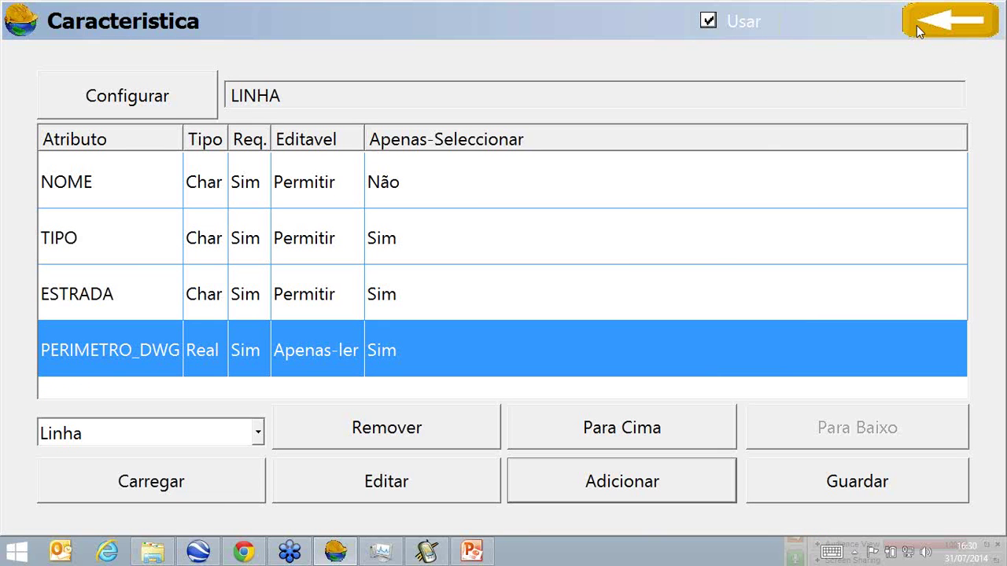
Save the LINHA attribute changes and the WEBINAR SIG code list, back to the main menu.
left_click(917, 25)
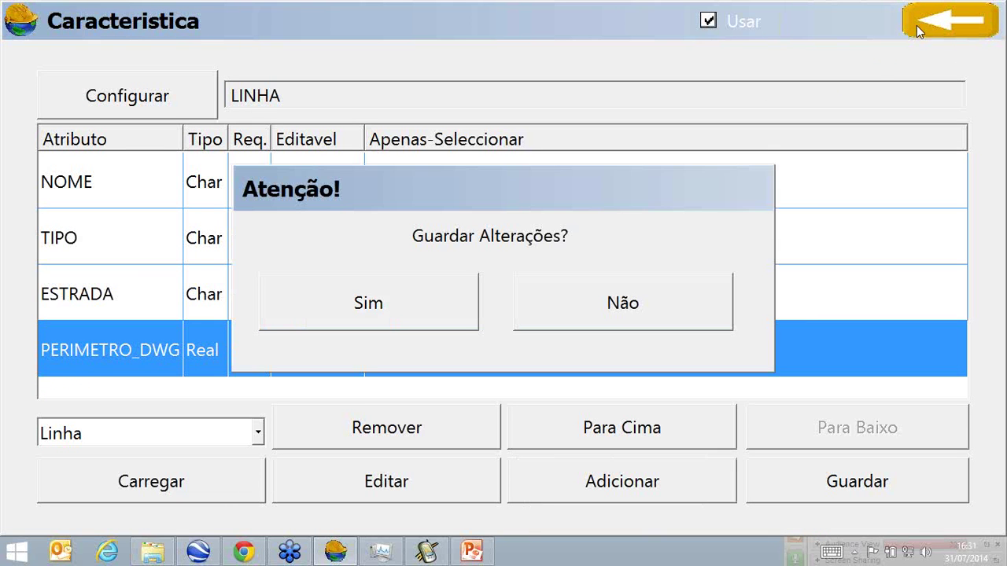
left_click(364, 308)
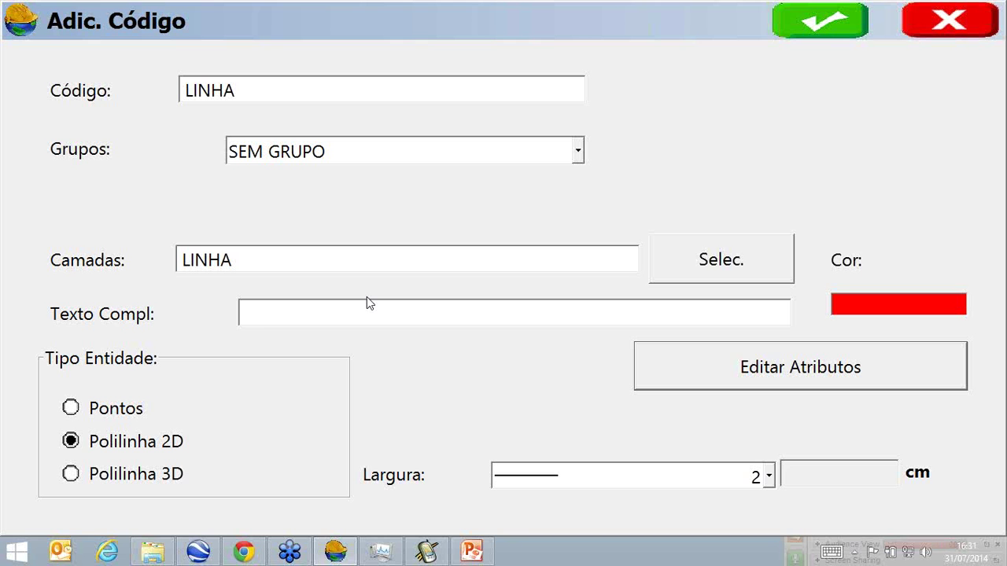
left_click(826, 25)
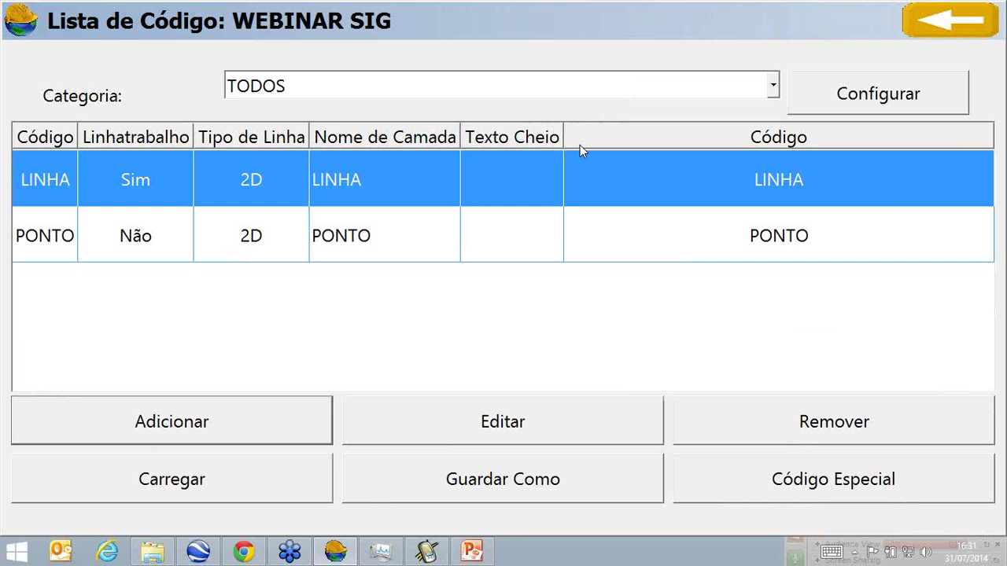
left_click(948, 22)
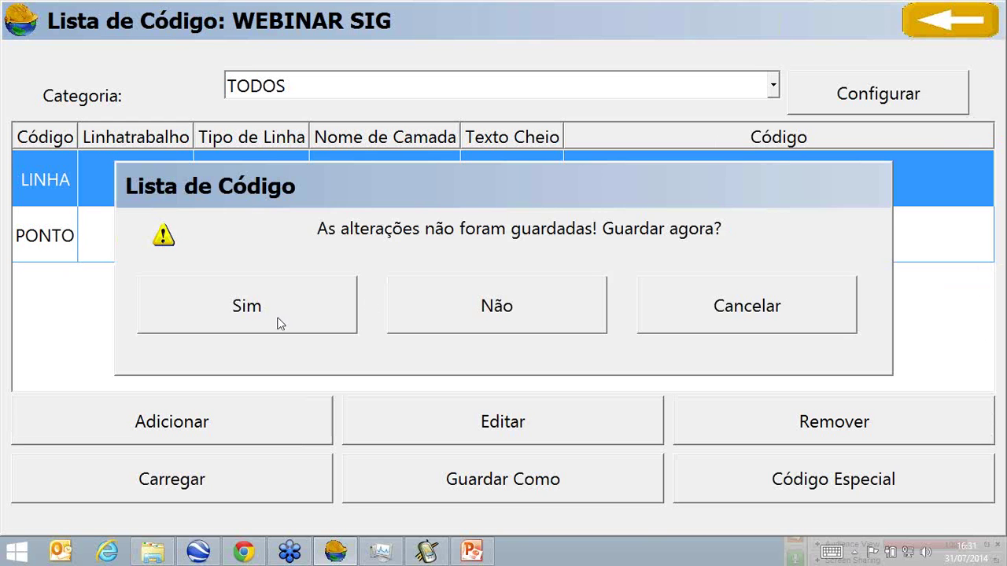
left_click(280, 321)
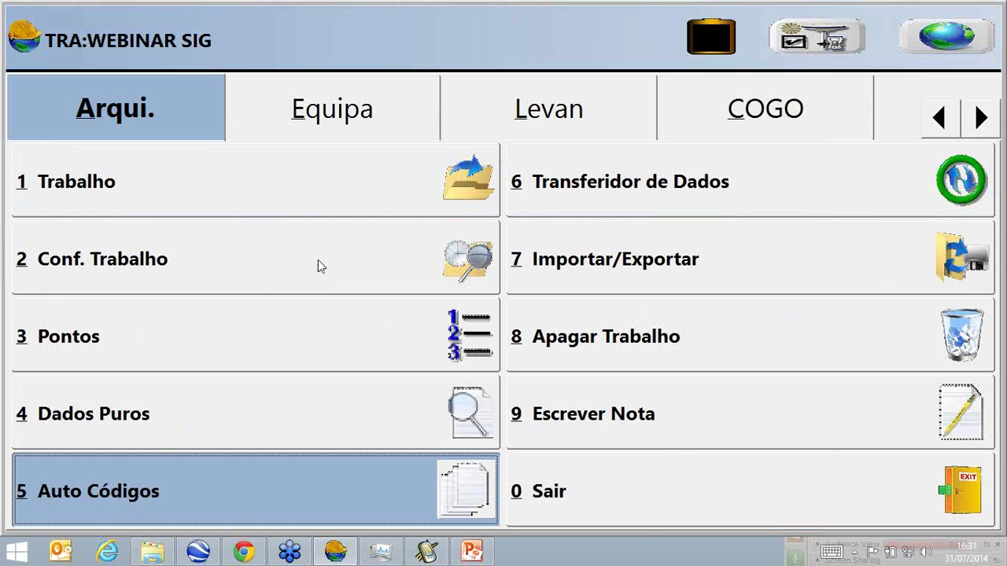
Store LINHA points 3–6 on the map, then bring up interval auto survey from point 7.
left_click(473, 119)
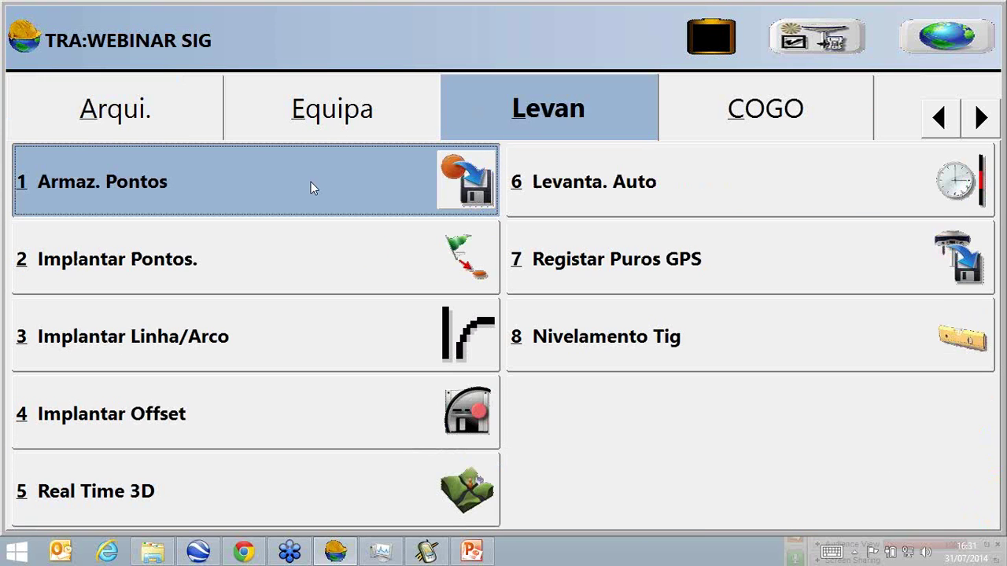
left_click(311, 182)
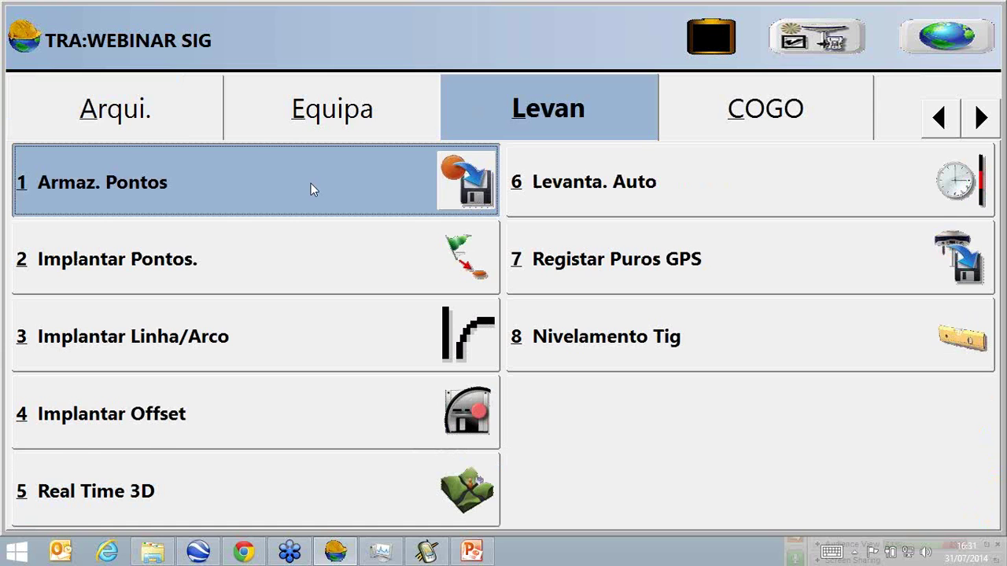
type("LI")
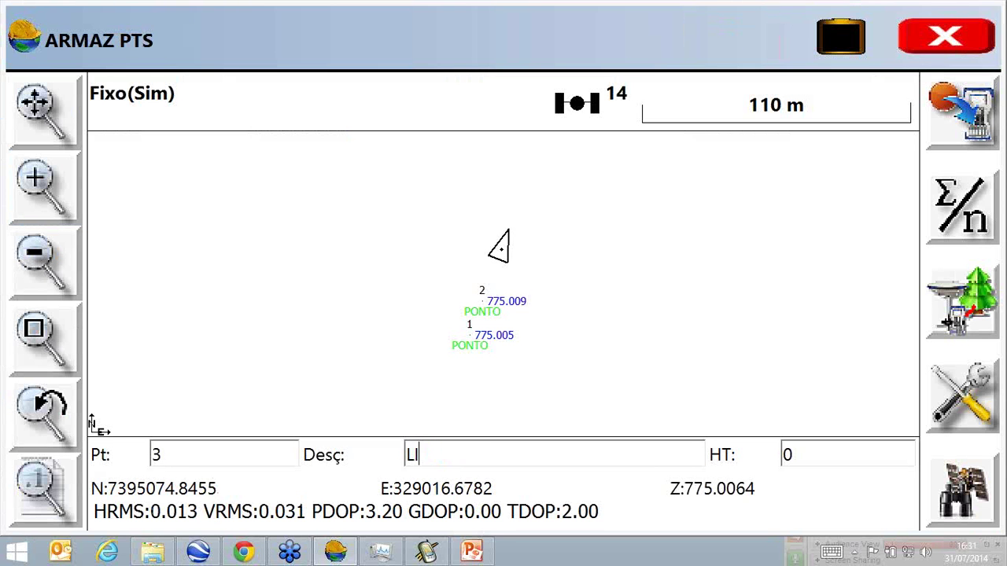
type("NHA")
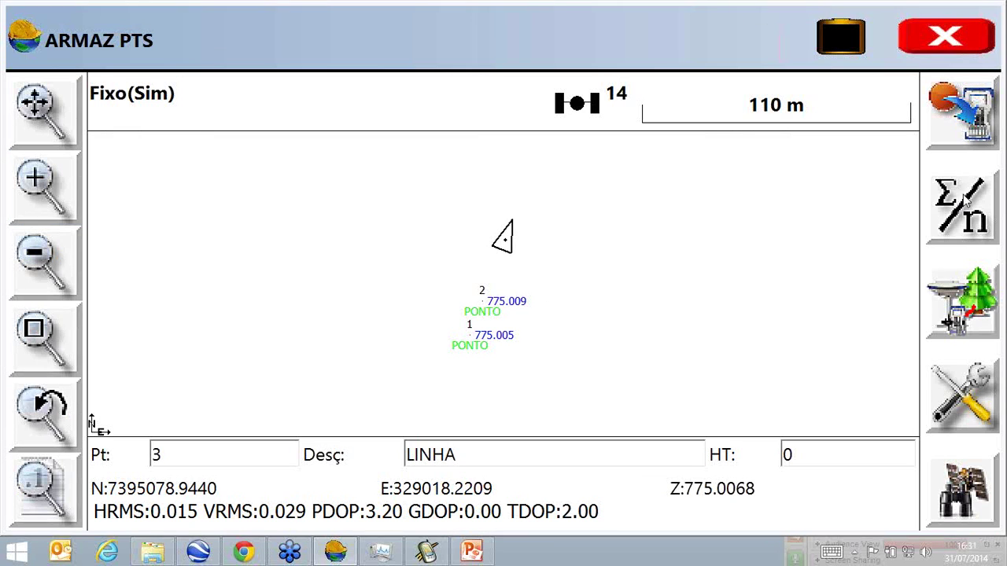
left_click(959, 139)
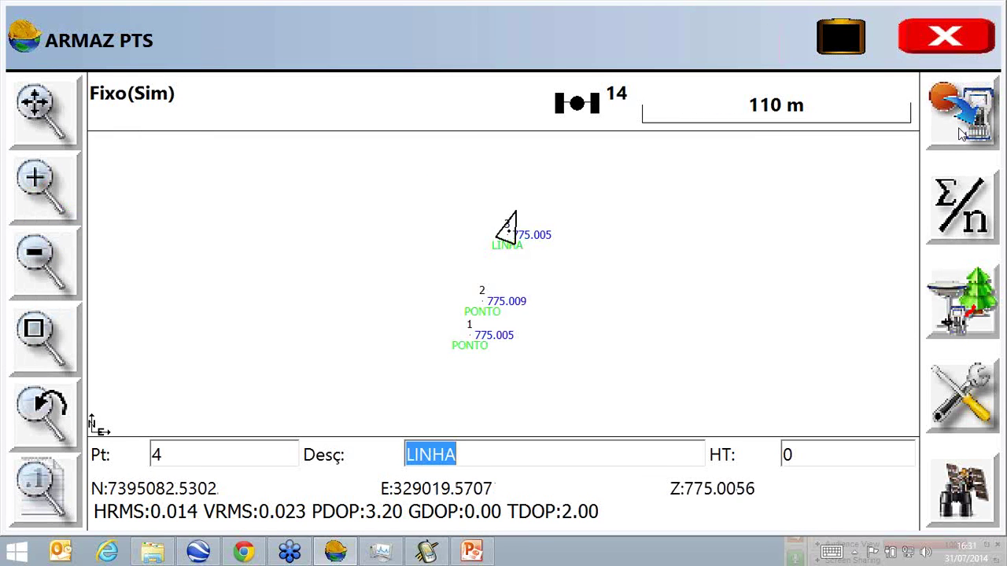
left_click(962, 133)
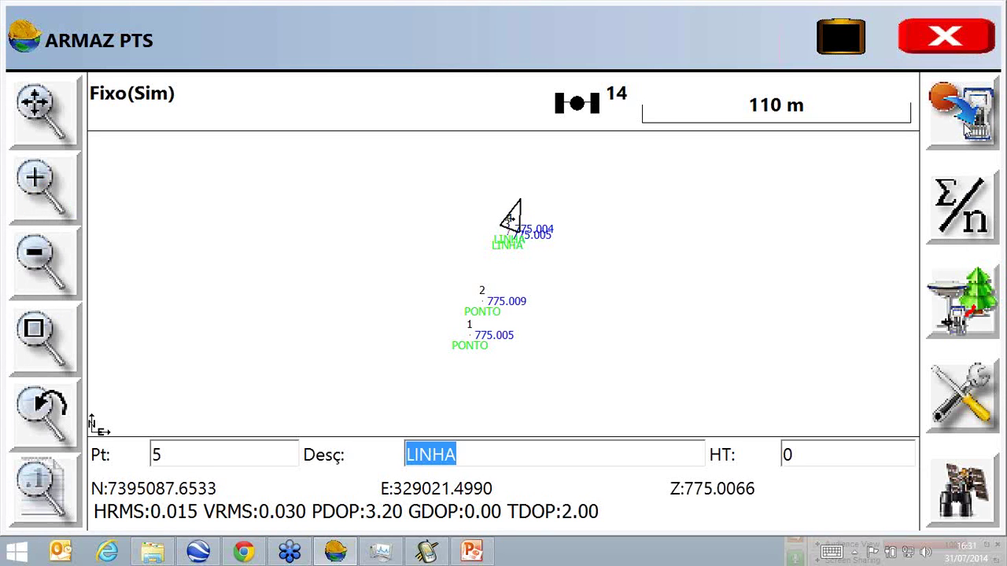
left_click(966, 131)
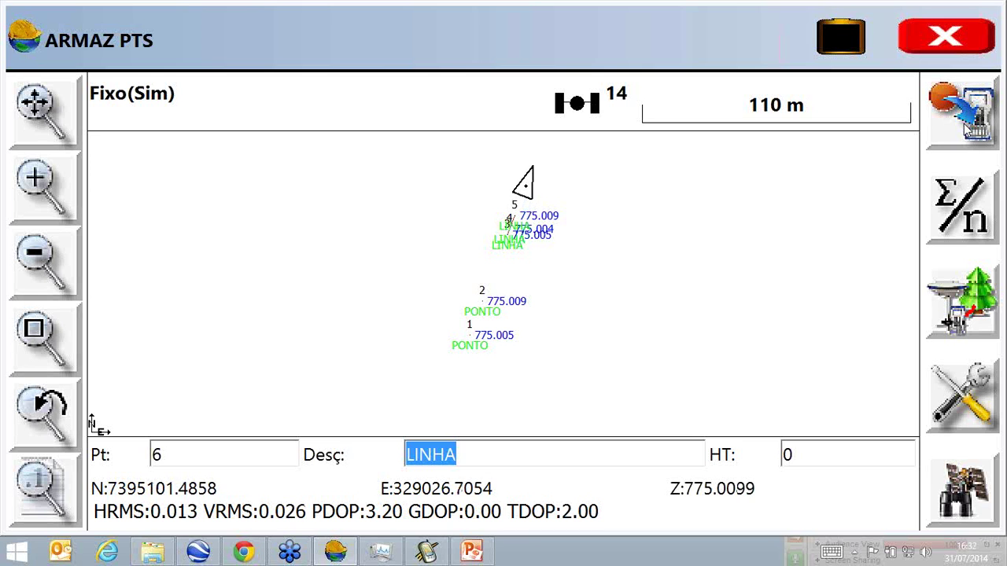
left_click(960, 128)
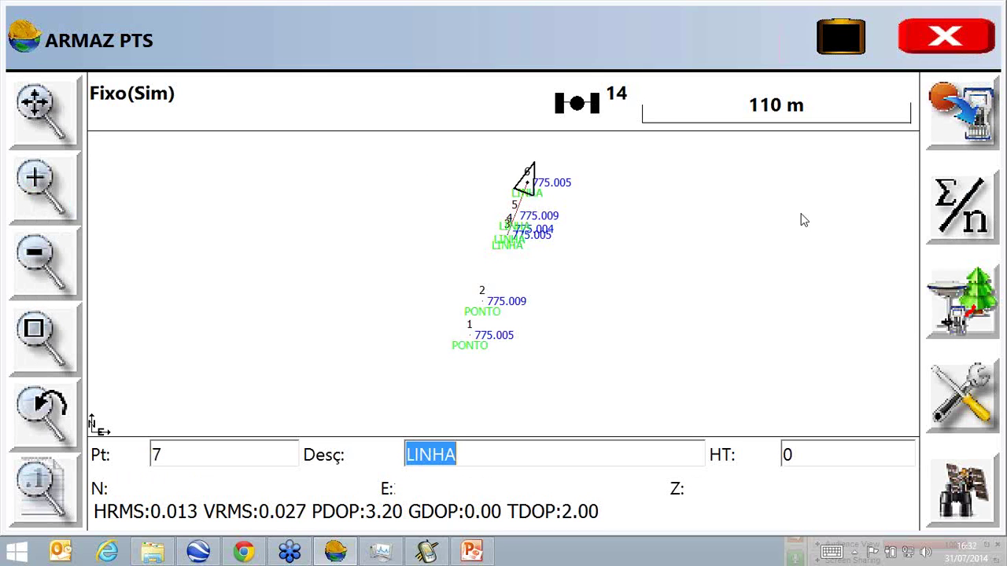
left_click(955, 41)
left_click(647, 194)
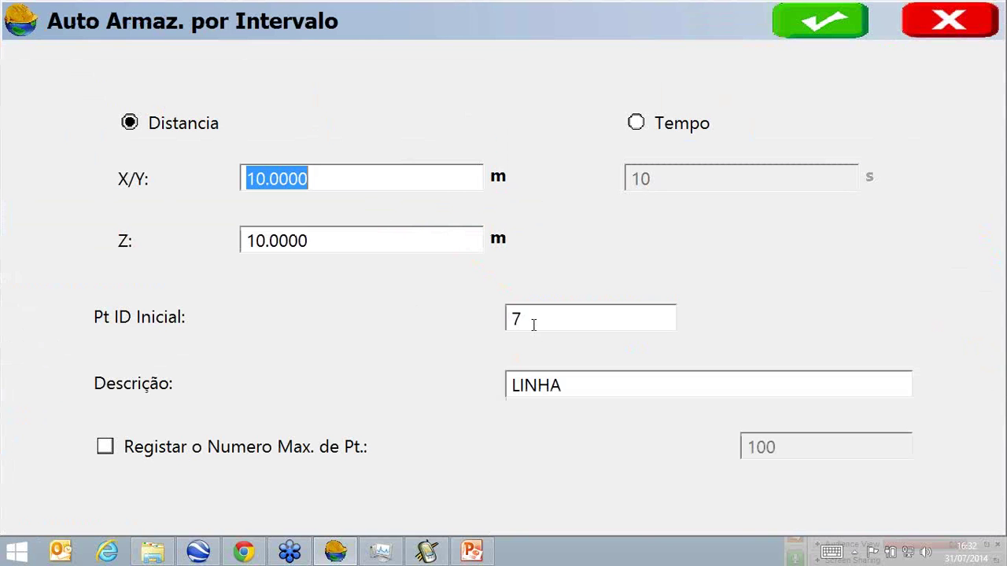
Set the X/Y interval to 1 m and auto-record LINHA points until the 30-point limit.
left_click_drag(308, 187, 21, 184)
type("1")
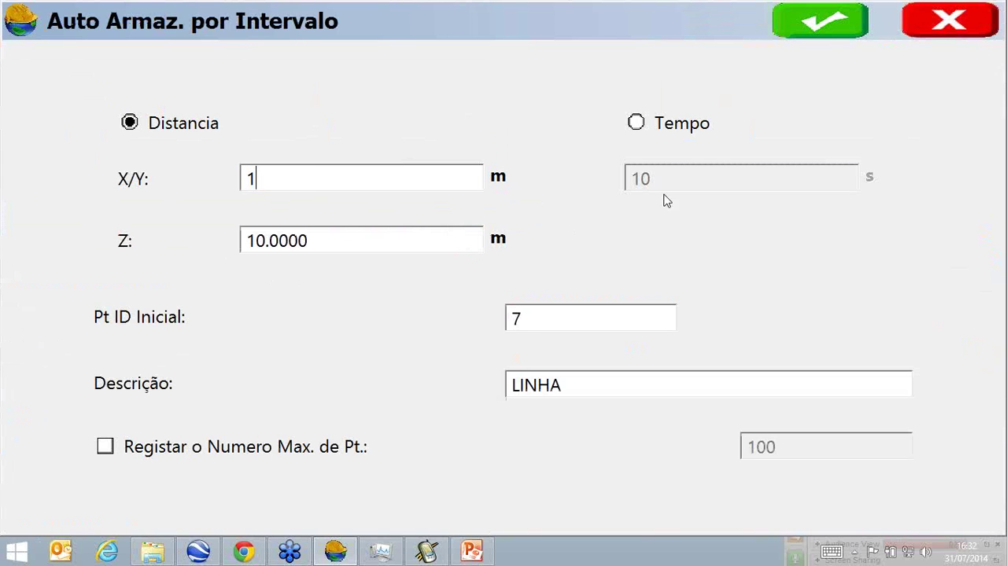
left_click(798, 27)
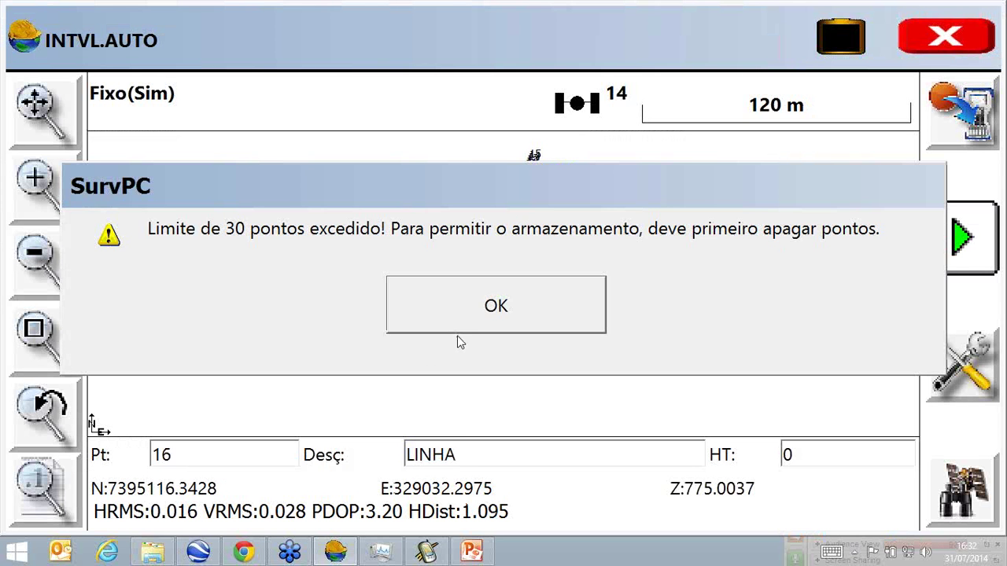
left_click(468, 328)
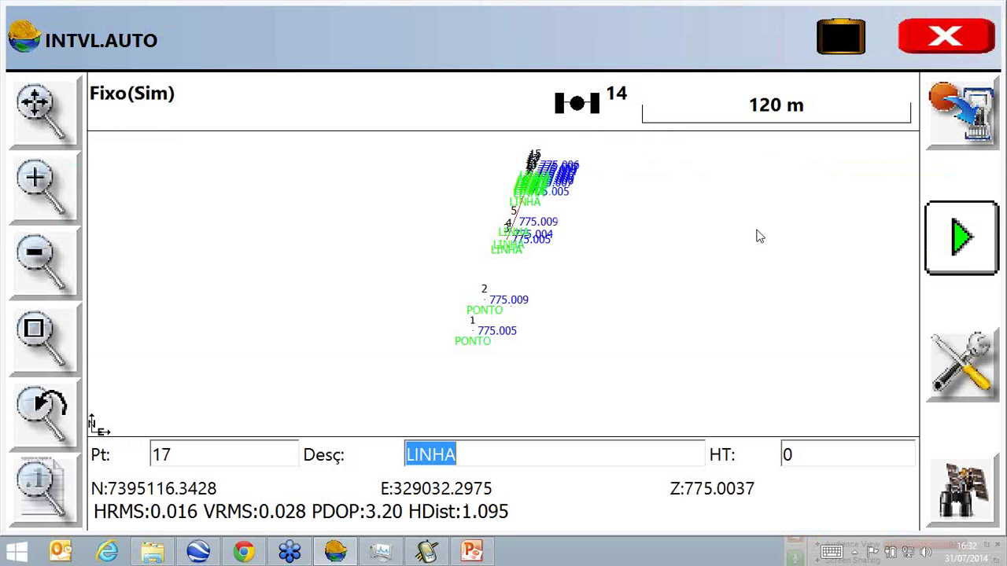
left_click(956, 226)
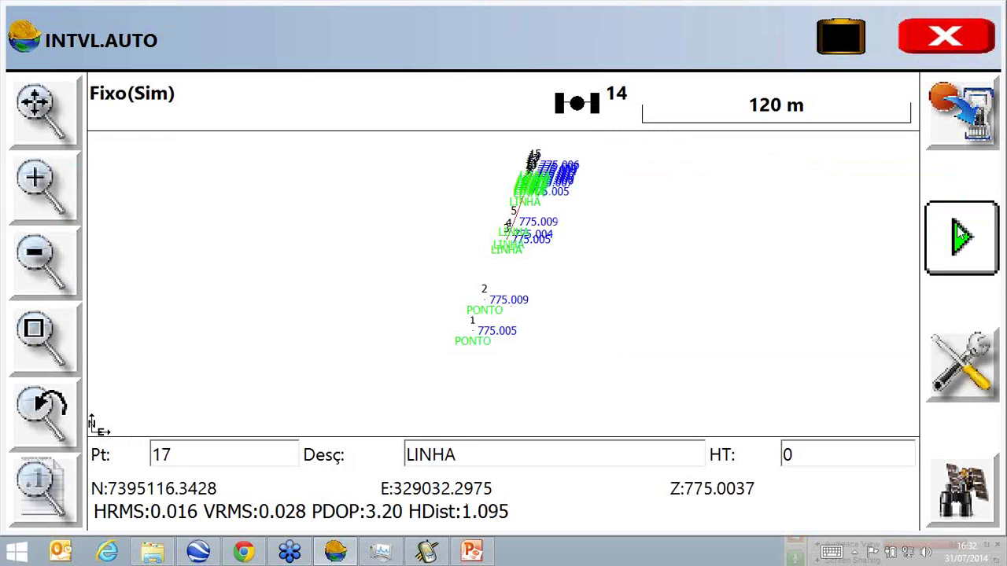
left_click(496, 321)
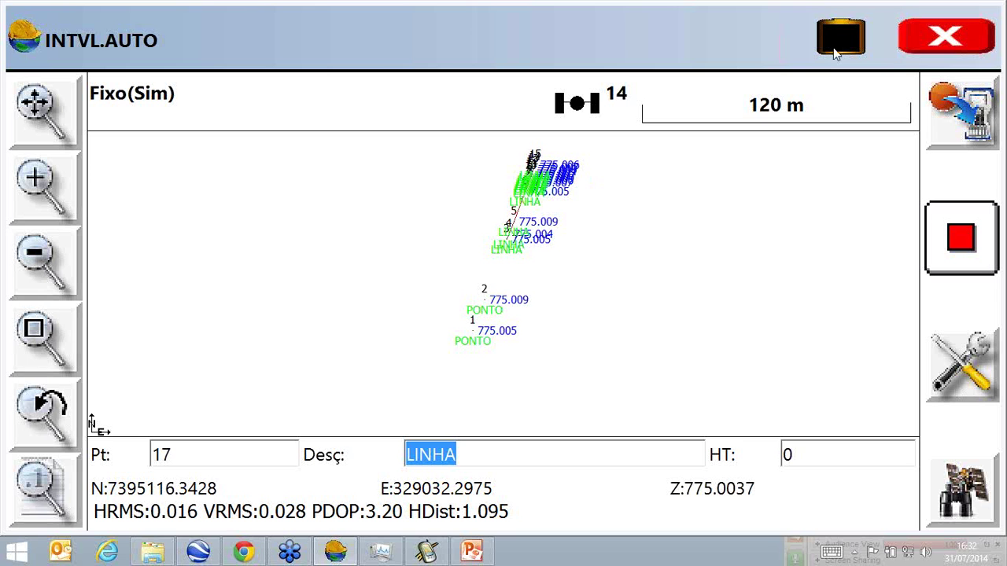
left_click(948, 36)
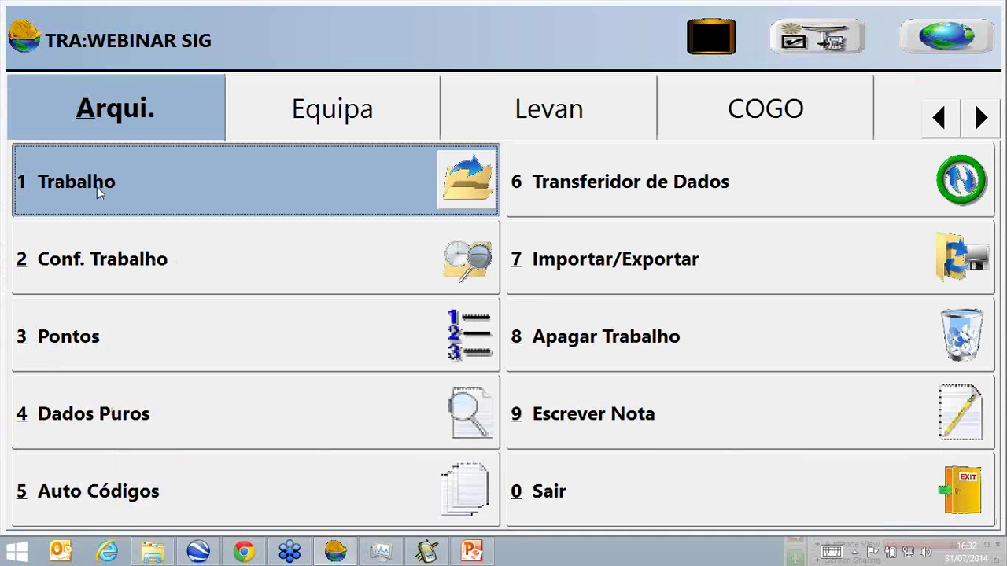
Create the new job WEBINAR SIG1.crd and accept its job settings.
left_click(99, 194)
left_click(234, 519)
type("1.crd")
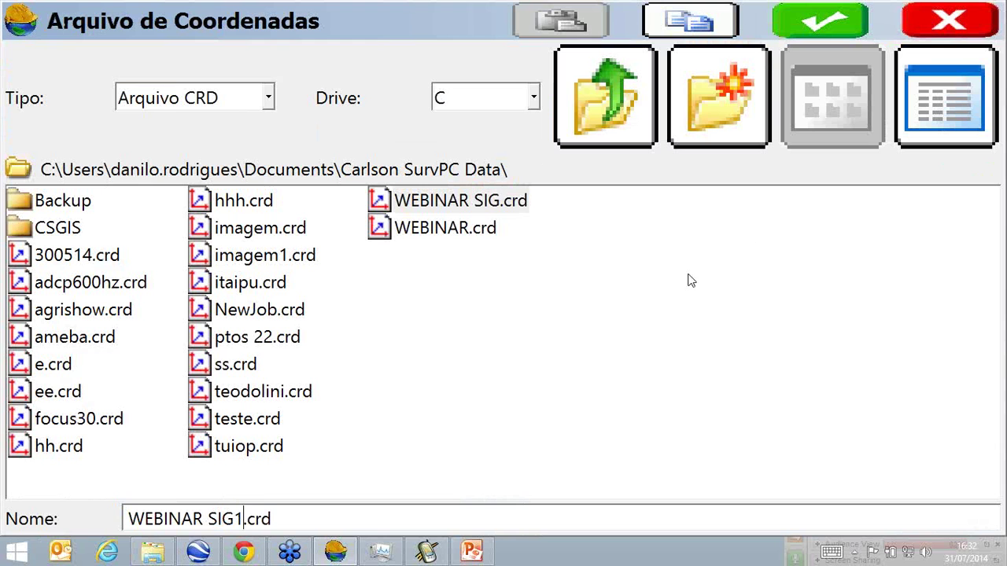
left_click(814, 26)
left_click(792, 26)
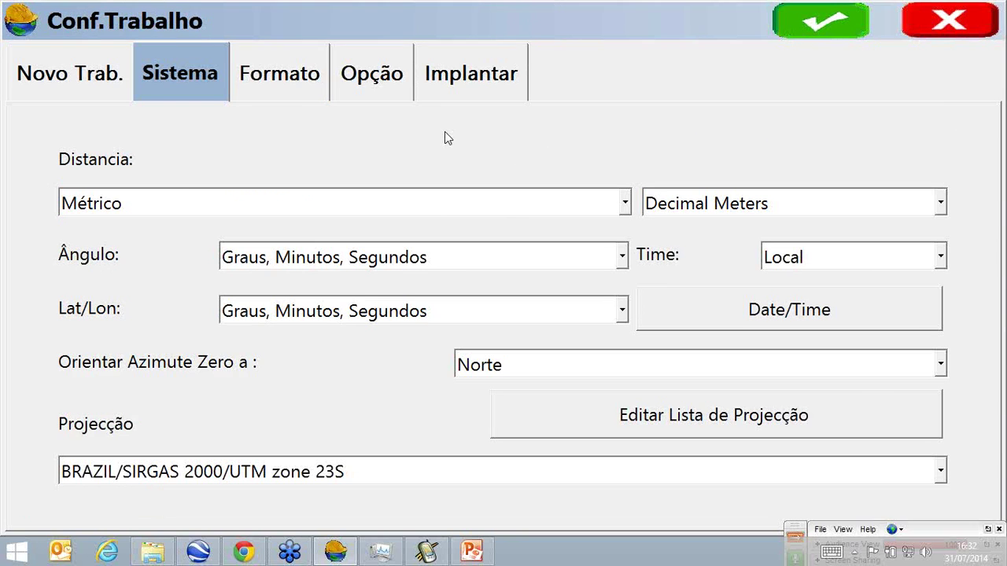
Auto-record a LINHA line every 1 m from point 1, then stop recording.
left_click(445, 107)
left_click(642, 162)
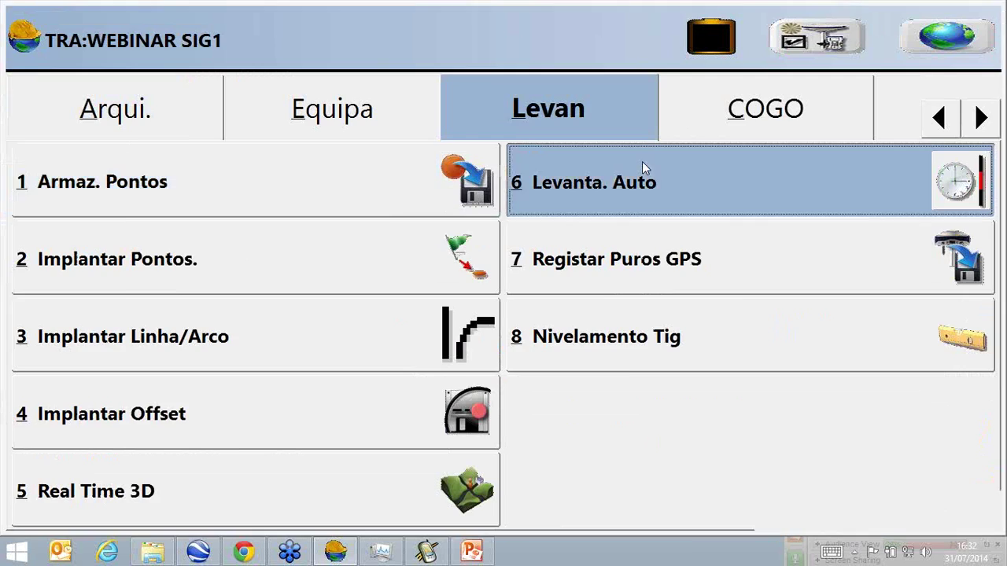
left_click_drag(323, 183, 225, 183)
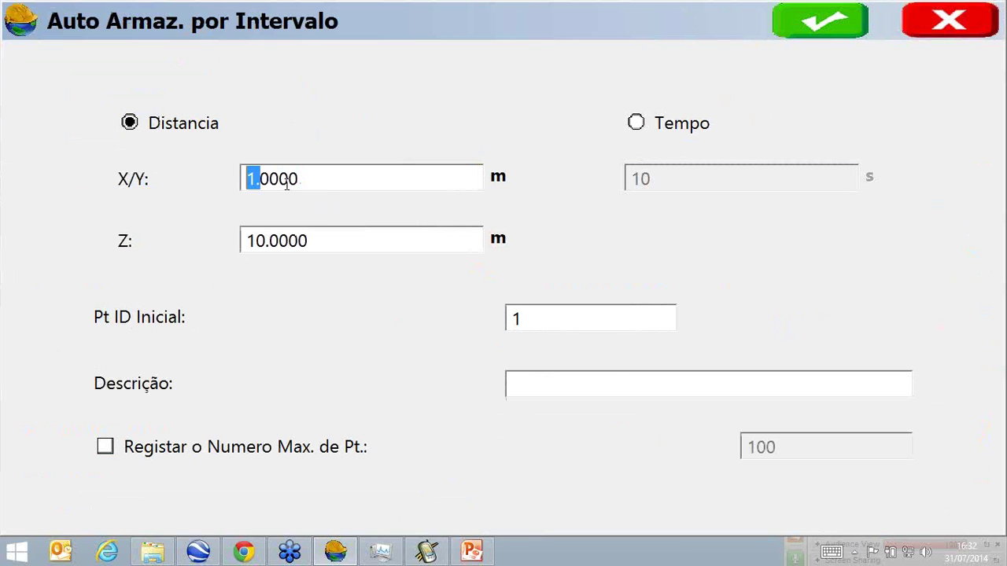
left_click(580, 388)
type("LINHA")
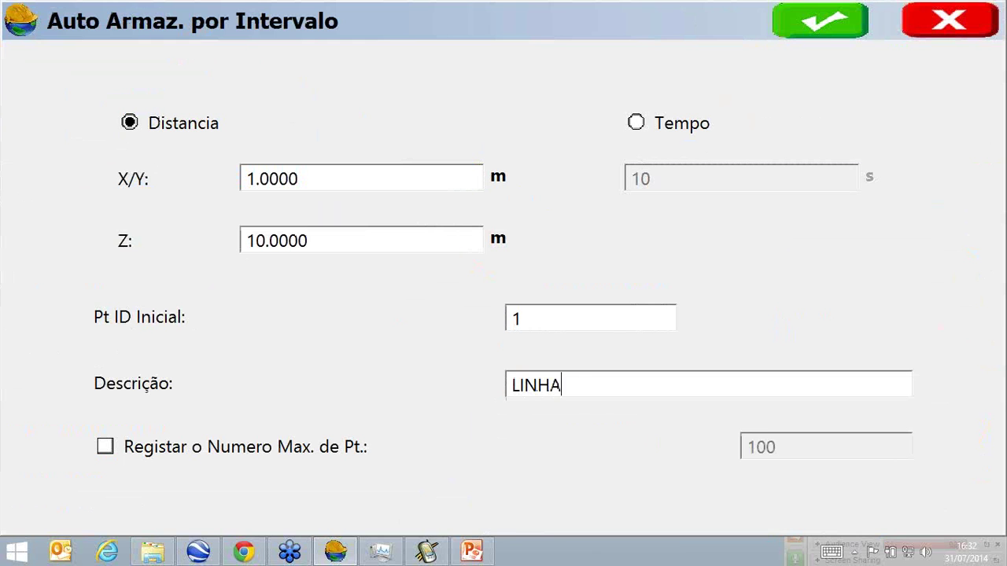
left_click(816, 24)
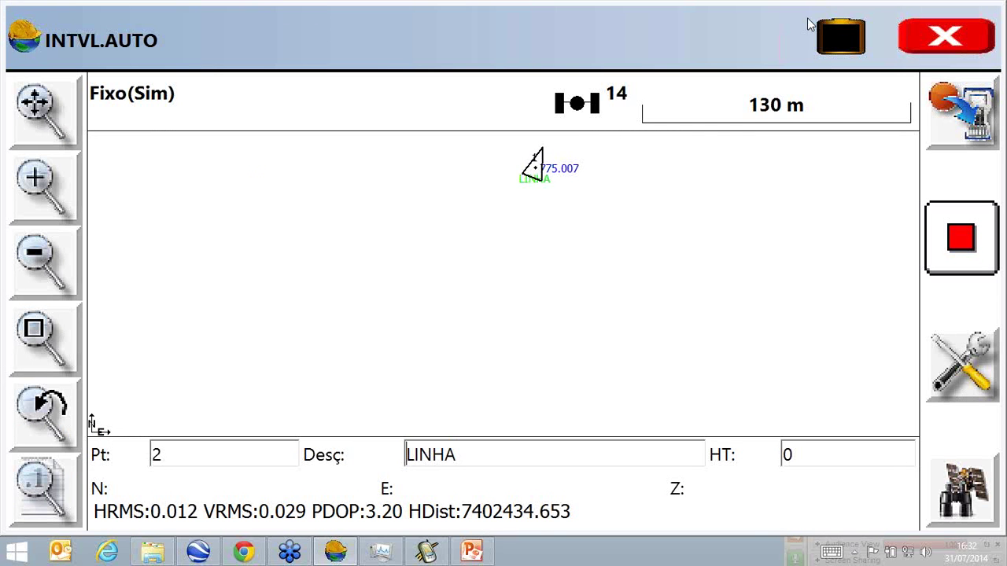
left_click(970, 229)
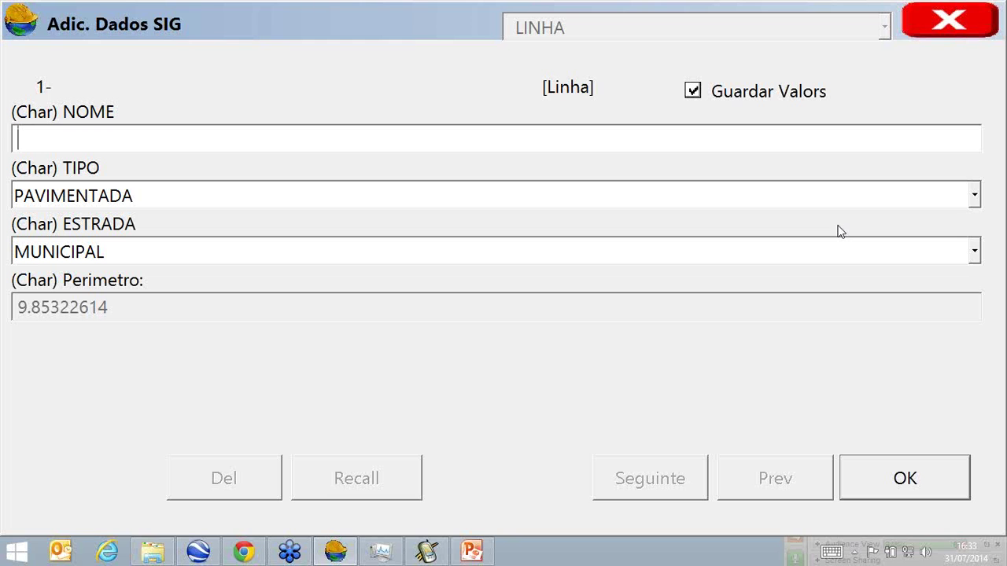
Set NOME to RODOVIA SÃO JOÃO and ESTRADA to ESTADUAL, then save the GIS attributes.
type("RODOVIA")
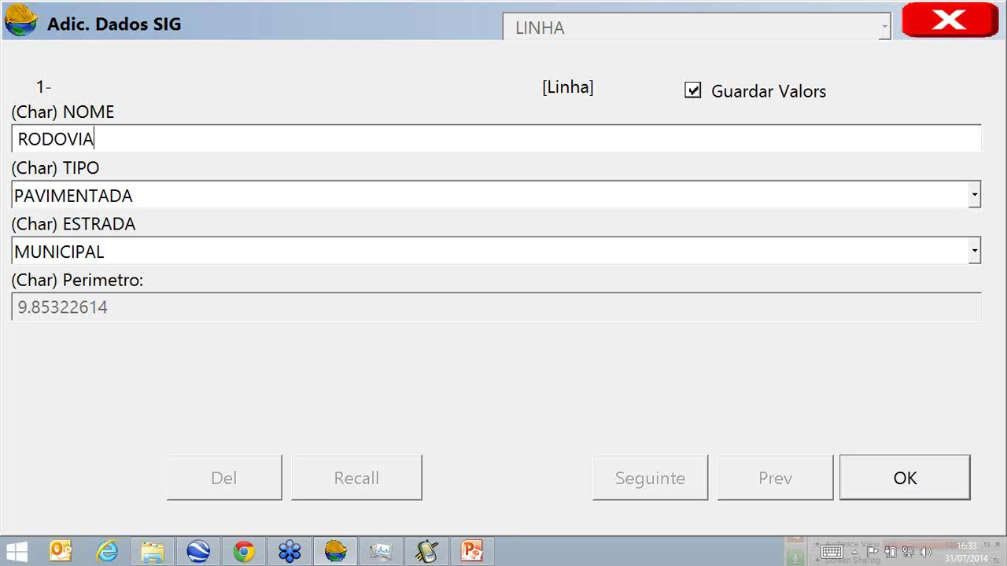
type(" SÃO JOÃO")
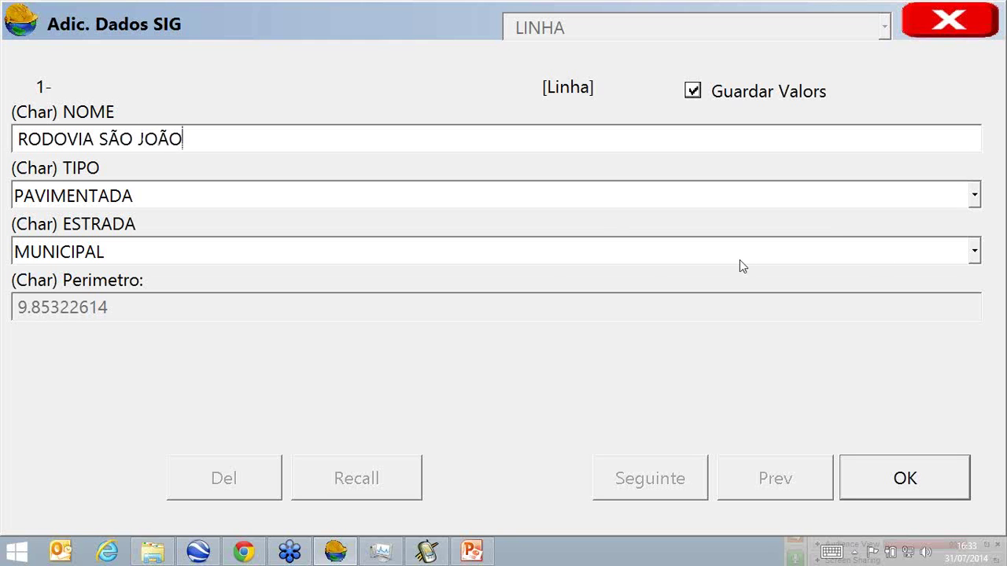
left_click(552, 257)
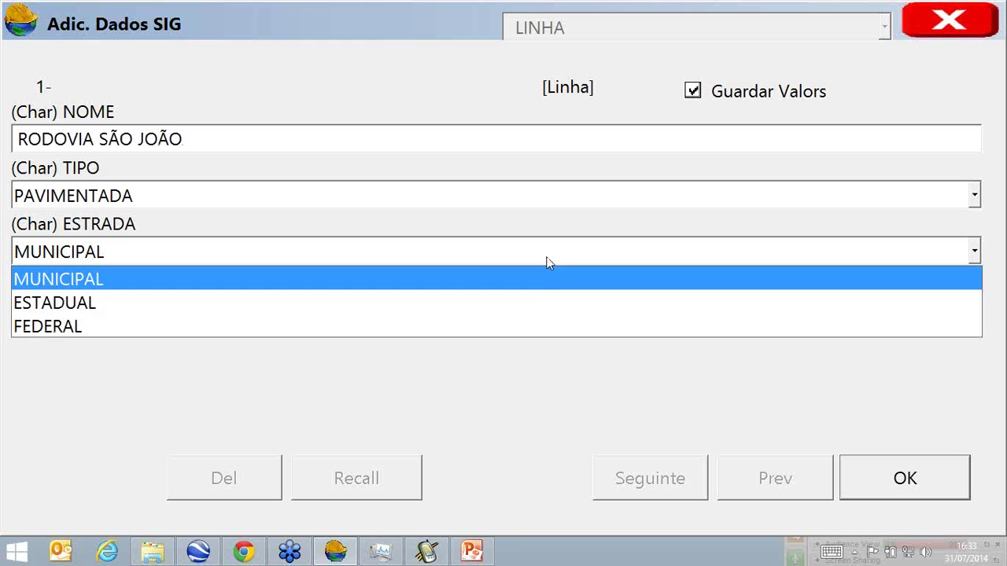
left_click(536, 305)
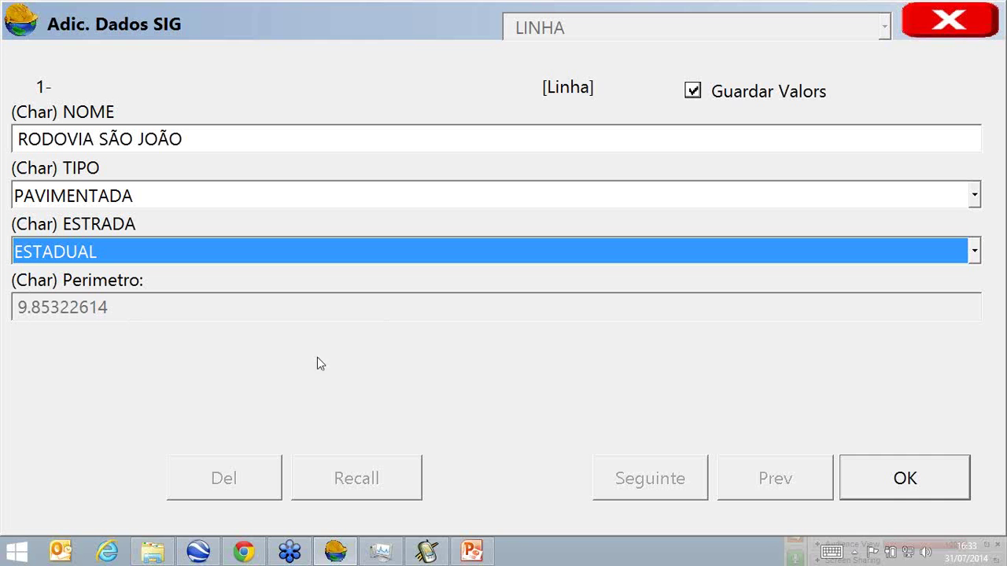
left_click(901, 487)
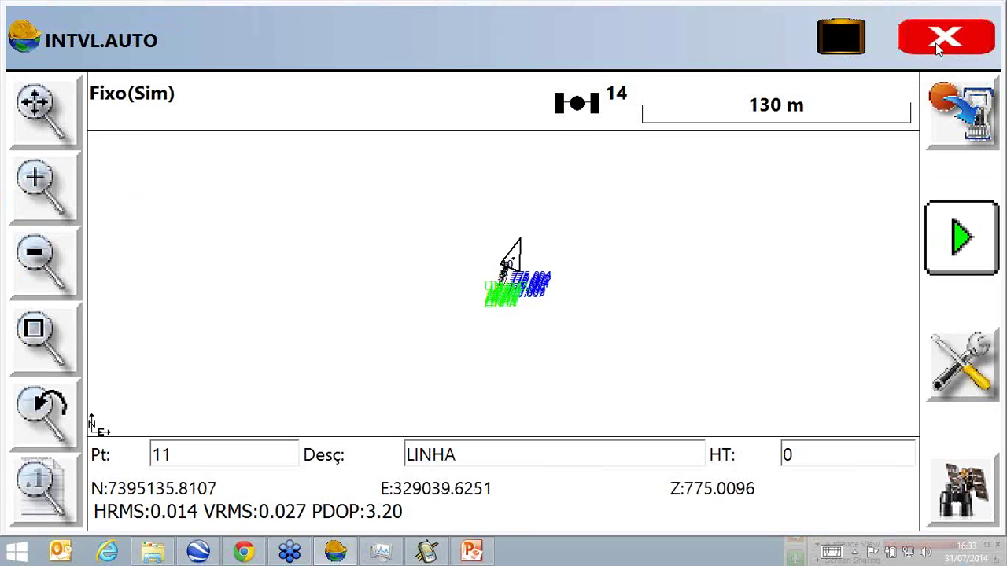
Hide the Pt ID, Cota and Descrição point labels on the map view.
left_click(935, 42)
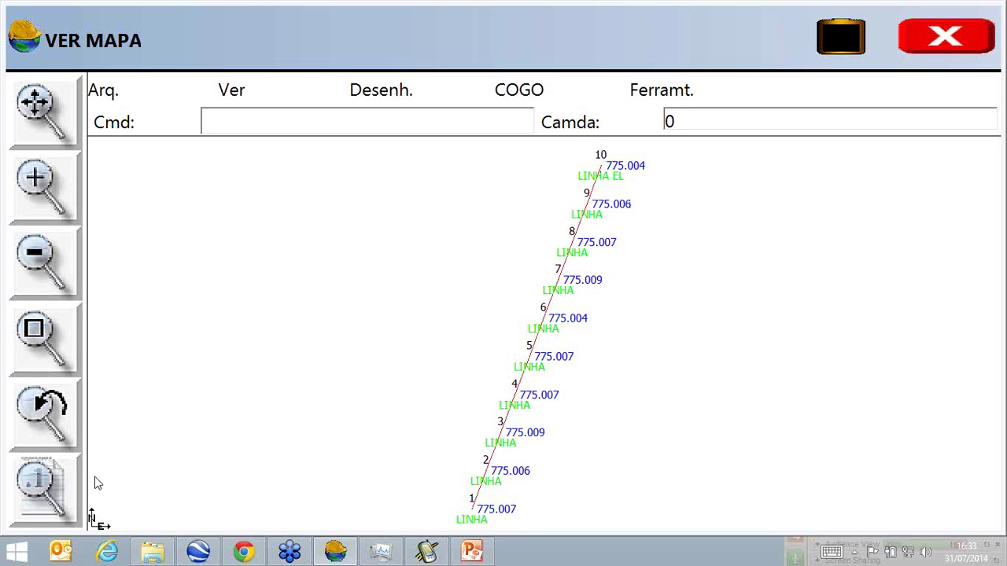
left_click(55, 482)
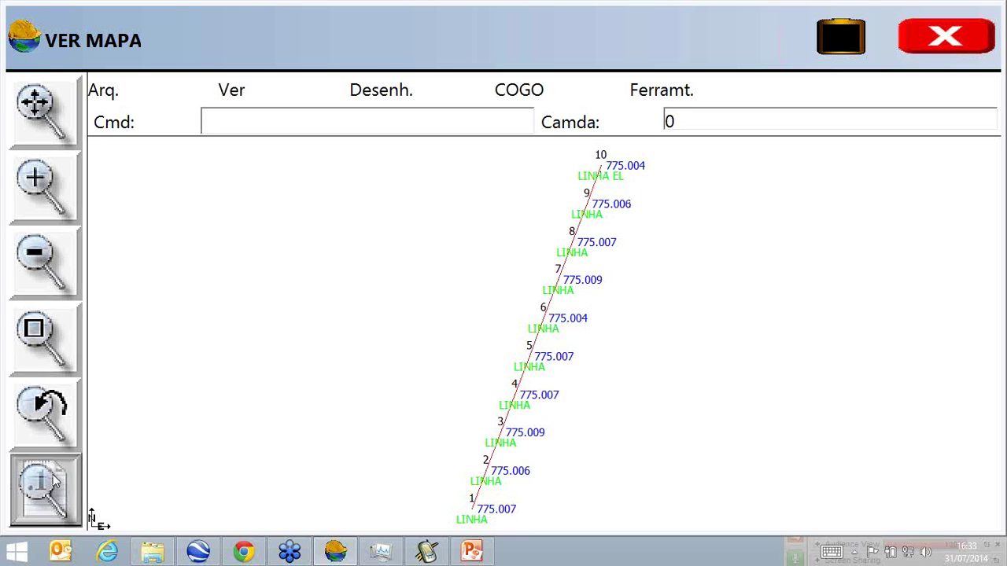
left_click(472, 218)
left_click(473, 256)
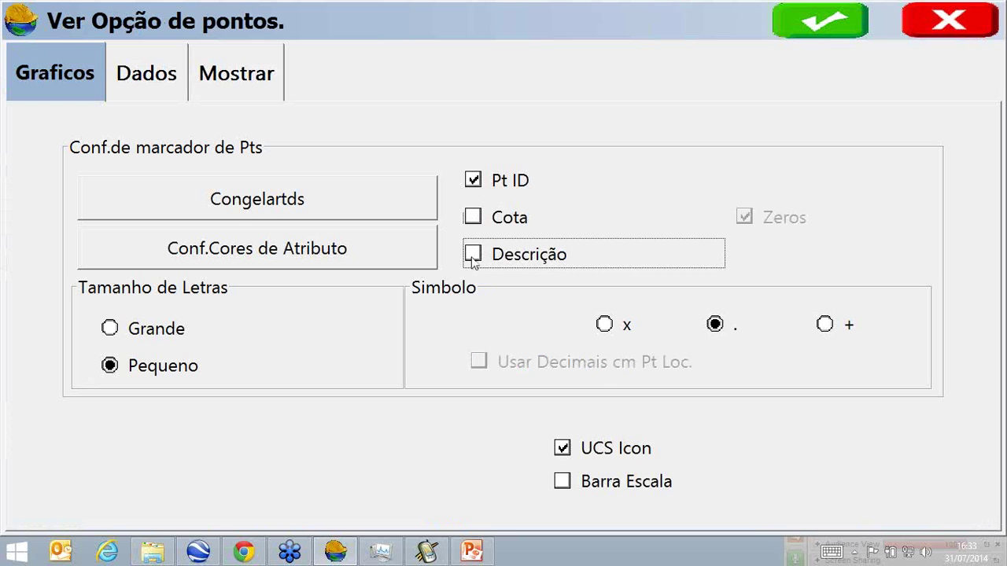
left_click(473, 180)
left_click(837, 22)
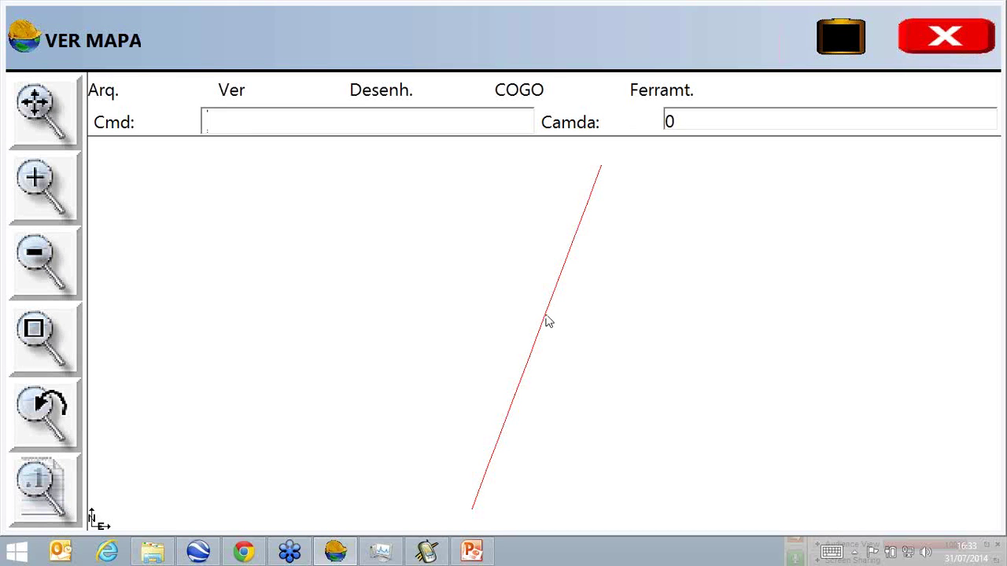
Inspect point 6's details, then close the map.
left_click(548, 322)
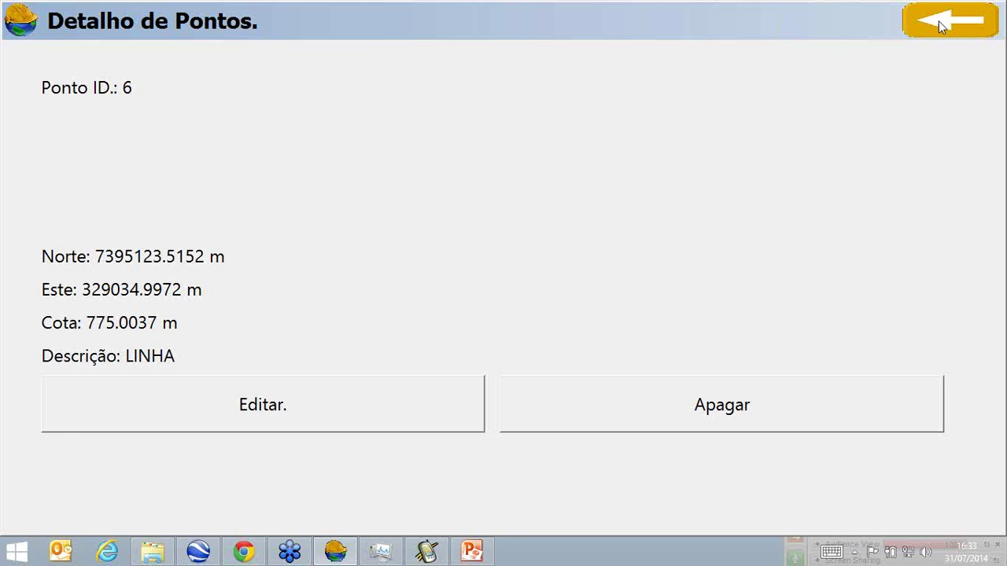
left_click(939, 20)
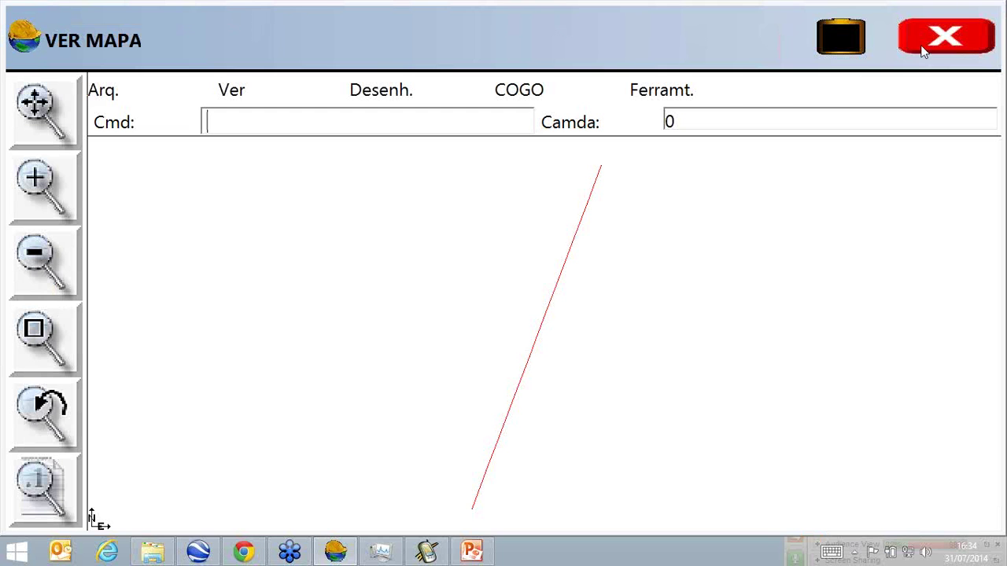
left_click(944, 37)
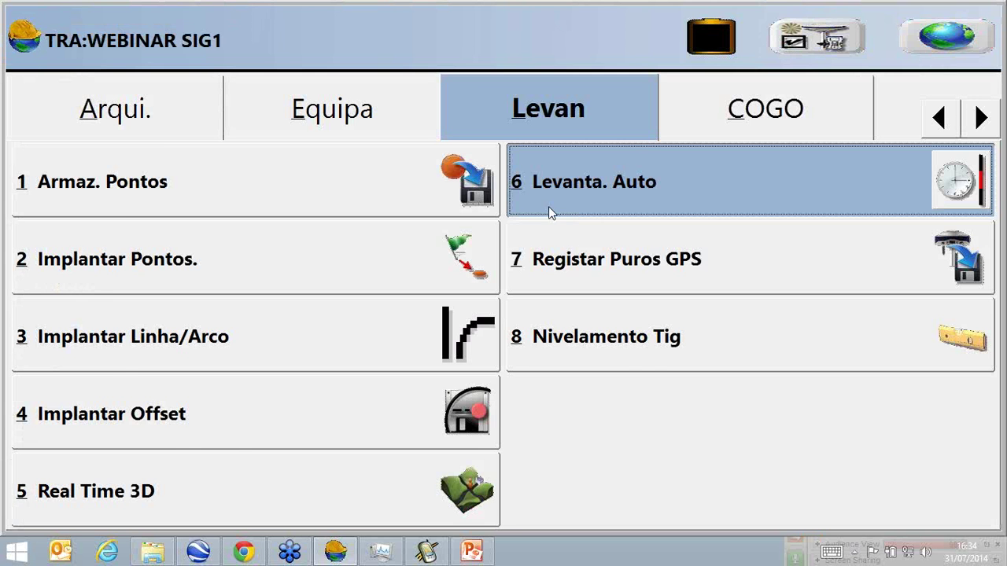
Start interval auto-storing with start ID R1 and description LINHA, accepting the point-limit warning.
left_click(548, 206)
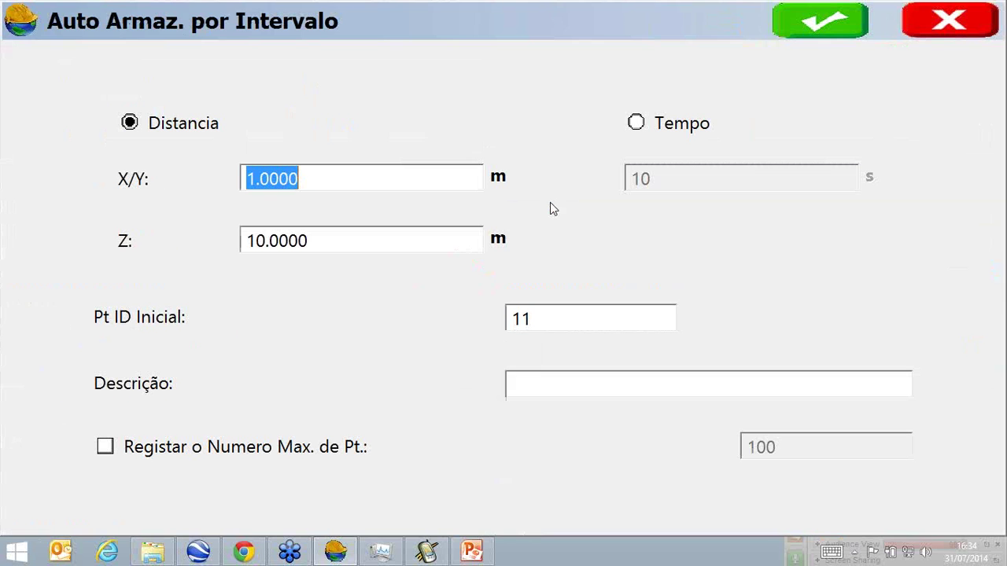
left_click(538, 320)
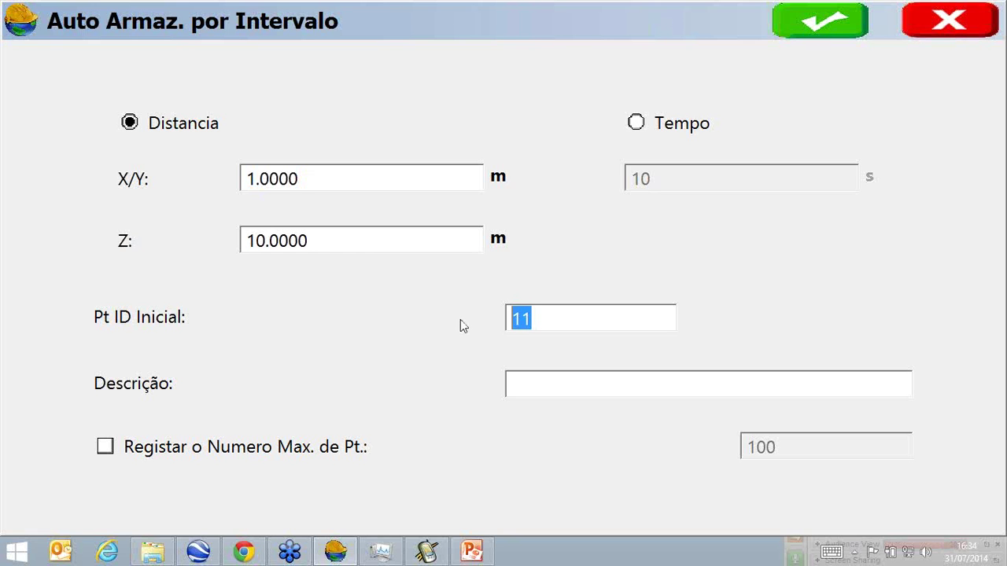
type("R1")
left_click(519, 387)
type("LINHA")
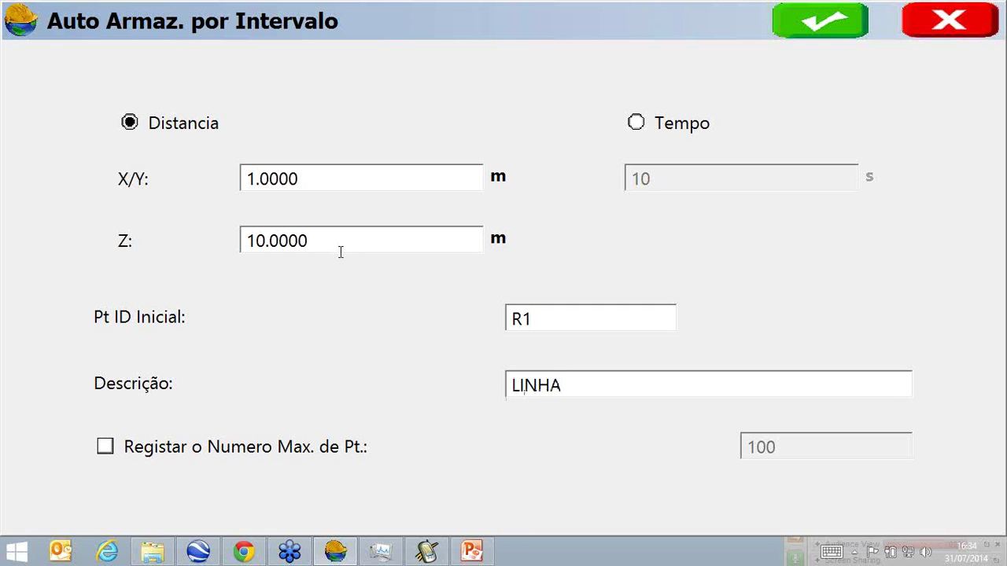
left_click(808, 19)
left_click(527, 295)
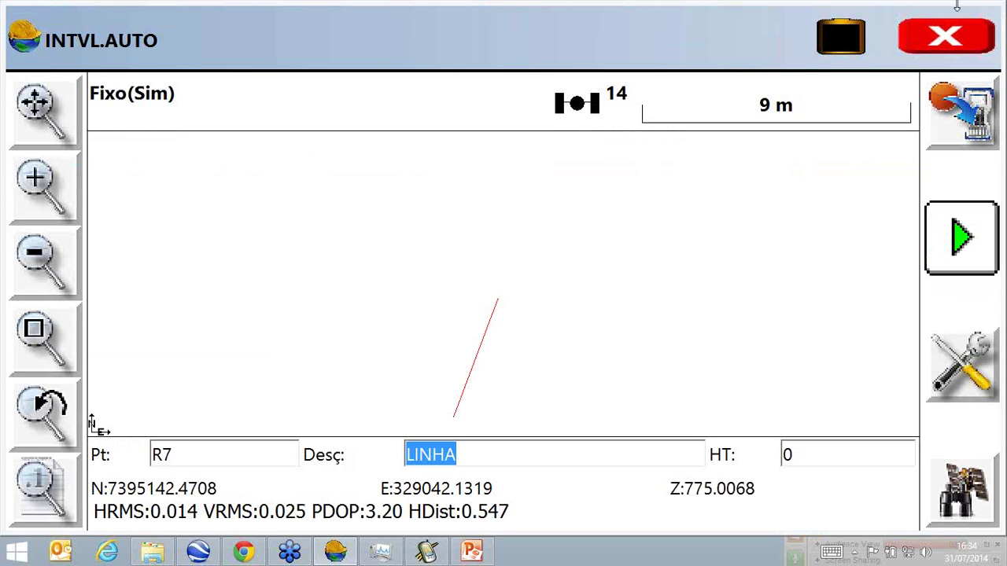
Leave the map and delete points R4 and R5 from the point list.
left_click(965, 49)
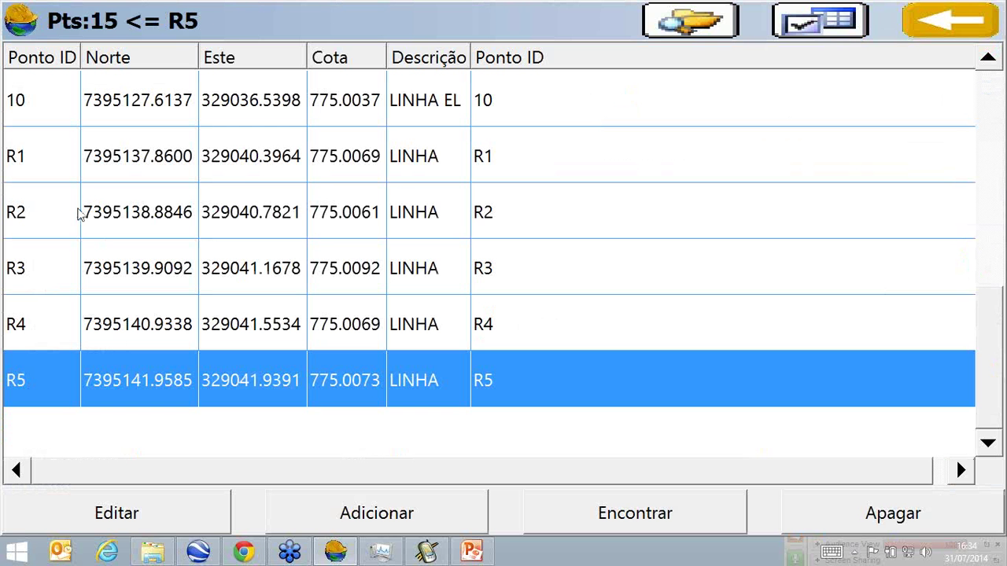
left_click(77, 182)
key("Down")
key("Down")
key("Down")
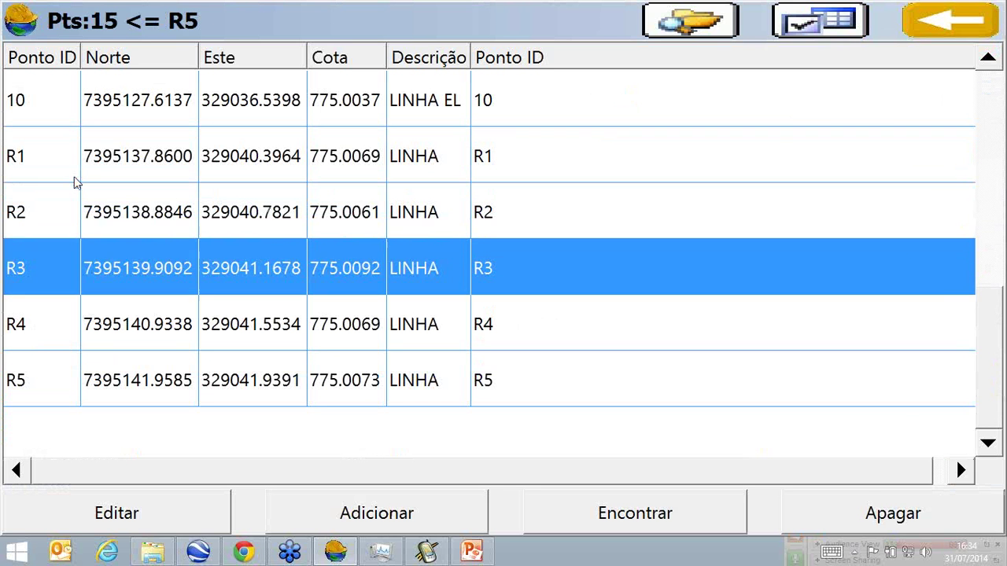
left_click(827, 512)
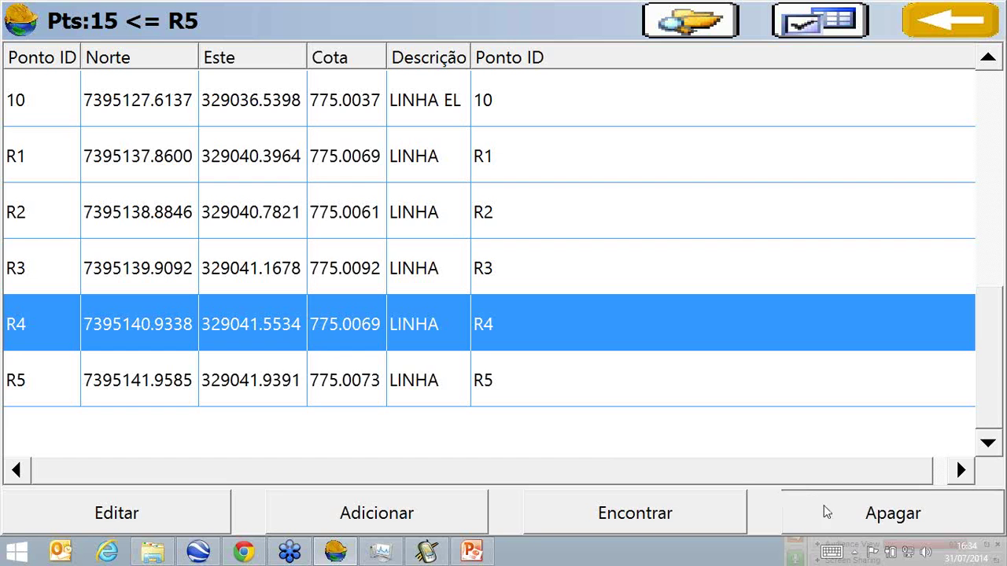
left_click(438, 336)
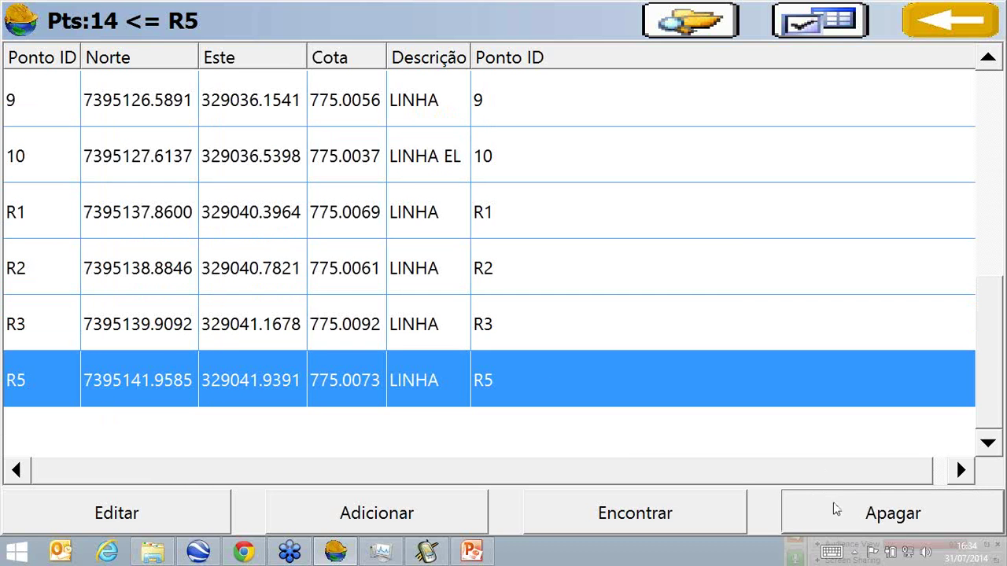
left_click(825, 497)
left_click(428, 334)
Delete points R3, R2 and R1, then return to the WEBINAR SIG1 main menu.
left_click(816, 508)
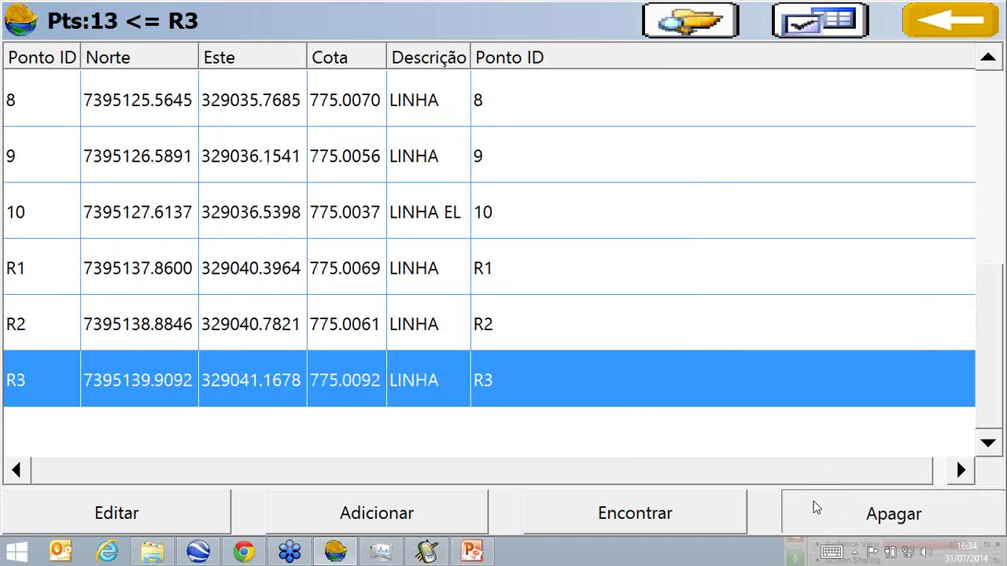
left_click(400, 340)
left_click(823, 510)
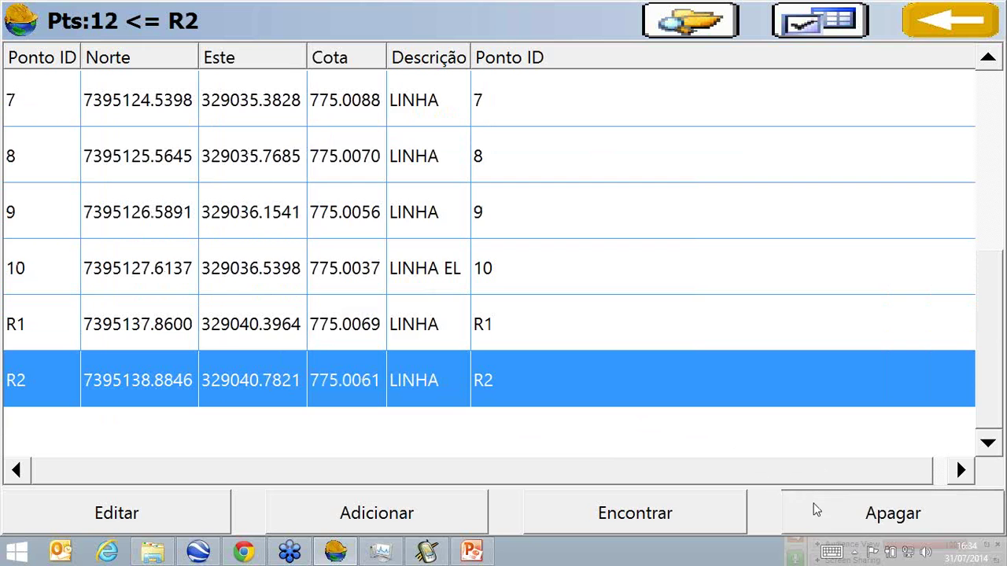
left_click(429, 323)
left_click(818, 510)
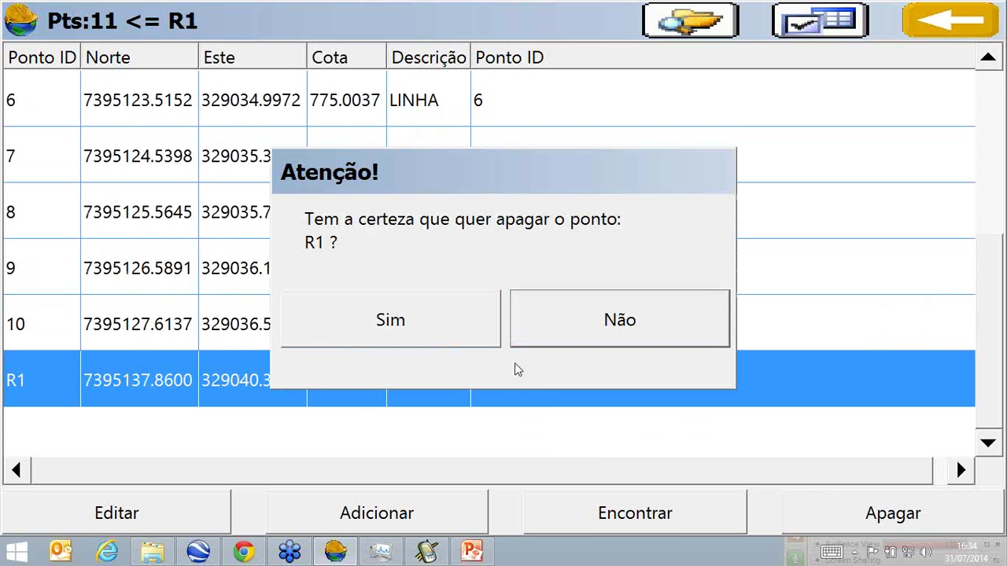
left_click(494, 322)
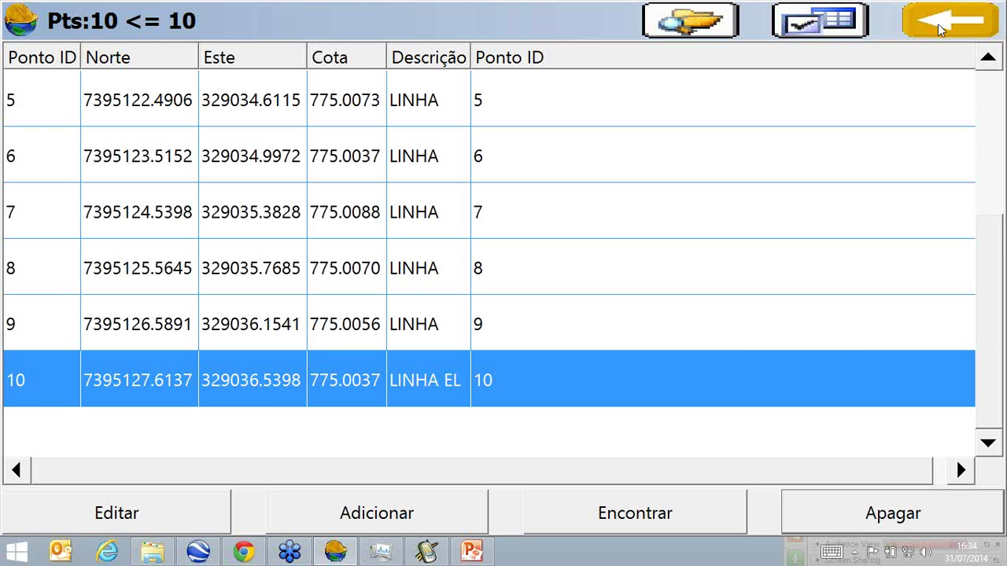
left_click(940, 30)
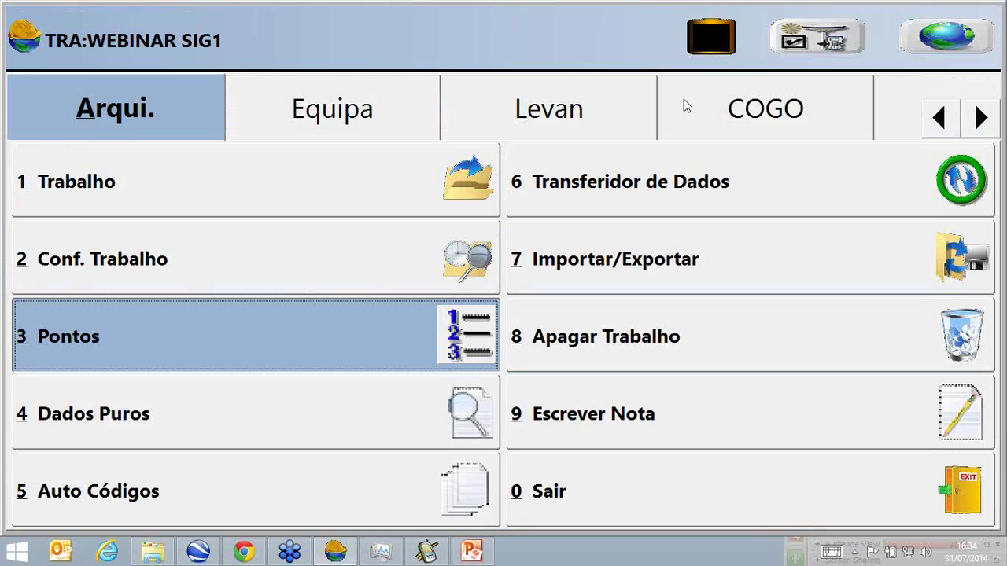
Start automatic collection every 3 m from point R1 with description LINHA.
left_click(577, 110)
left_click(585, 202)
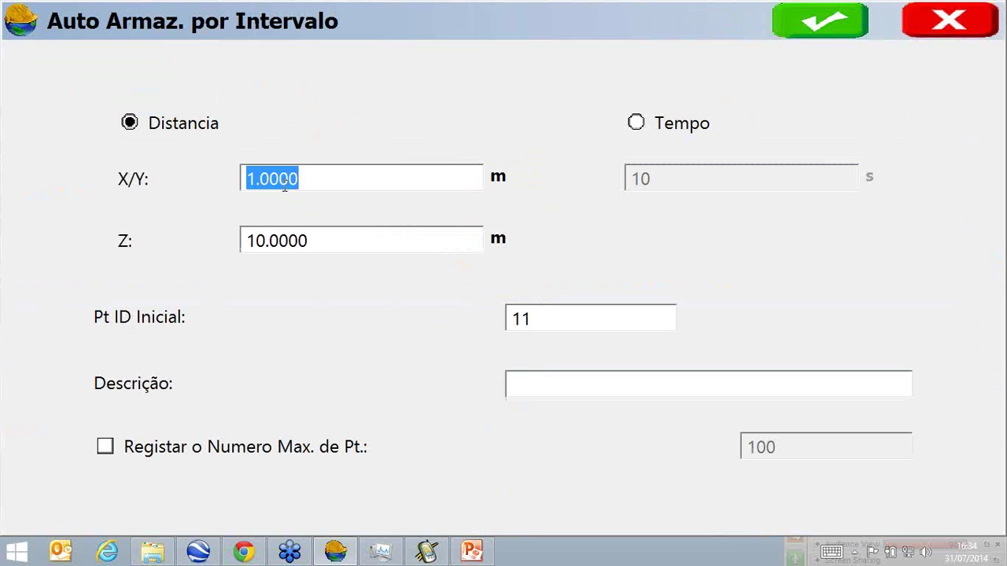
type("3")
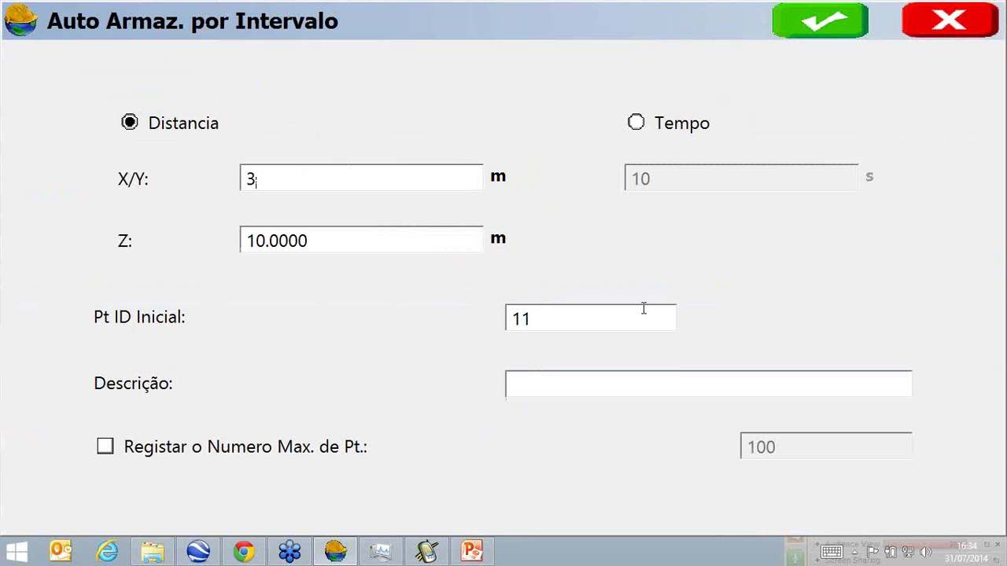
left_click(643, 309)
type("R1")
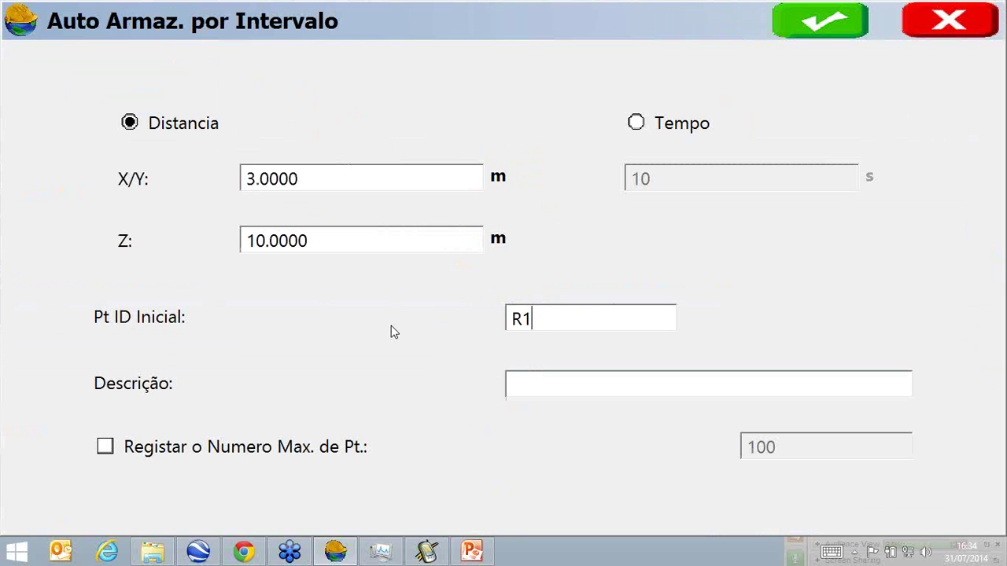
left_click(531, 383)
type("LINHA")
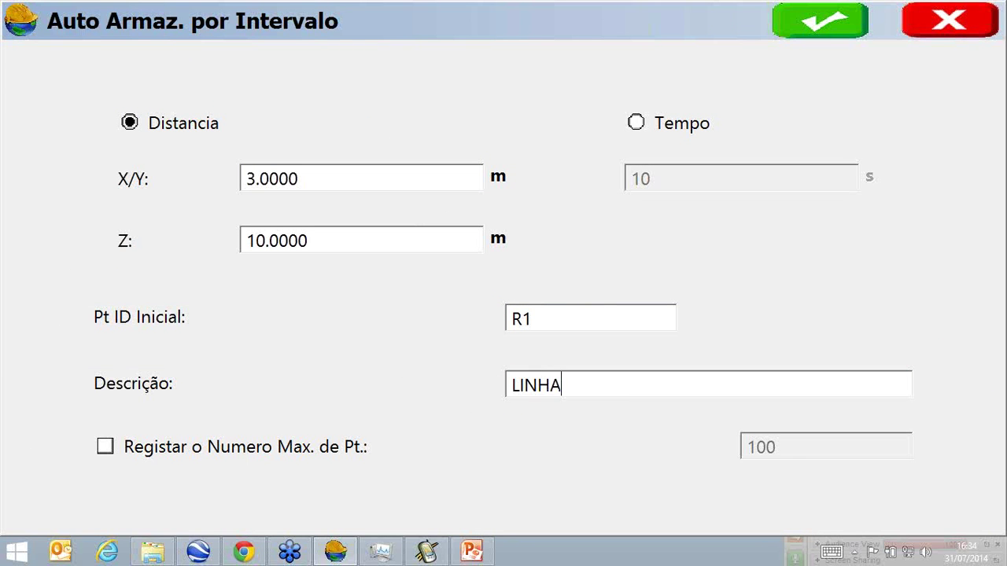
left_click(822, 20)
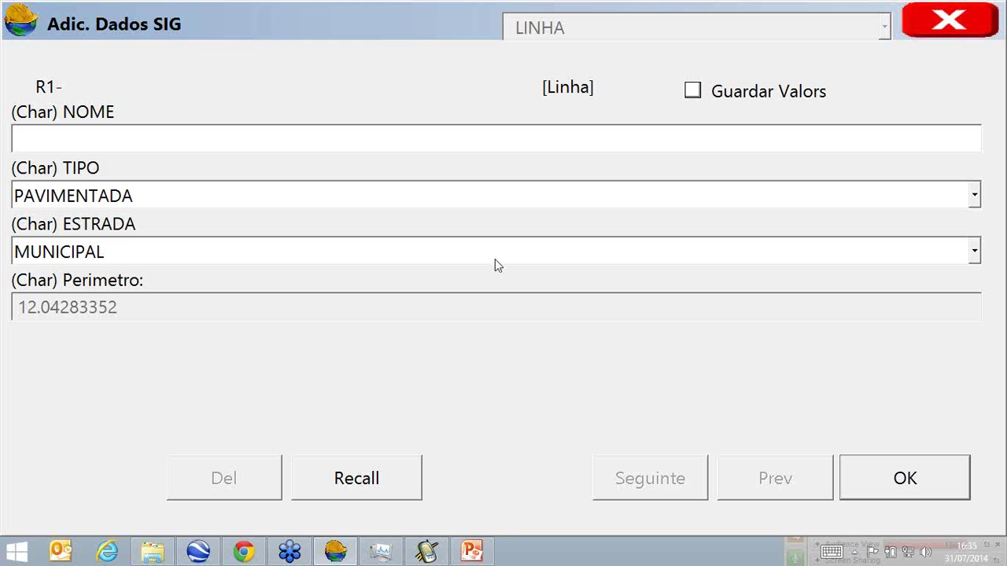
Fill the GIS attributes with NOME 'ESTRADA BARONESA' and TIPO RURAL, and save them.
type("ER")
key("BackSpace")
type("STRADA")
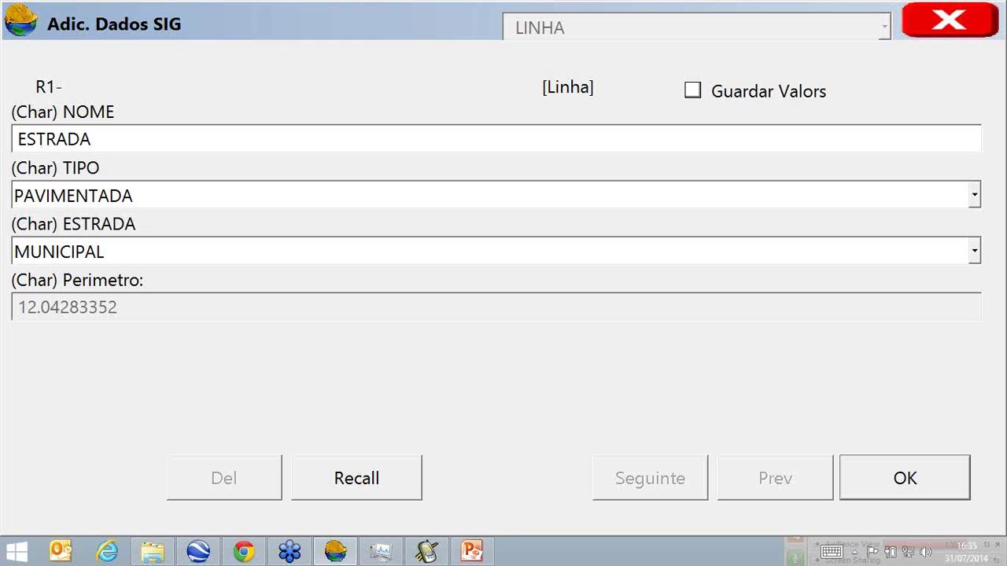
type(" BARON")
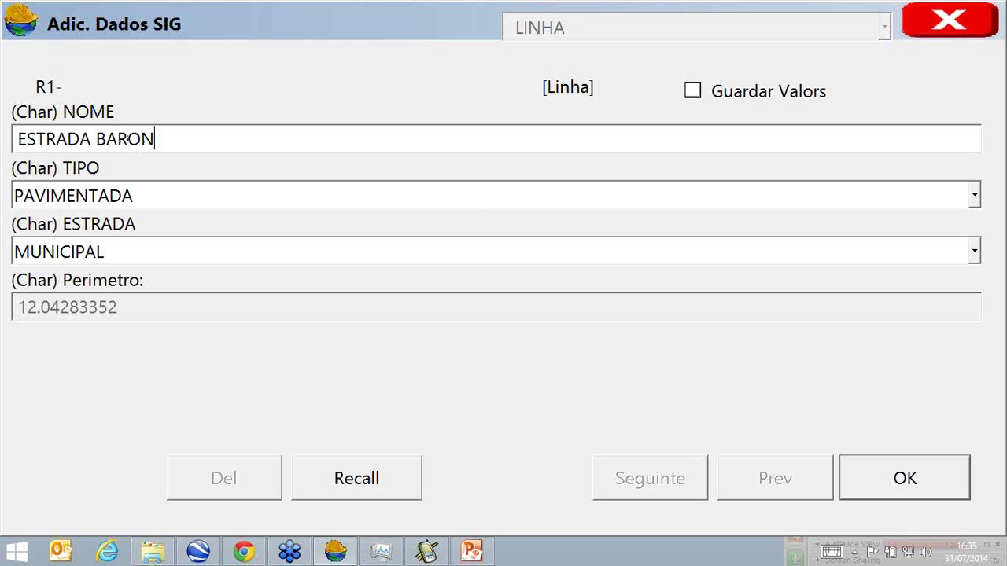
type("ESA")
left_click(472, 203)
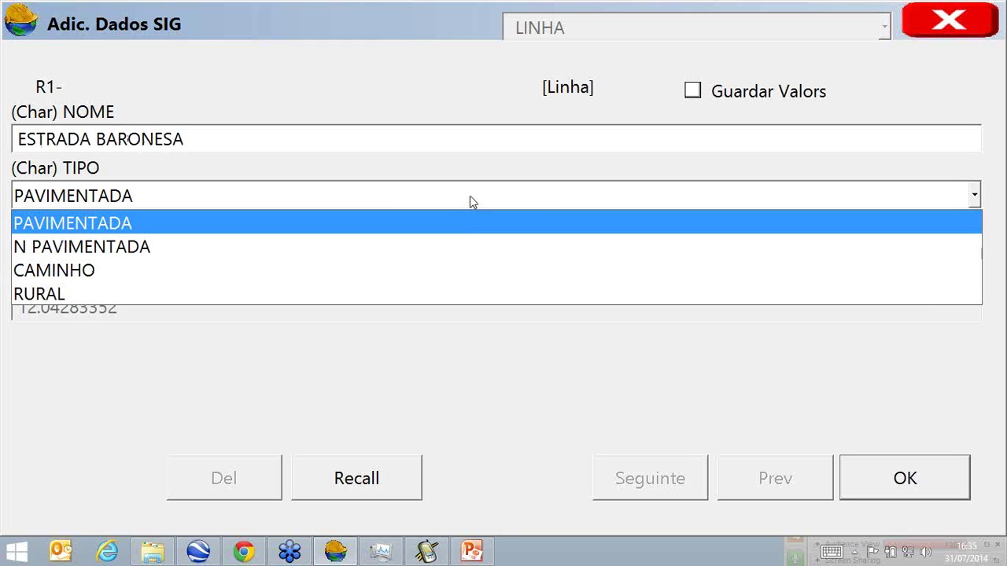
left_click(430, 291)
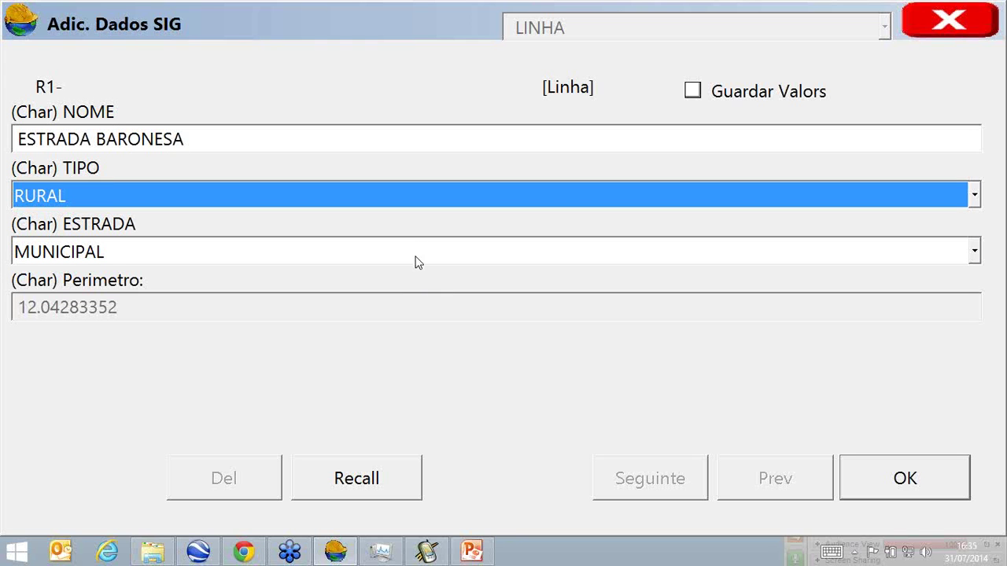
left_click(875, 480)
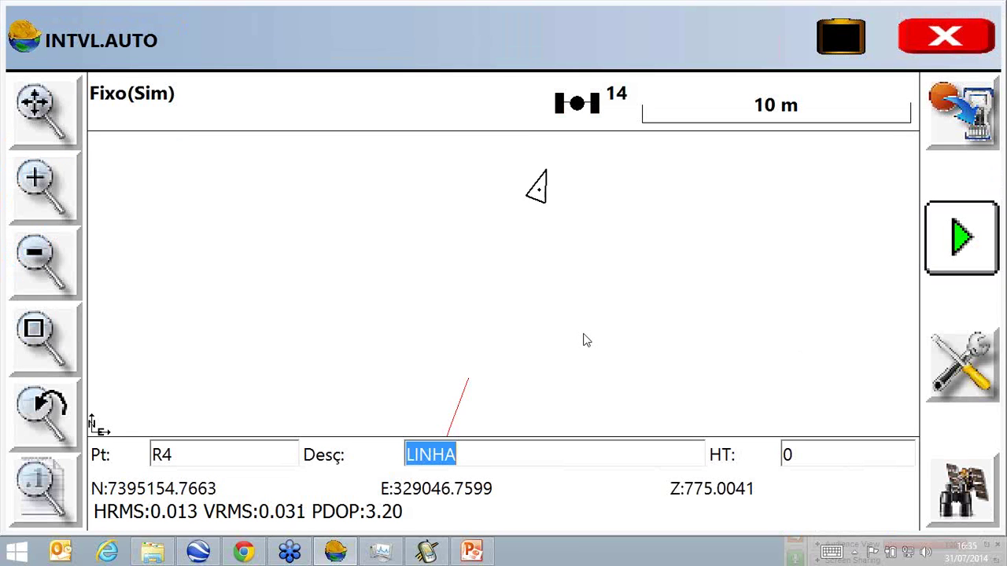
Stop the auto collection and open the raw file WEBINAR SIG1.rw5.
left_click(948, 53)
left_click(199, 425)
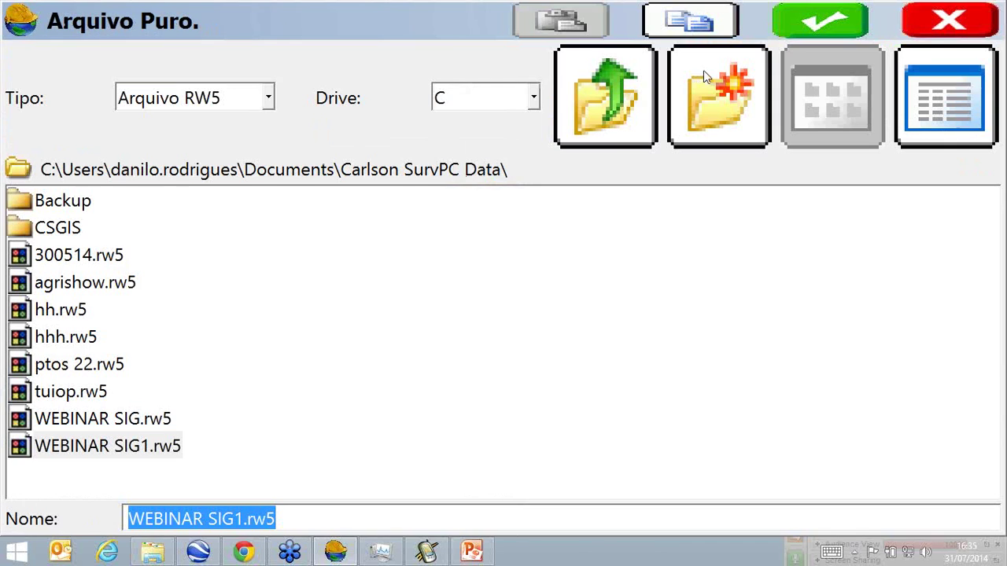
left_click(814, 22)
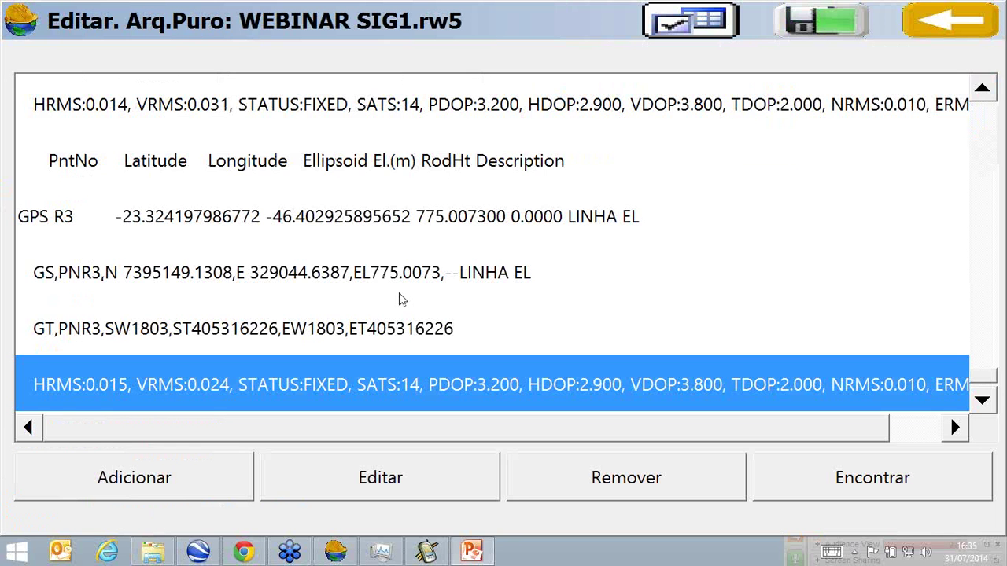
Scroll through the LINHA point records and return to the job's main menu.
scroll(400, 287, "up", 1)
scroll(400, 287, "down", 2)
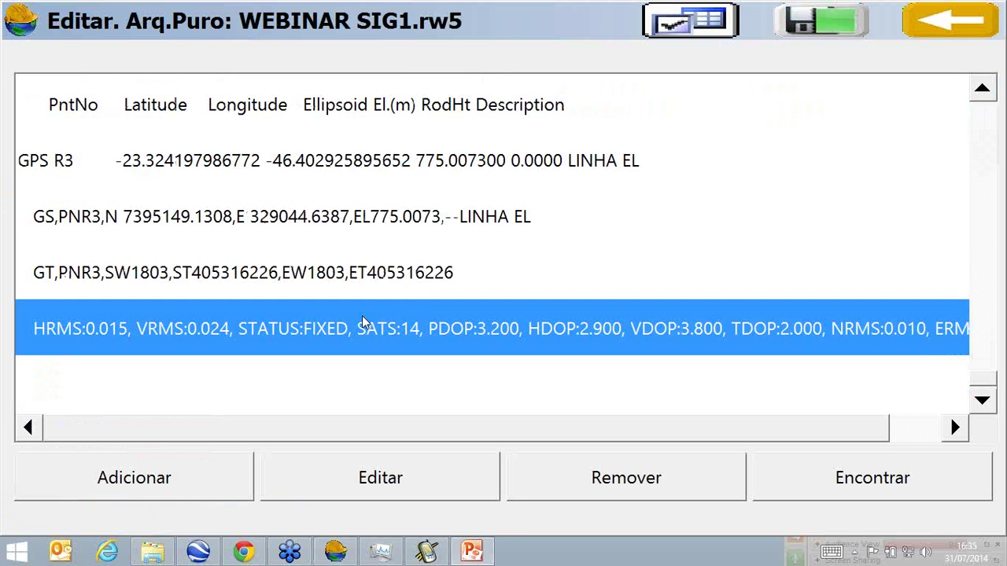
scroll(364, 322, "up", 3)
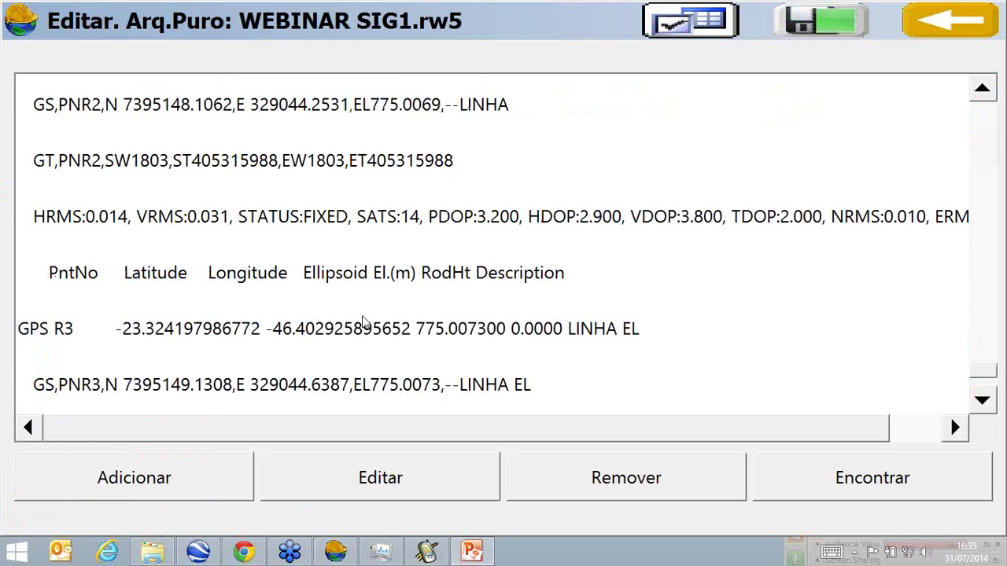
scroll(364, 322, "up", 5)
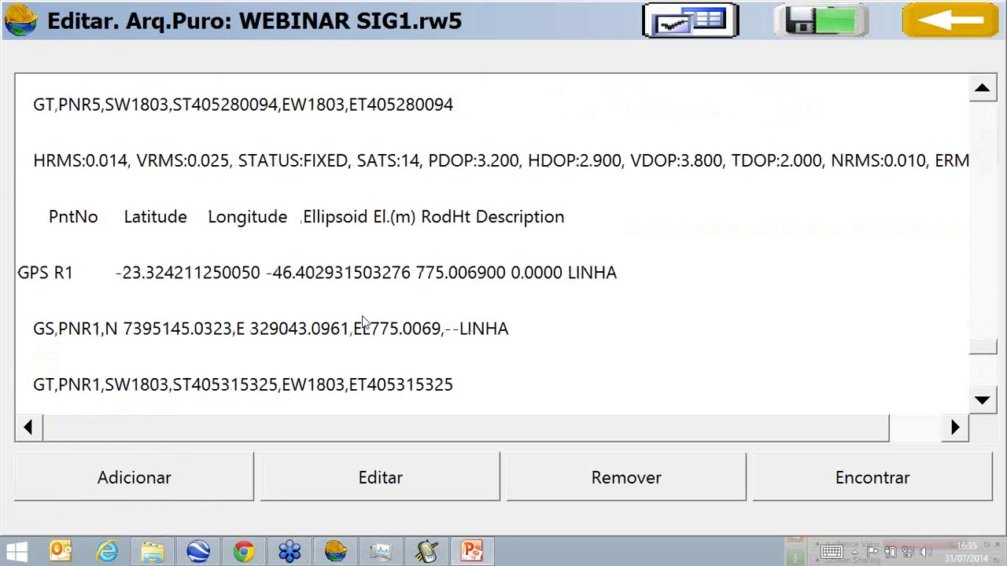
scroll(365, 320, "up", 9)
scroll(366, 320, "up", 1)
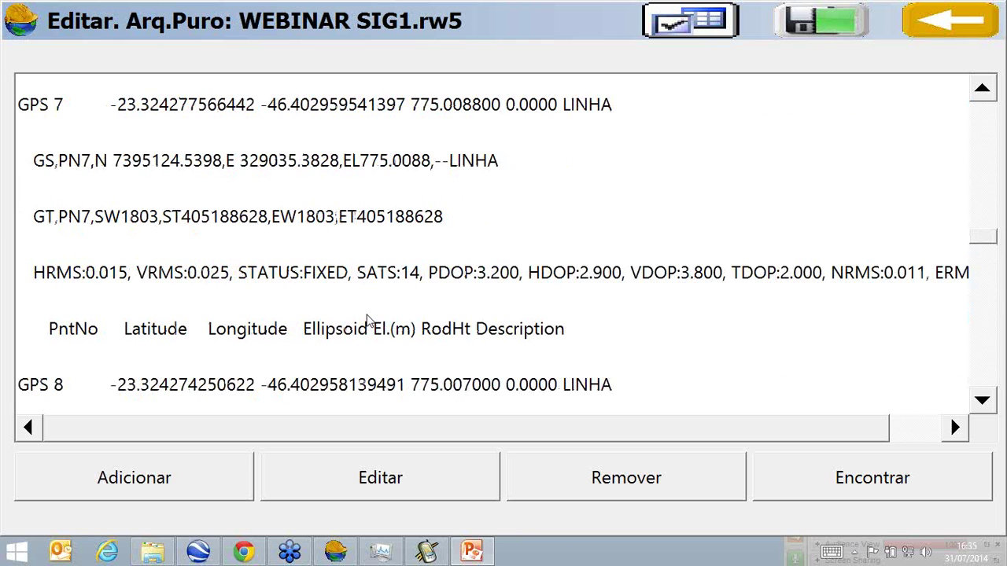
scroll(367, 320, "up", 1)
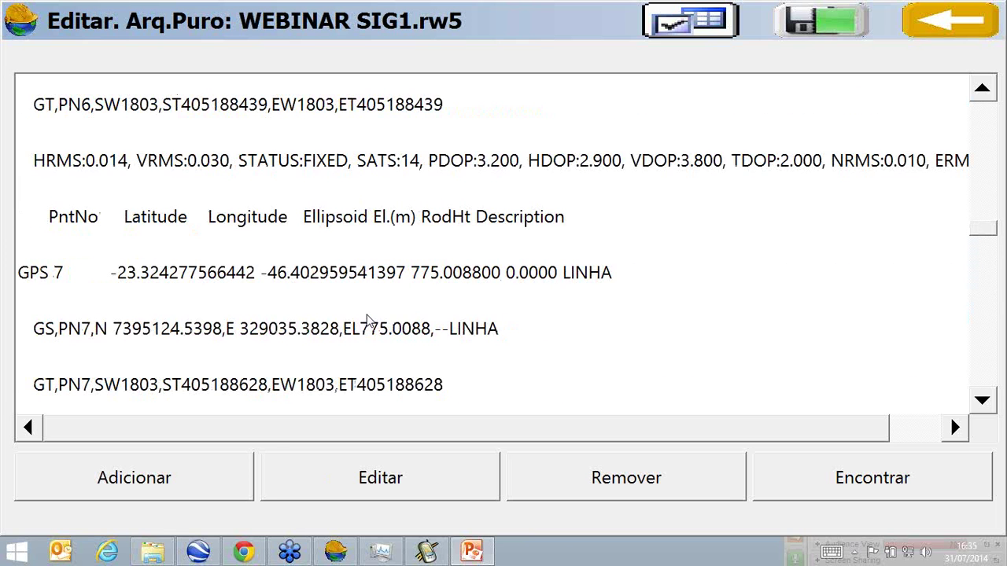
scroll(367, 320, "up", 1)
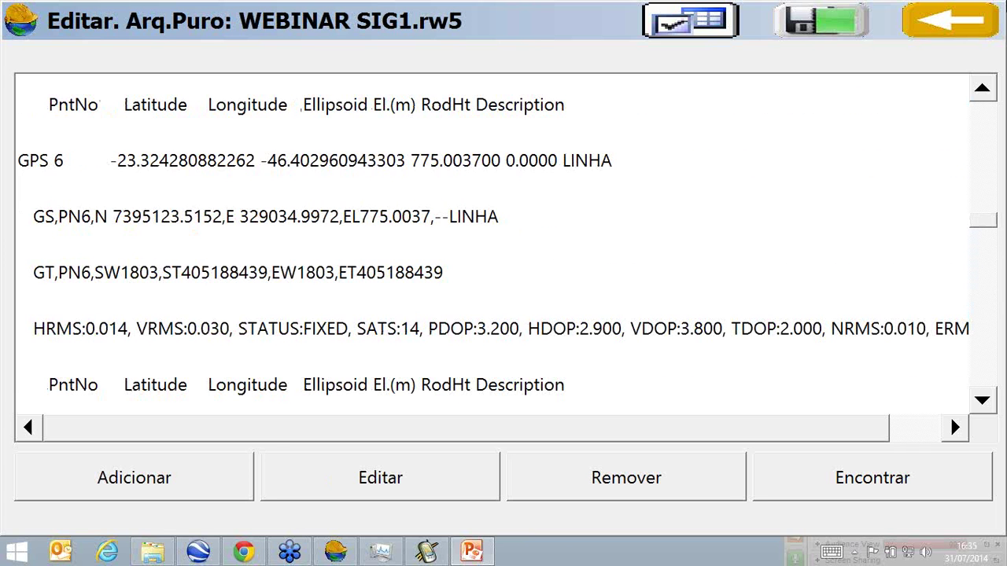
left_click(970, 22)
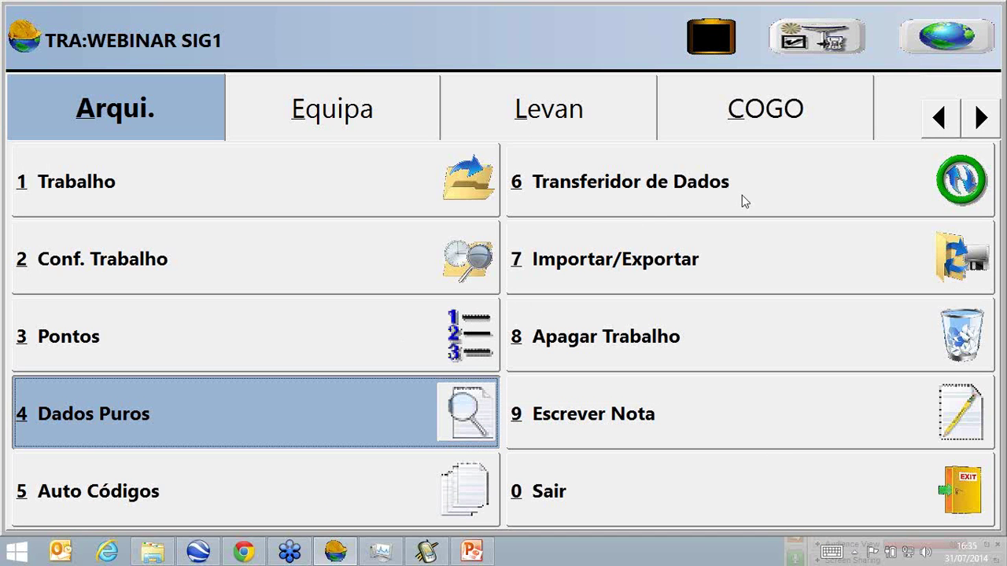
Start automatic collection every 5 m from point E1 with description LINHA.
left_click(548, 114)
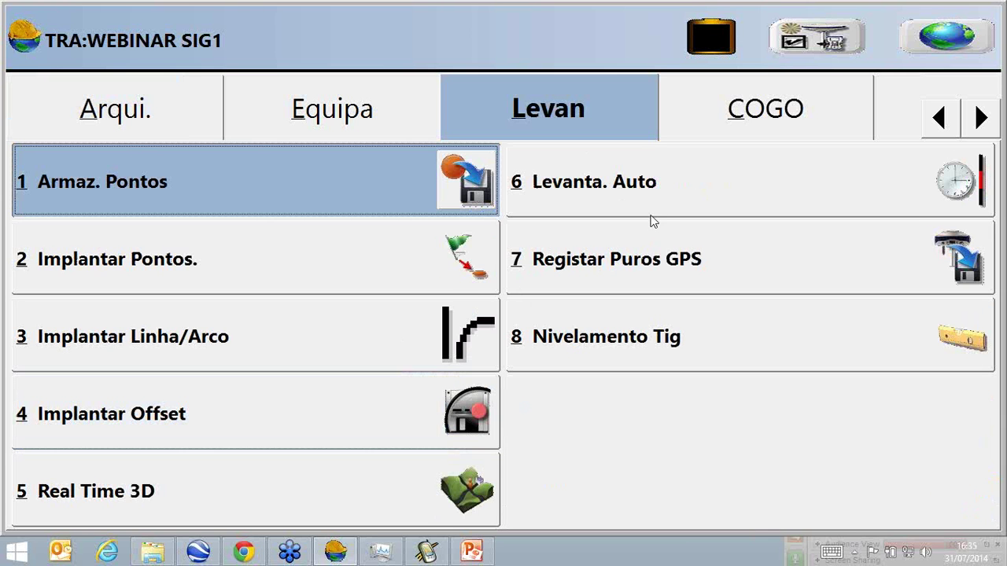
left_click(642, 212)
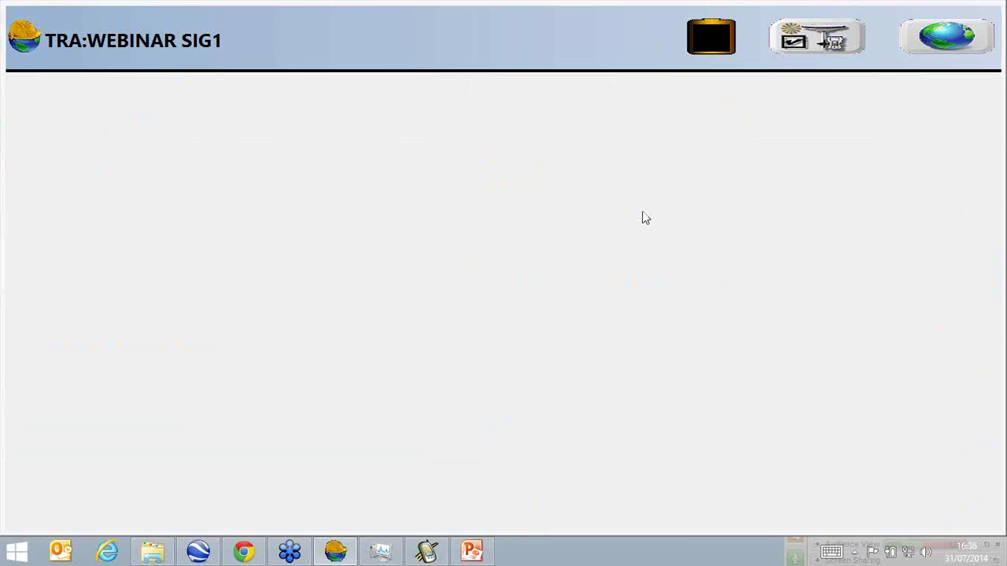
left_click(332, 176)
left_click_drag(333, 175, 247, 203)
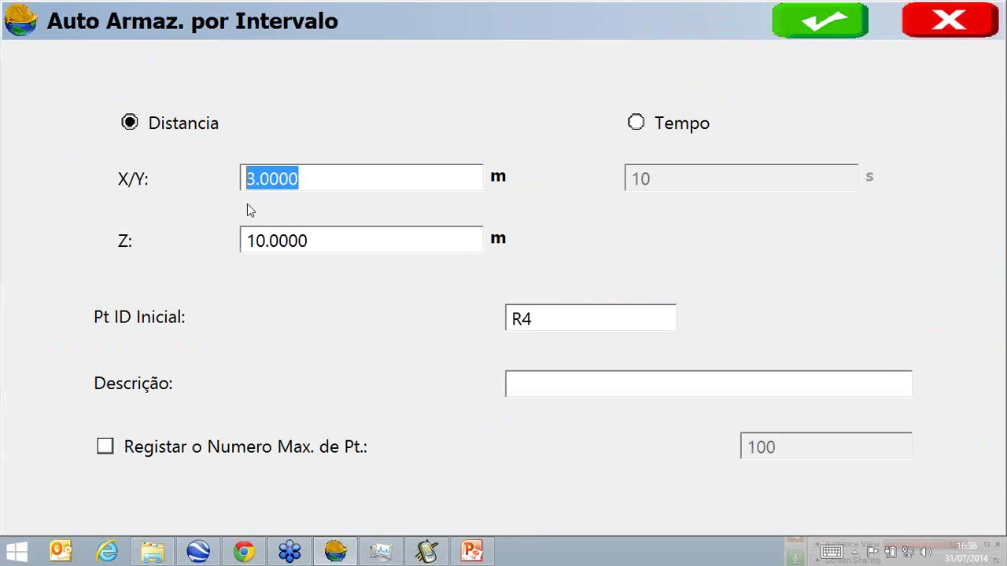
type("5")
left_click(562, 315)
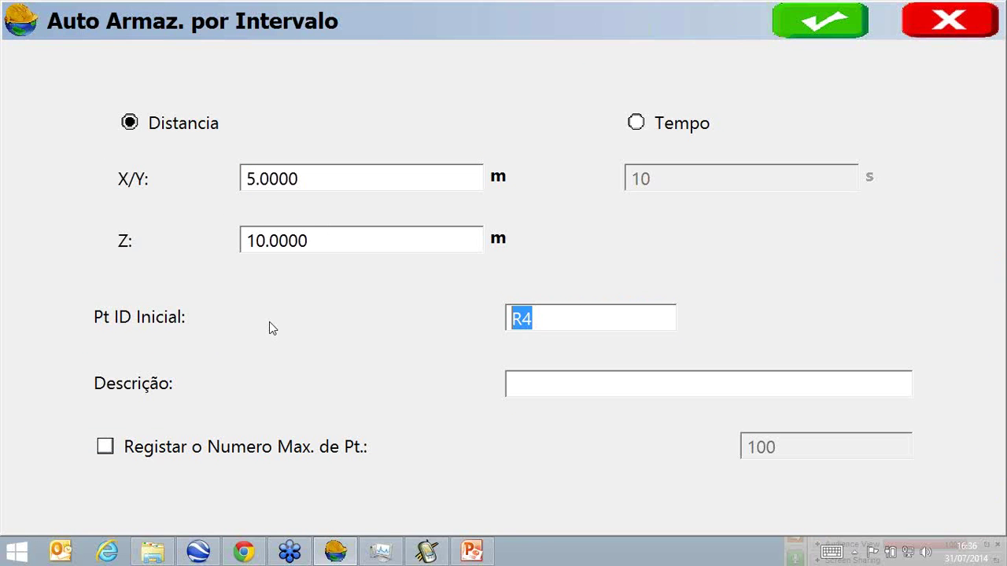
type("E1")
left_click(519, 386)
type("LINHA")
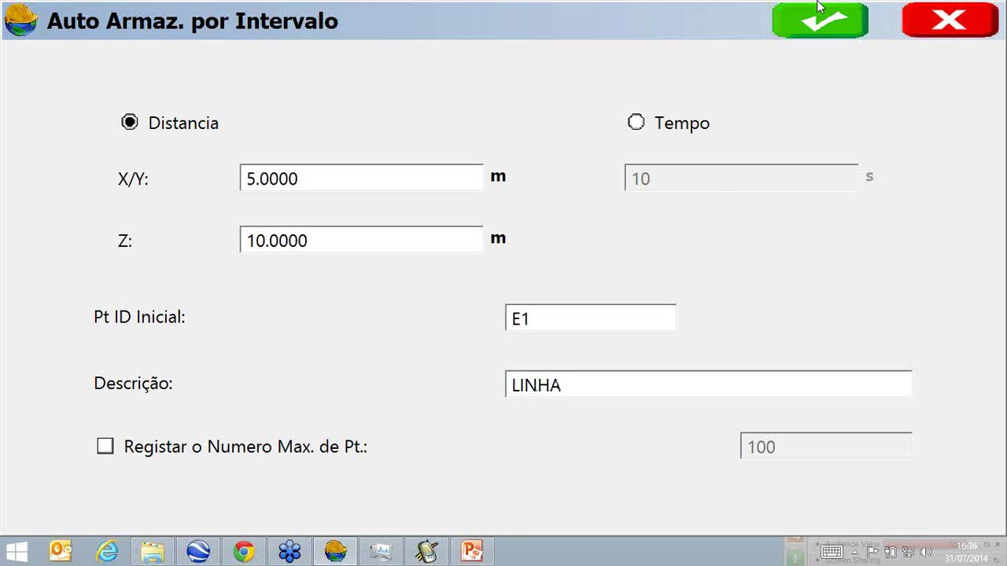
left_click(818, 20)
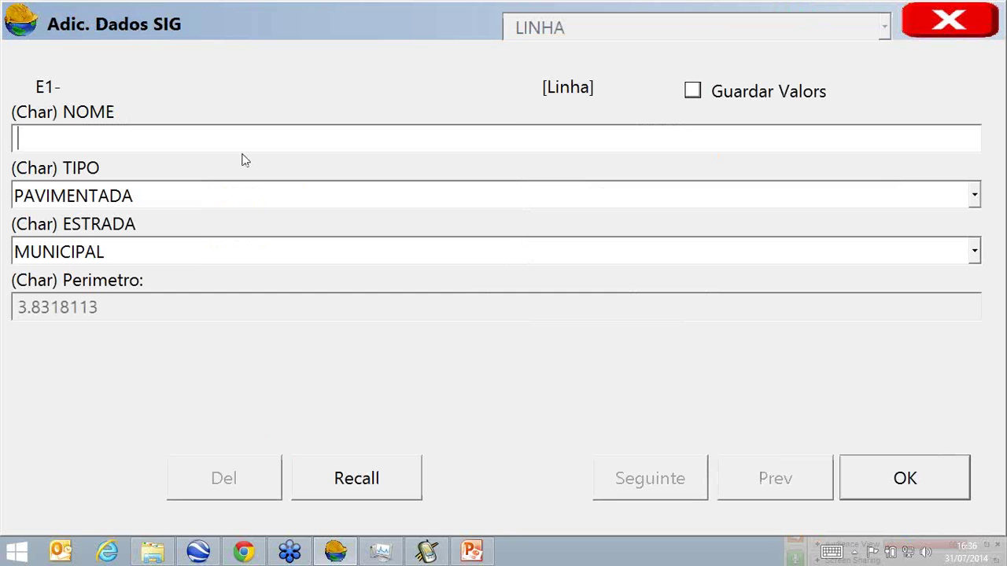
Save GIS attributes NOME 'ESTRADA MARGINAL' with road MUNICIPAL, then stop the survey.
left_click(214, 143)
type("ES")
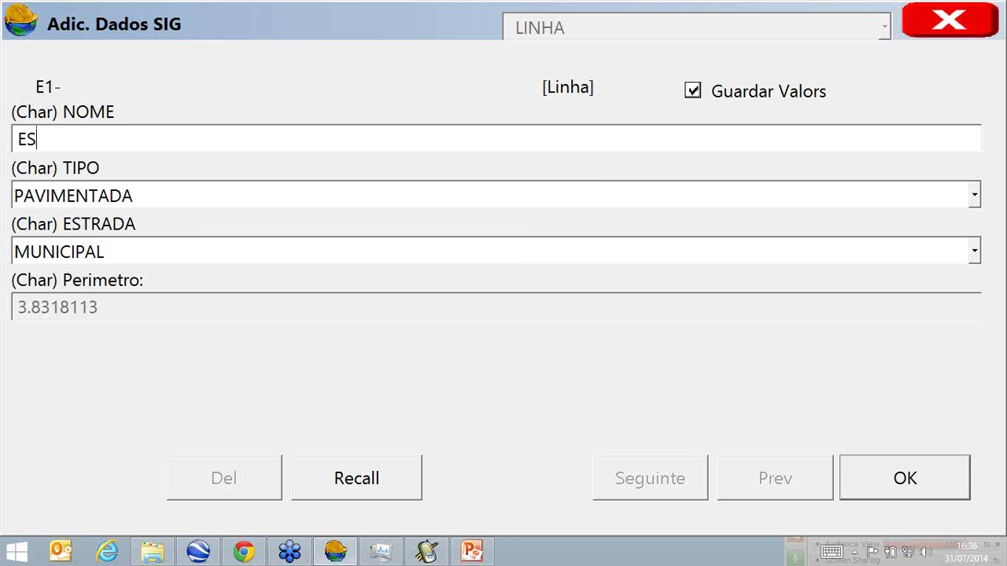
type("TRADA MARGINAL")
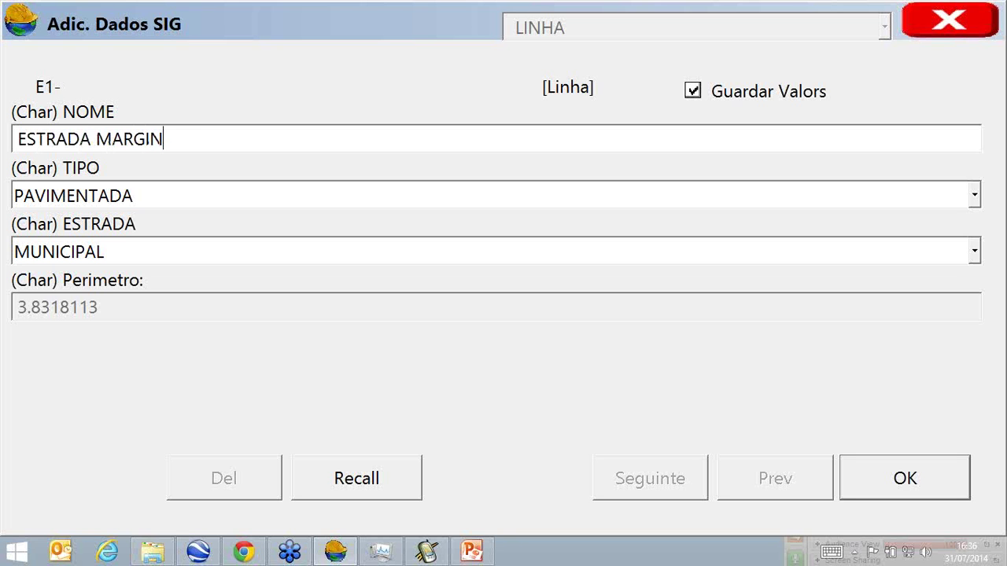
left_click(216, 250)
left_click(216, 249)
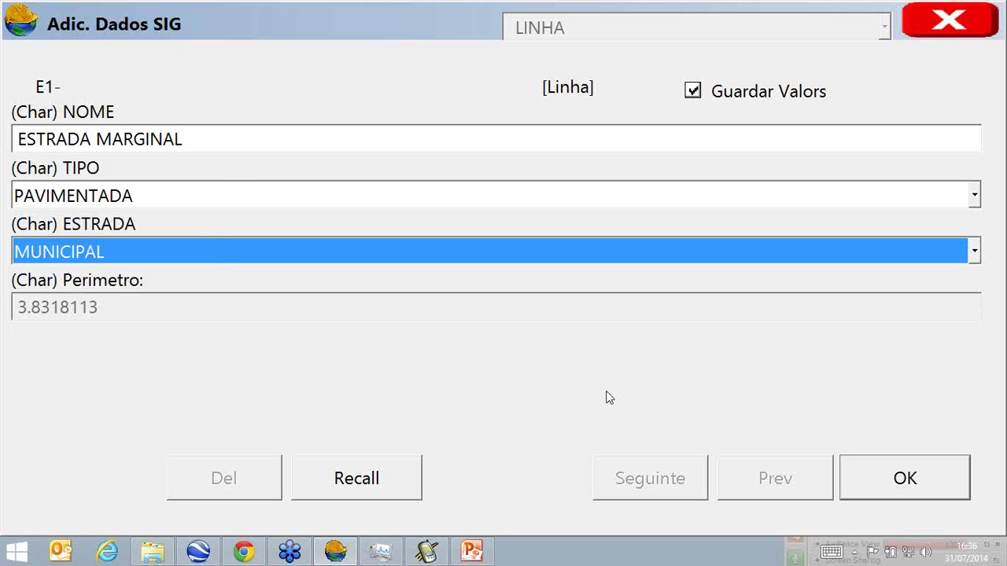
left_click(899, 478)
left_click(950, 22)
left_click(165, 110)
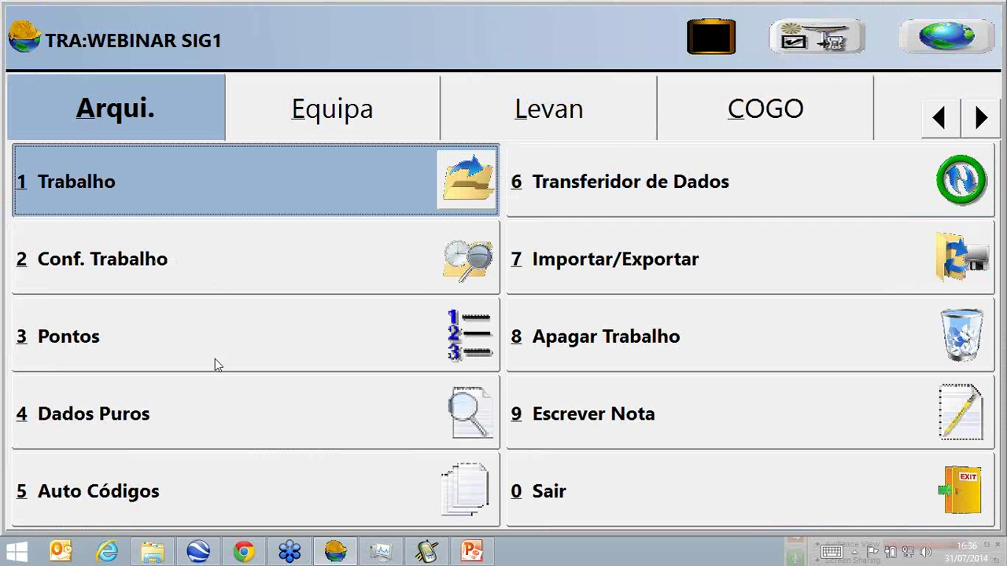
left_click(228, 393)
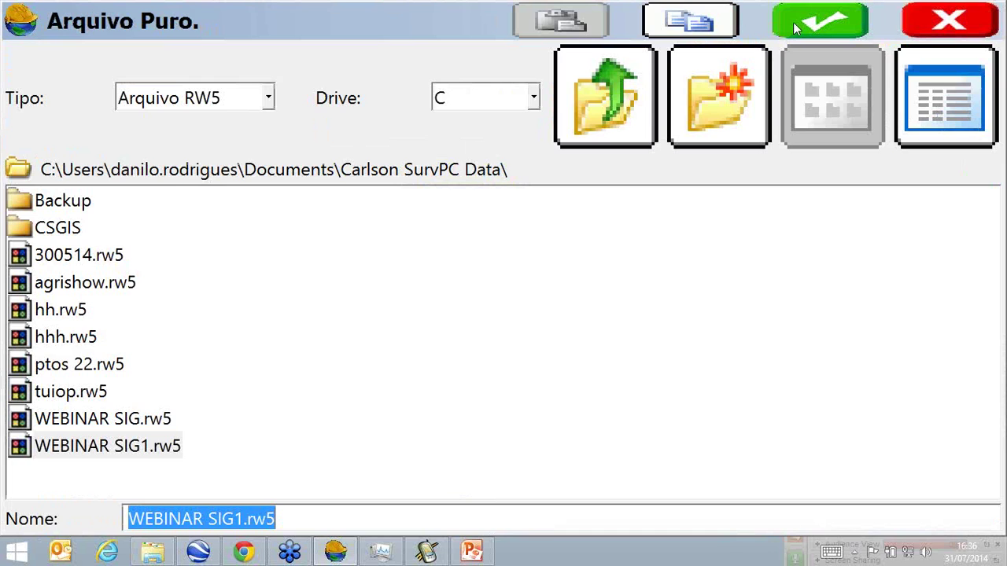
left_click(794, 30)
left_click(591, 184)
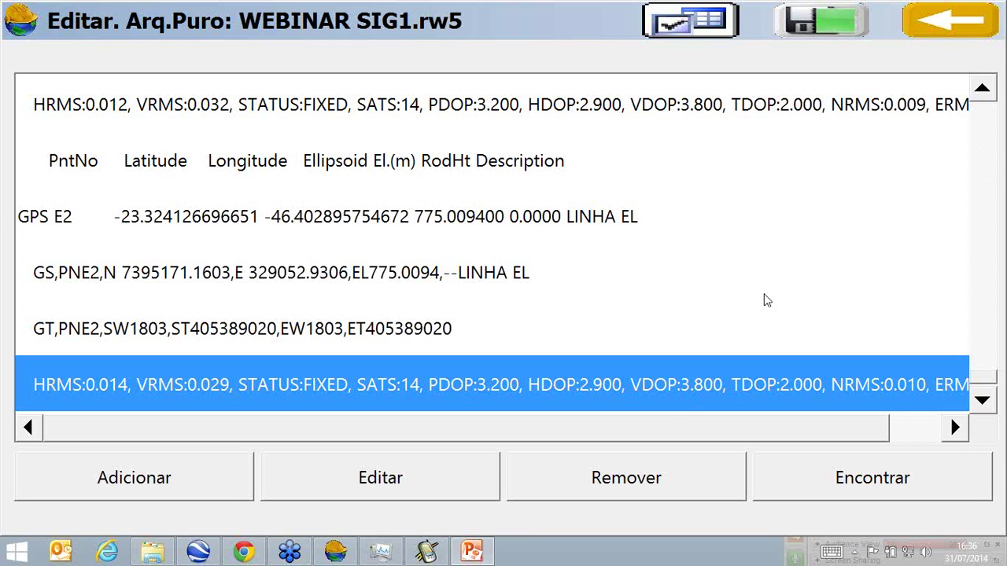
left_click_drag(669, 429, 754, 425)
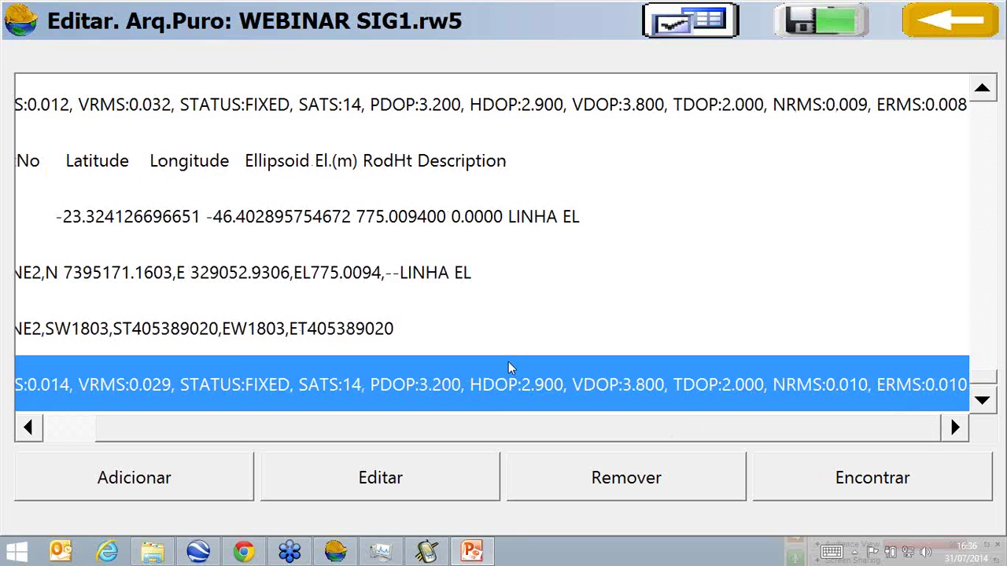
left_click(386, 329)
scroll(313, 296, "up", 1)
scroll(311, 296, "up", 4)
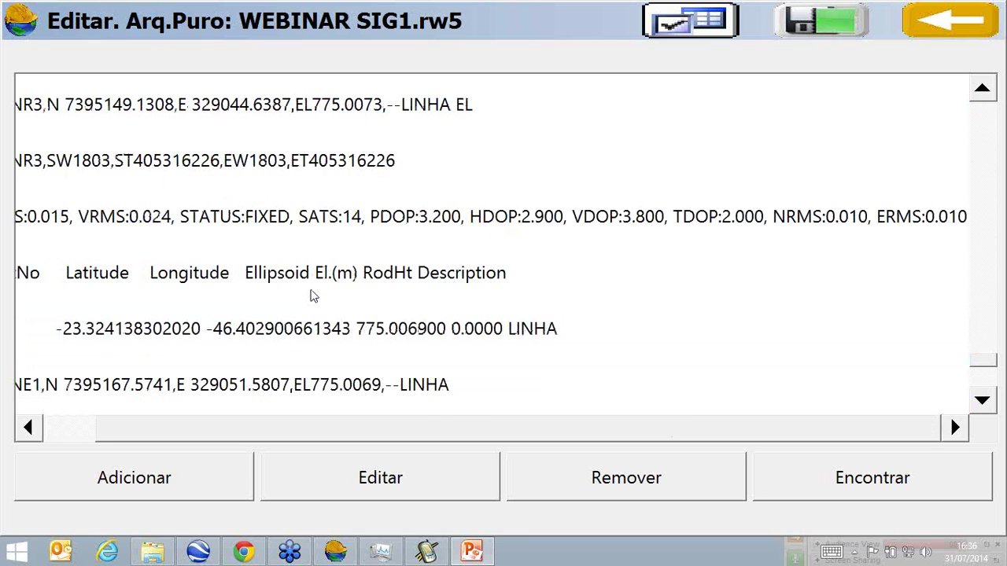
scroll(318, 291, "up", 5)
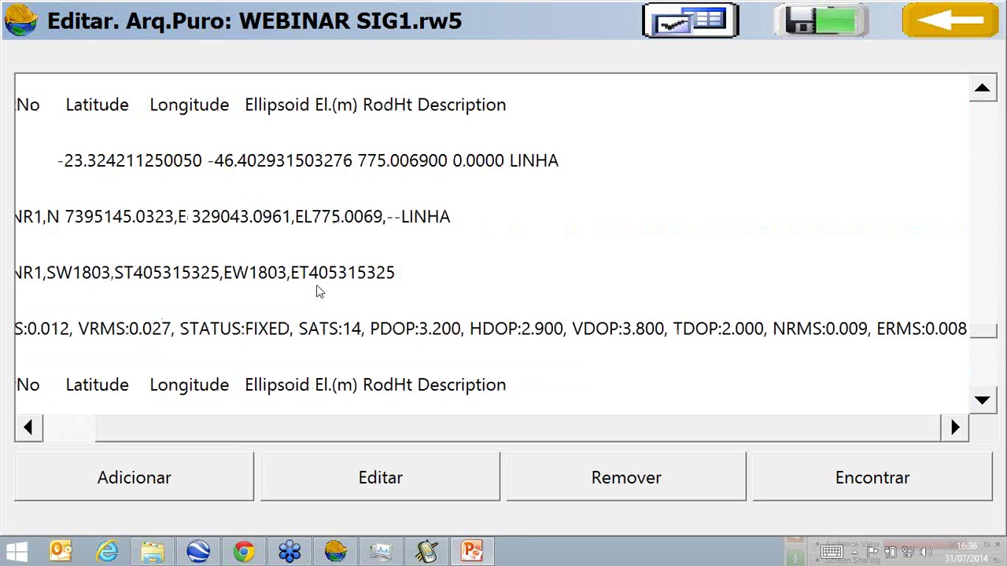
scroll(325, 281, "up", 5)
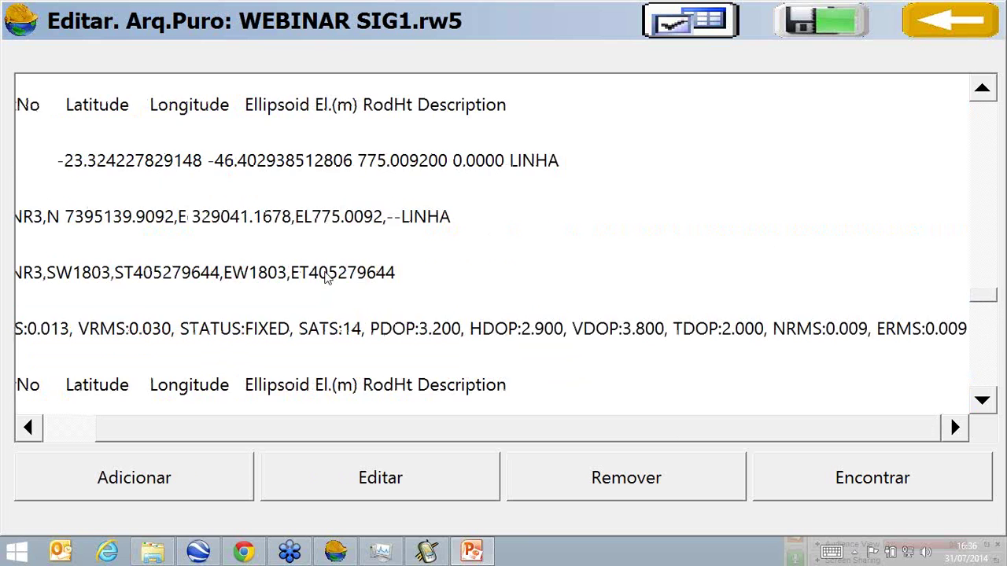
scroll(327, 279, "up", 3)
mouse_move(974, 25)
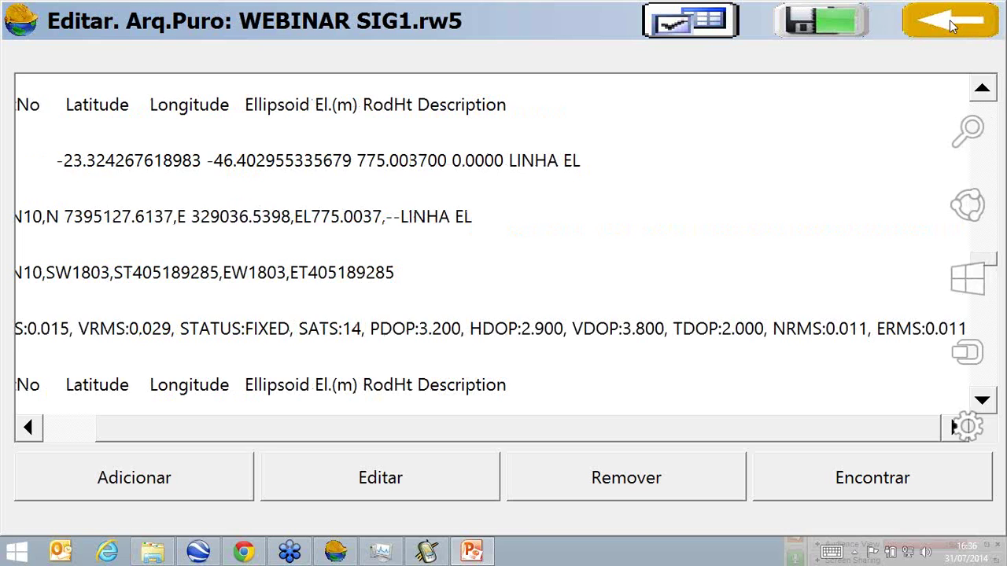
left_click(949, 19)
left_click(950, 20)
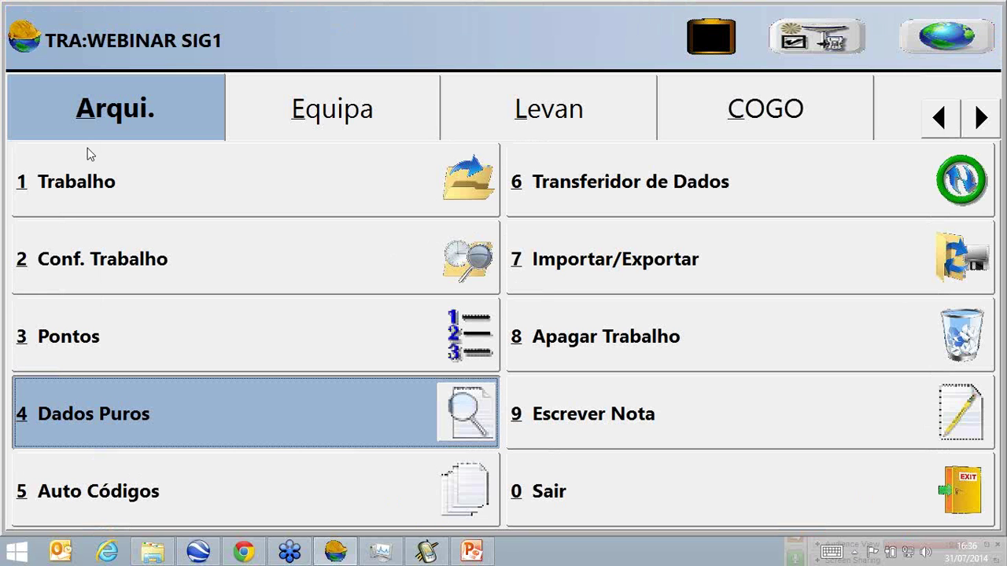
Create job WEBINAR SIG2 from the current job name and show its Auto Códigos list.
left_click(159, 196)
left_click(244, 520)
key("shift+Left")
type("2")
left_click(819, 31)
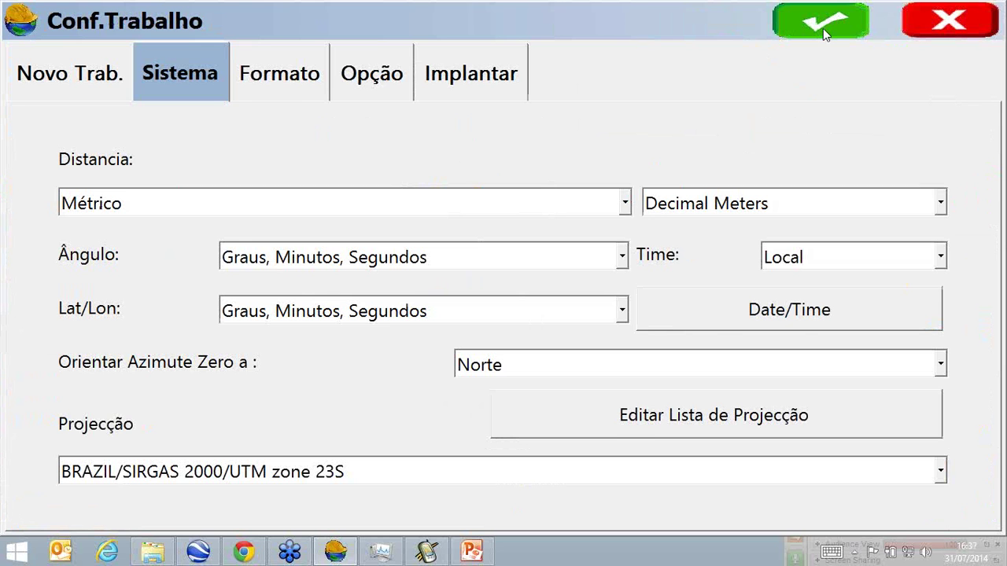
left_click(823, 29)
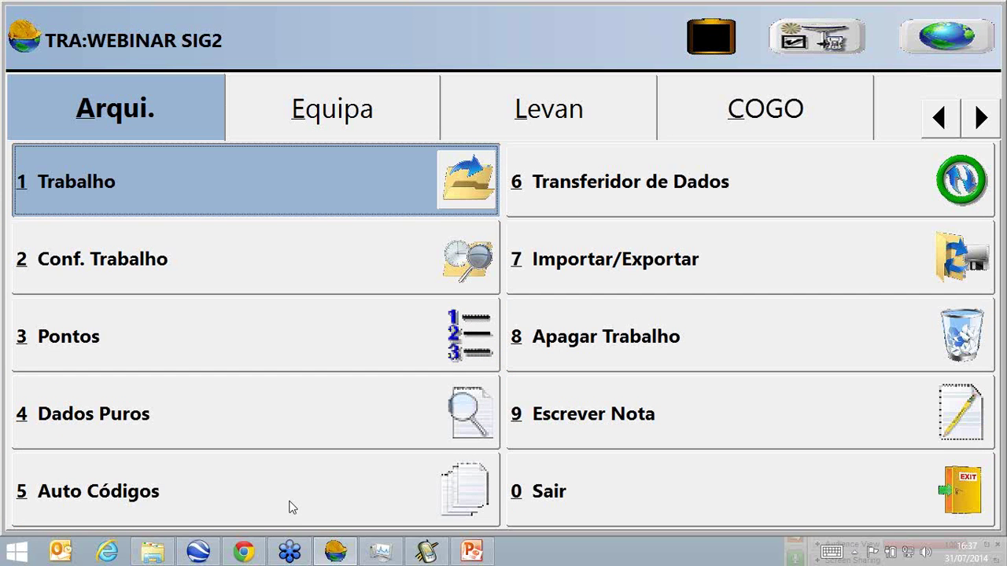
left_click(288, 506)
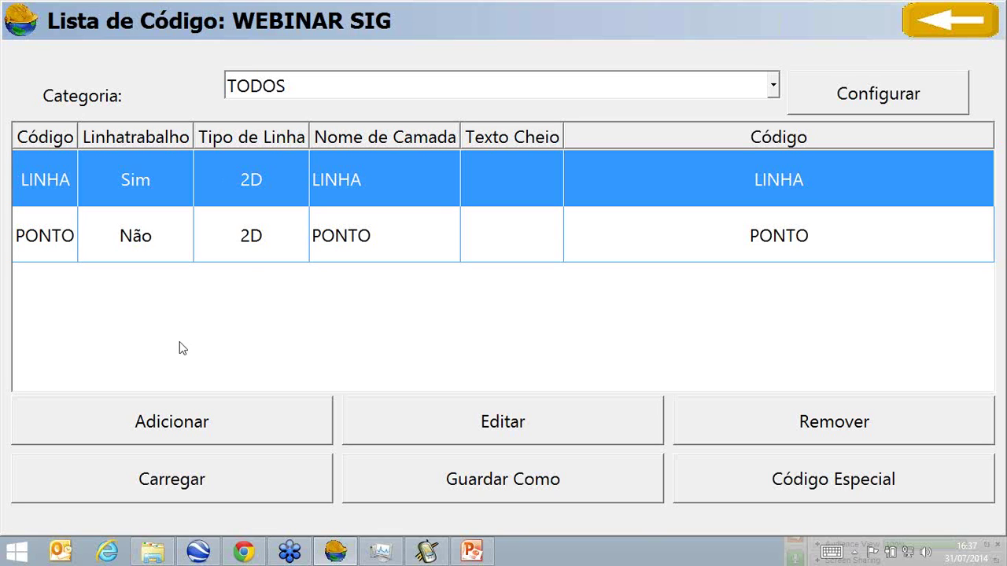
Add a new feature code AREA on layer AREA, coloured yellow.
left_click(213, 424)
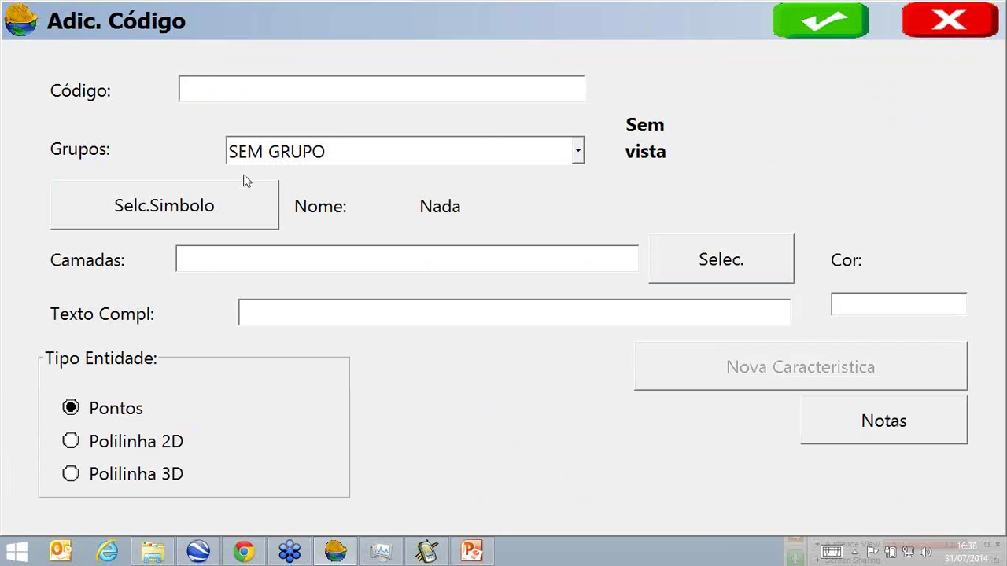
type("AREA")
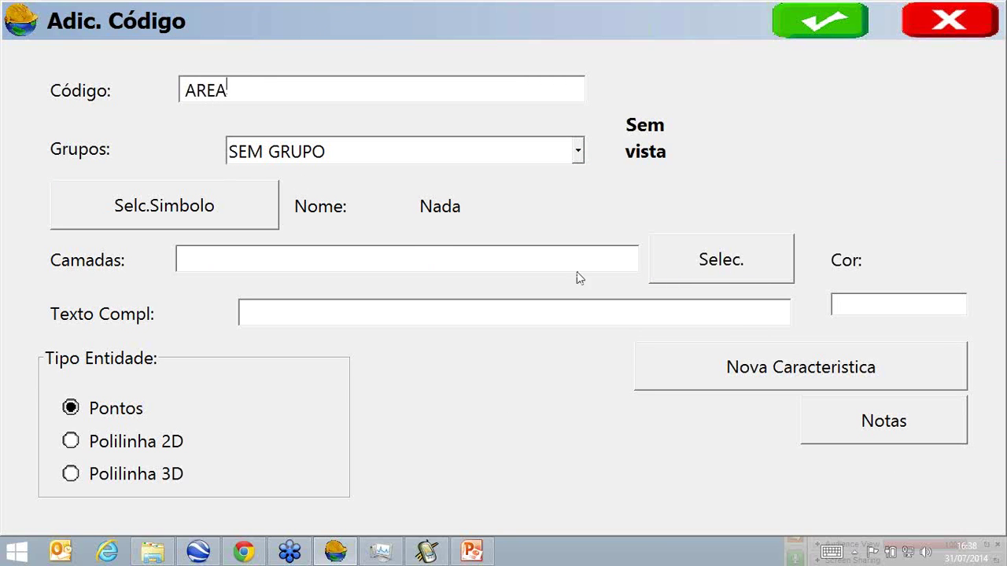
left_click(428, 260)
type("AREA")
left_click(923, 313)
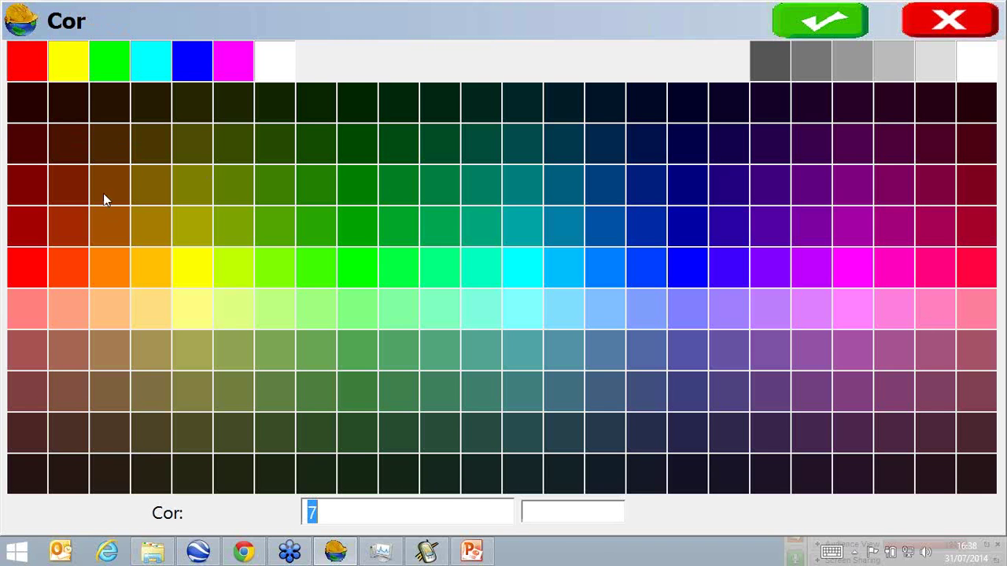
left_click(79, 67)
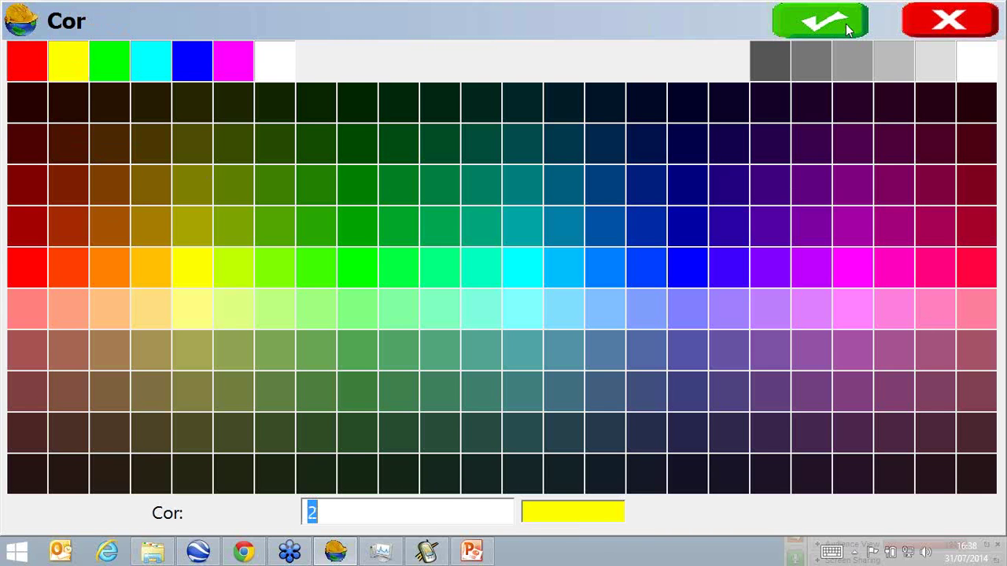
left_click(846, 23)
Make the AREA code a 2D polyline with line width 4 and bring up its attributes.
left_click(146, 451)
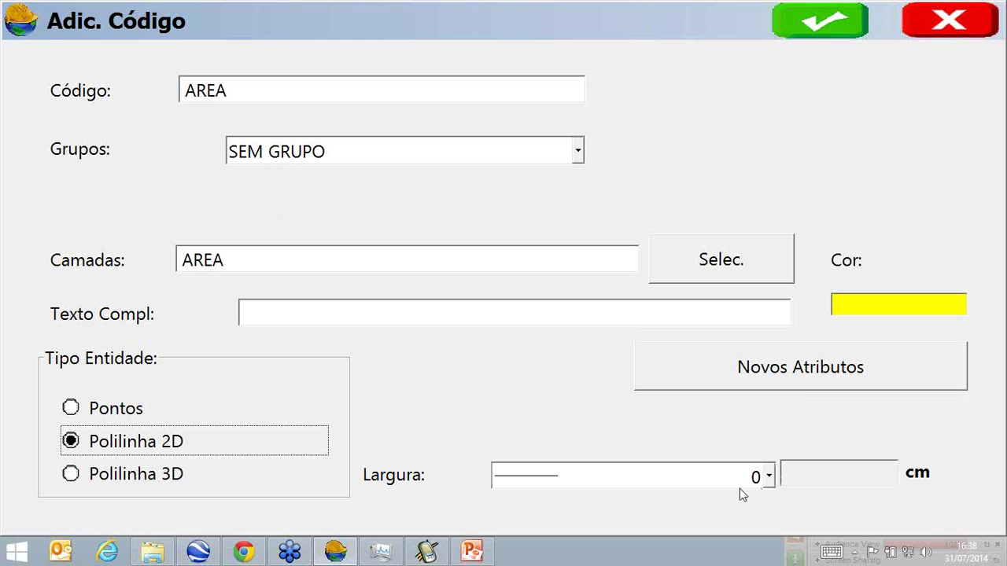
left_click(769, 478)
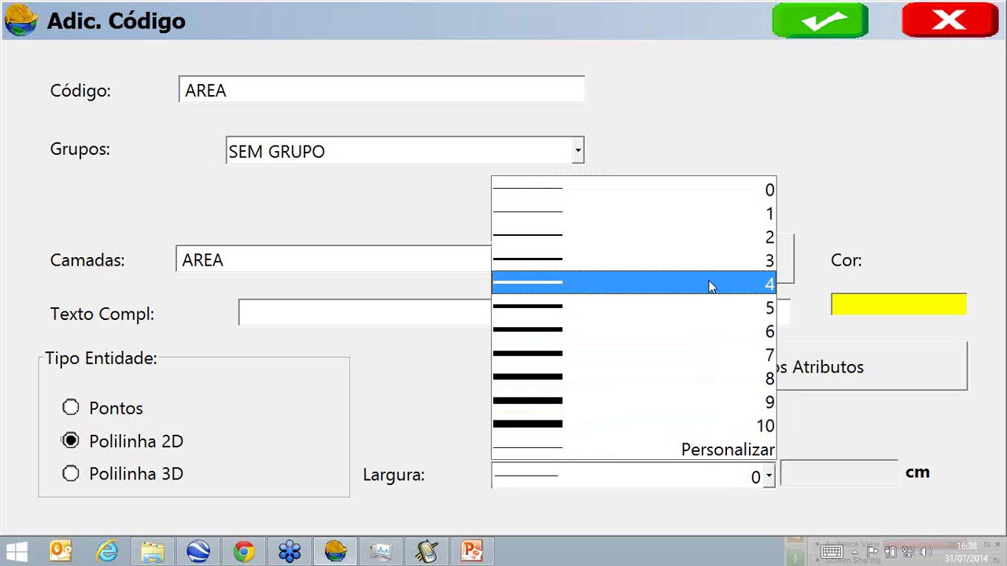
left_click(710, 285)
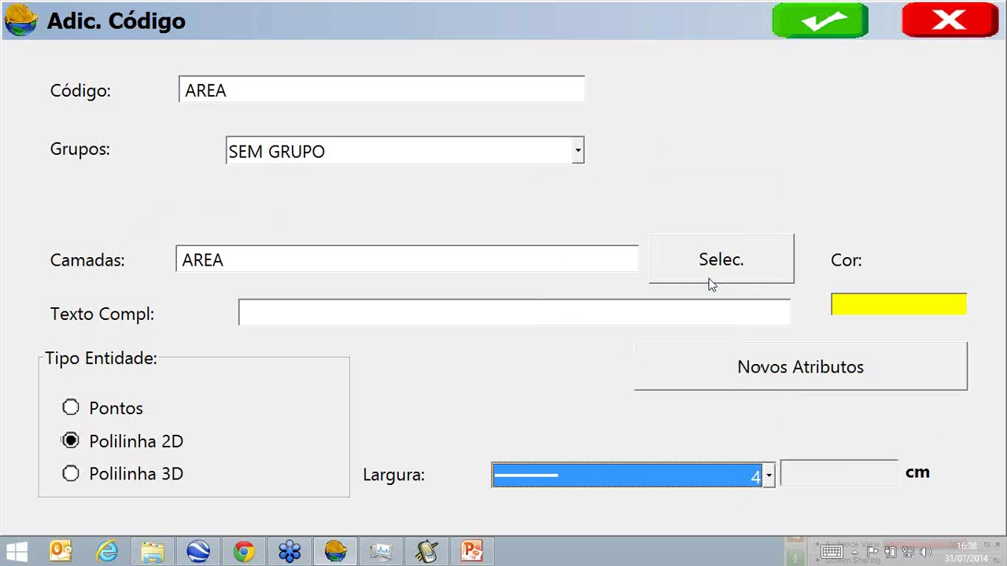
left_click(719, 382)
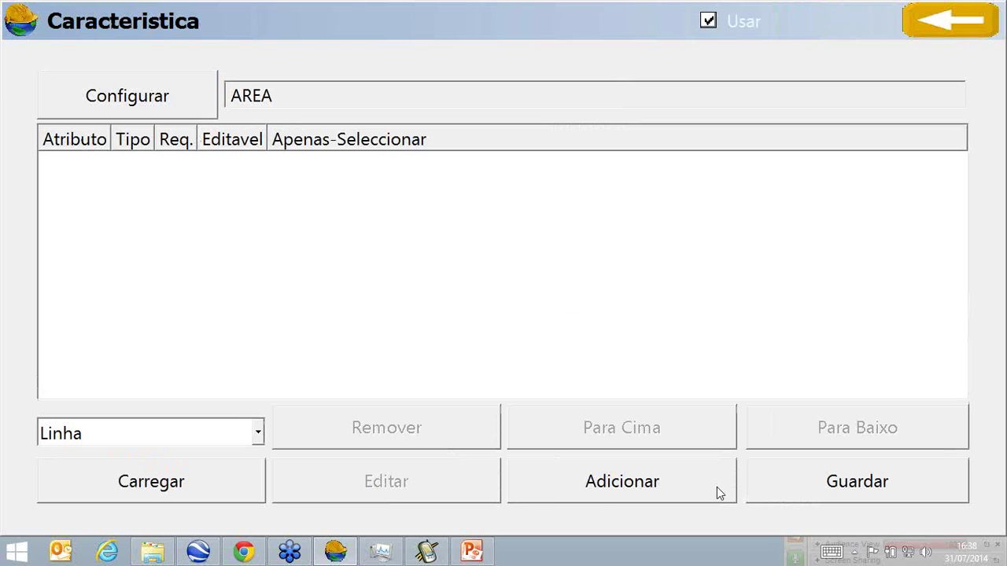
Add a required attribute NOME with prompt NOME.
left_click(704, 482)
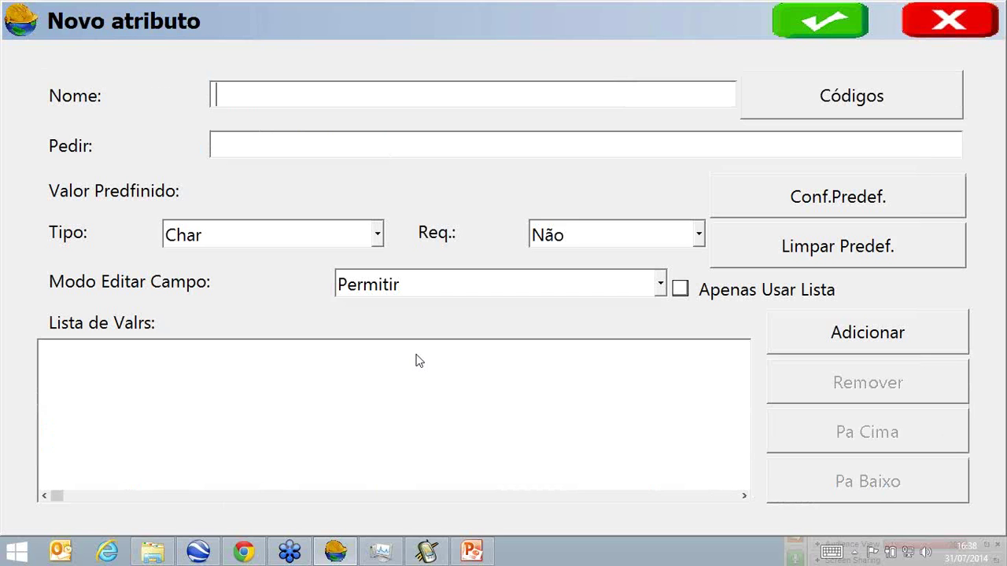
type("NOME")
left_click(441, 136)
type("NOME")
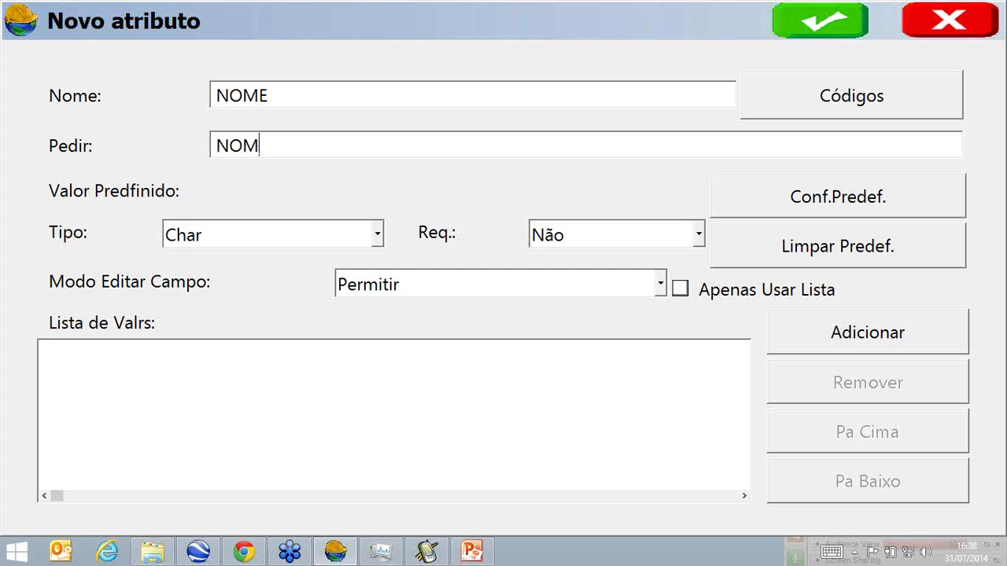
left_click(699, 236)
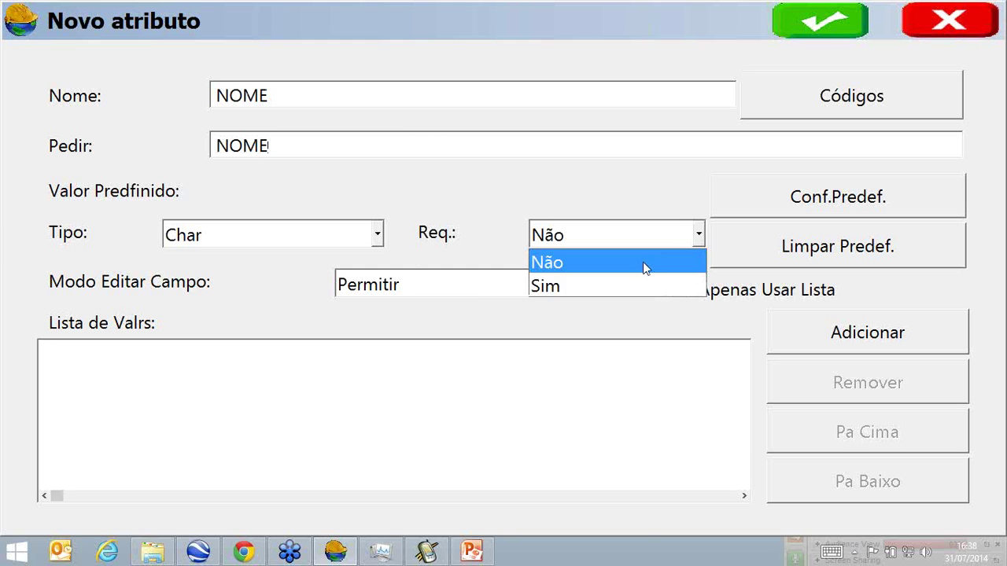
left_click(635, 288)
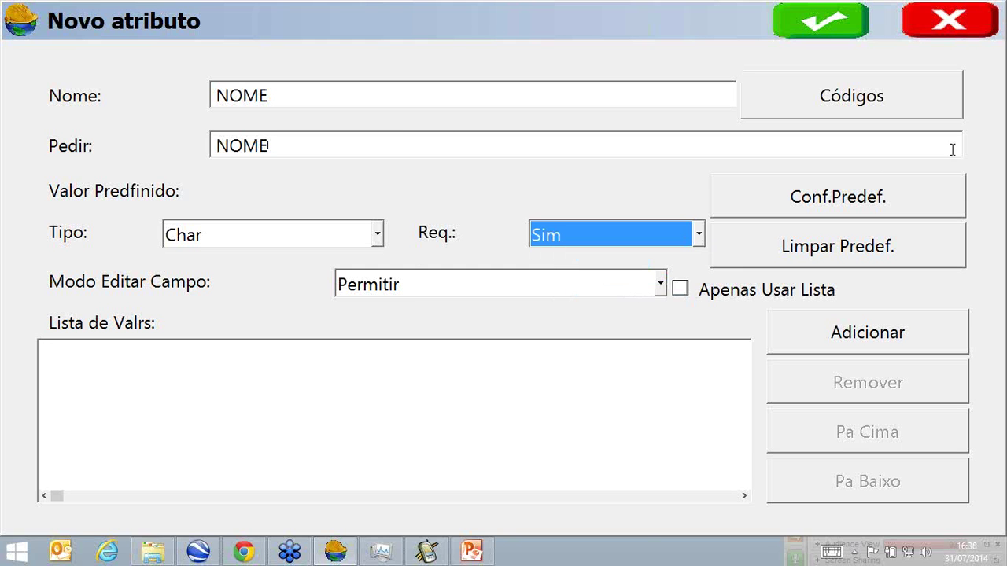
left_click(850, 33)
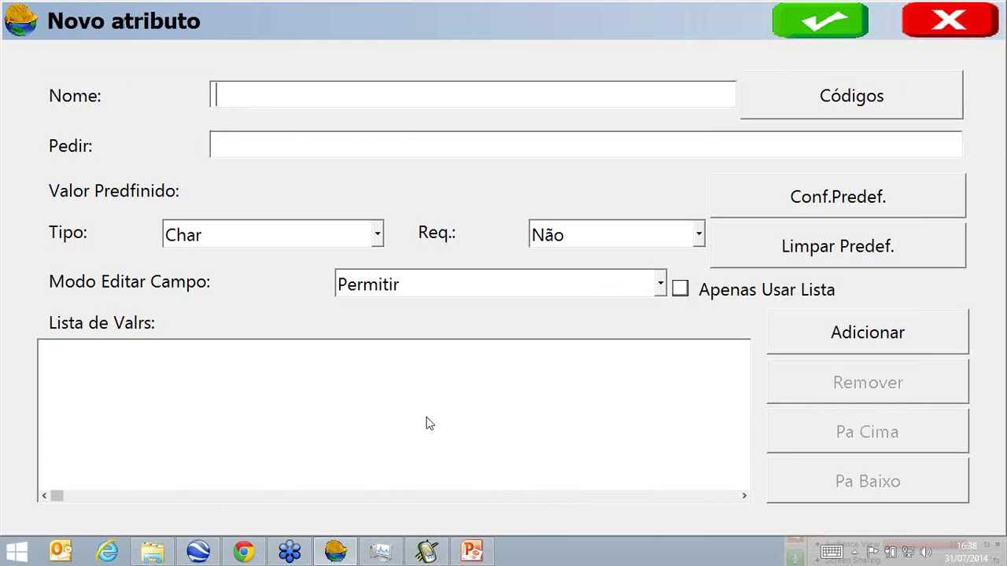
Add required attribute TIPO, restricted to list values URBANO and RURAL.
type("TIPO")
left_click(372, 150)
type("TIPO")
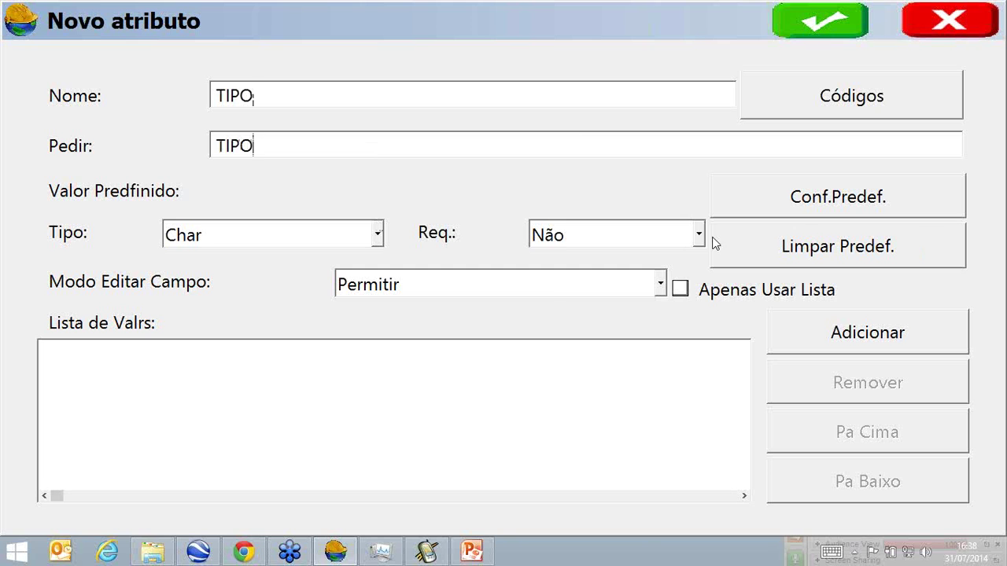
left_click(697, 235)
left_click(638, 283)
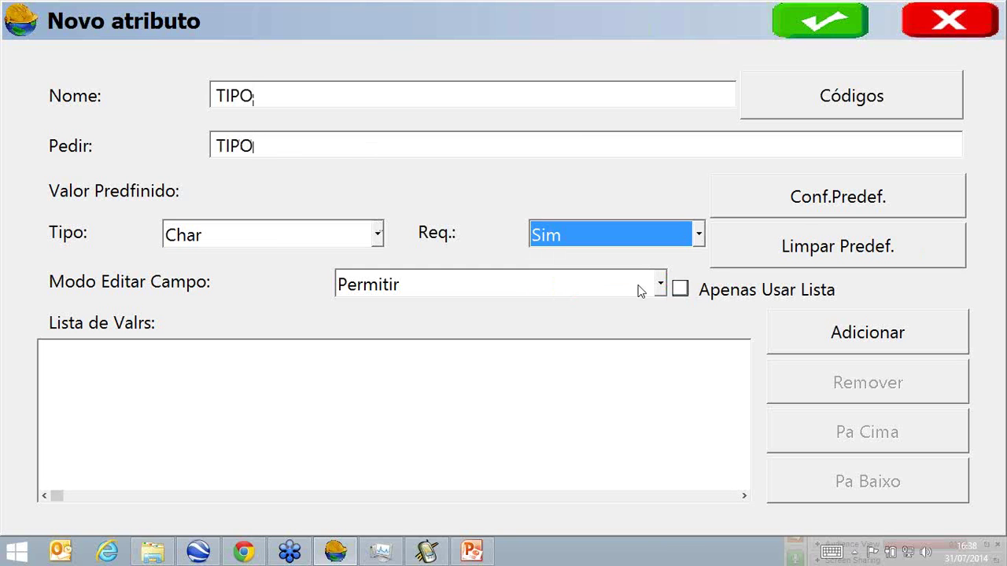
left_click(680, 290)
left_click(769, 338)
type("URBANO")
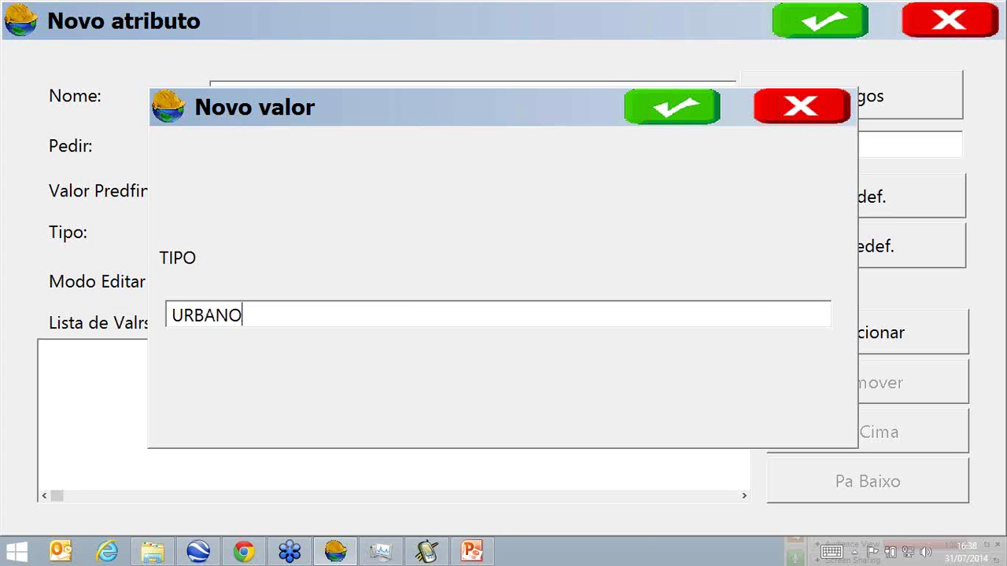
left_click(655, 111)
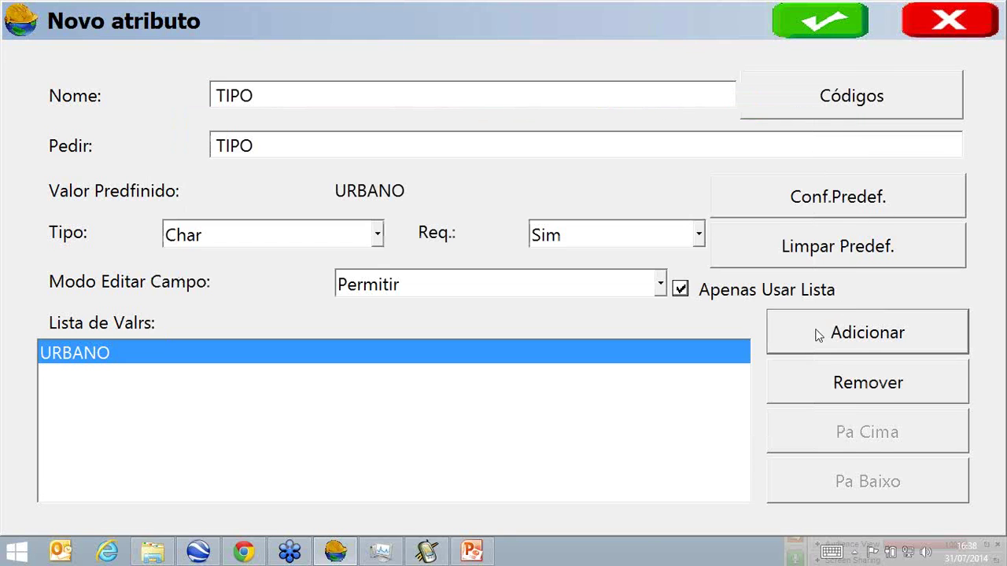
left_click(820, 338)
type("RURAL")
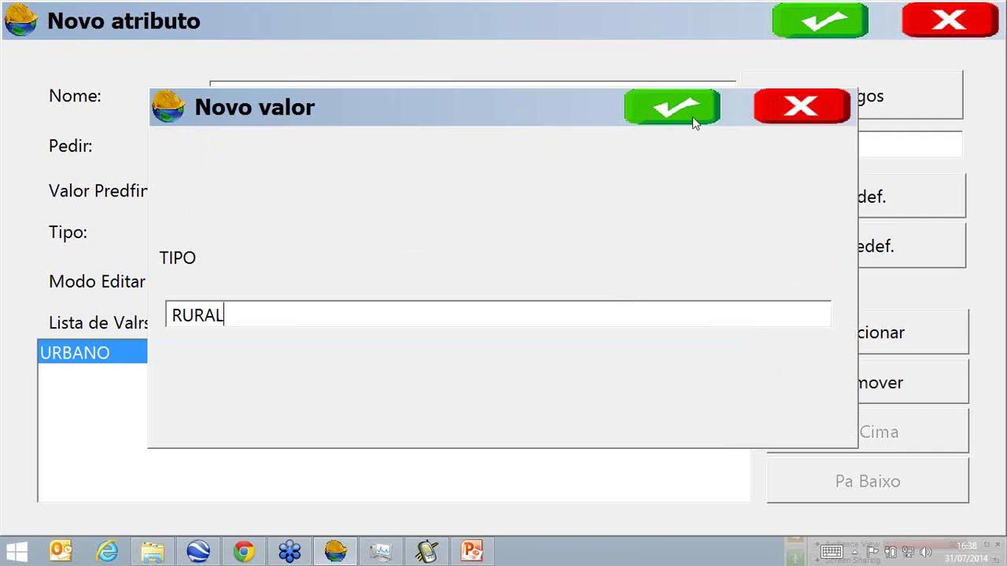
left_click(692, 116)
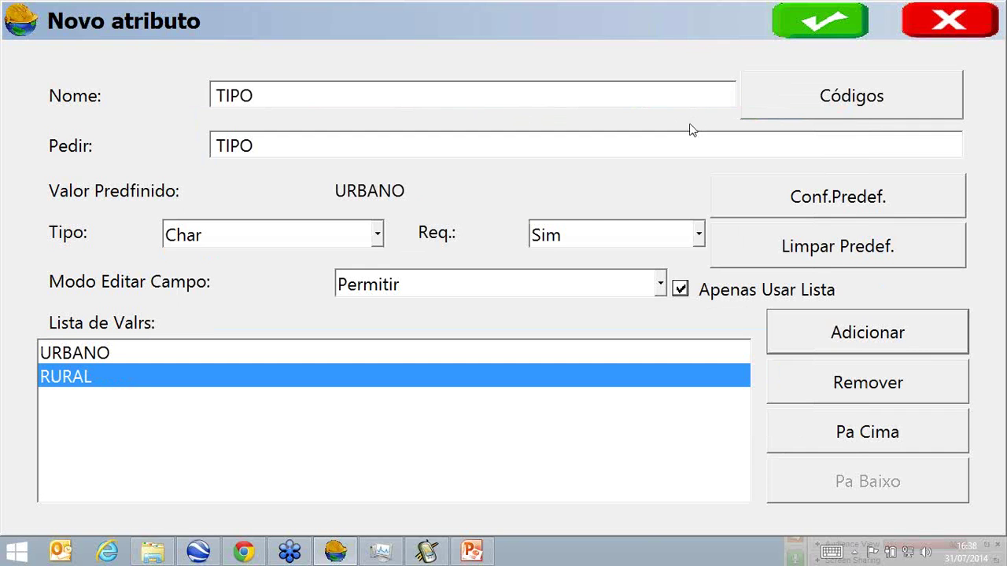
left_click(799, 27)
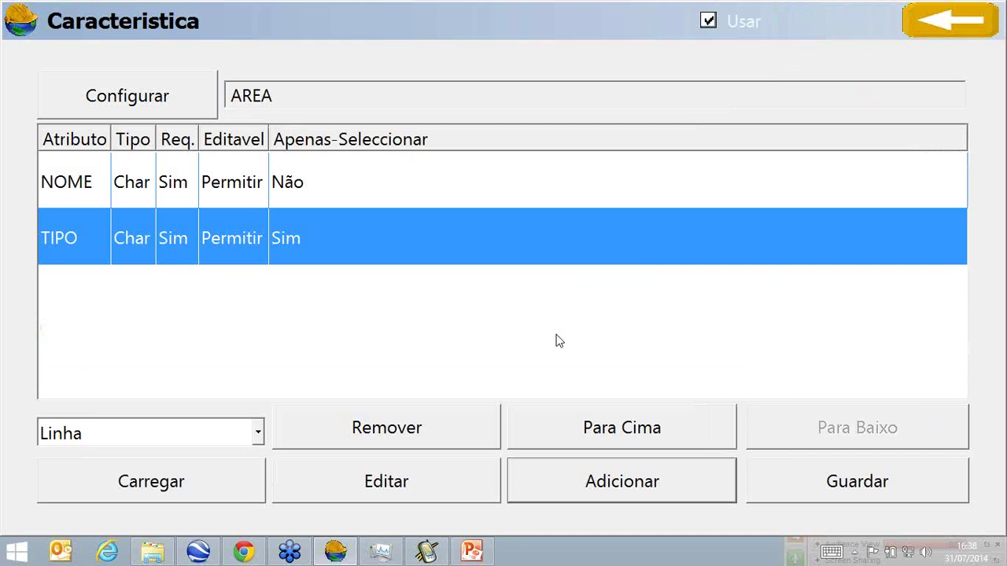
Create attribute EDIFICACAO with prompt EDIFICACAO, required and limited to list values.
left_click(596, 481)
type("EDIFICACAO")
left_click(319, 148)
type("EDIFICACA")
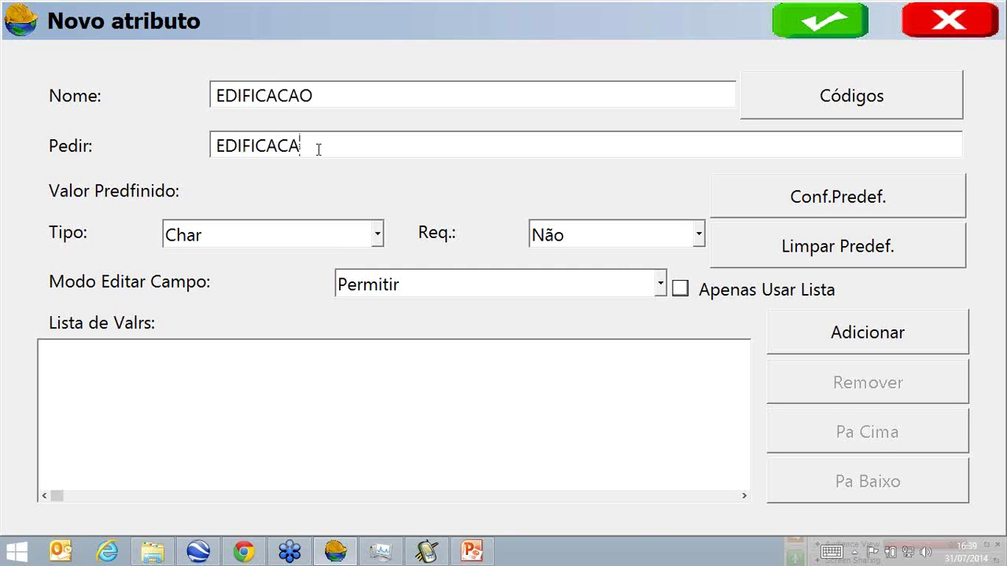
type("O")
left_click(698, 237)
left_click(653, 288)
left_click(681, 290)
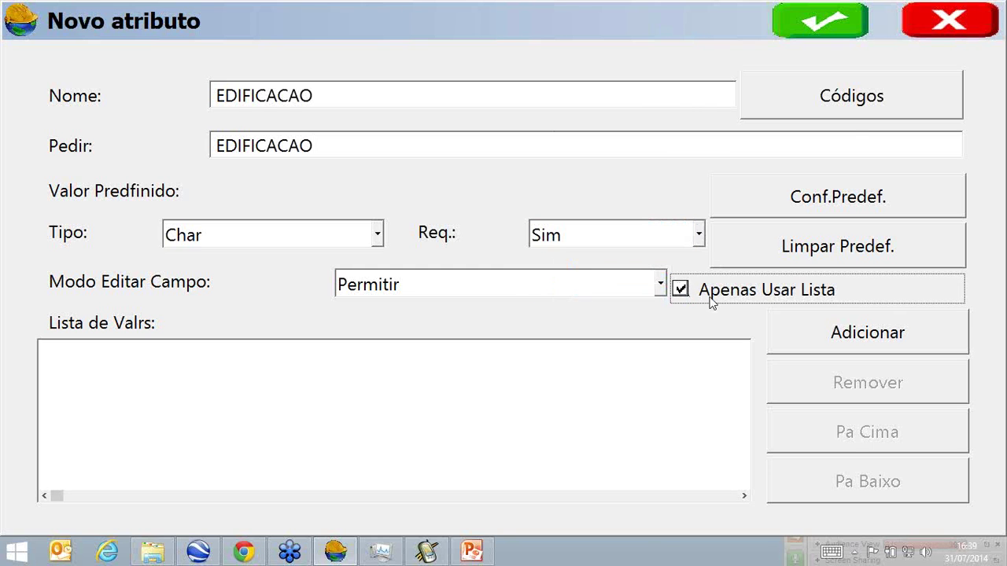
Fill the EDIFICACAO list with PREDIO, RESIDENCIA, LOTE and RURAL, then save the attribute.
left_click(834, 329)
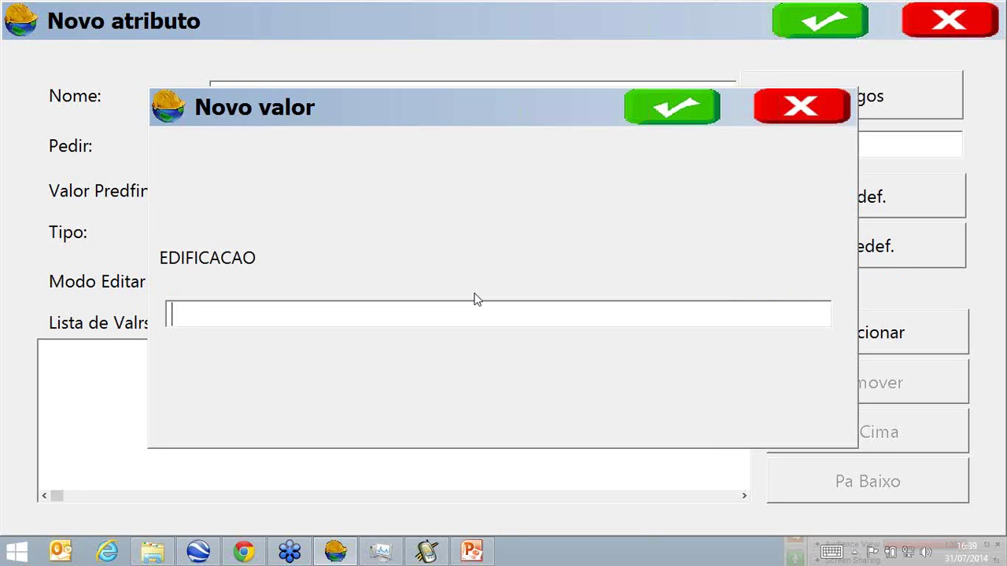
type("PREDIO")
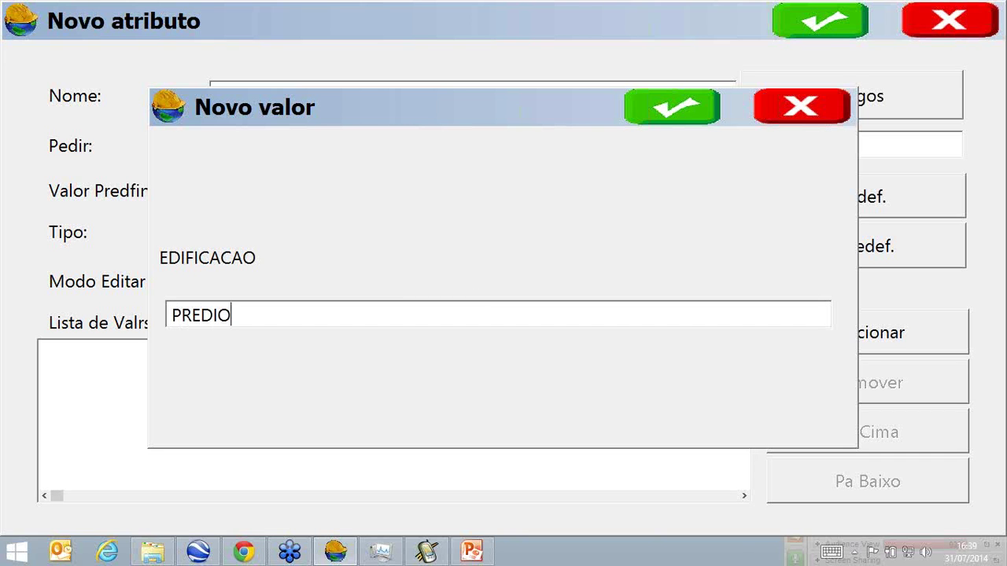
left_click(697, 101)
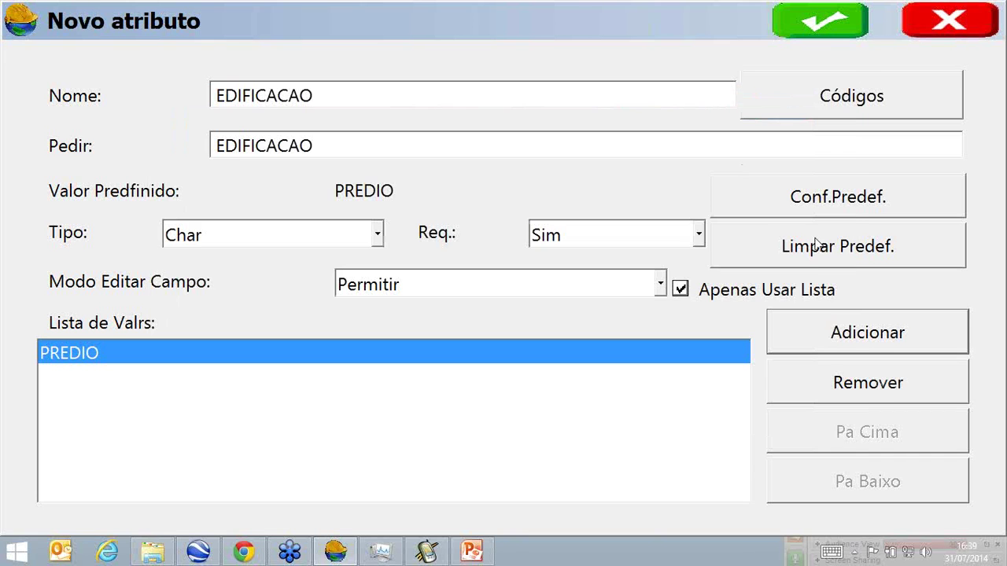
left_click(865, 337)
type("RESIDENCIA")
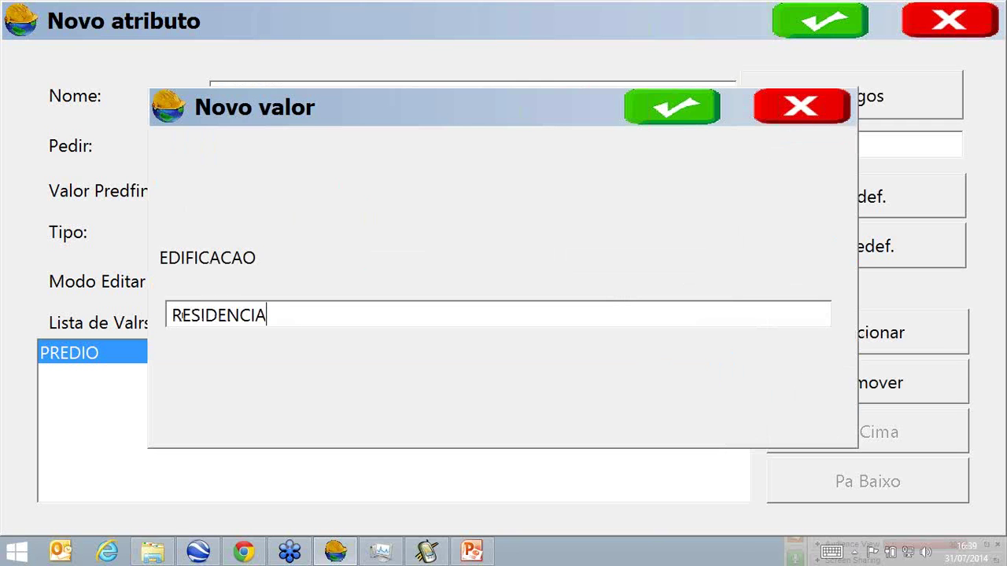
left_click(692, 112)
left_click(916, 348)
type("LOTE")
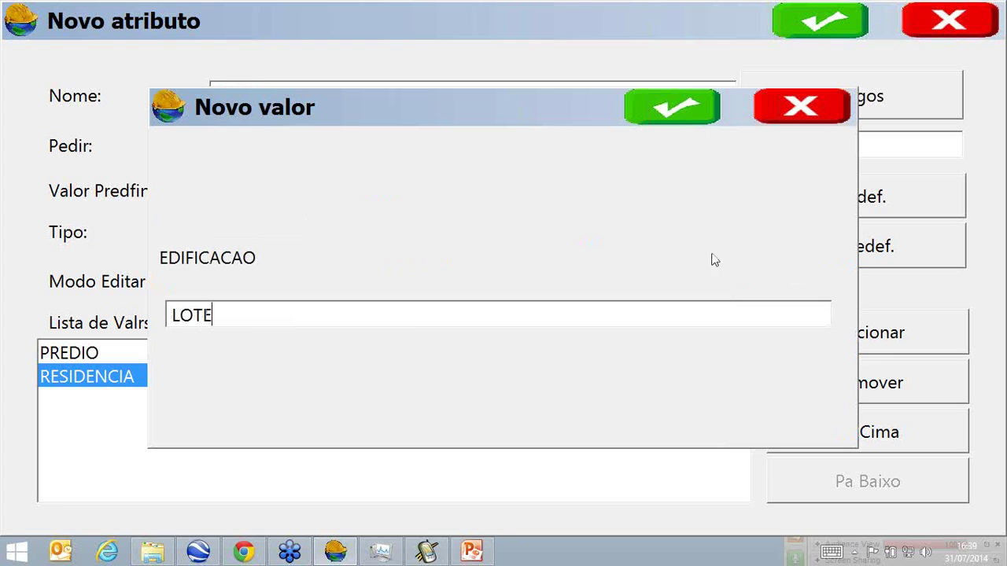
left_click(712, 94)
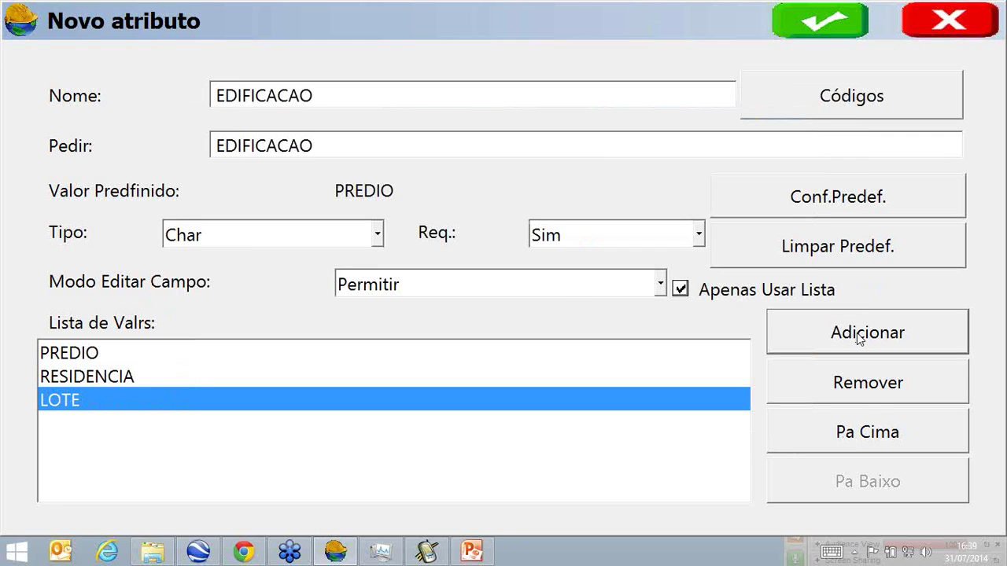
left_click(859, 334)
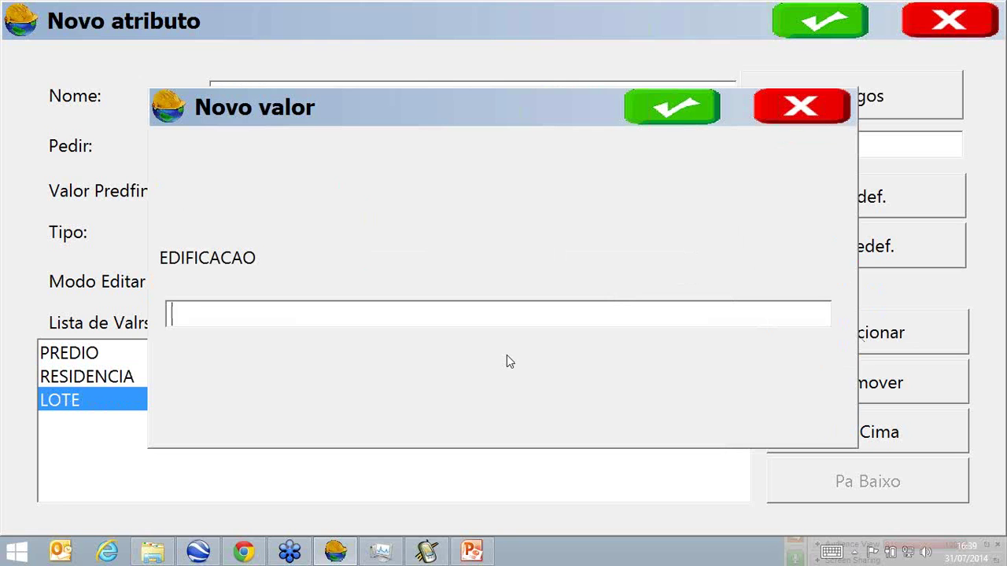
type("RURAL")
left_click(690, 116)
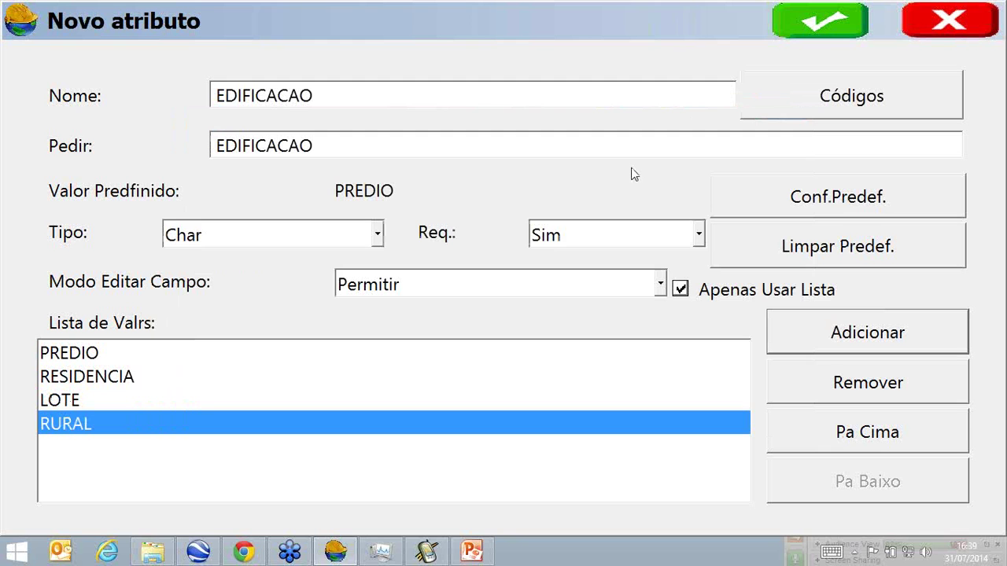
left_click(781, 30)
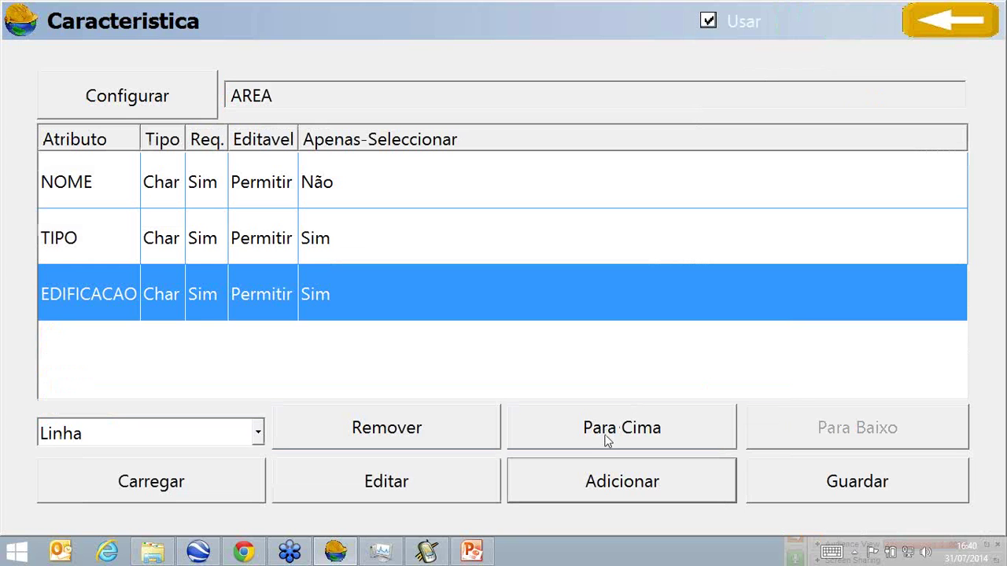
Add the special code PERIMETRO_DWG as a new attribute of AREA.
left_click(665, 482)
left_click(827, 93)
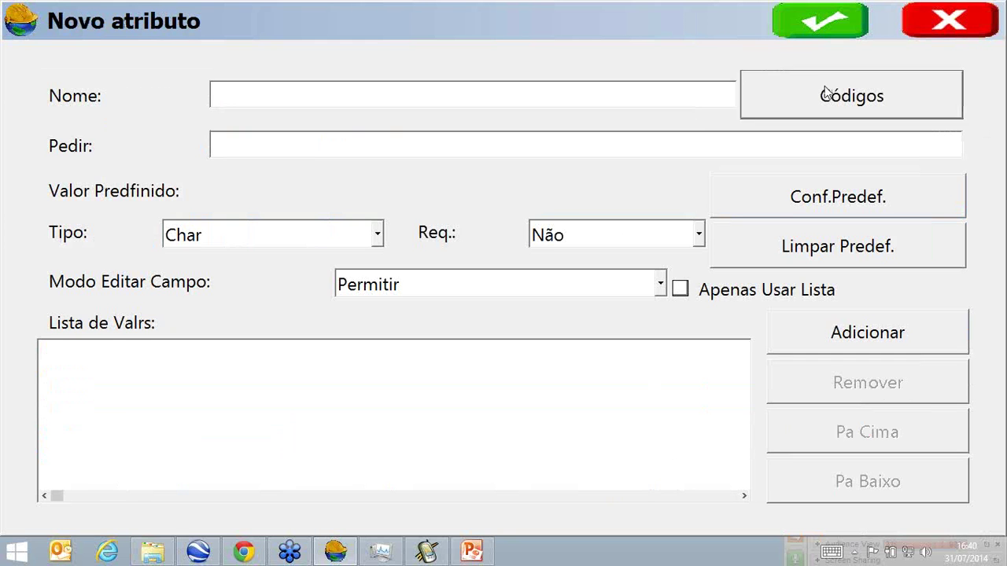
left_click(376, 208)
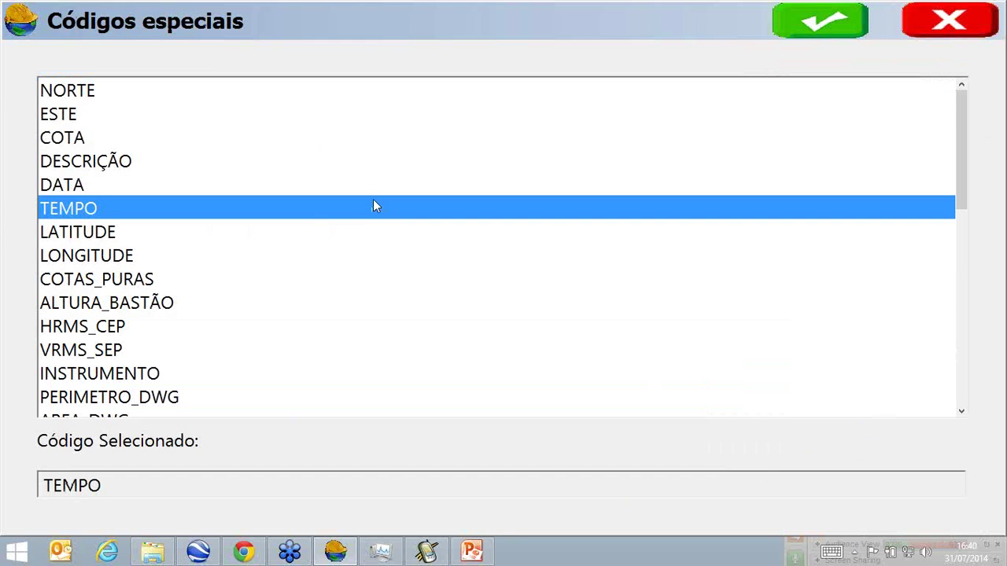
scroll(377, 196, "down", 6)
scroll(386, 194, "up", 6)
scroll(330, 189, "down", 3)
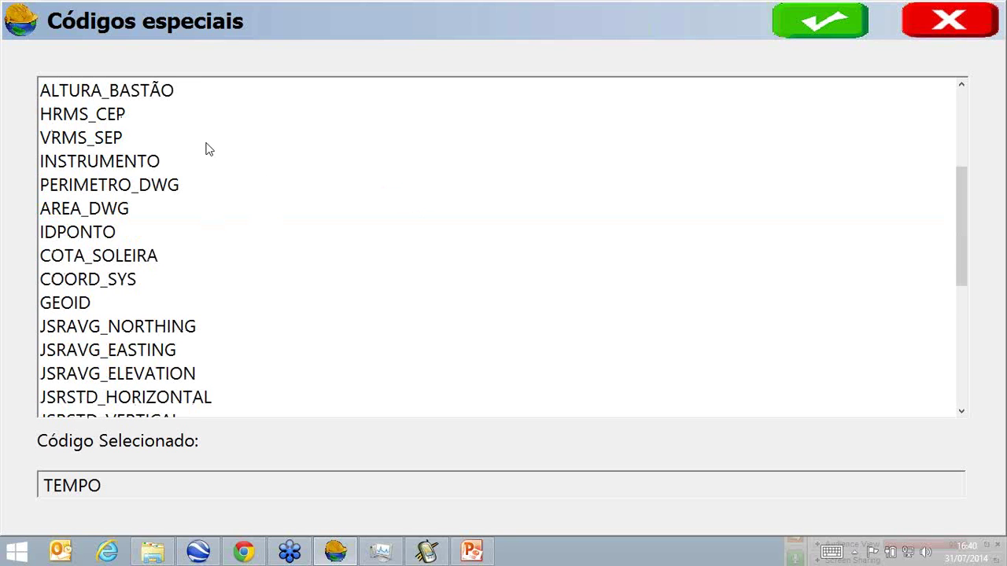
left_click(176, 189)
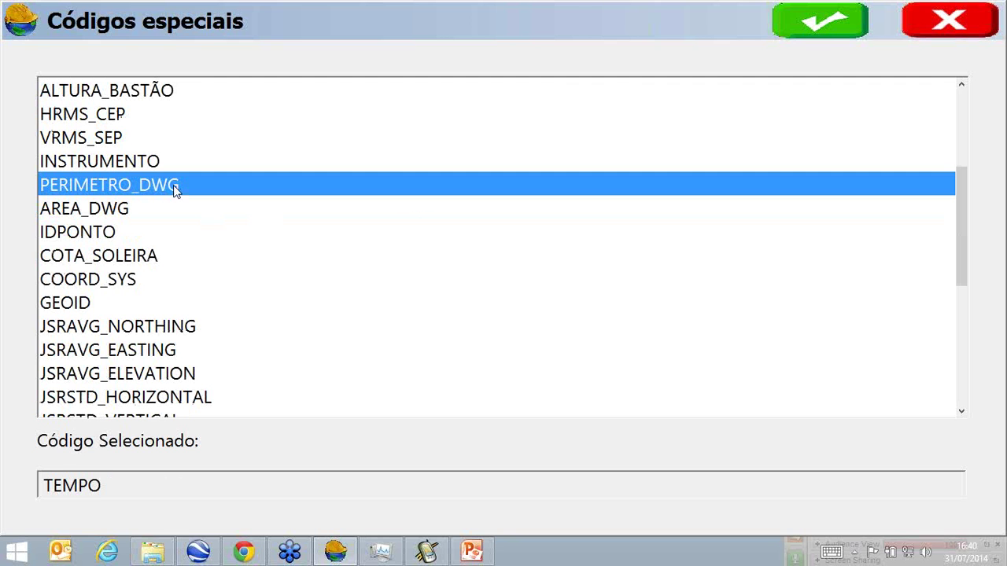
left_click(795, 29)
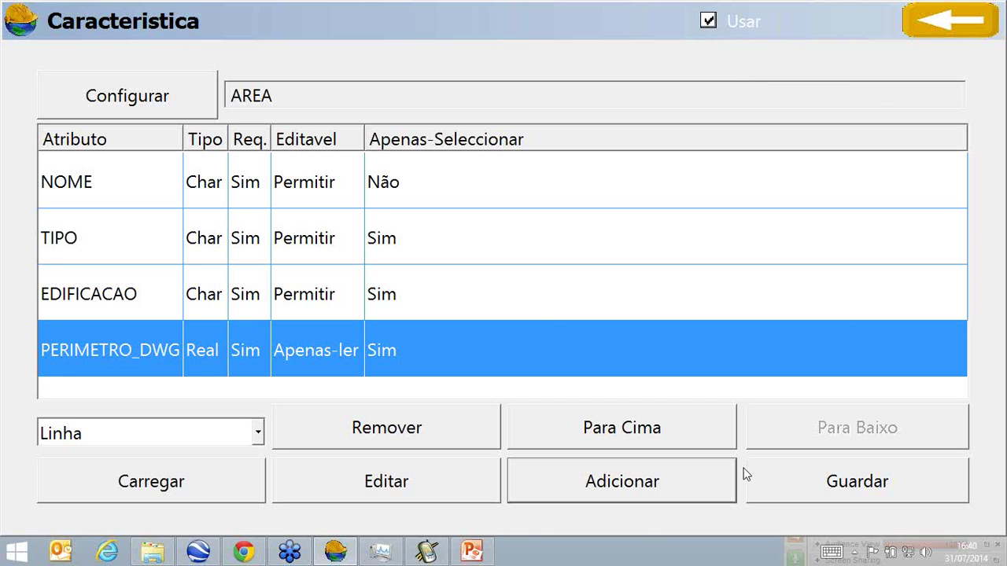
Add the special code AREA_DWG as another attribute and leave the attribute list.
left_click(586, 483)
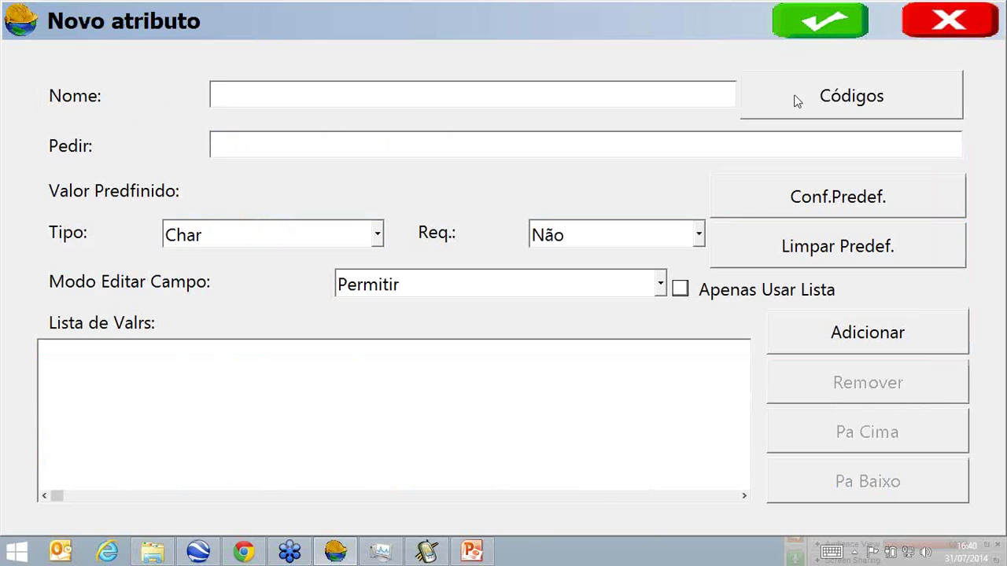
left_click(798, 97)
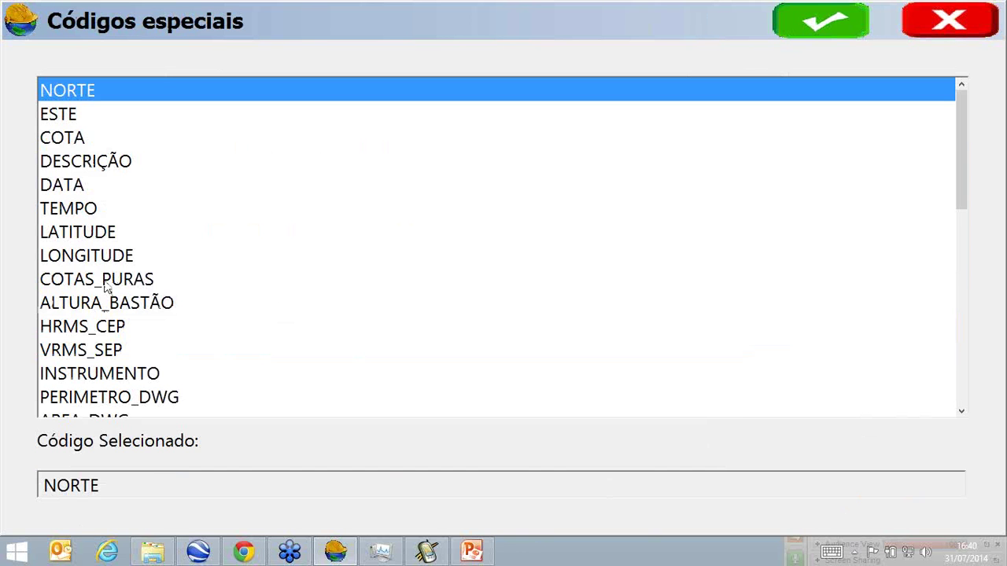
left_click(116, 351)
scroll(121, 353, "down", 2)
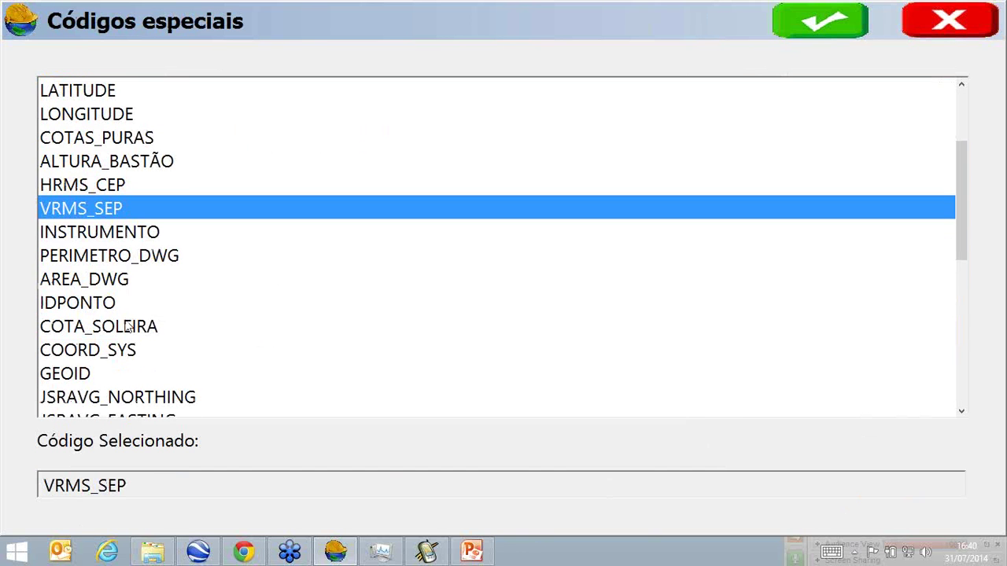
left_click(111, 282)
left_click(829, 21)
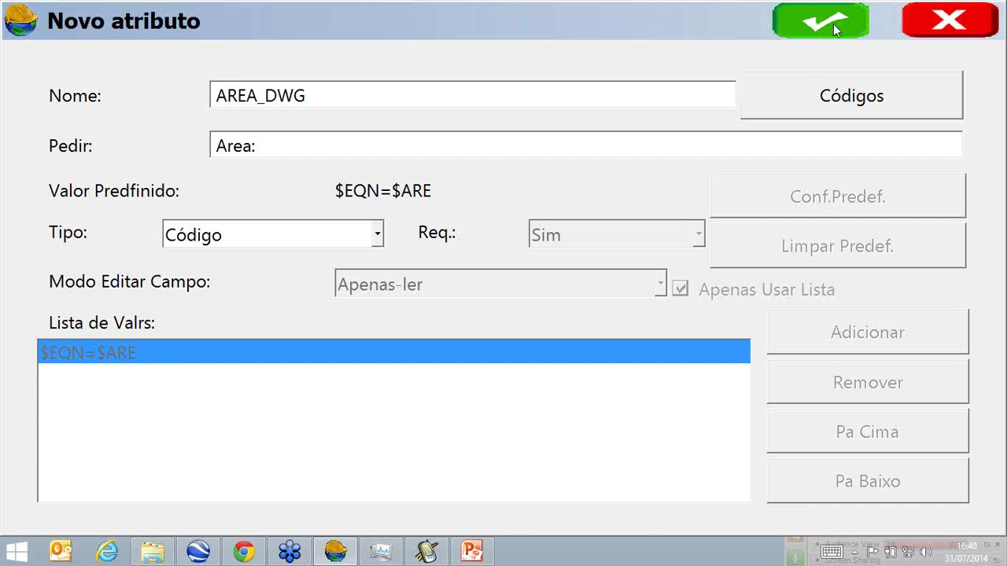
left_click(833, 24)
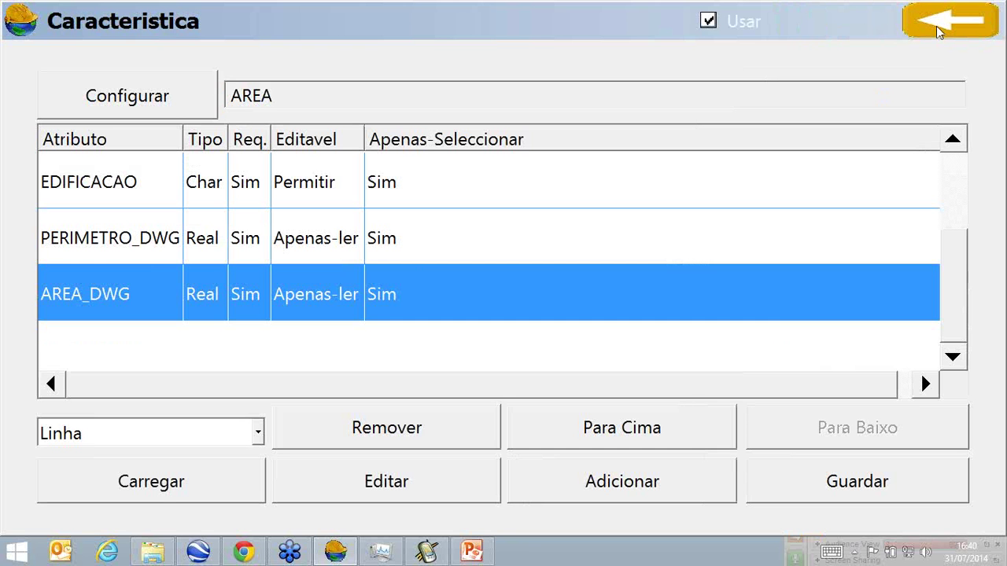
left_click(933, 33)
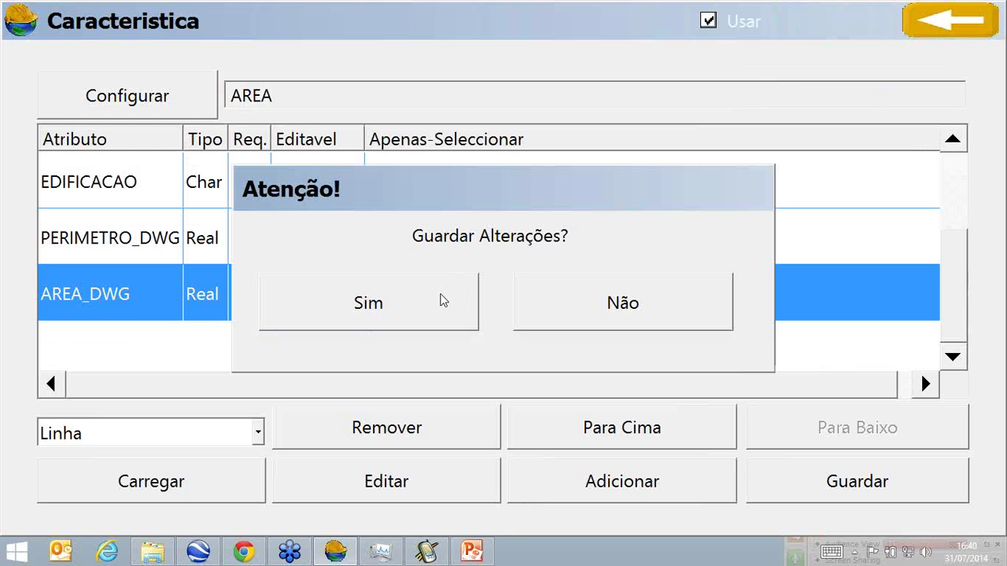
Confirm saving the AREA code's attributes, then save the code list holding AREA, LINHA and PONTO.
left_click(443, 300)
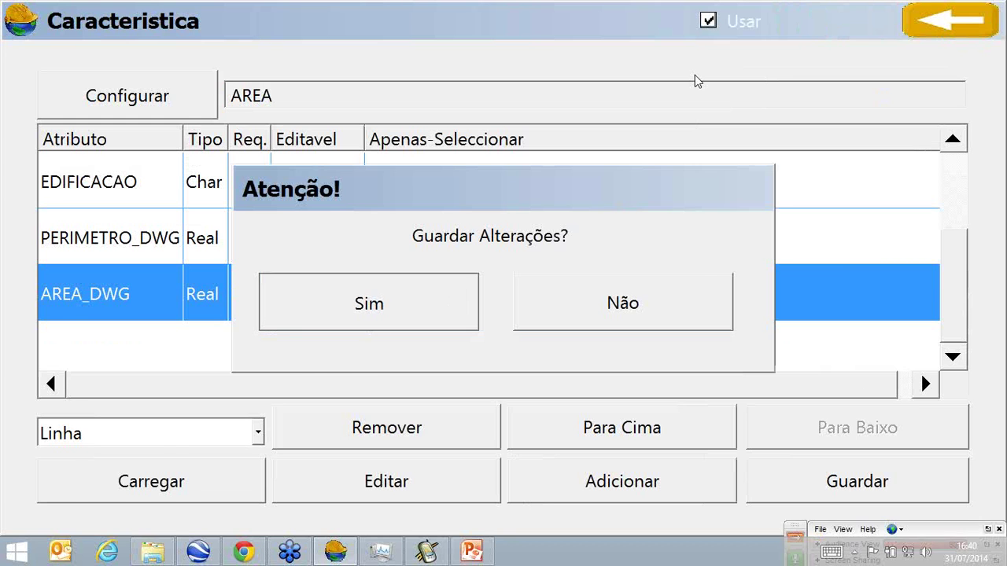
left_click(826, 35)
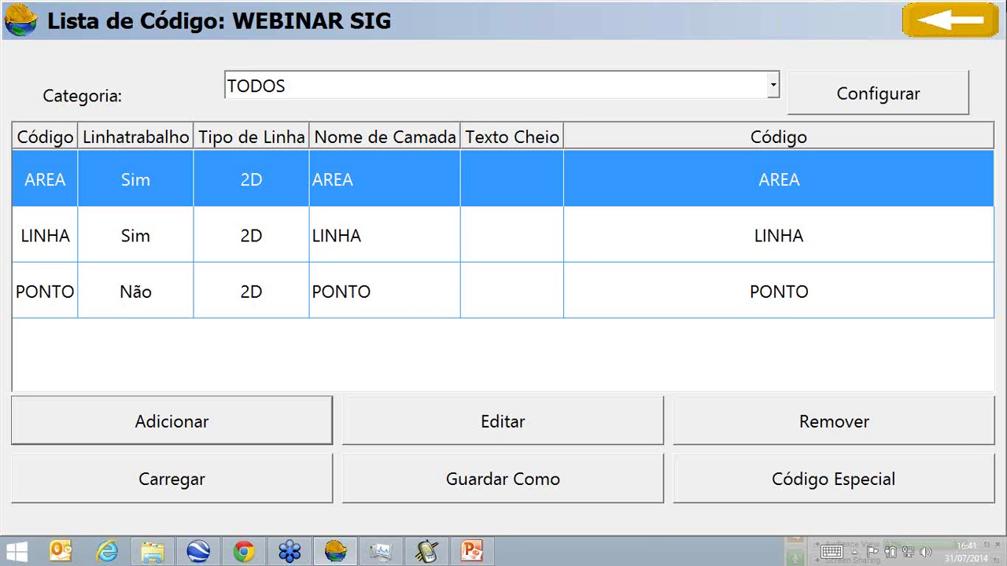
left_click(937, 22)
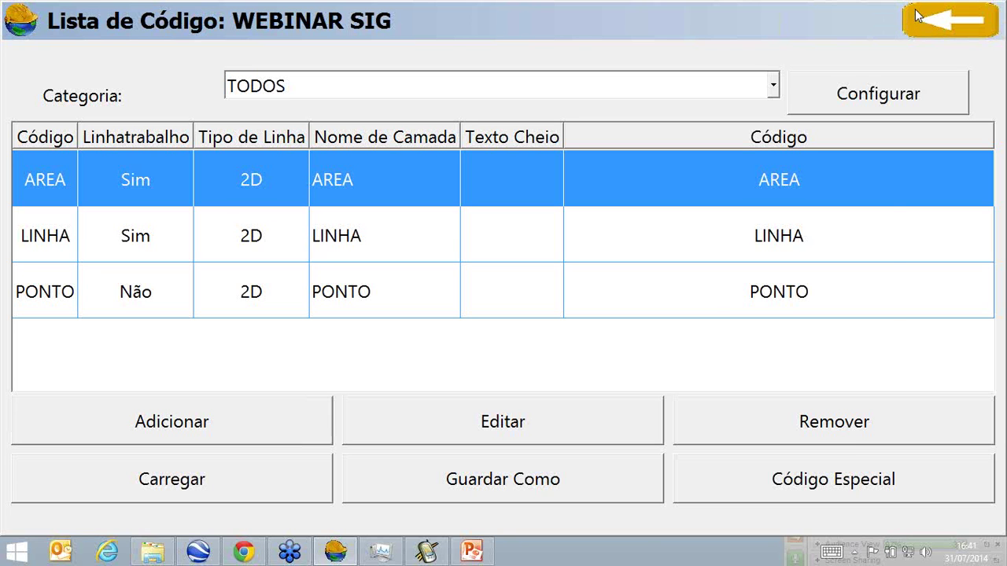
left_click(326, 328)
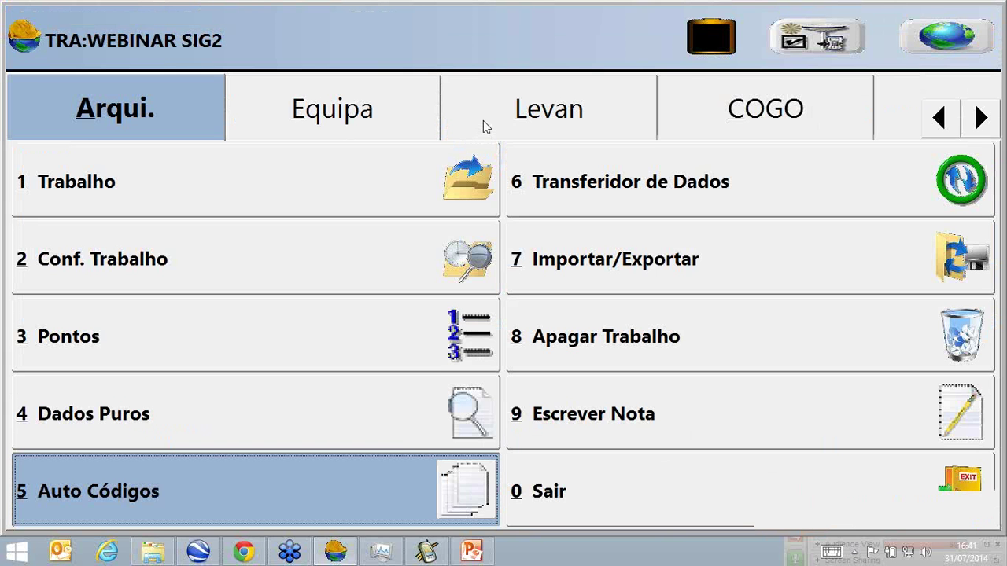
Start automatic interval recording from point A1 with description AREA.
left_click(485, 128)
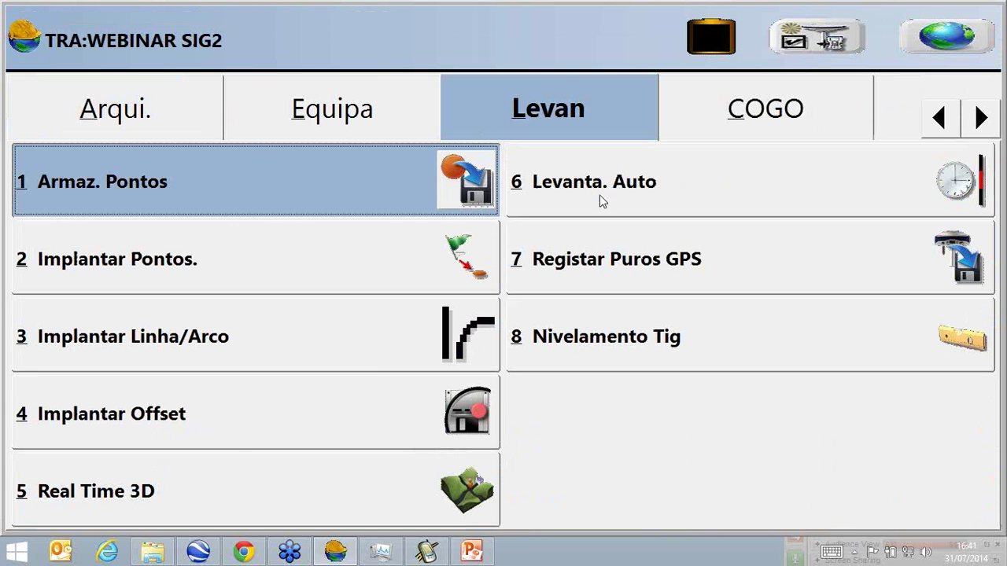
left_click(599, 195)
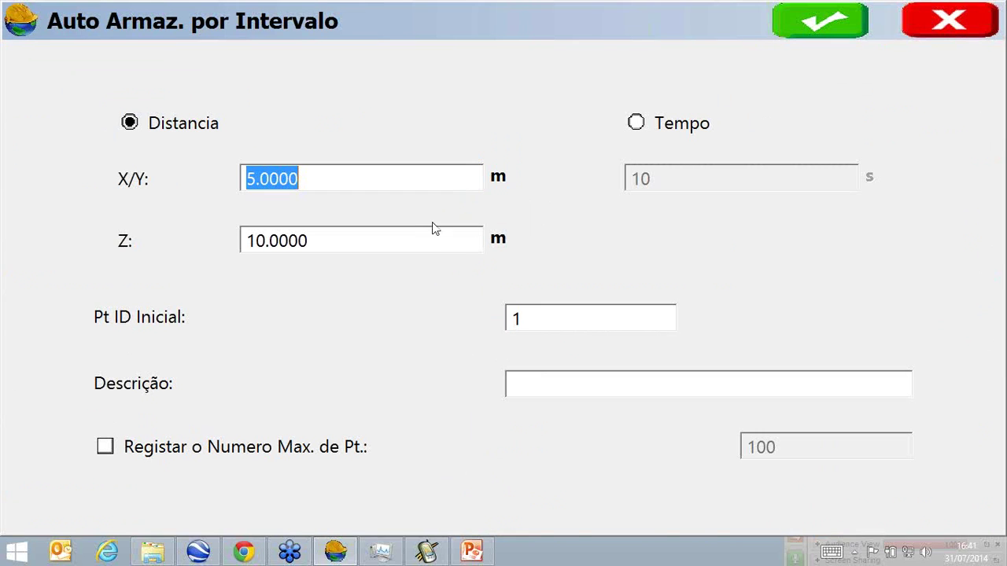
left_click_drag(537, 321, 516, 318)
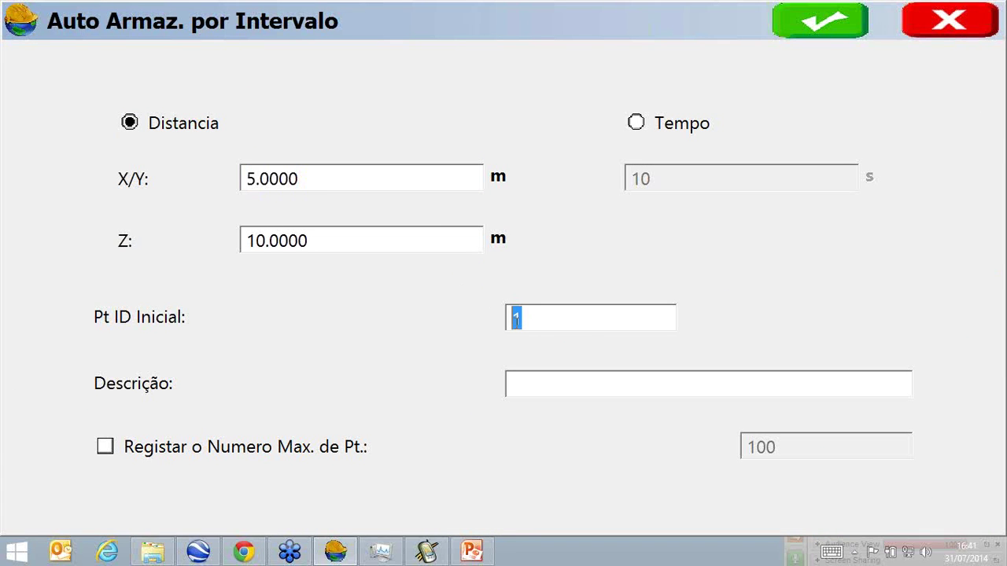
type("A1")
left_click(544, 387)
type("AREA")
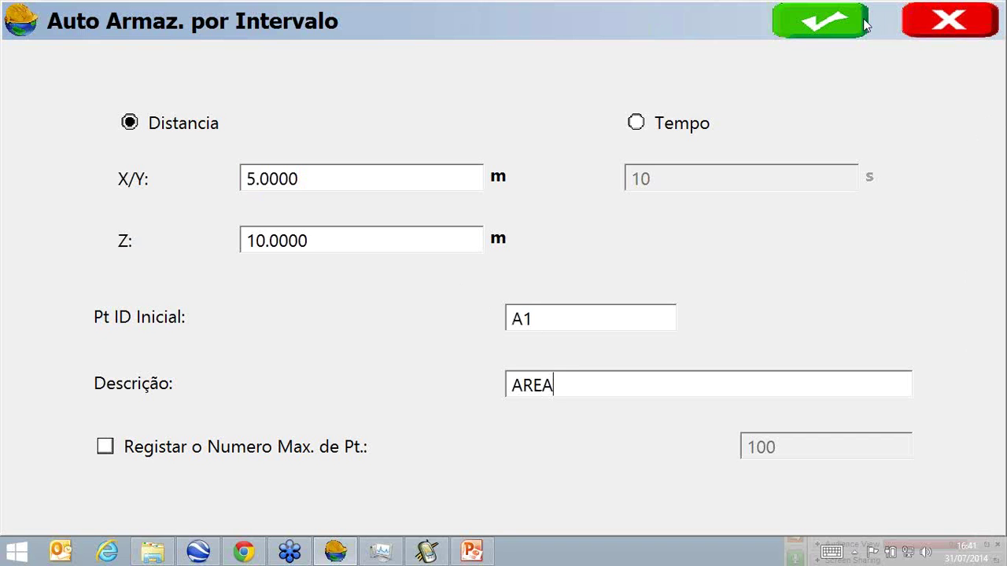
left_click(861, 28)
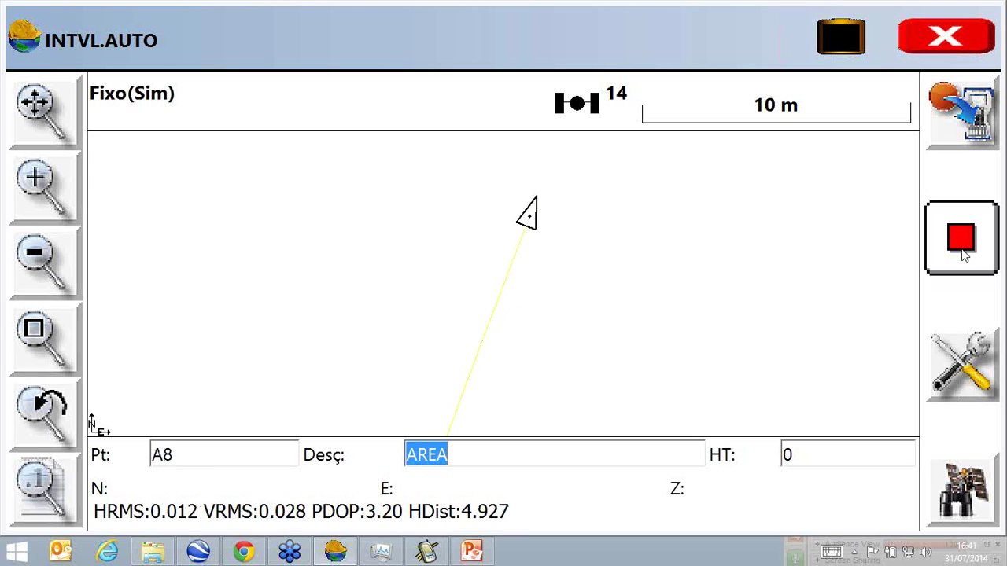
Stop recording and name the area EDIFICIO1 in its attributes.
left_click(963, 252)
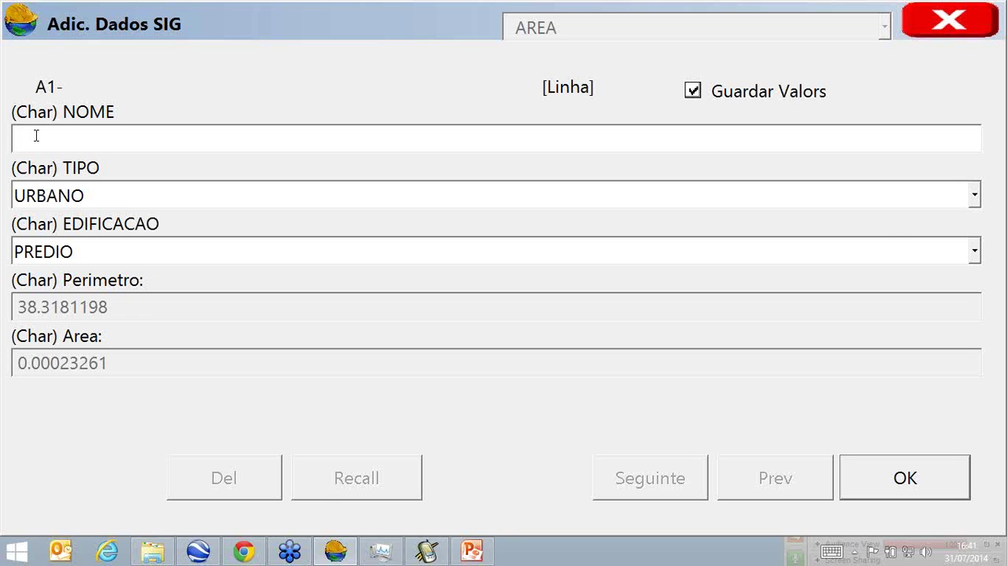
type("EDIFICIO1")
left_click(896, 480)
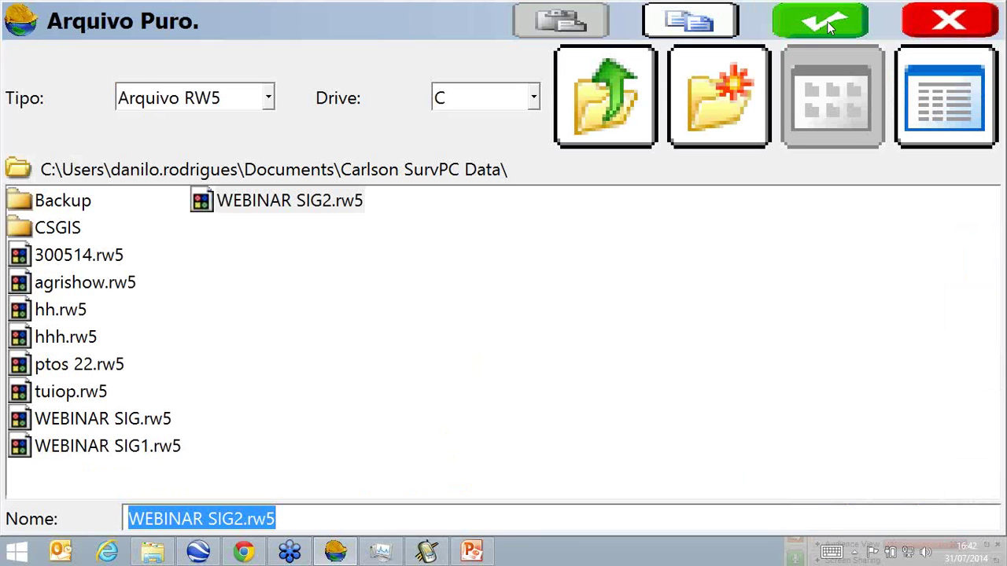
Open WEBINAR SIG2.rw5, scroll through points A1–A8 described AREA, then close it.
left_click(828, 26)
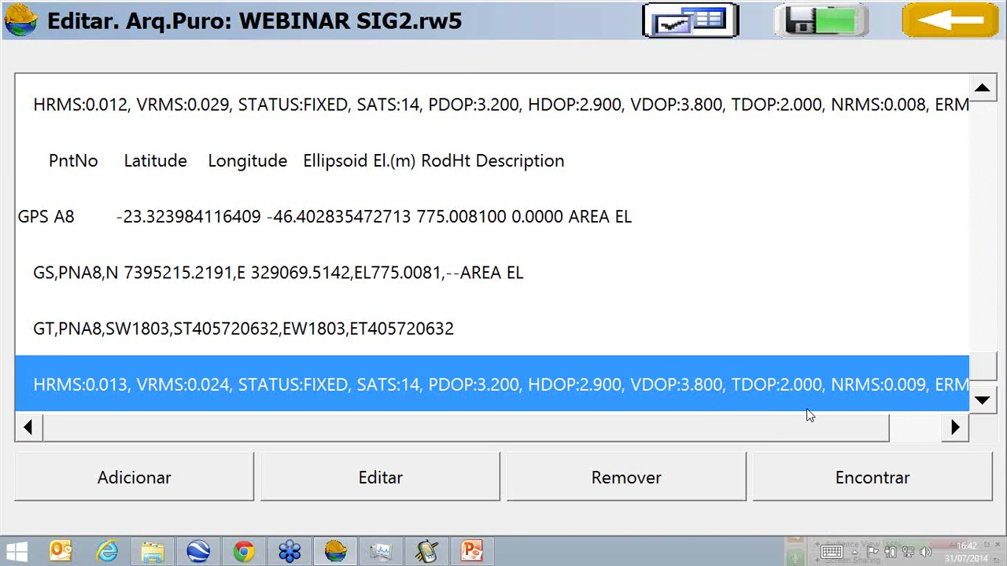
left_click_drag(788, 428, 811, 429)
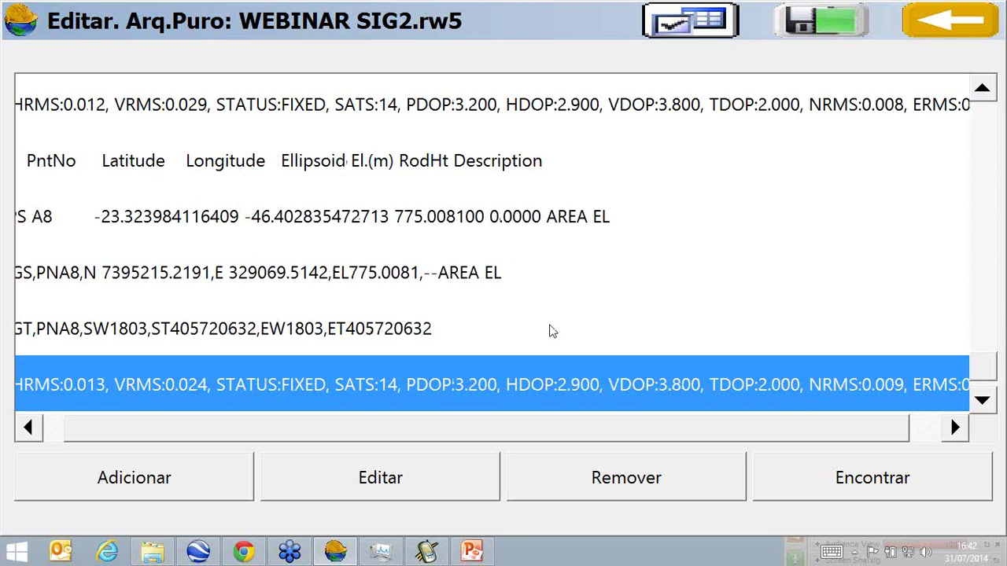
scroll(516, 313, "up", 1)
scroll(517, 313, "up", 8)
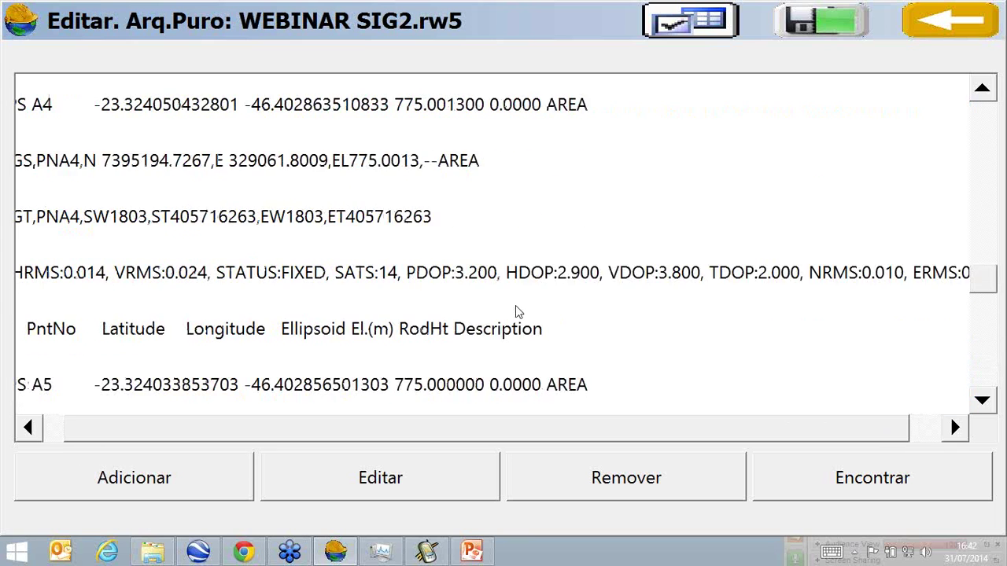
scroll(516, 313, "up", 10)
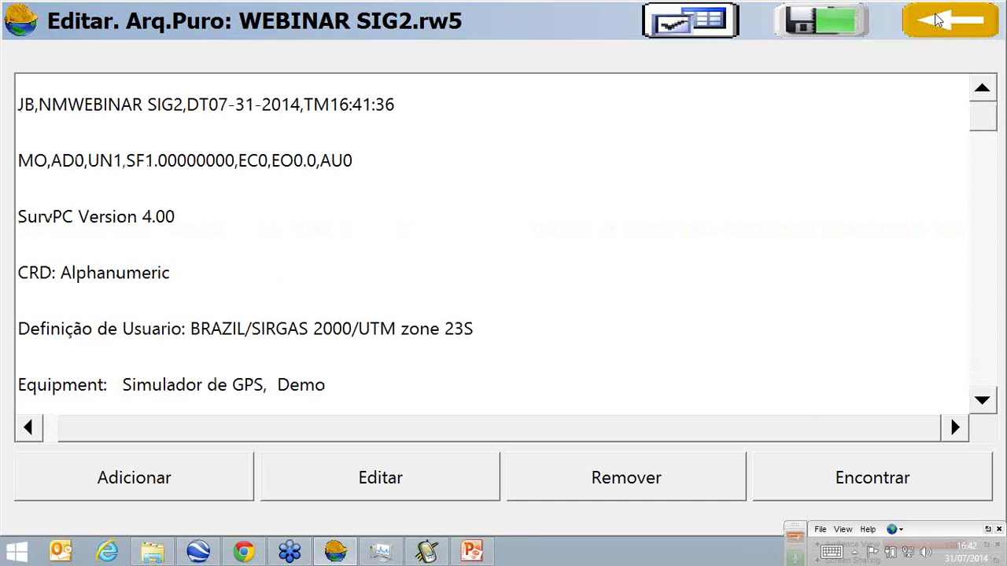
left_click(936, 20)
left_click(936, 19)
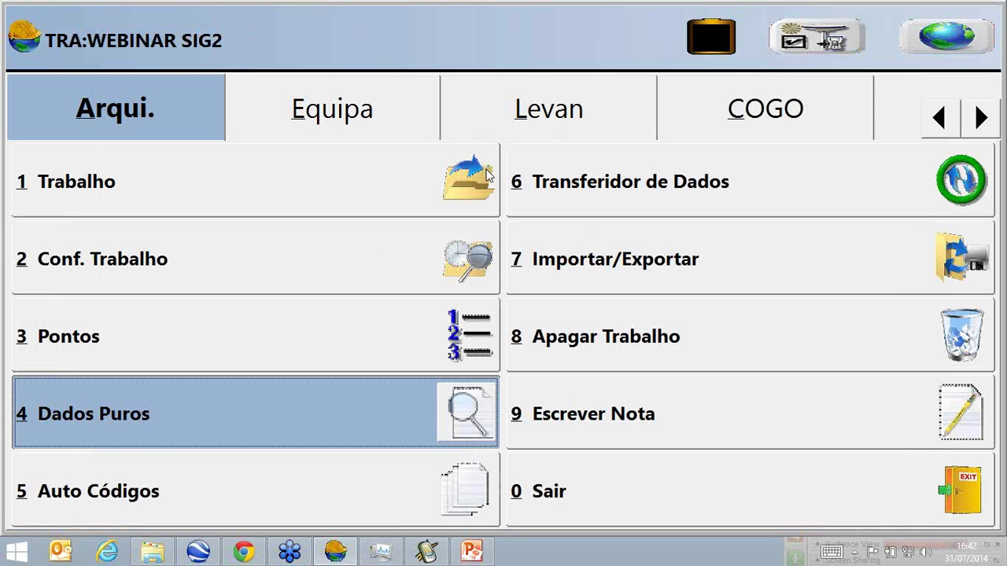
Store the current position as point P1 with description PONTO.
left_click(497, 131)
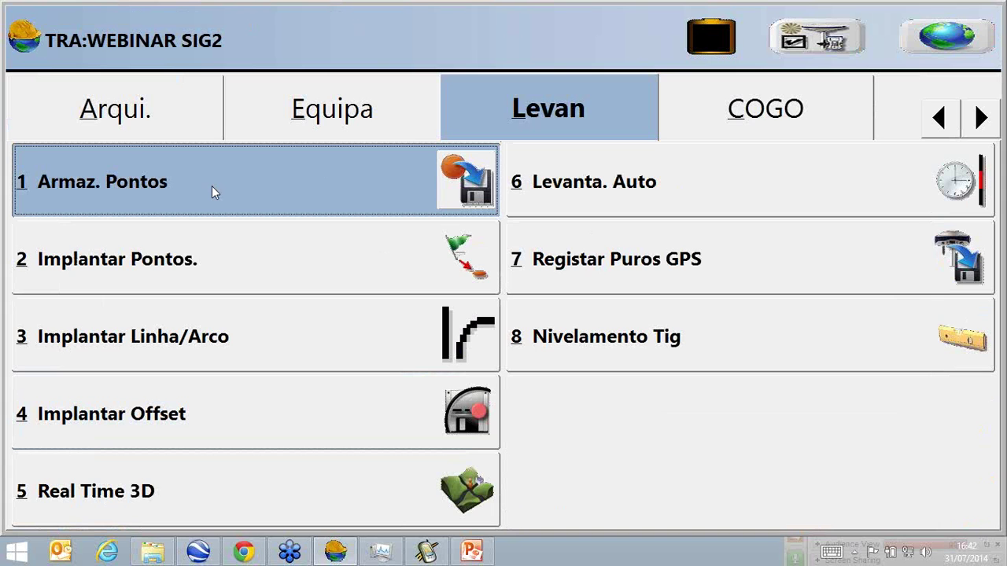
left_click(211, 186)
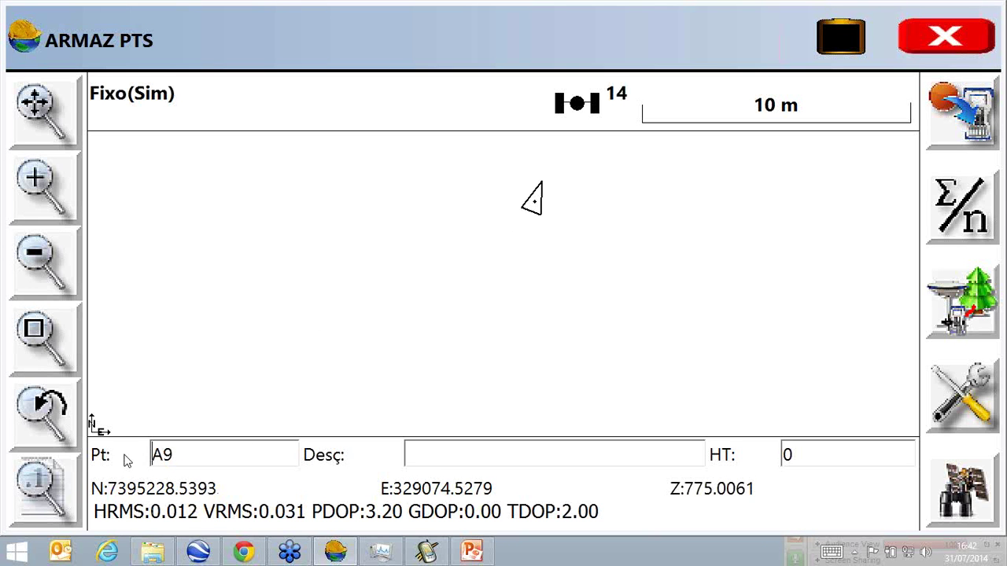
left_click_drag(186, 456, 126, 472)
type("P1")
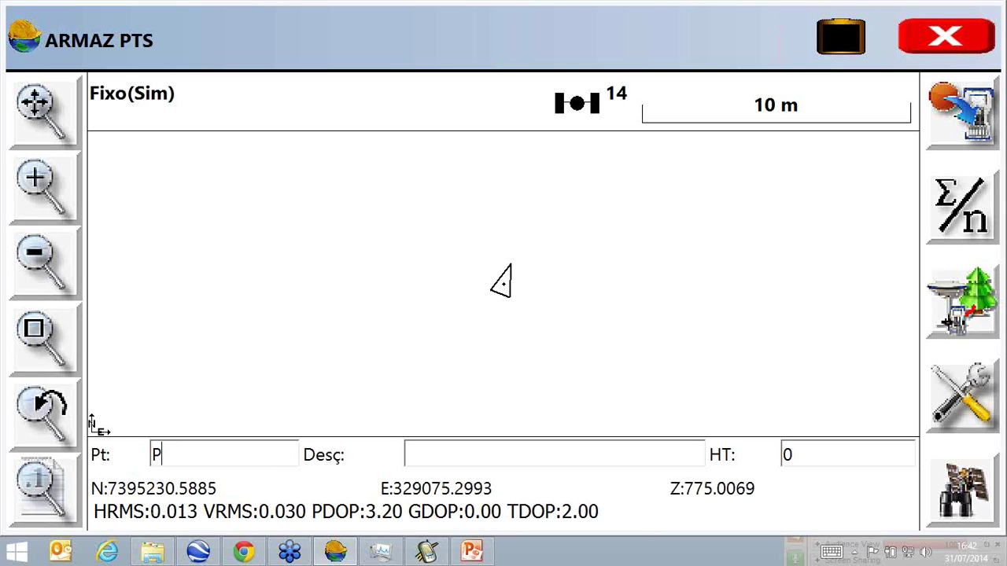
left_click(453, 452)
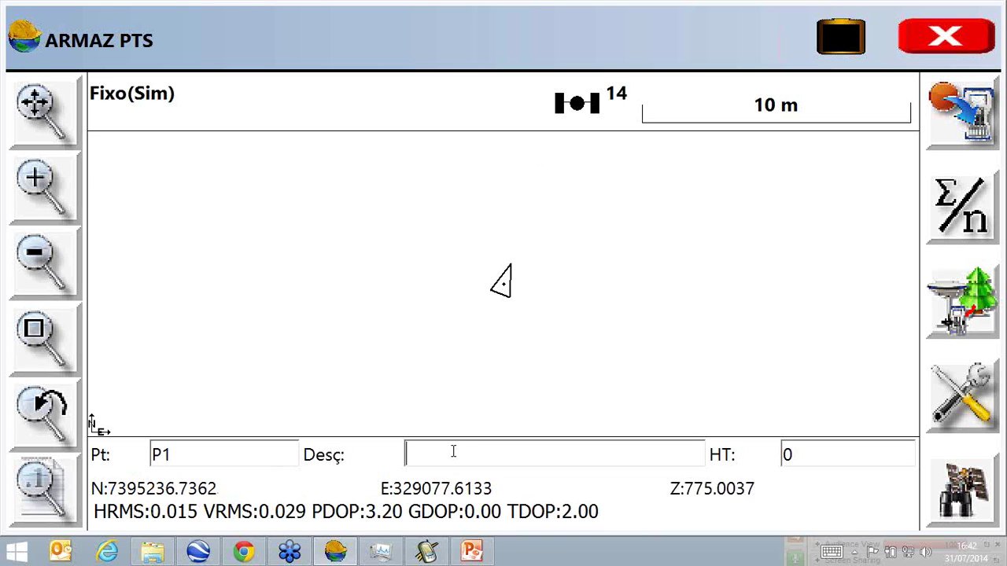
type("PONTO")
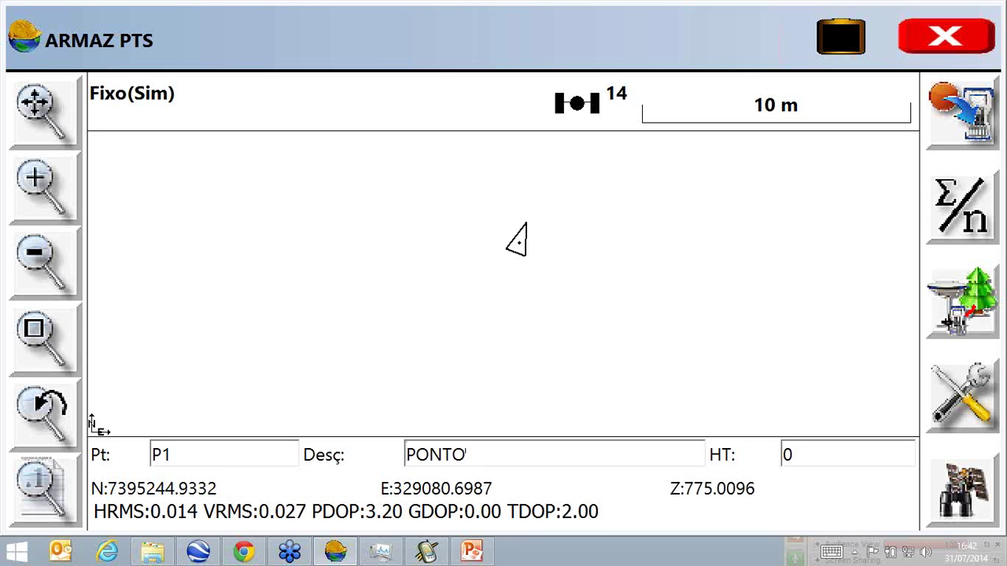
left_click(969, 131)
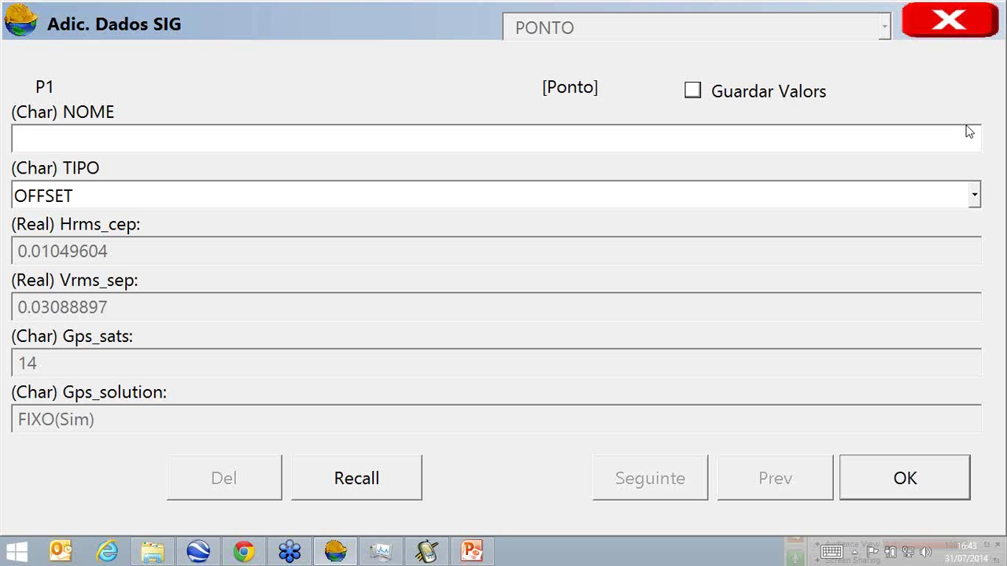
Keep attribute values for later points and set NOME CMG-2101, TIPO PONTO.
left_click(713, 99)
left_click(491, 139)
type("CMG-2")
type("101")
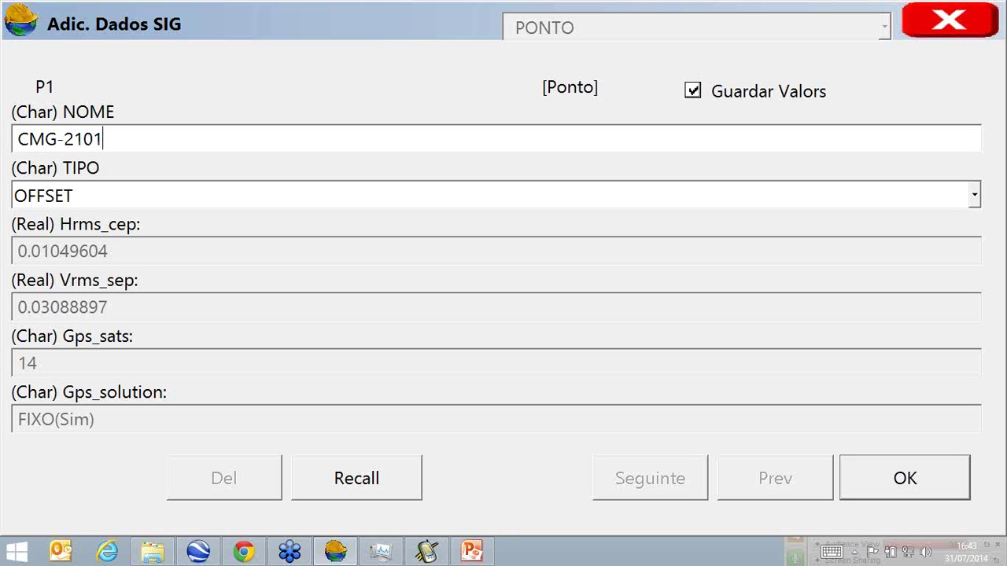
left_click(974, 198)
left_click(546, 293)
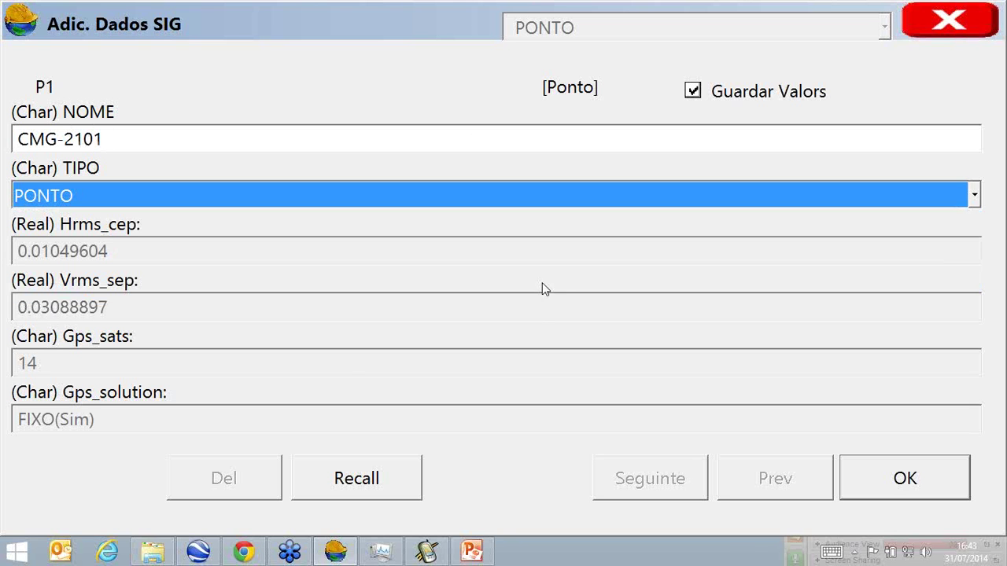
left_click(889, 490)
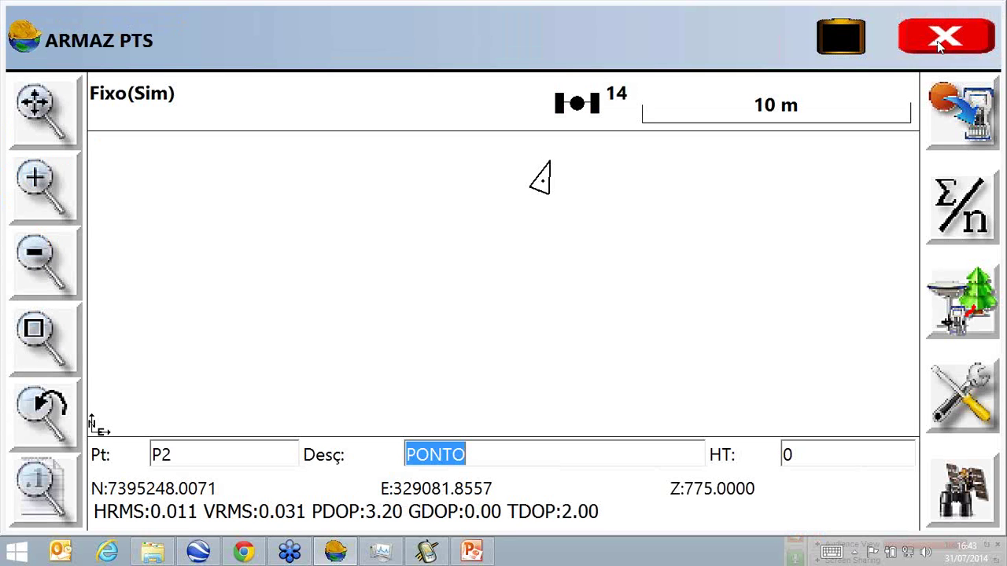
Check P1's NOME and TIPO records in WEBINAR SIG2.rw5, then return to the main menu.
left_click(940, 41)
left_click(818, 22)
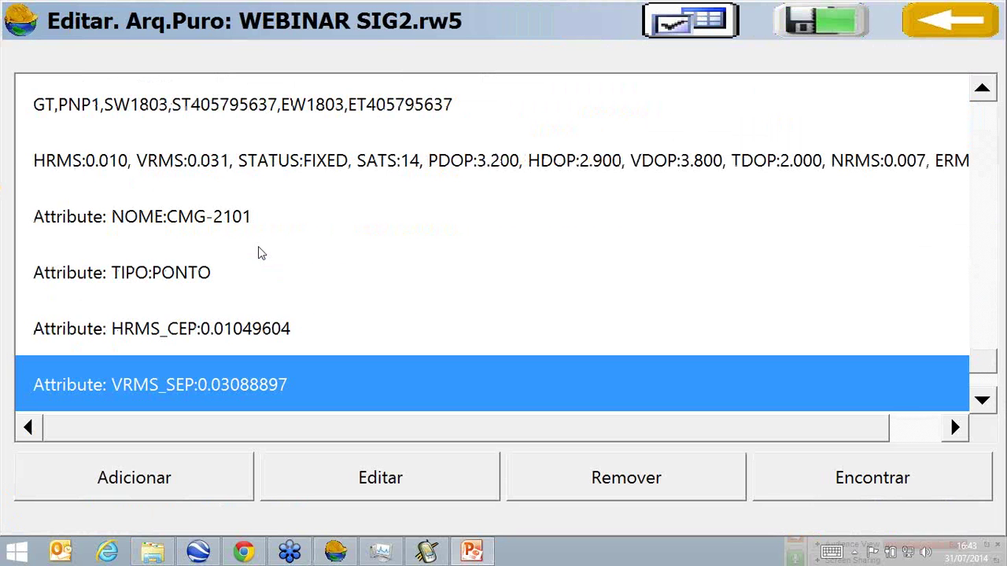
left_click(942, 13)
left_click(925, 21)
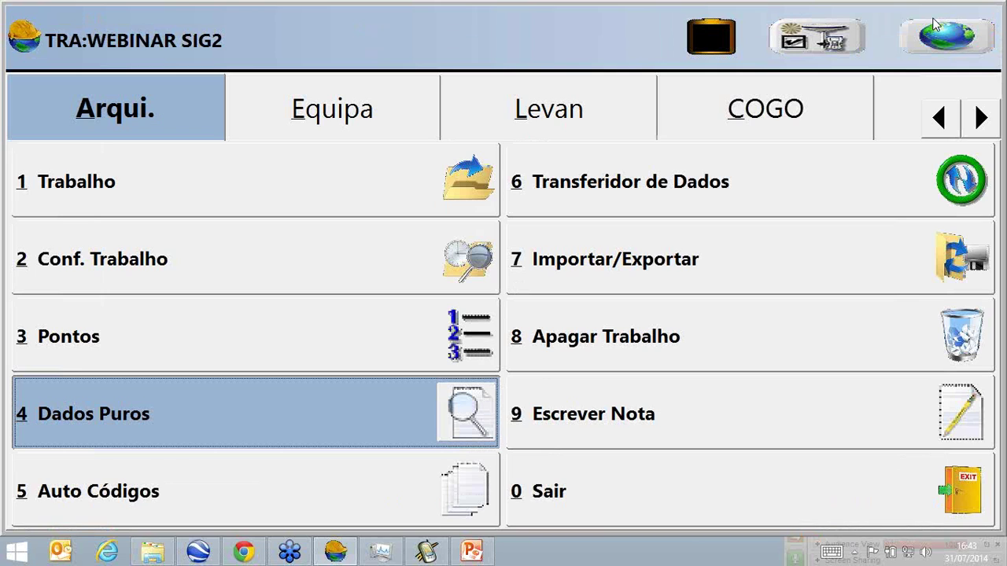
Start automatic interval recording from point L1 with description LINHA.
left_click(505, 118)
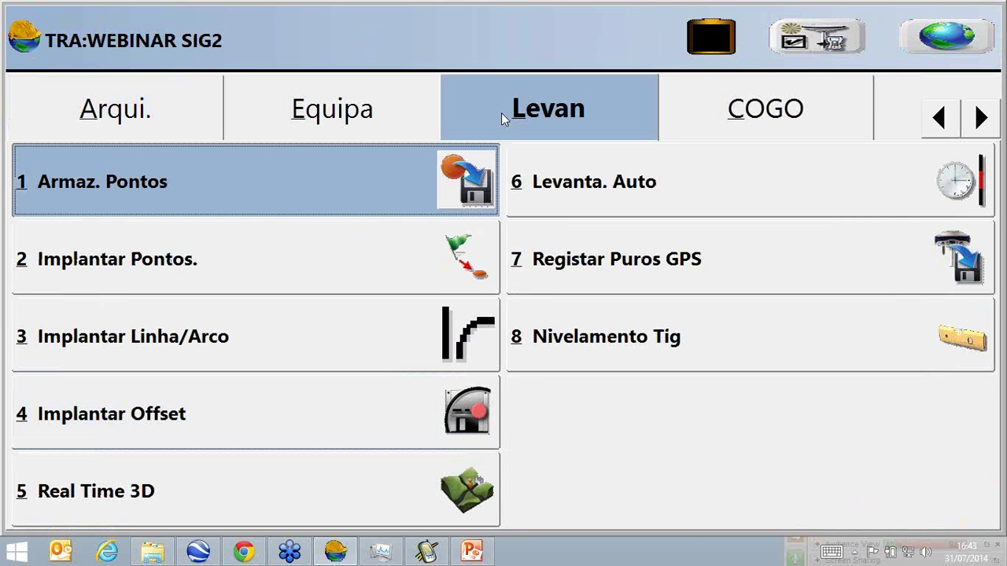
left_click(664, 183)
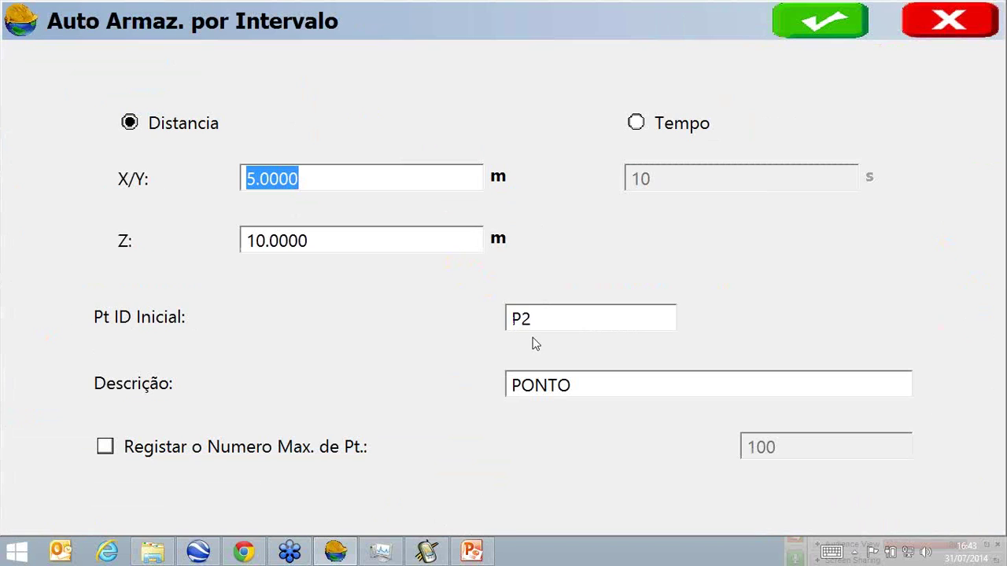
left_click(533, 325)
type("L1")
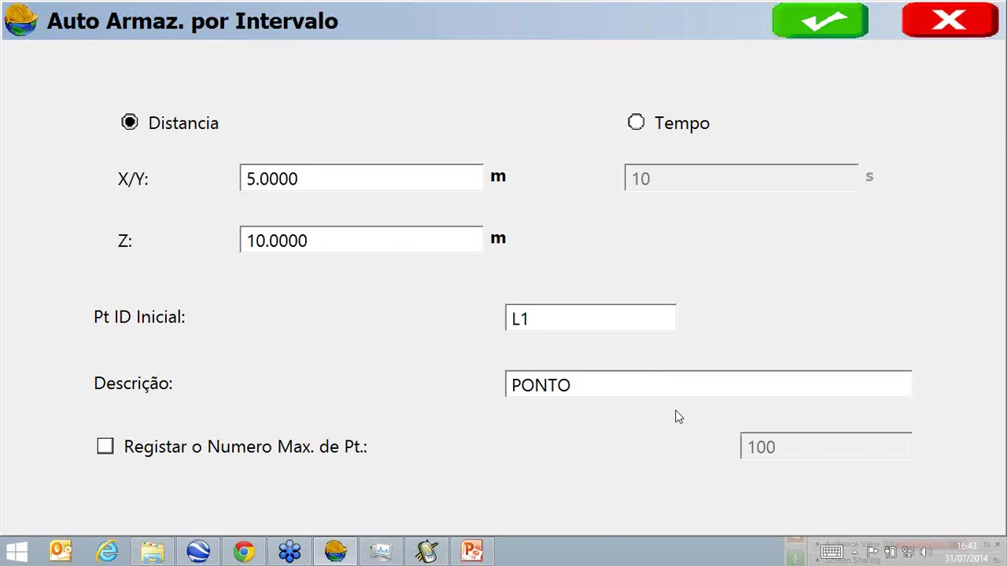
left_click(645, 390)
type("LINHA")
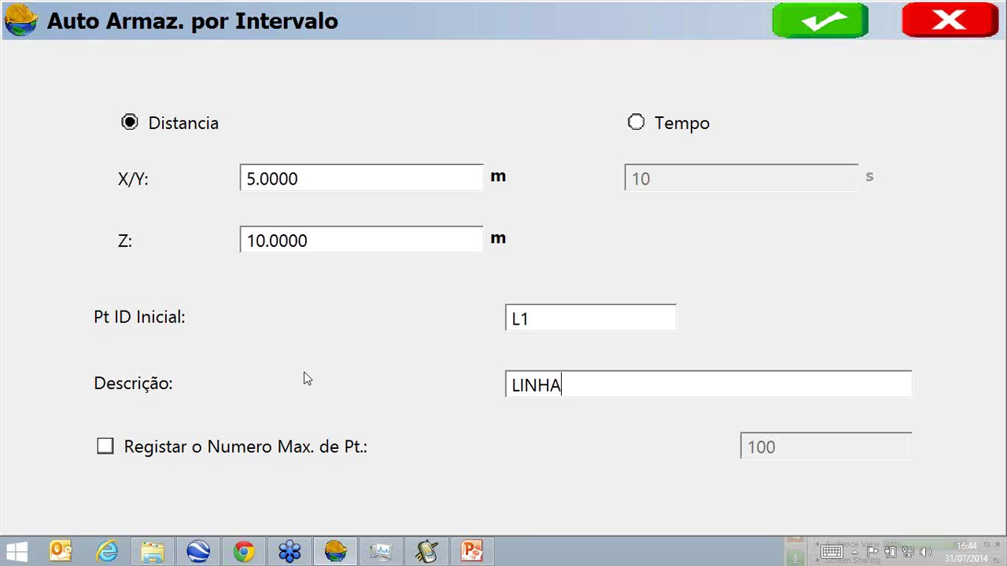
left_click(818, 21)
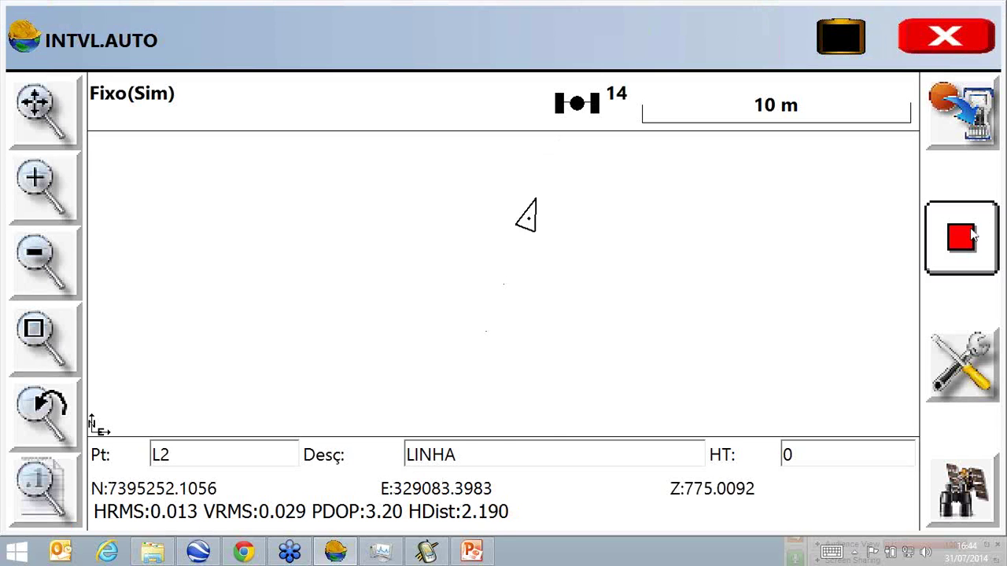
Stop the line and tag it NOME MARGINAL, TIPO N PAVIMENTADA, ESTRADA FEDERAL.
left_click(963, 238)
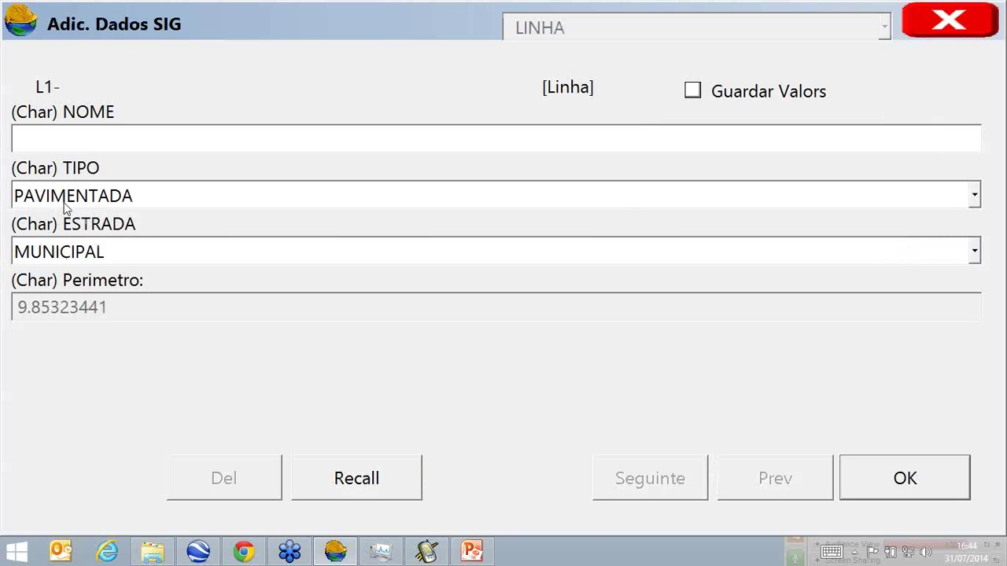
type("MARGINA")
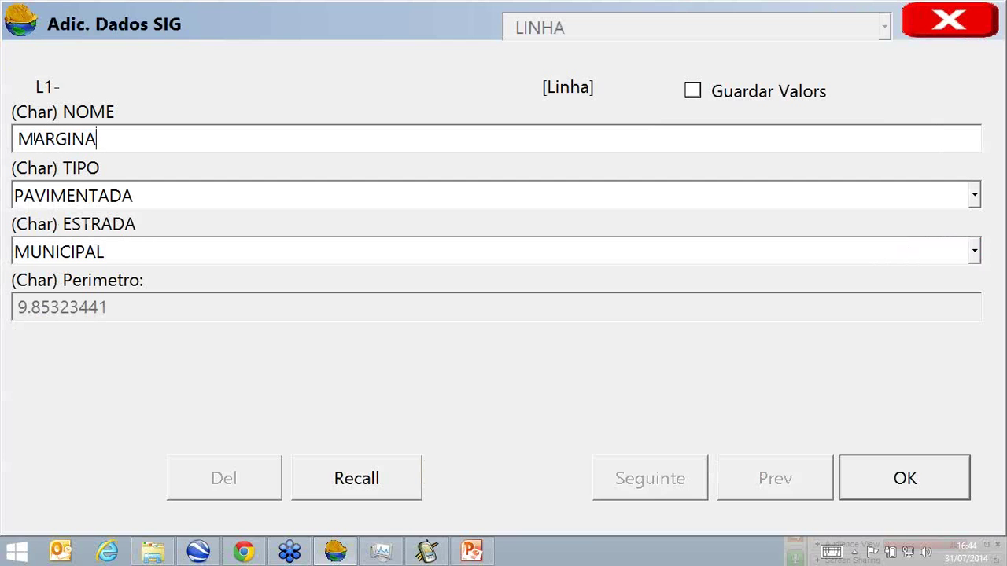
type("L")
left_click(241, 203)
left_click(231, 245)
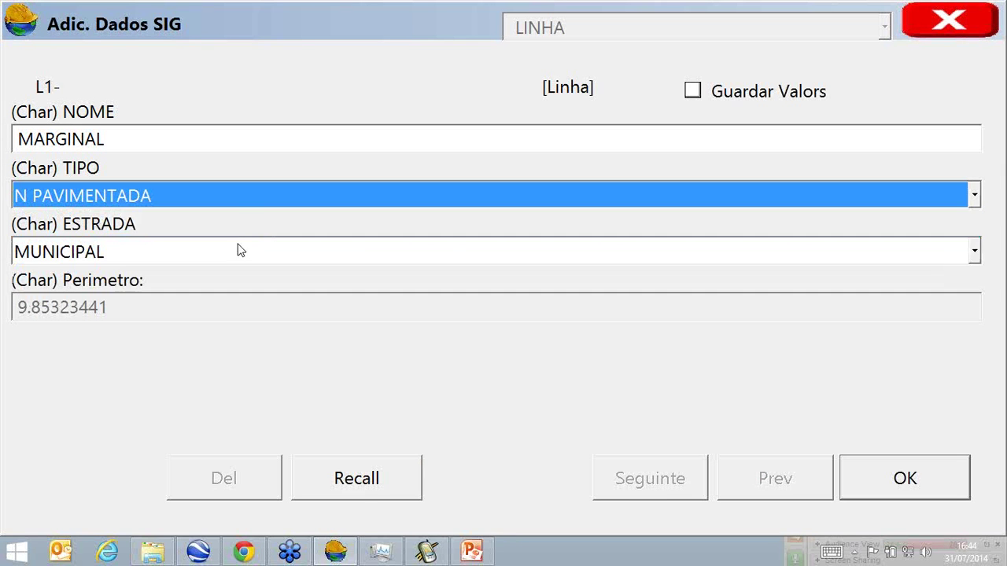
left_click(243, 251)
left_click(246, 323)
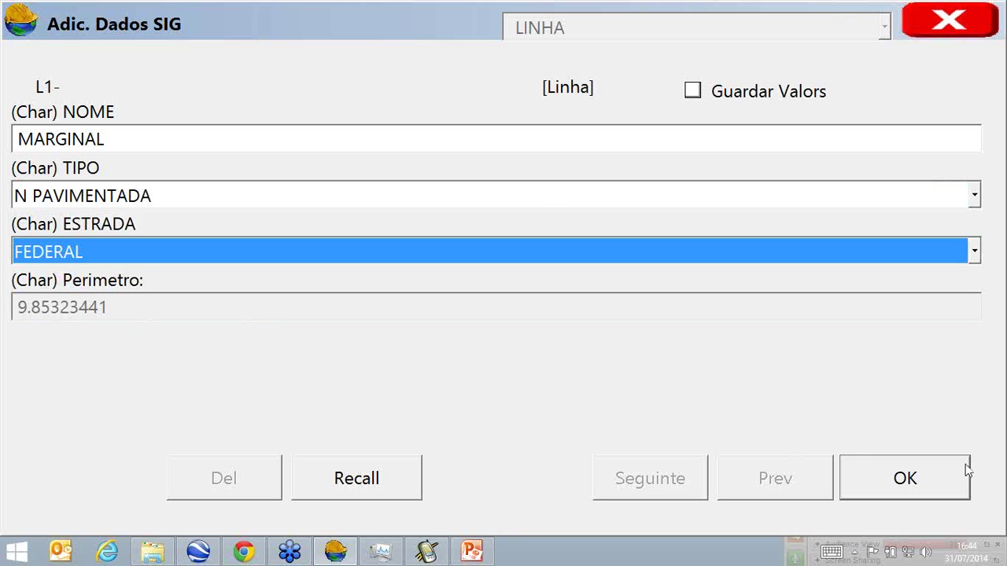
left_click(932, 479)
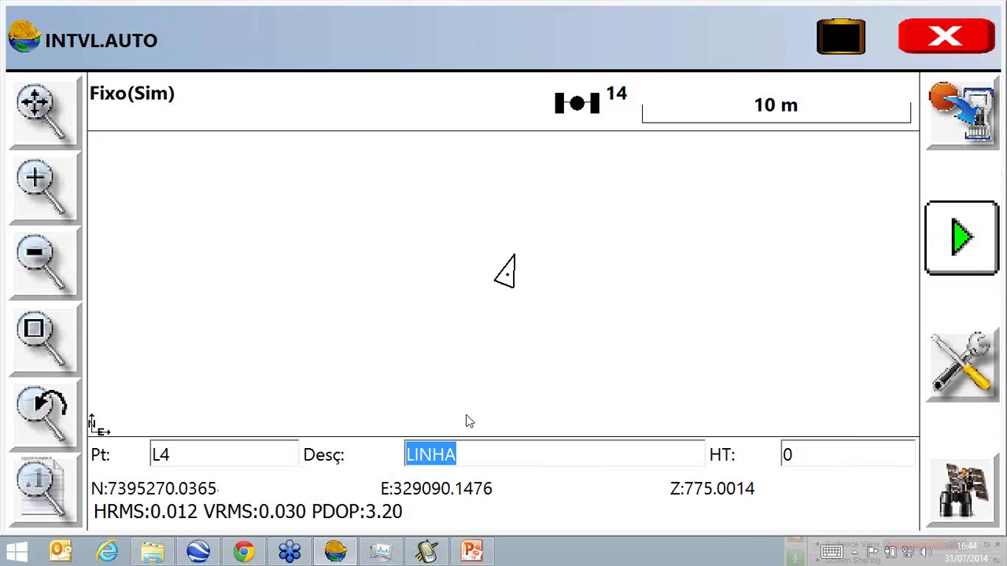
left_click(951, 37)
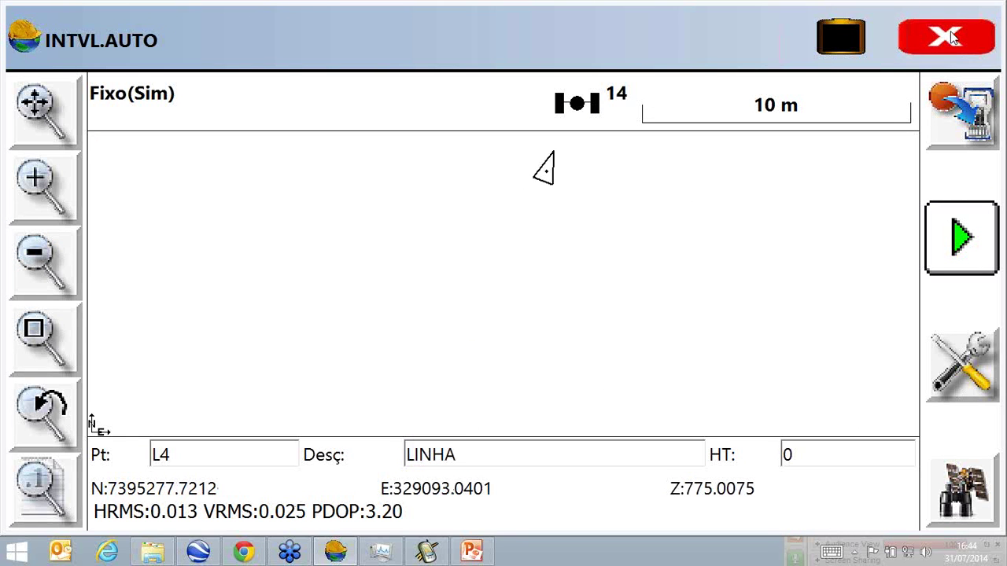
left_click(950, 36)
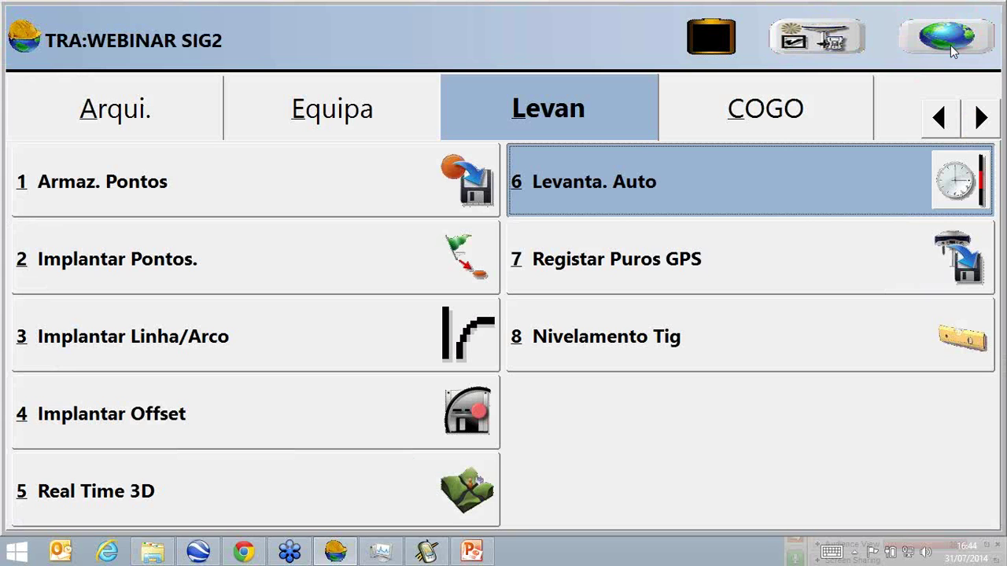
Show the job map zoomed to extents with the red and yellow survey lines visible.
left_click(951, 40)
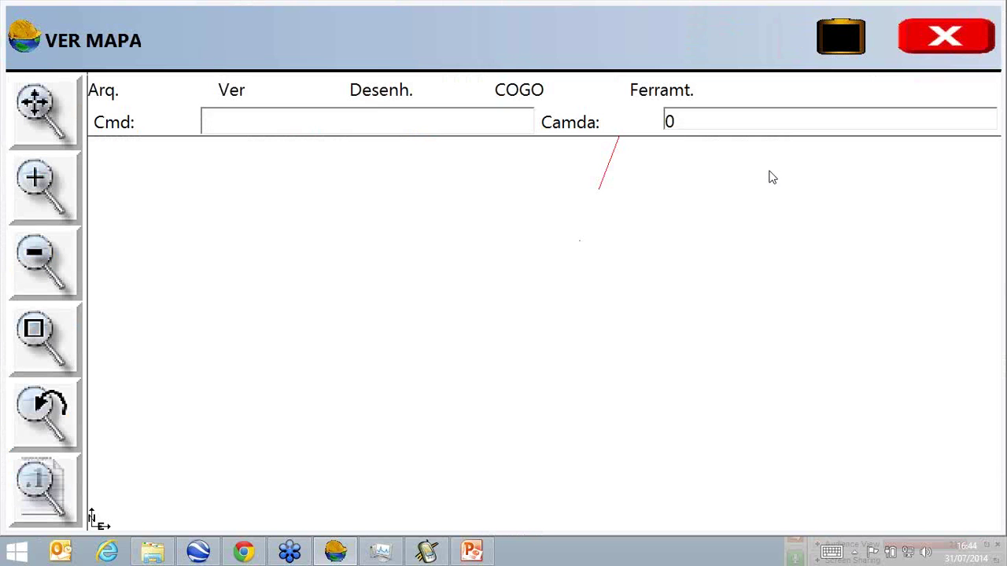
left_click(61, 123)
left_click(49, 488)
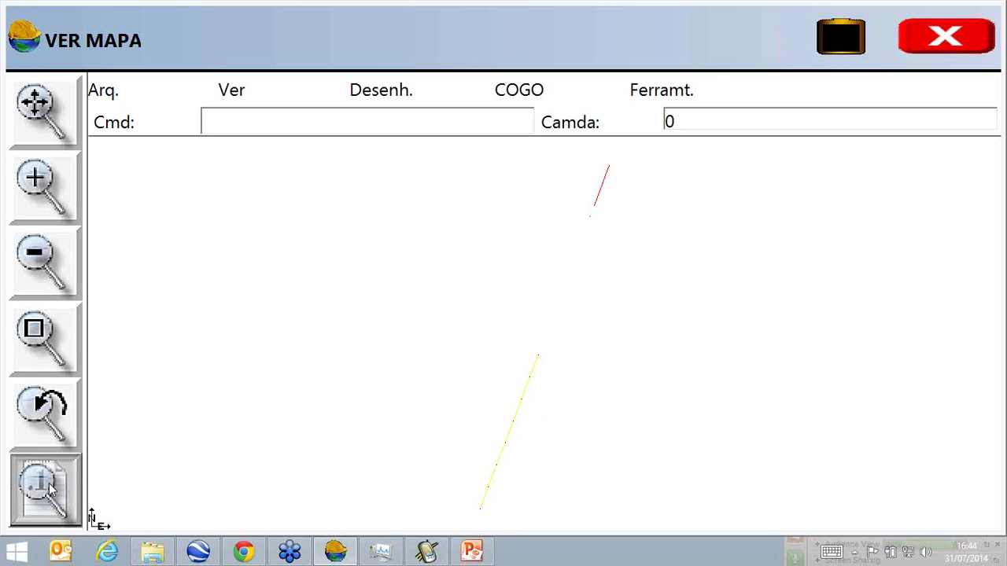
Label the map points with their IDs, elevations and descriptions.
left_click(341, 206)
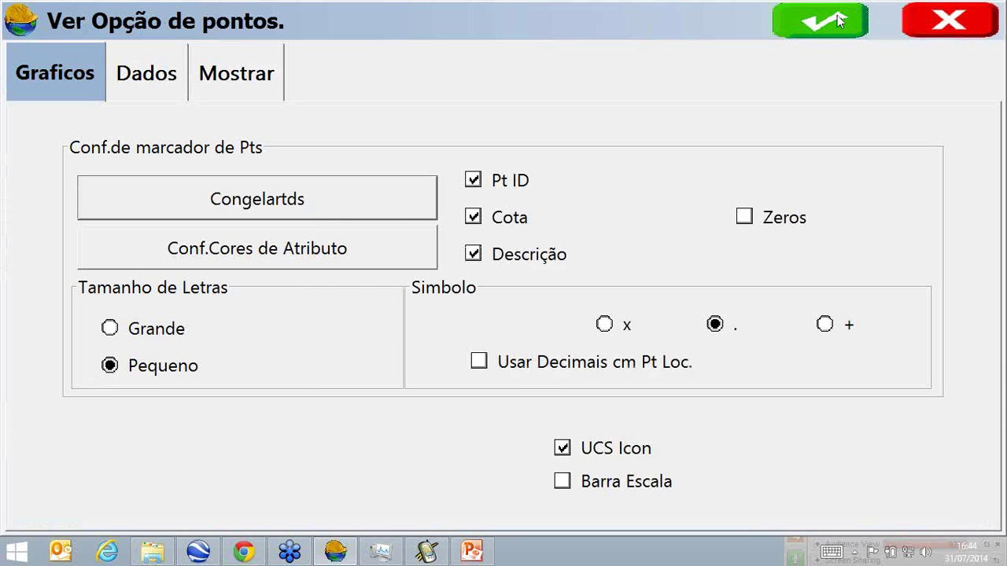
left_click(839, 22)
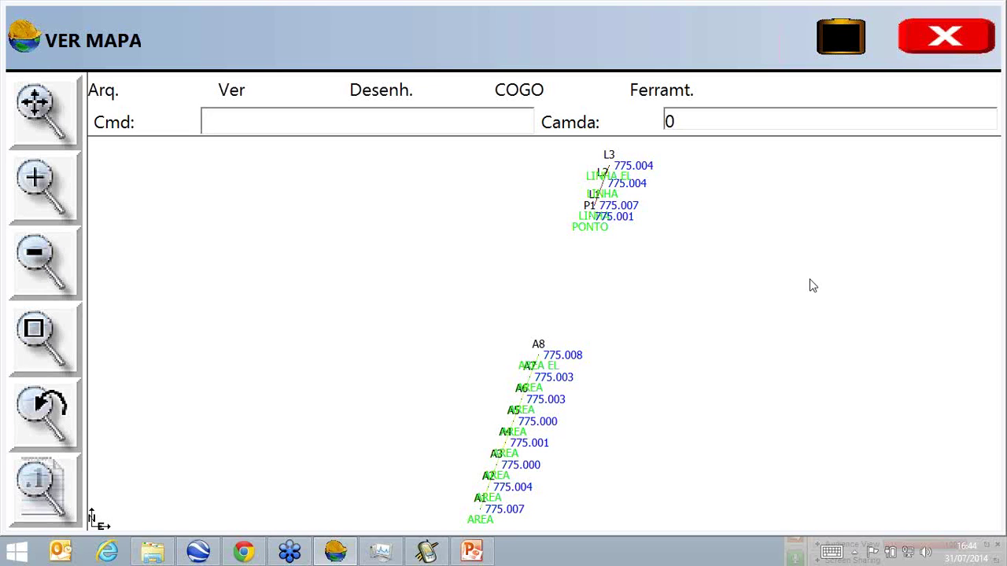
left_click(119, 99)
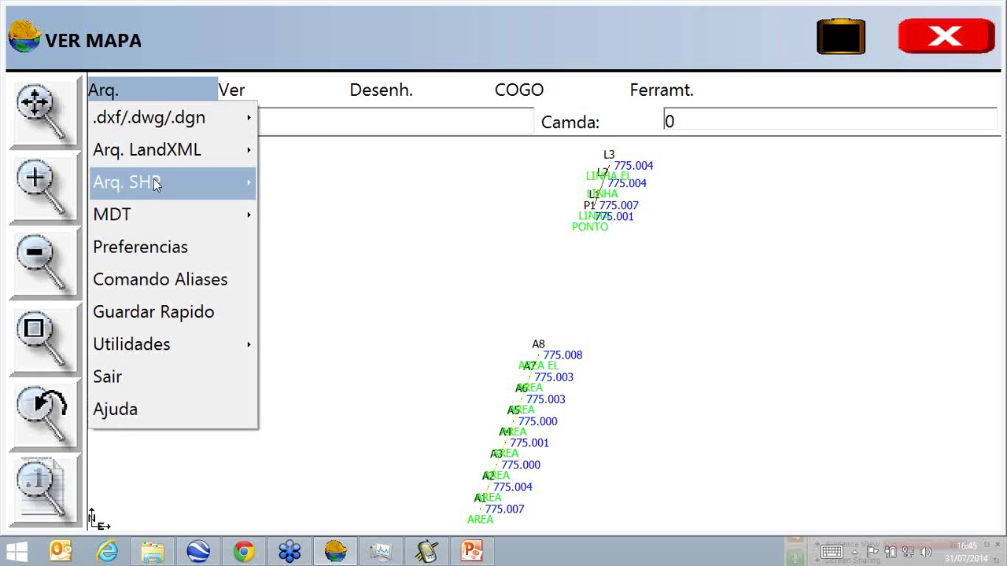
Export the job to WEBINAR SIG2.shp, skipping points without GIS data, and return to the map.
mouse_move(153, 178)
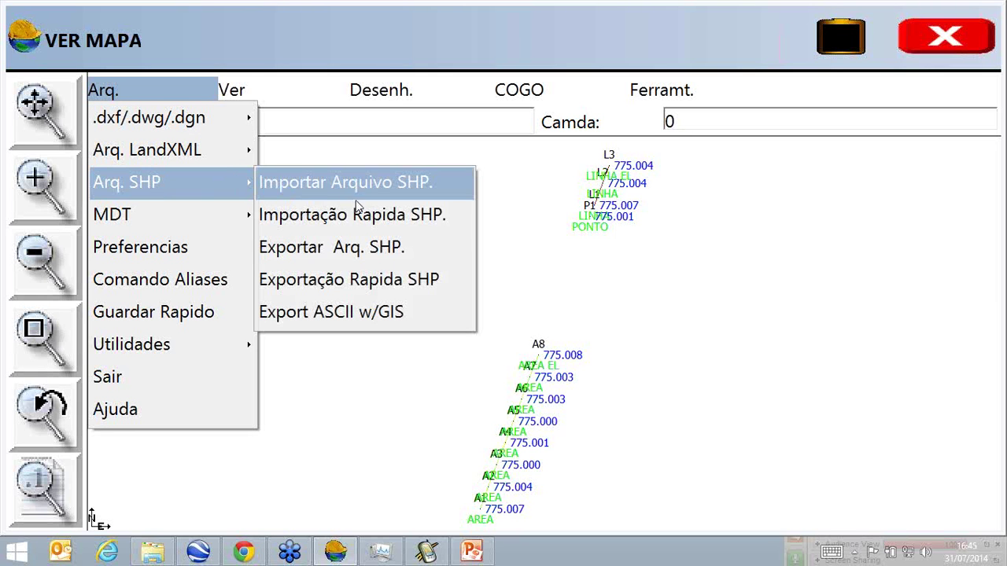
left_click(376, 245)
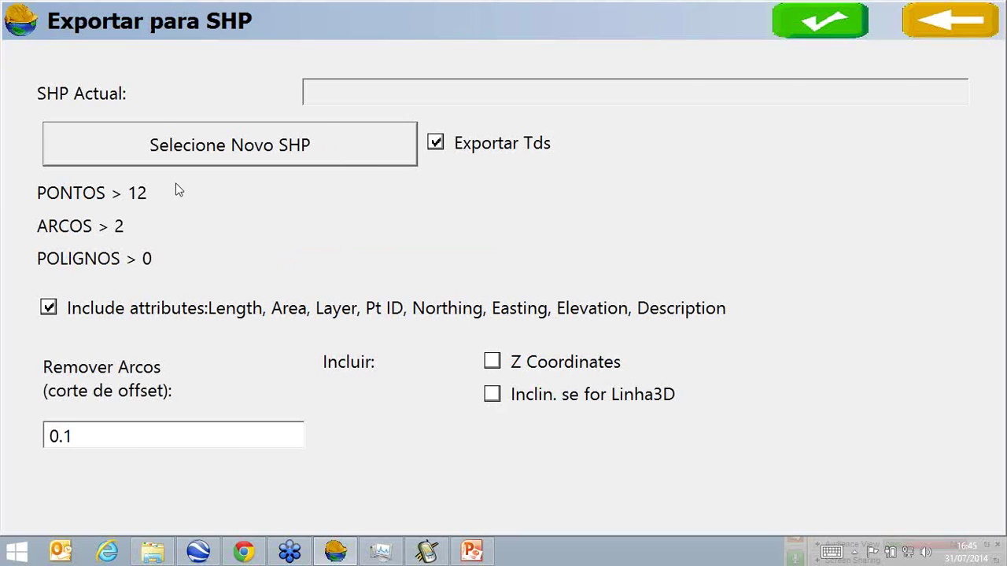
left_click(376, 161)
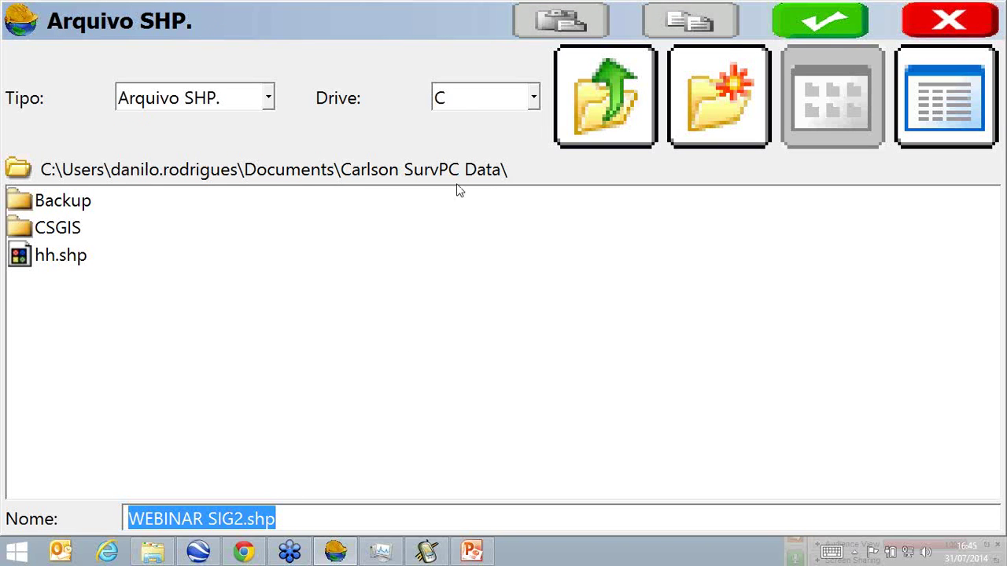
left_click(810, 21)
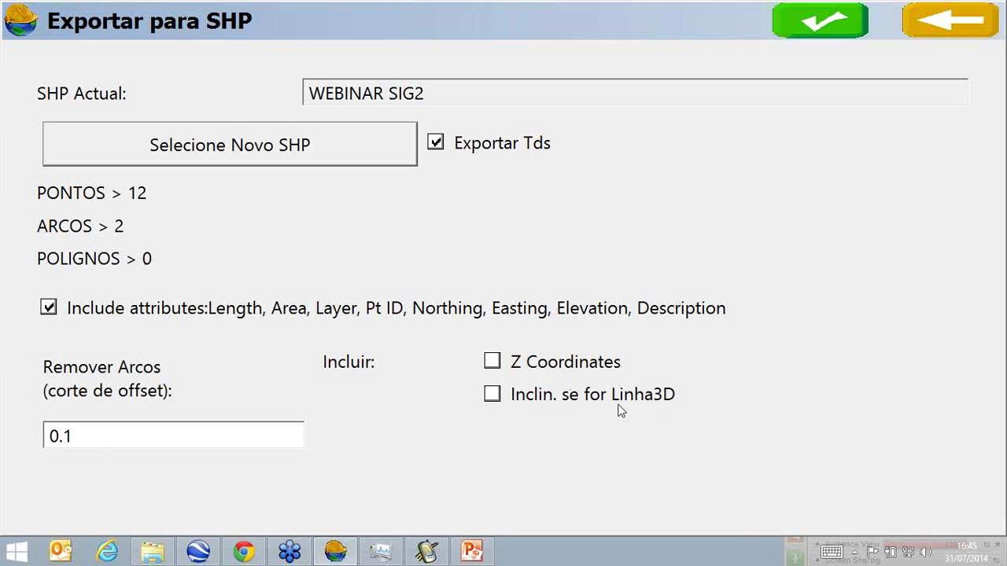
left_click(856, 27)
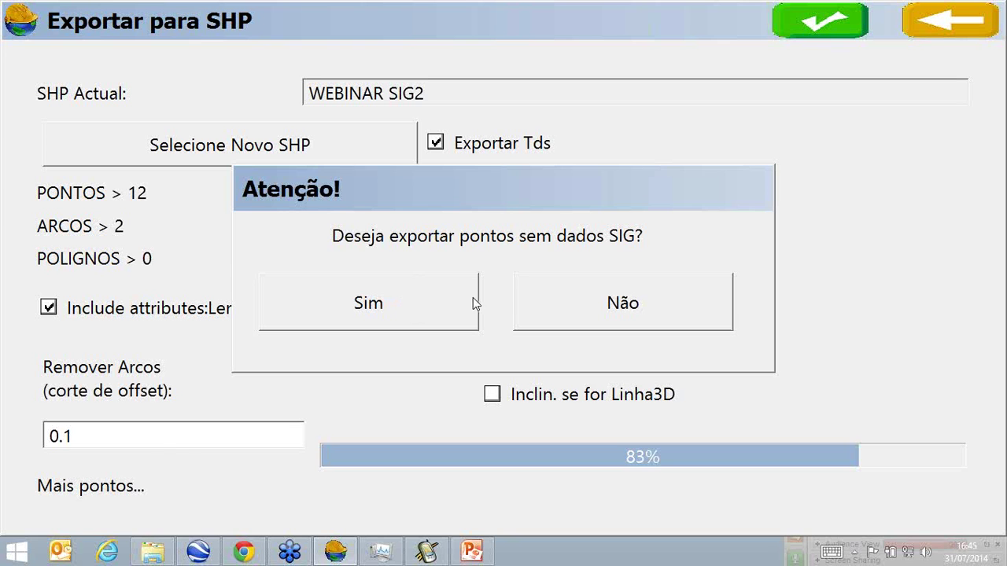
left_click(525, 301)
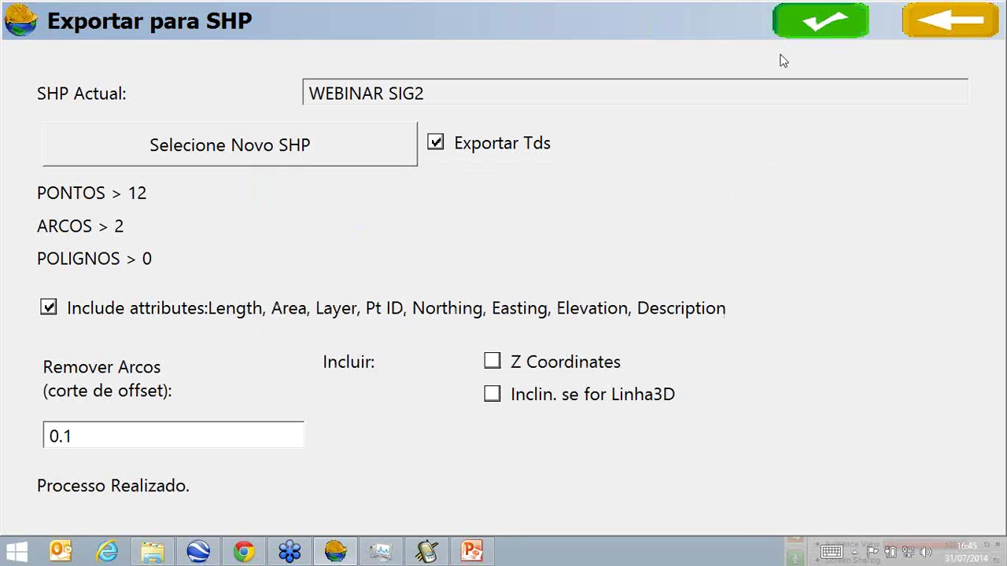
left_click(789, 29)
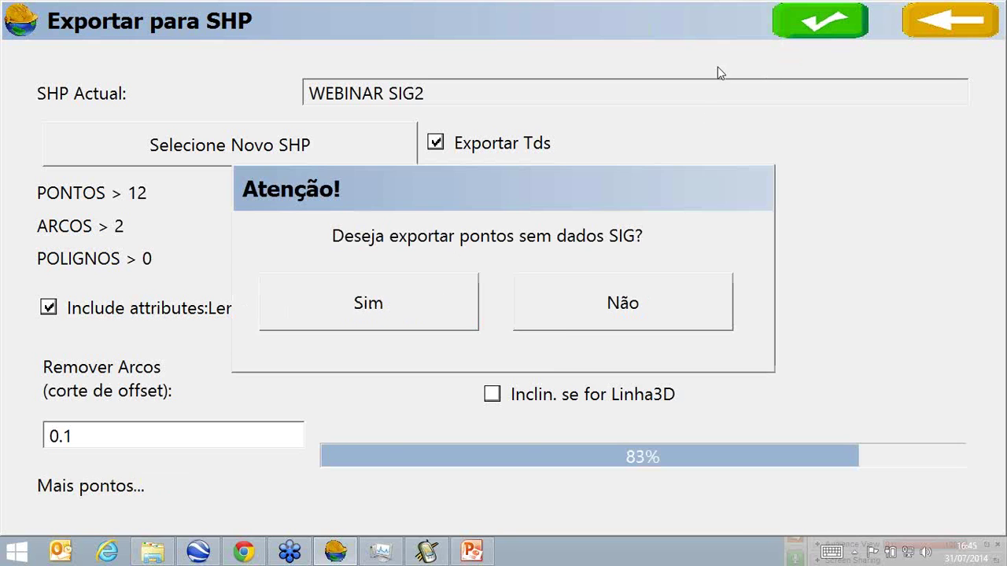
left_click(560, 322)
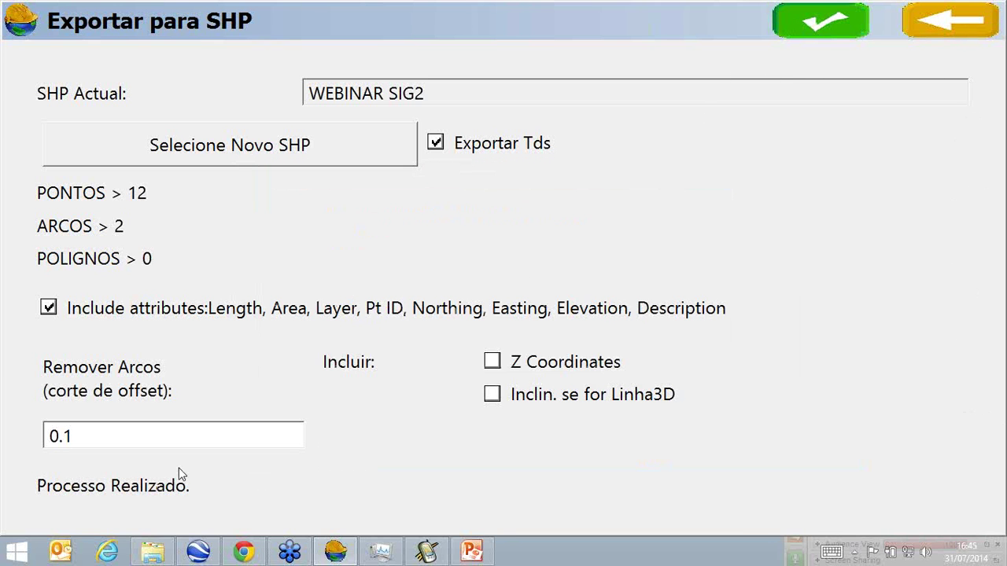
left_click(922, 32)
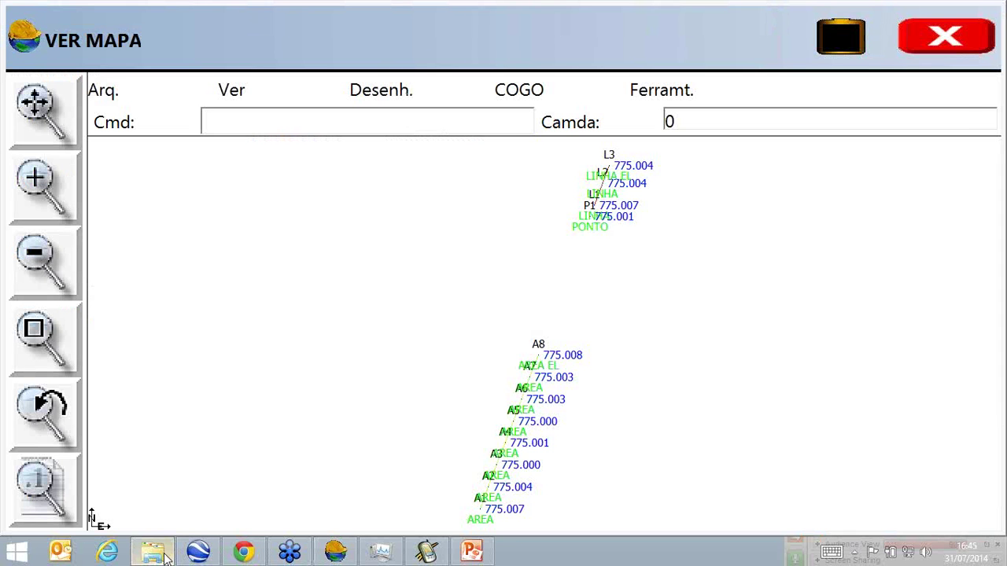
Scroll Carlson SurvPC Data to the WEBINAR SIG2 shapefile sets and select WEBINAR SIG2_PONTO_1.dbf.
left_click(152, 551)
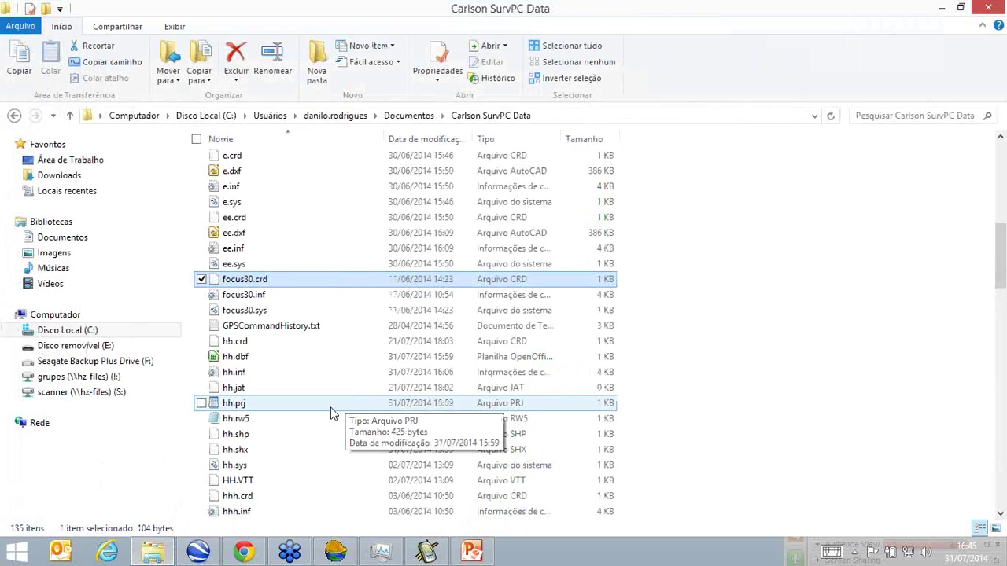
scroll(331, 413, "down", 4)
scroll(330, 413, "down", 11)
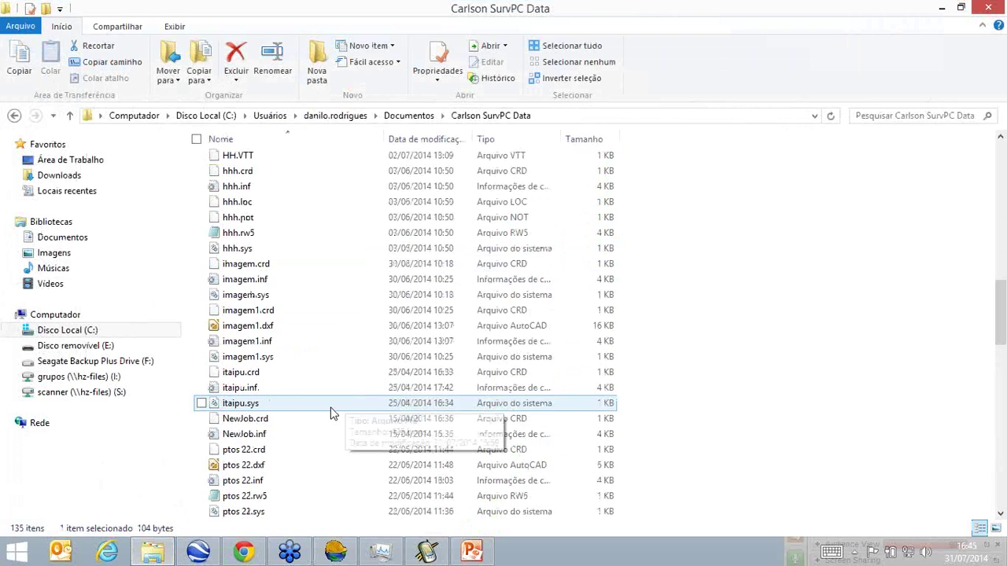
scroll(331, 413, "down", 11)
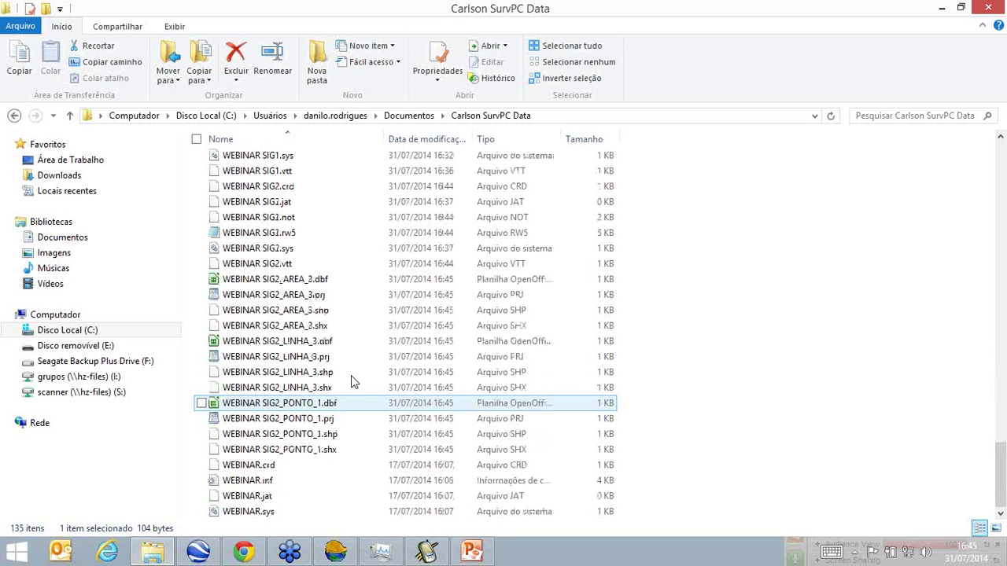
left_click(319, 279)
left_click(327, 403)
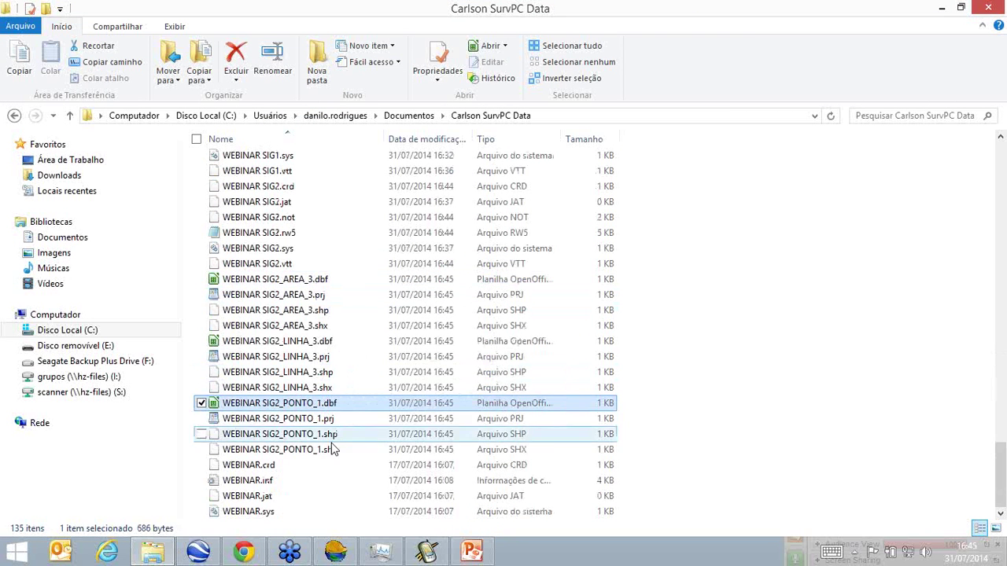
left_click(288, 375)
left_click(299, 404)
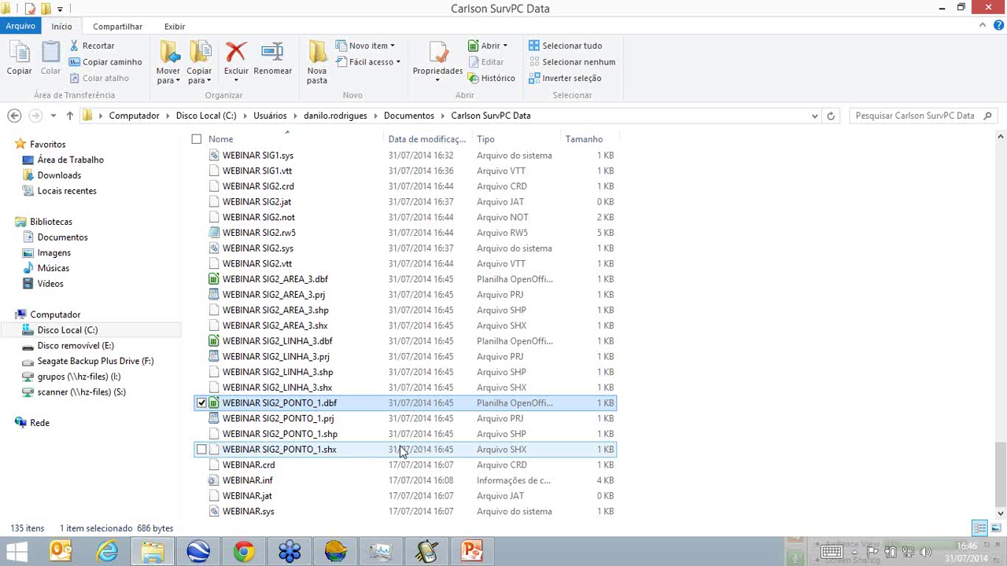
Open WEBINAR SIG2_PONTO_1.dbf in LibreOffice Calc without making it default, accepting the default character set.
right_click(327, 410)
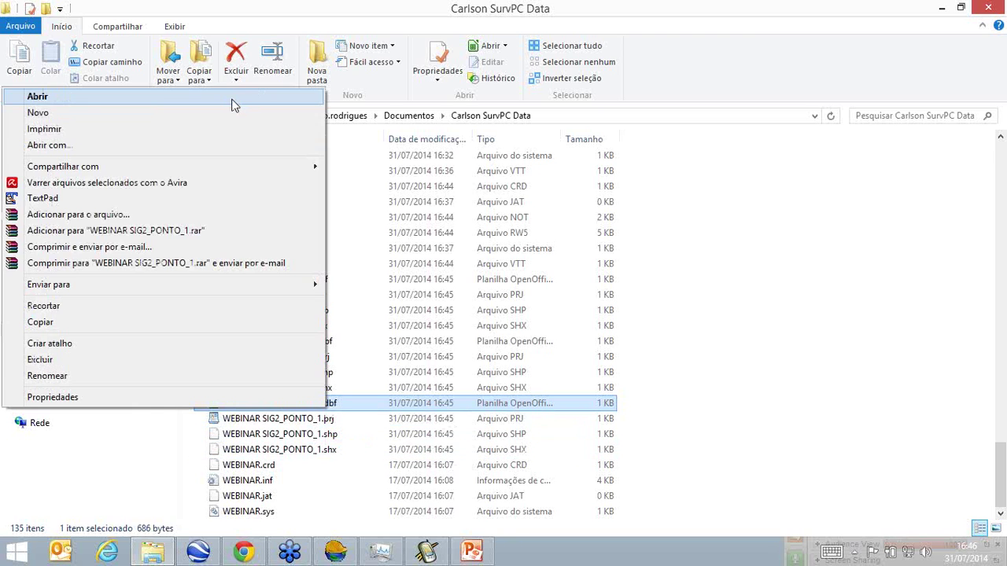
left_click(240, 146)
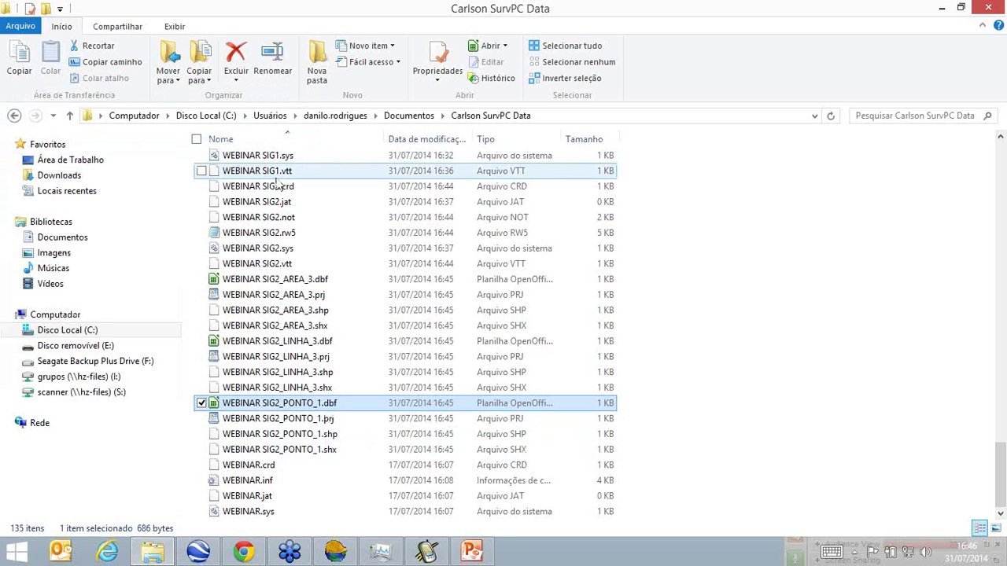
left_click(406, 297)
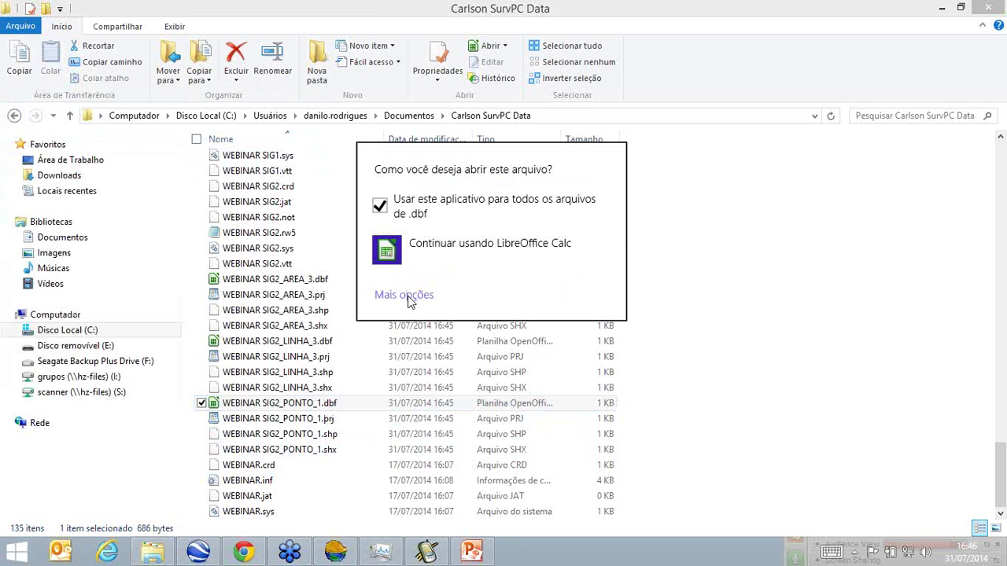
scroll(439, 383, "down", 8)
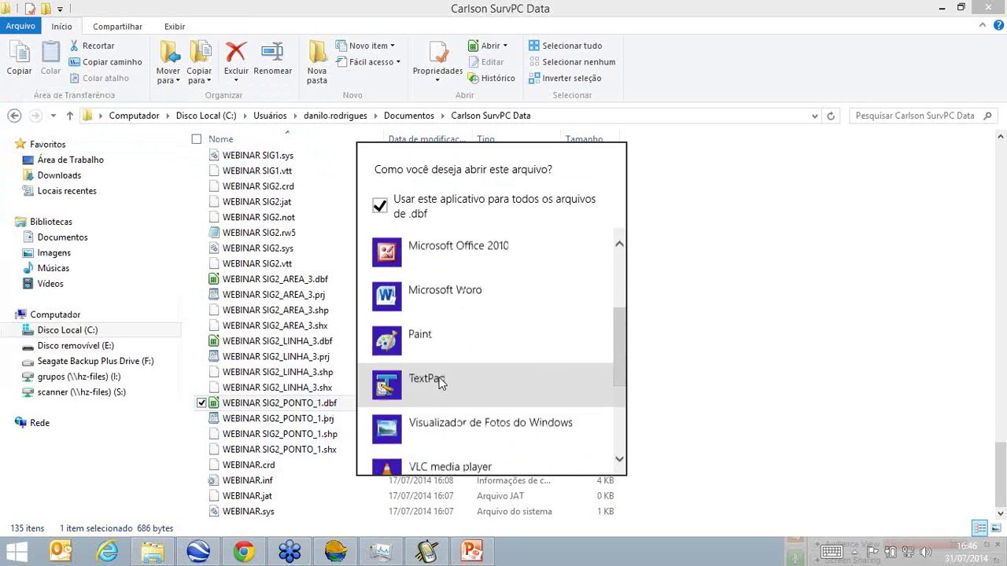
scroll(439, 382, "up", 8)
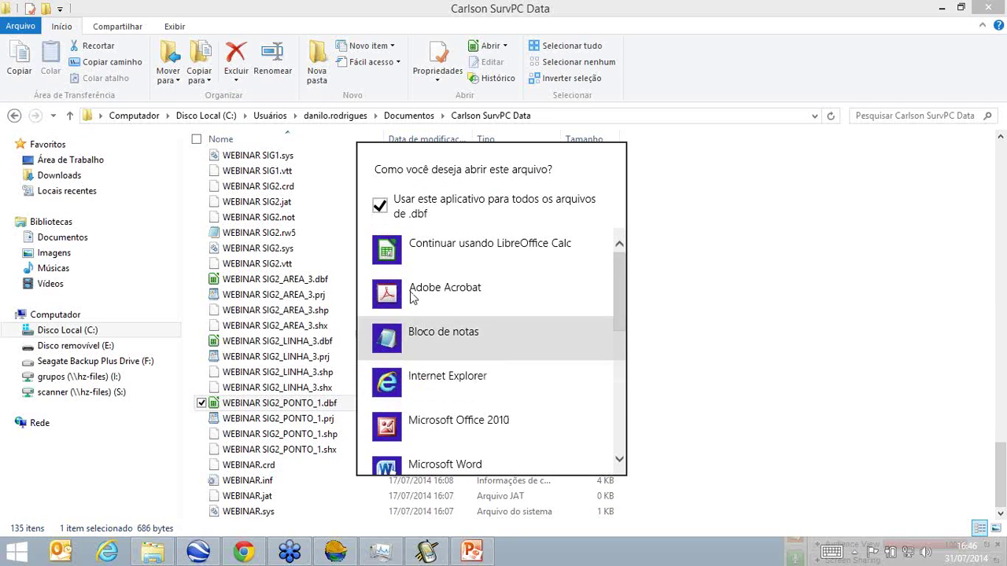
left_click(380, 207)
left_click(423, 254)
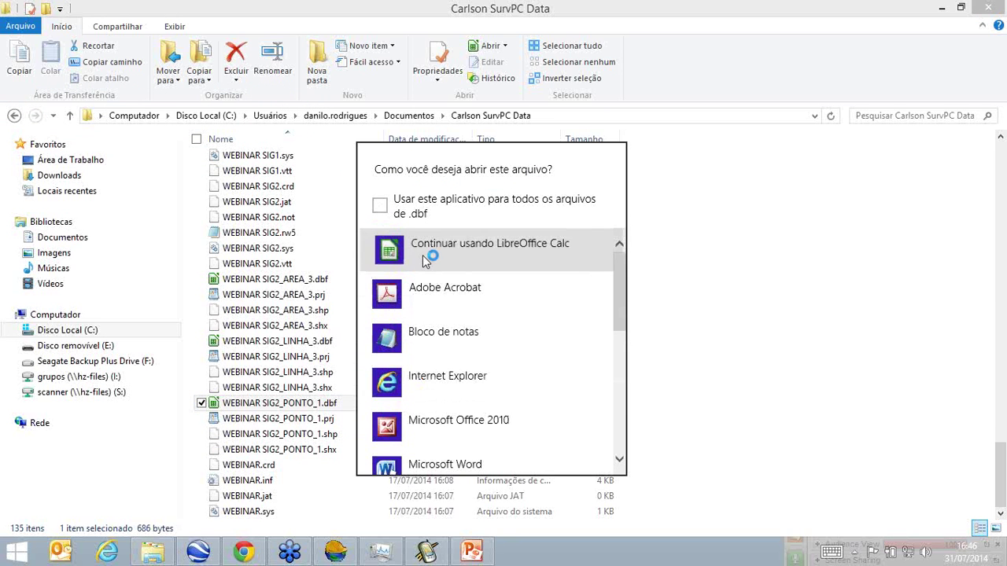
left_click(422, 254)
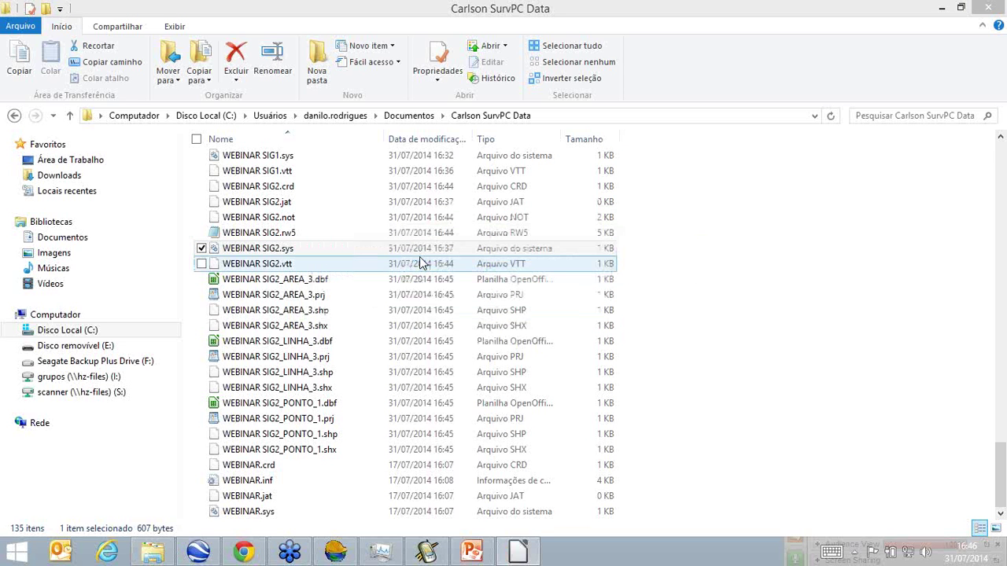
left_click(518, 553)
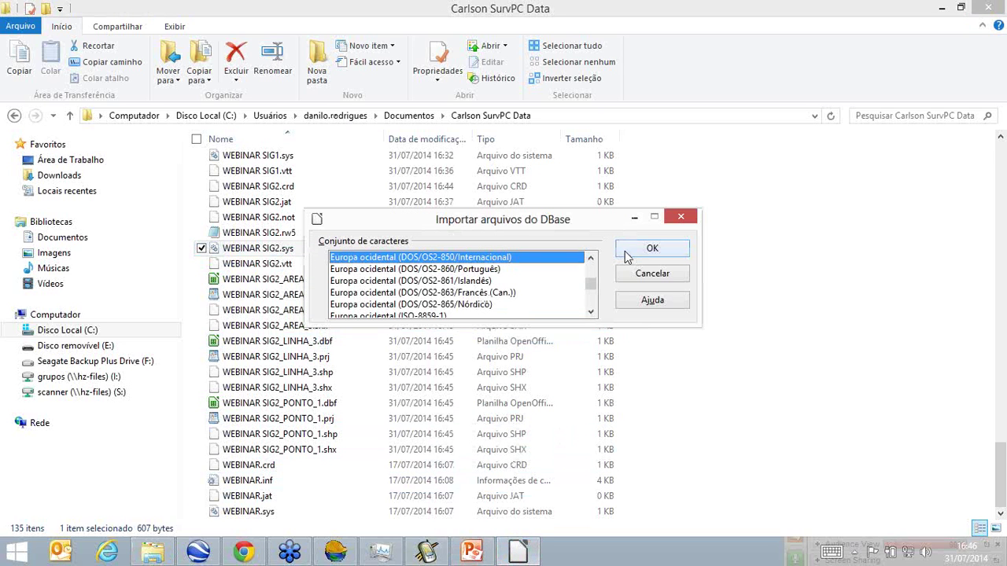
left_click(624, 253)
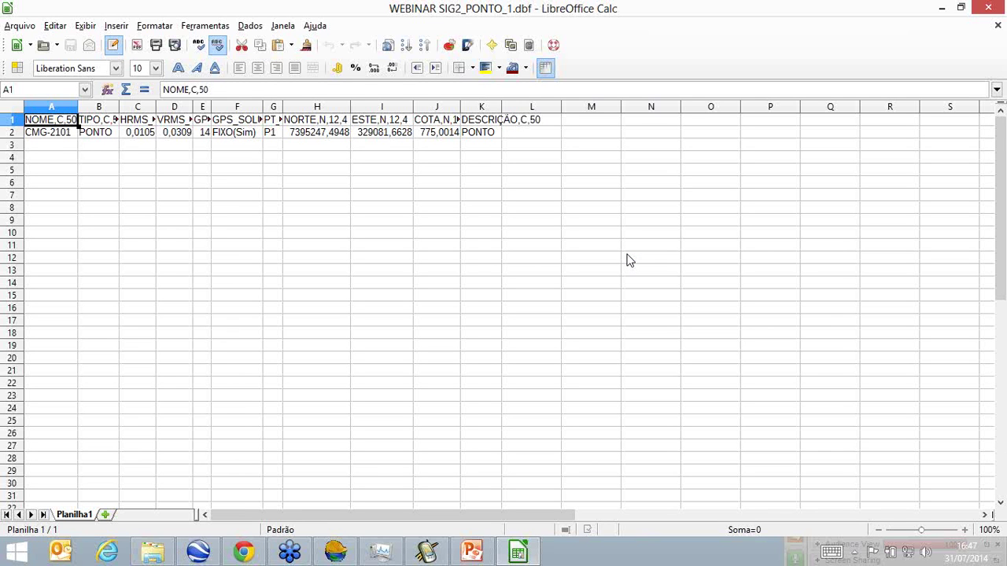
Widen columns B and G to read the headers, then close Calc without saving.
left_click(55, 135)
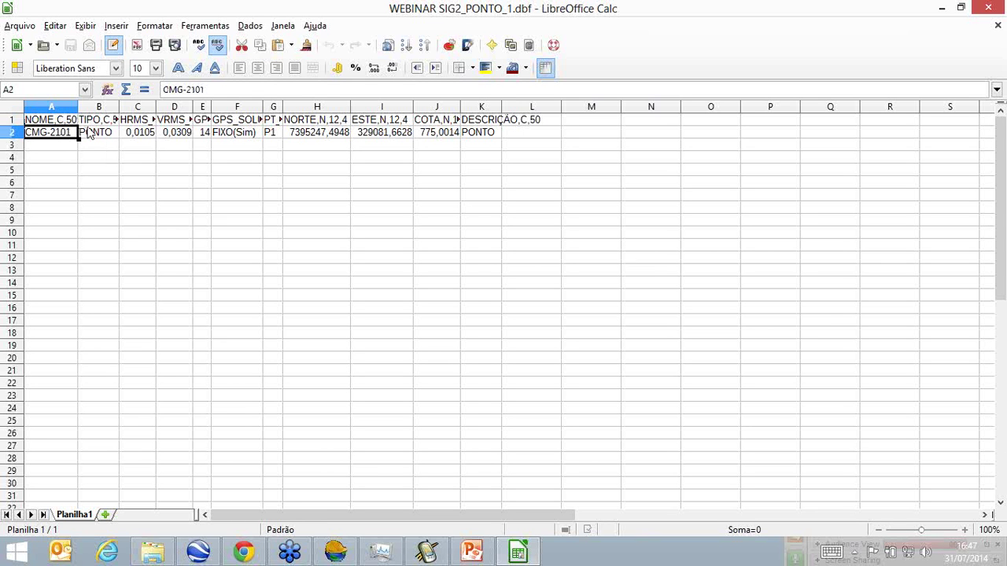
left_click(118, 106)
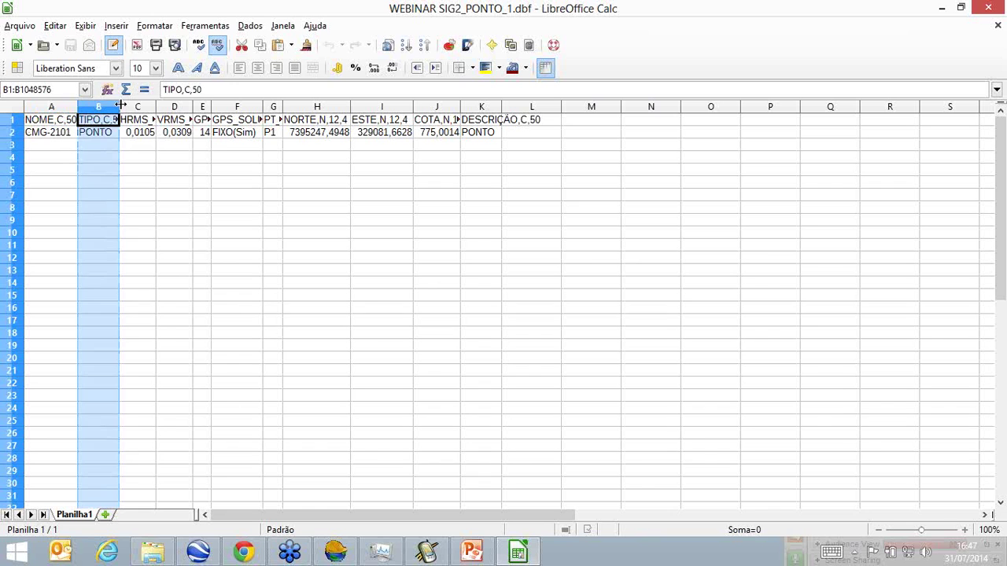
left_click_drag(120, 106, 406, 103)
left_click(237, 195)
left_click(428, 101)
left_click(421, 109)
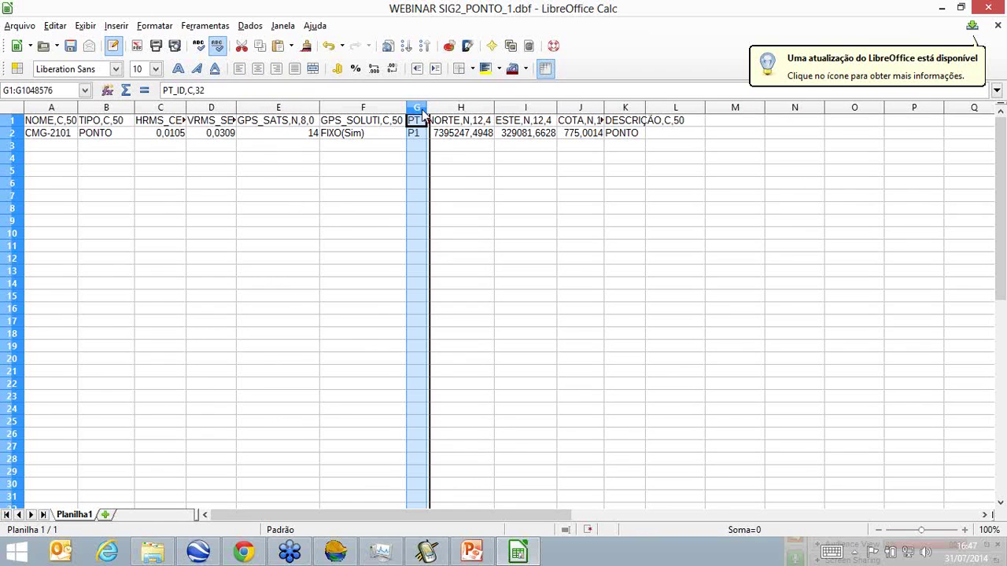
left_click(456, 169)
left_click(435, 109)
left_click_drag(436, 109, 449, 109)
left_click(543, 210)
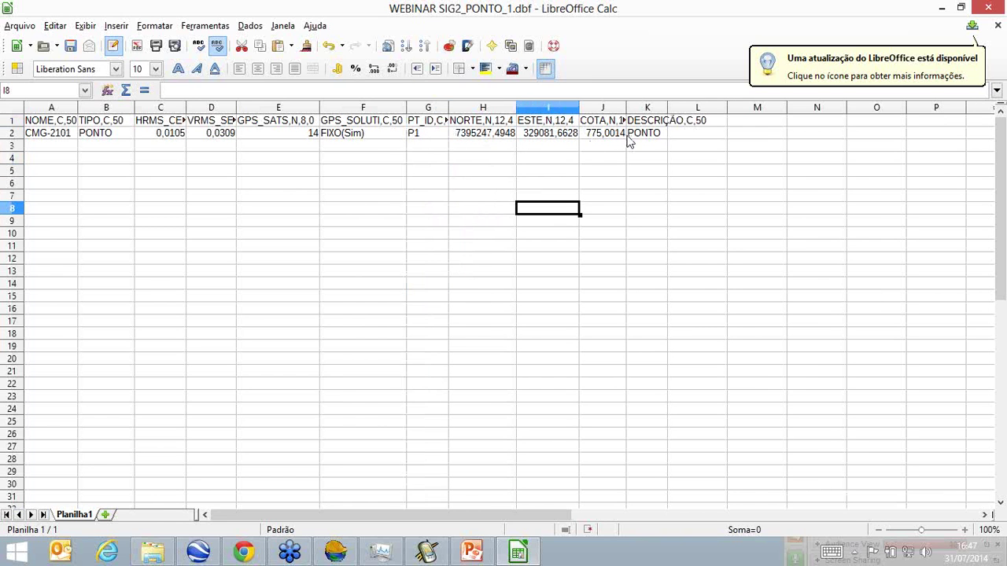
left_click(994, 8)
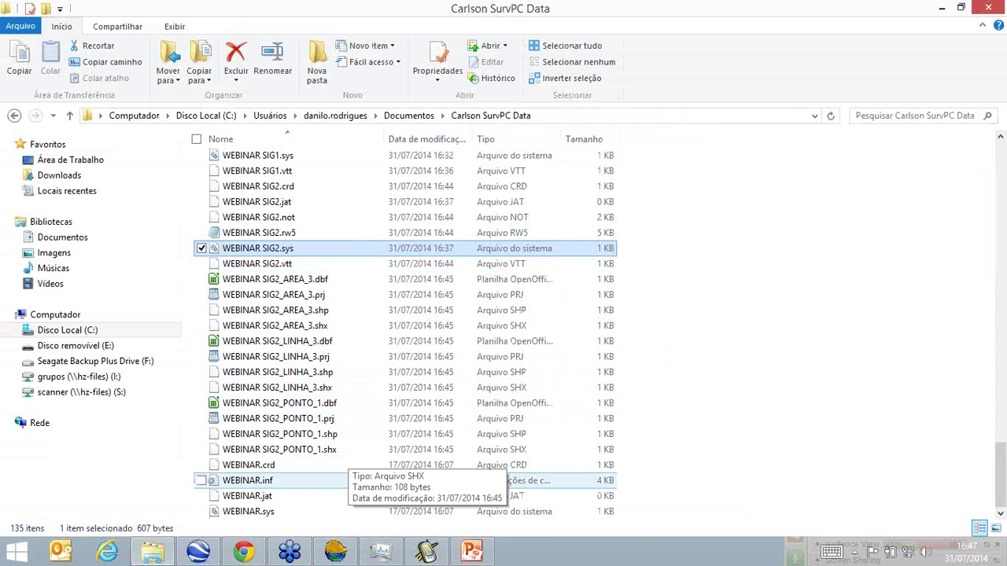
In ArcPad, open the Adicionar Camada(s) dialog from the Camadas control area.
left_click(424, 551)
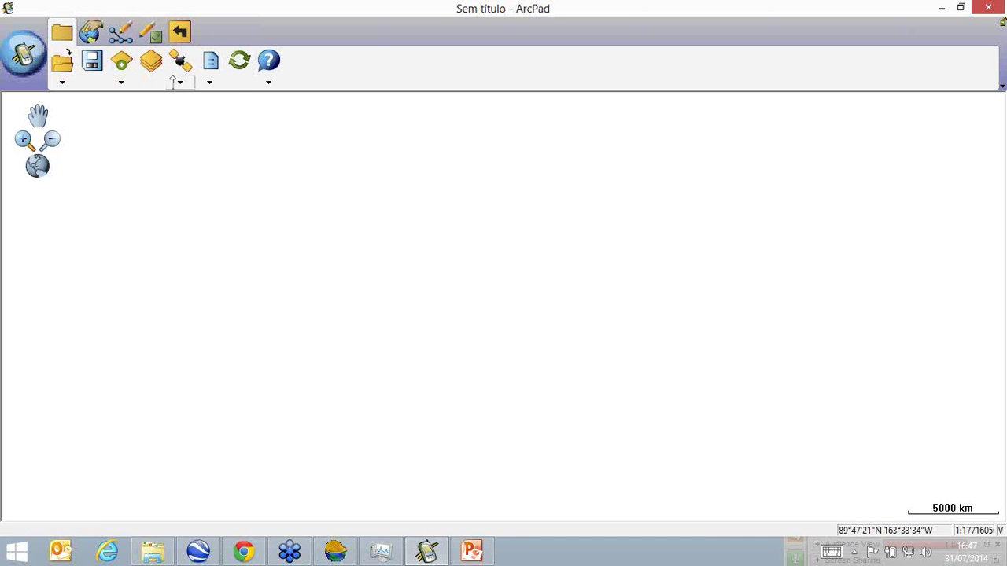
left_click(61, 82)
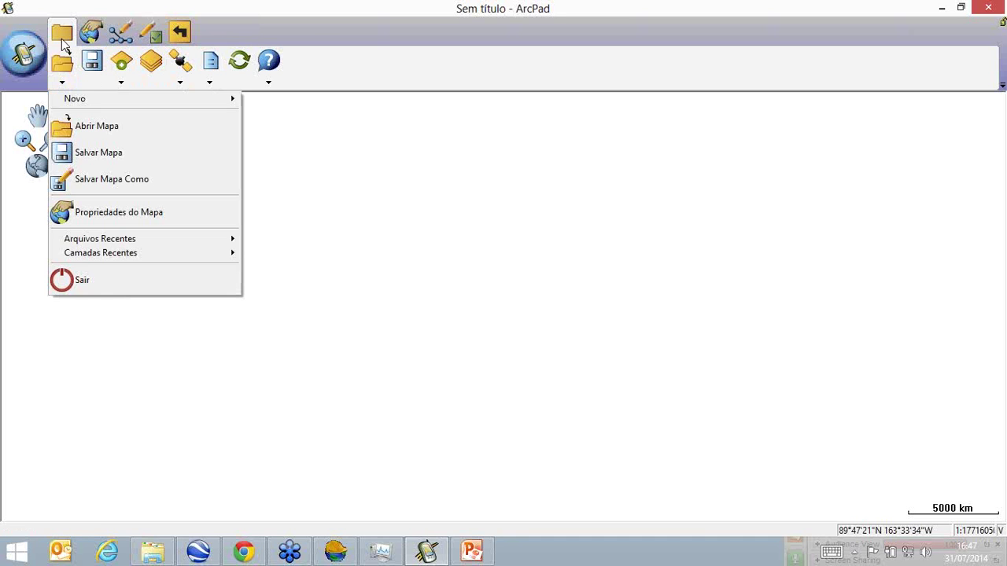
left_click(151, 61)
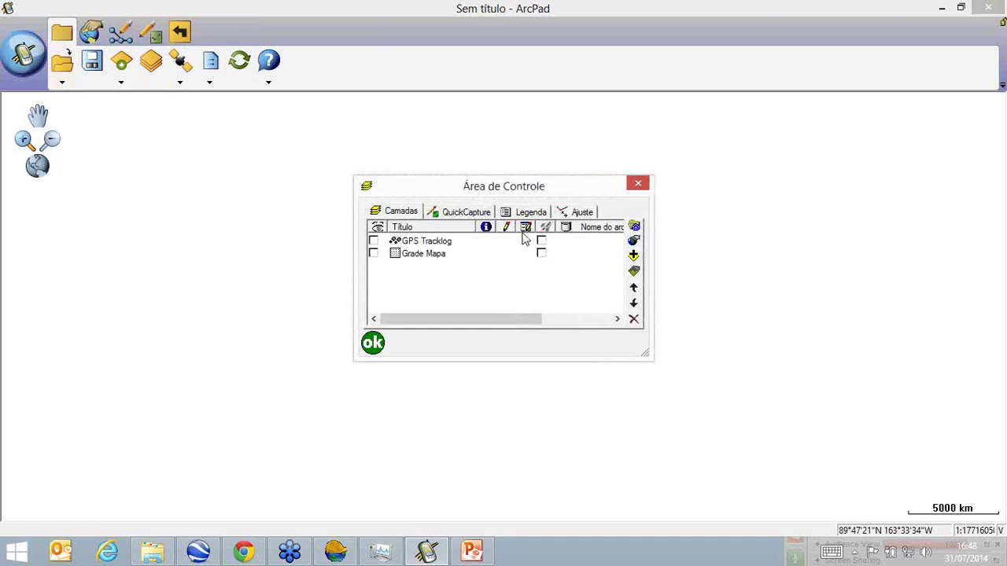
left_click(633, 258)
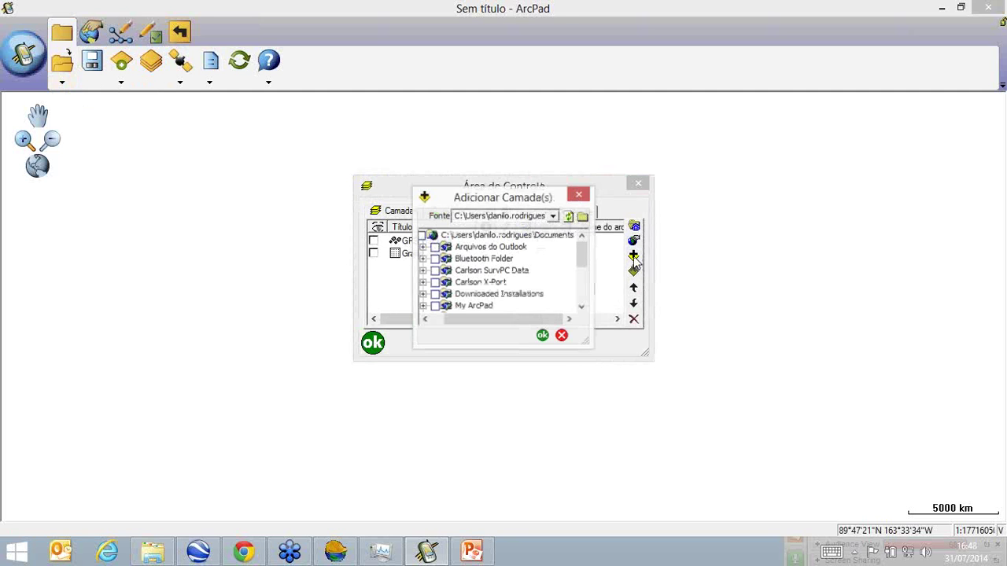
Select the exported WEBINAR SIG2 shapefile files in the Carlson SurvPC Data folder.
left_click(154, 554)
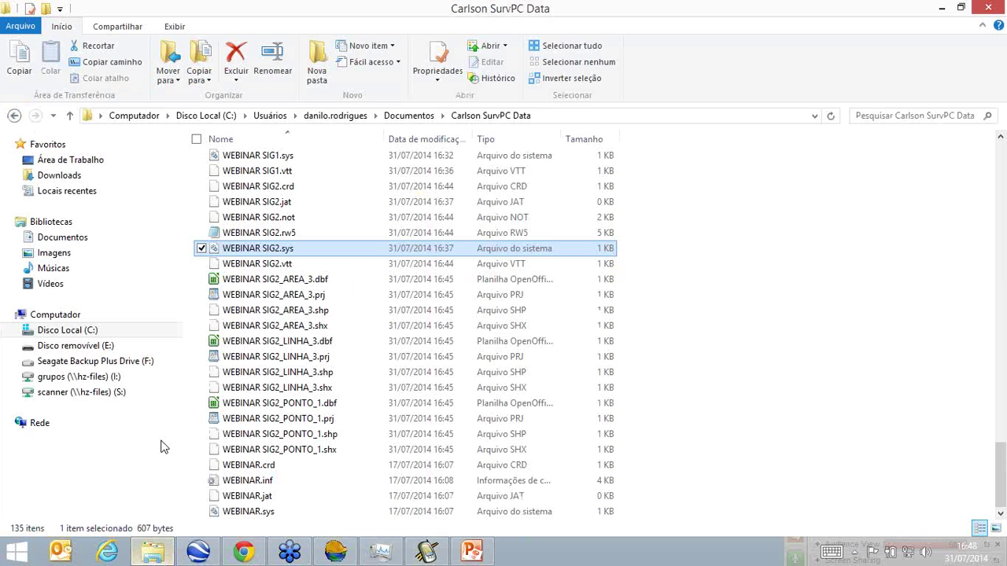
left_click(278, 285)
left_click(279, 295, "ctrl")
key("shift+Down")
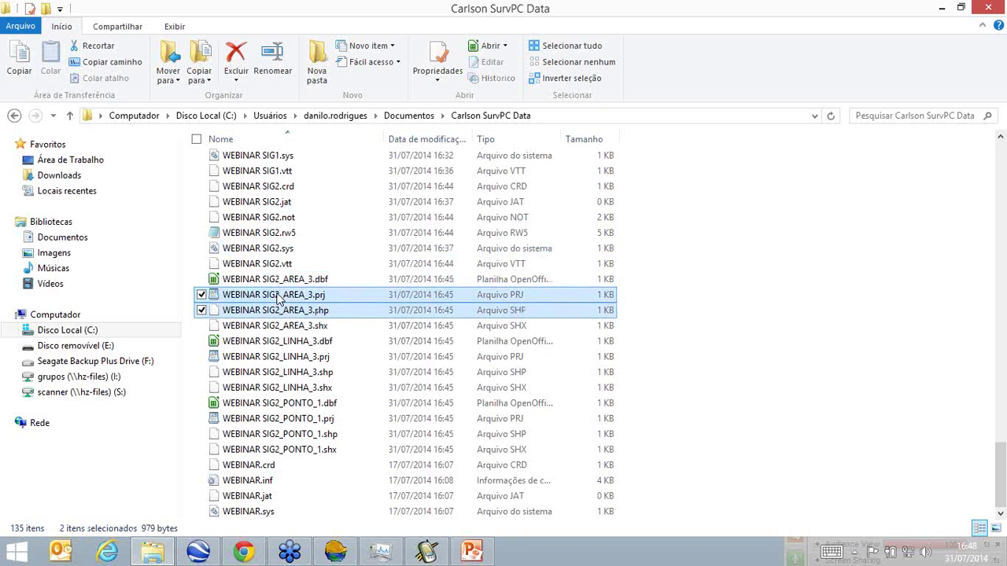
key("shift+Down")
key("shift+Down")
key("shift+Down")
key("shift+Down")
key("shift+Down")
key("shift+Down")
key("shift+Down")
key("shift+Down")
key("shift+Down")
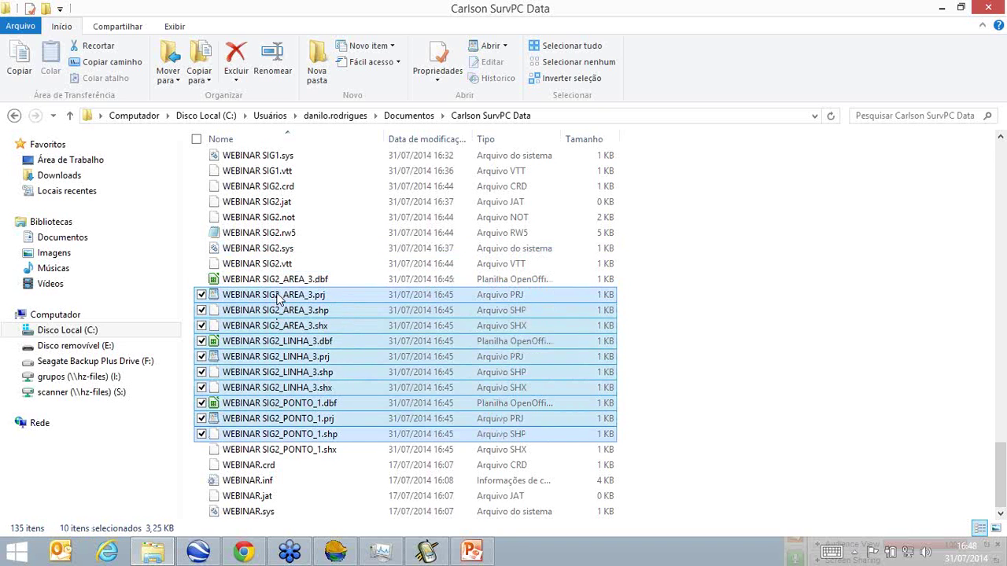
left_click(277, 284, "ctrl")
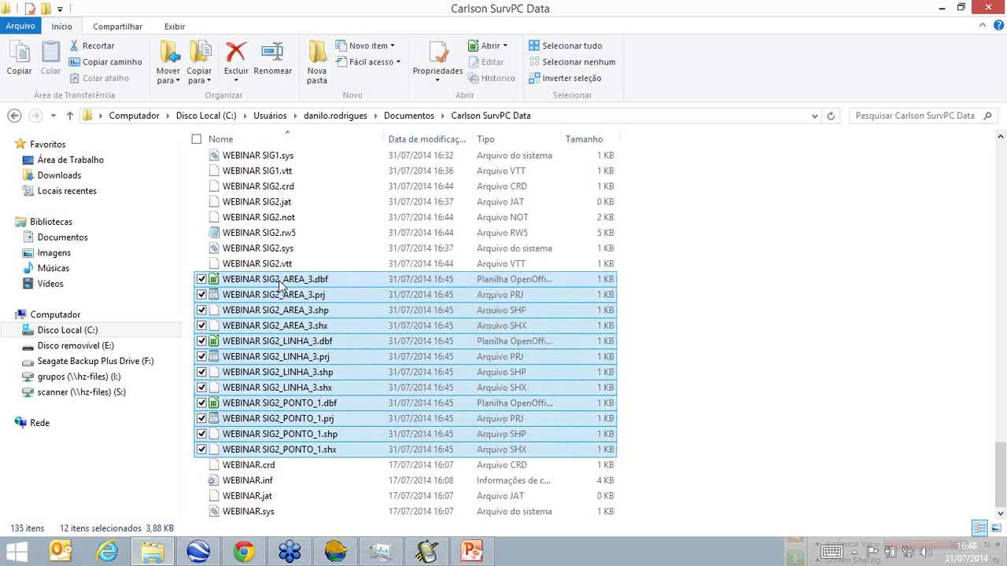
In a second Explorer window, browse drive C to the user's Carlson\webinar SurvCE folder.
left_click(163, 555)
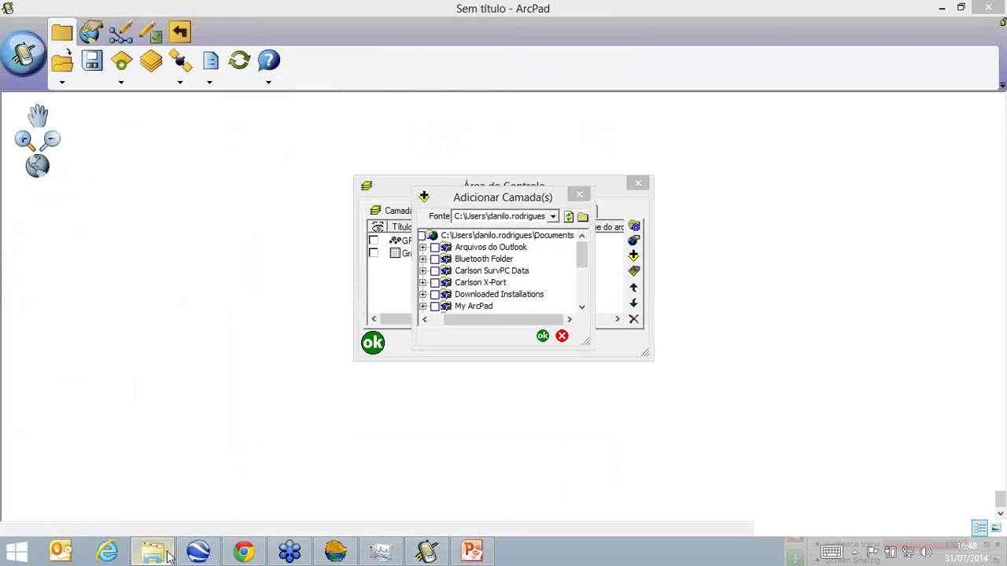
left_click(163, 556)
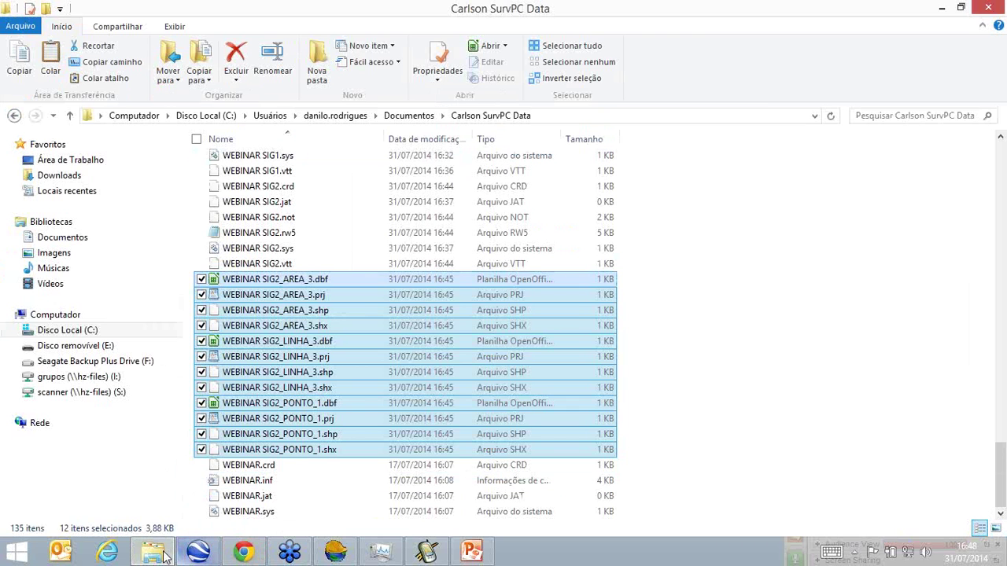
right_click(161, 555)
left_click(135, 481)
left_click(126, 331)
left_click(233, 224)
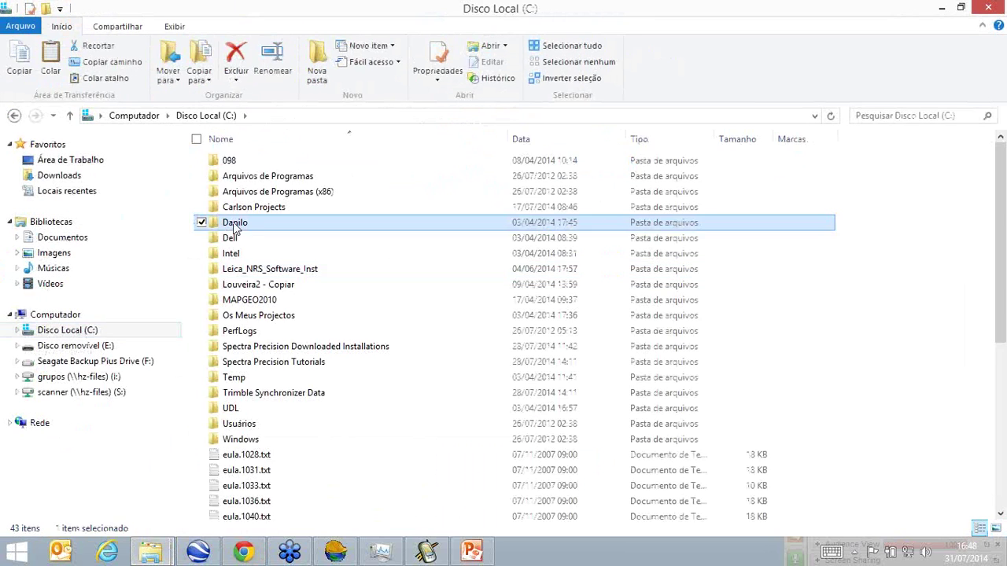
double_click(234, 226)
double_click(239, 285)
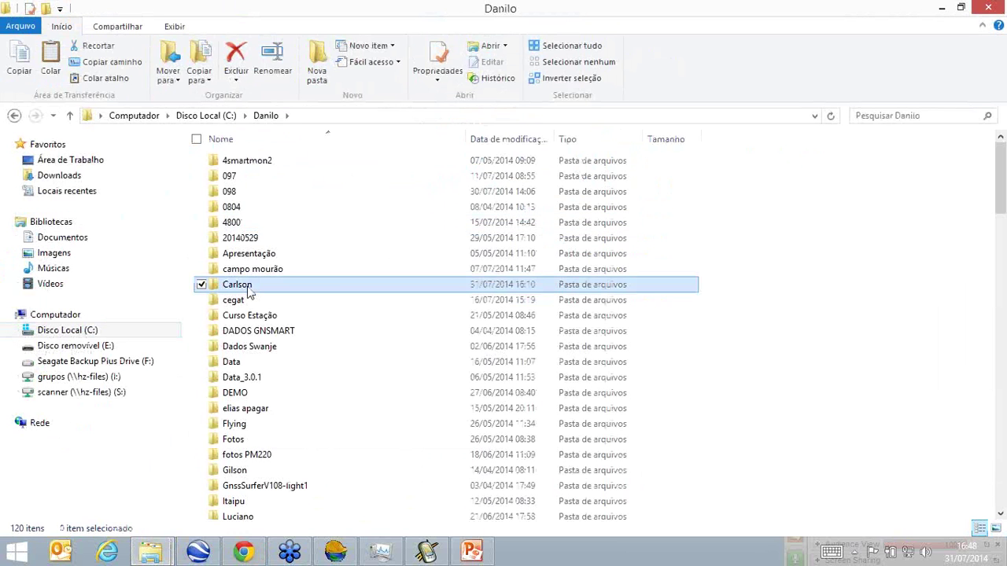
double_click(244, 269)
Create a GIS\SHP folder, paste the twelve WEBINAR SIG2 files, and open ArcPad's folder browser.
left_click(253, 178)
double_click(254, 178)
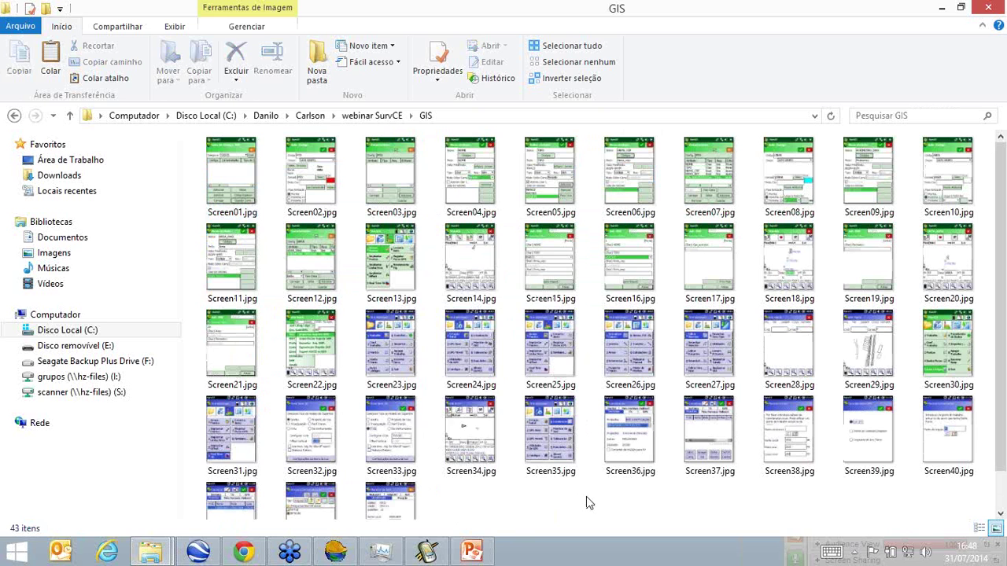
right_click(586, 497)
mouse_move(549, 469)
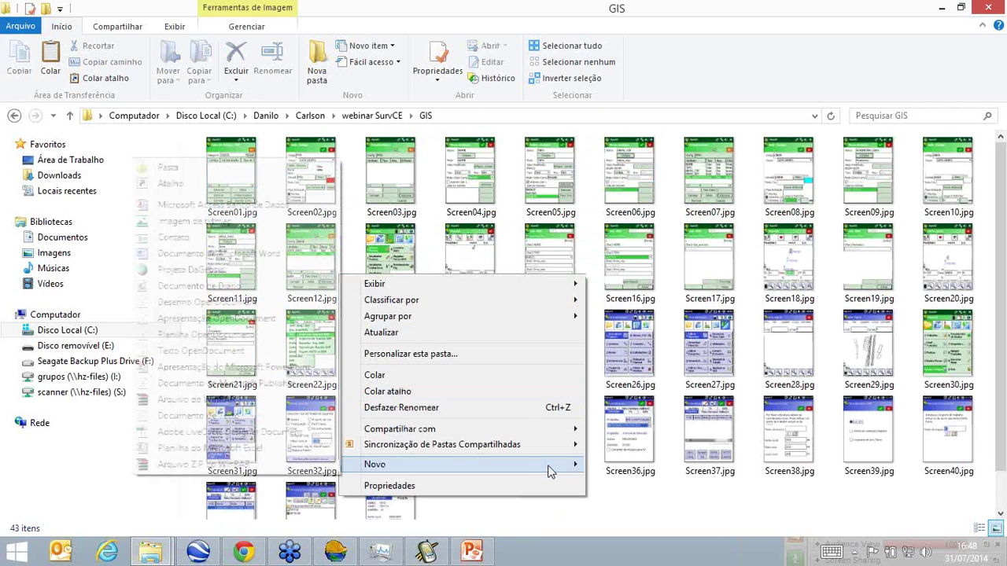
left_click(215, 169)
type("SHP")
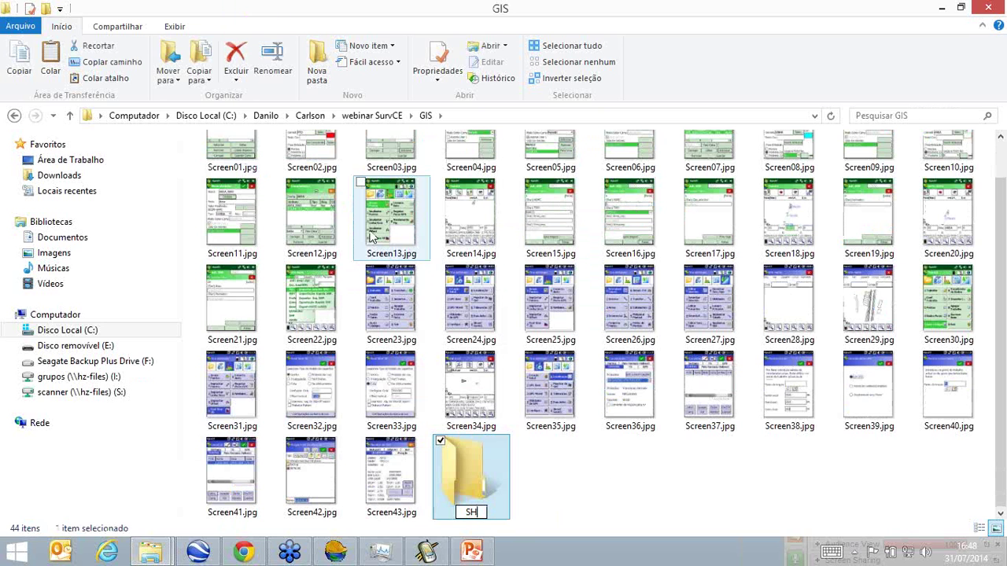
key("Return")
key("Return")
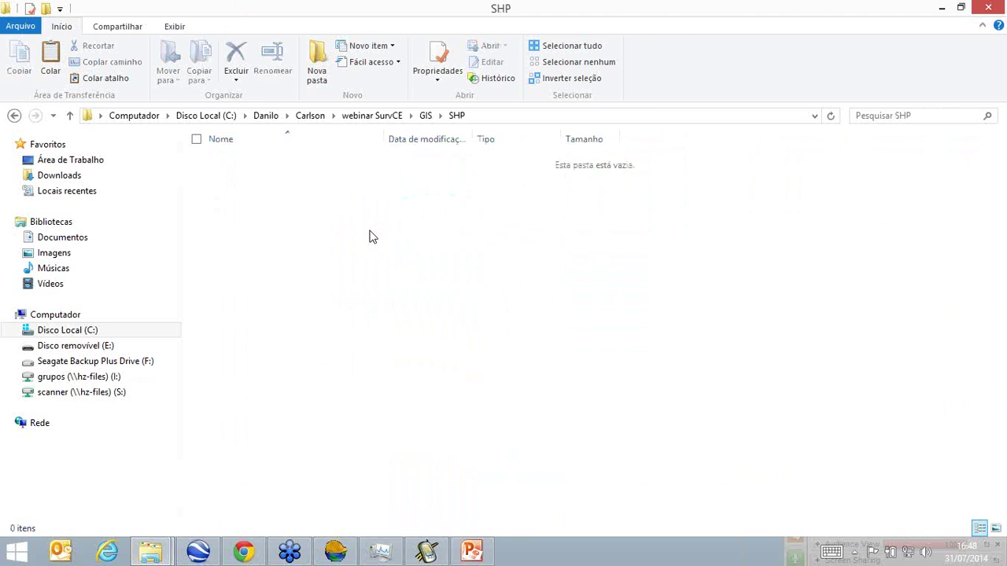
key("ctrl+v")
left_click(539, 489)
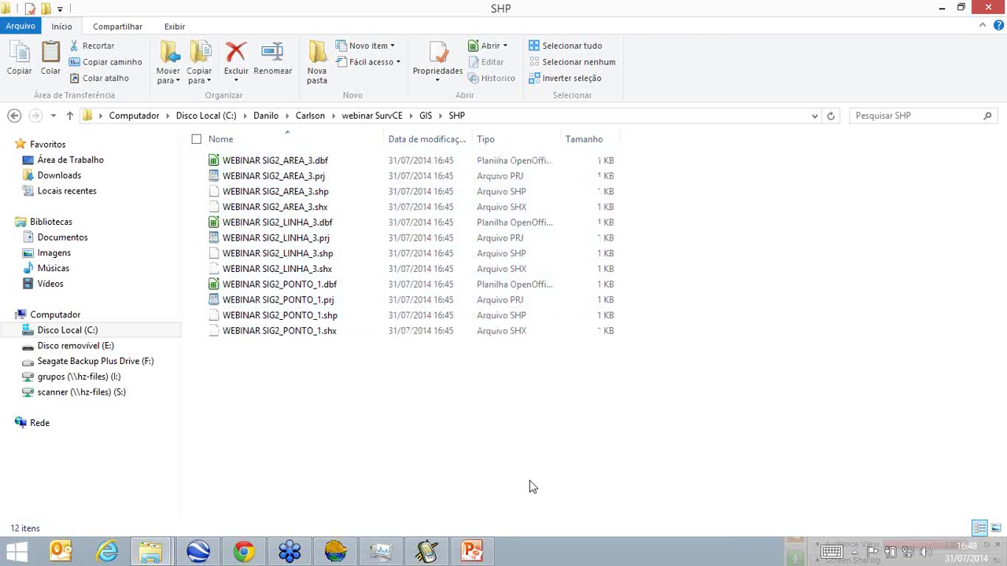
left_click(436, 553)
left_click(582, 217)
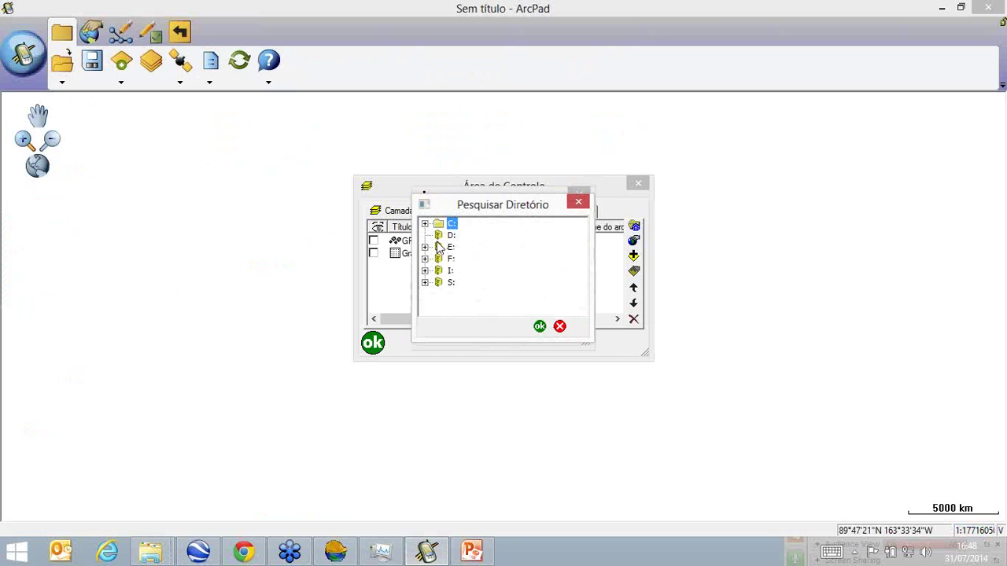
Browse to webinar SurvCE\GIS\SHP and add WEBINAR SIG2_PONTO_1.shp as a map layer.
left_click(425, 225)
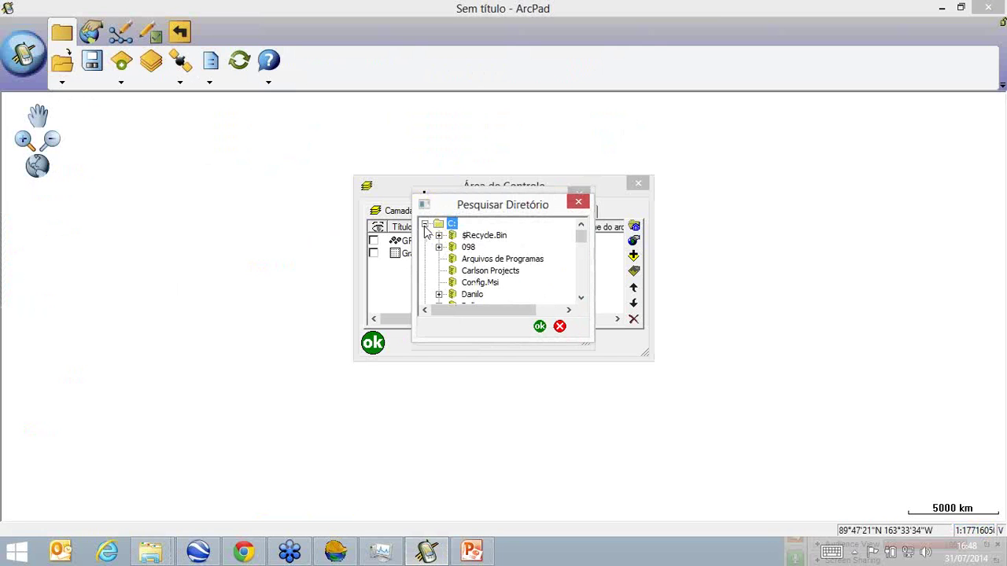
left_click(439, 294)
scroll(445, 280, "down", 3)
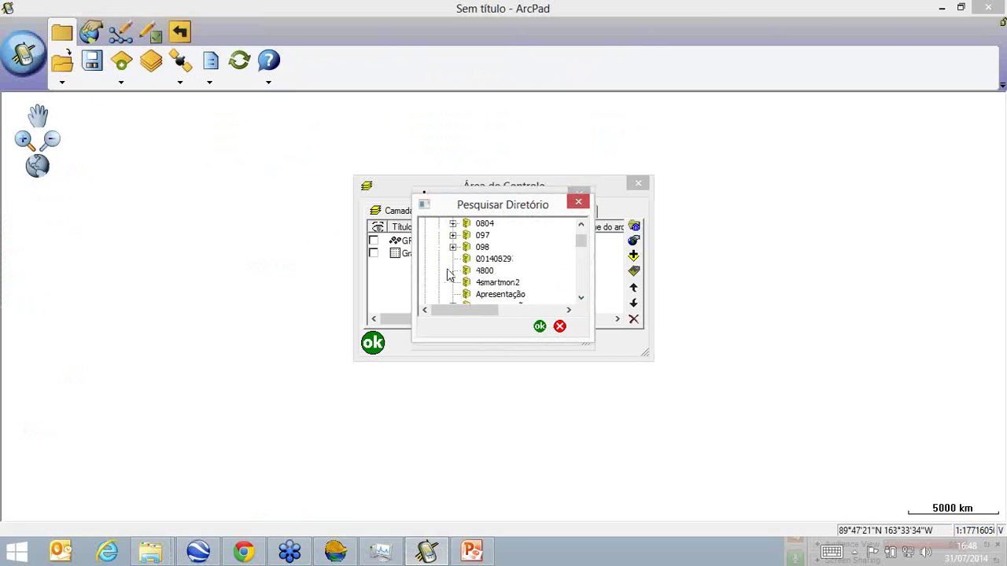
left_click(453, 283)
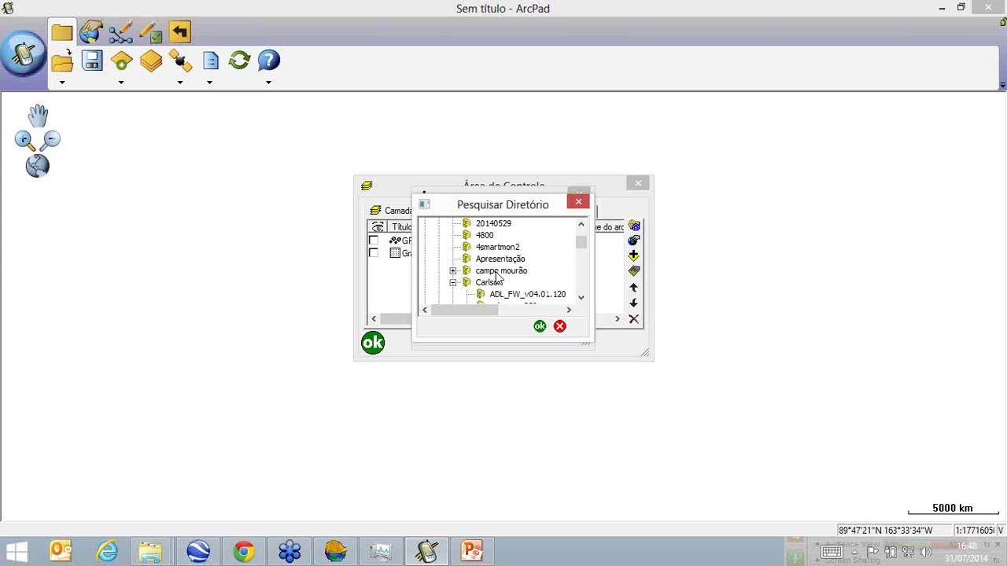
scroll(464, 282, "down", 3)
left_click(468, 271)
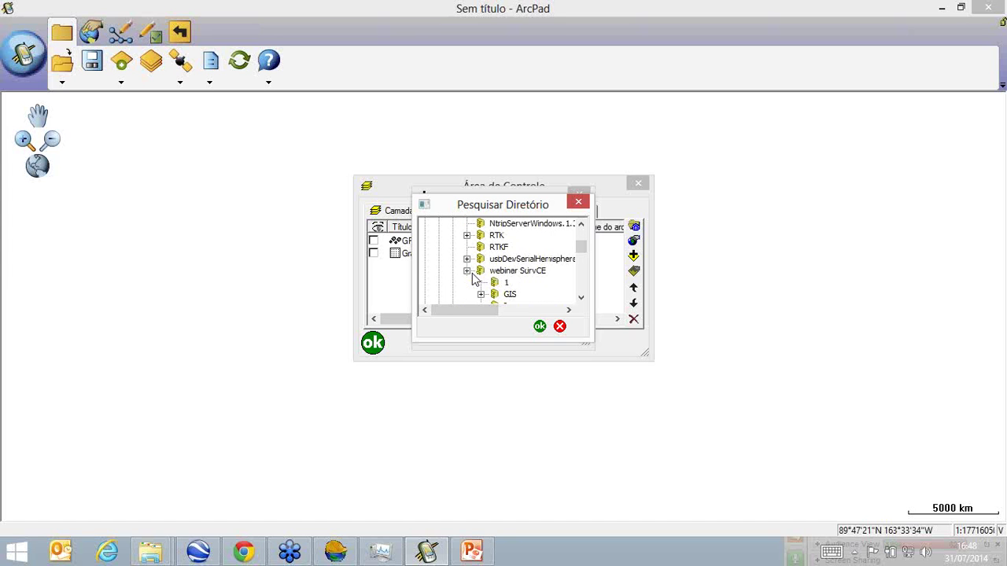
left_click(481, 294)
scroll(498, 289, "down", 1)
left_click(524, 259)
left_click(540, 327)
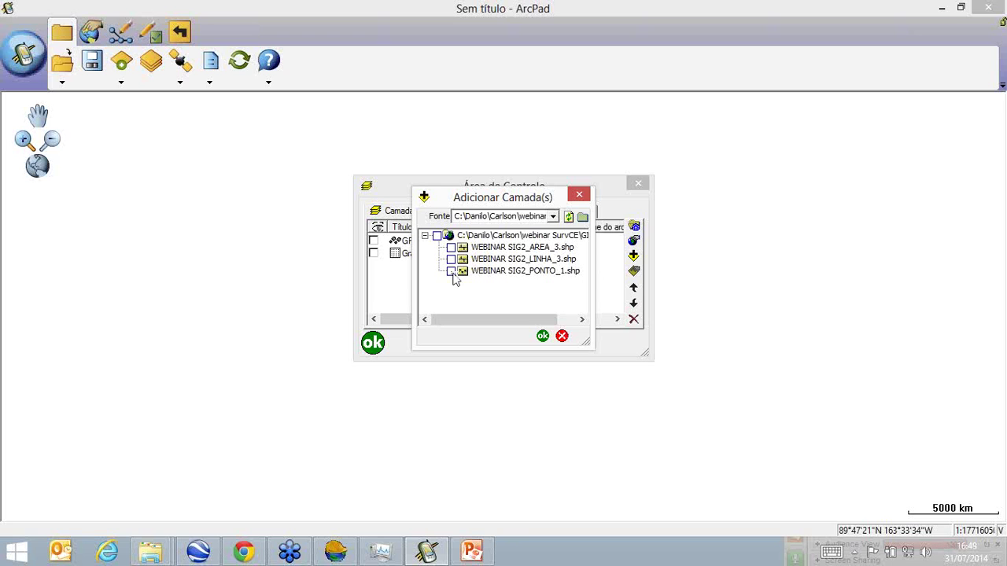
left_click(543, 337)
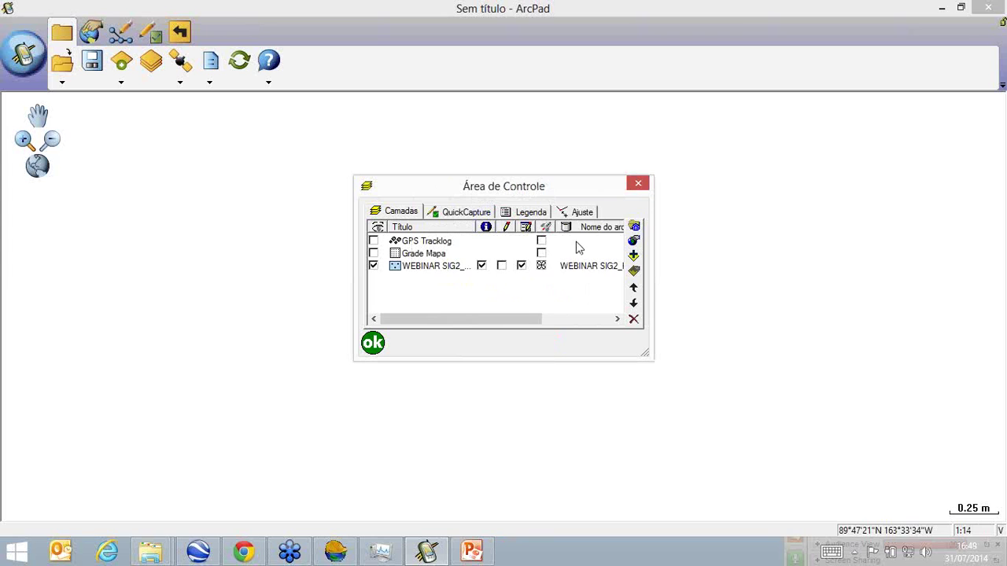
Identify survey point P1 and enlarge its attributes window with a wider Propriedade column.
left_click(374, 342)
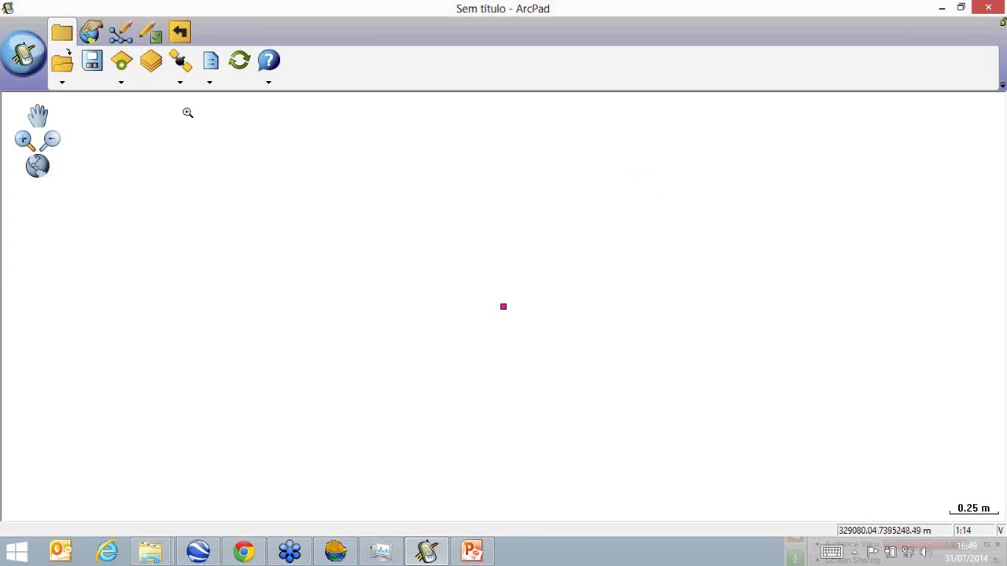
left_click(93, 33)
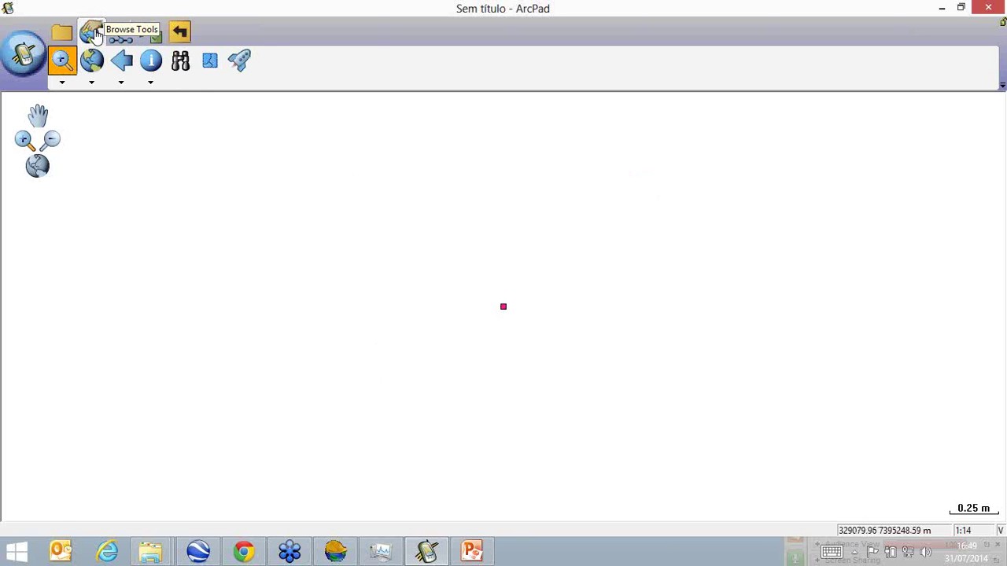
left_click(151, 61)
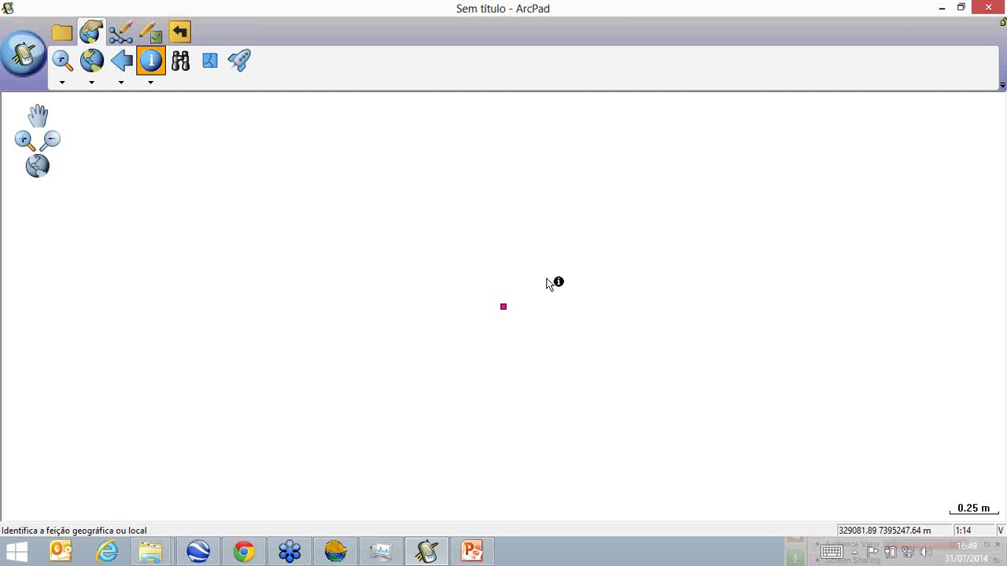
left_click(504, 307)
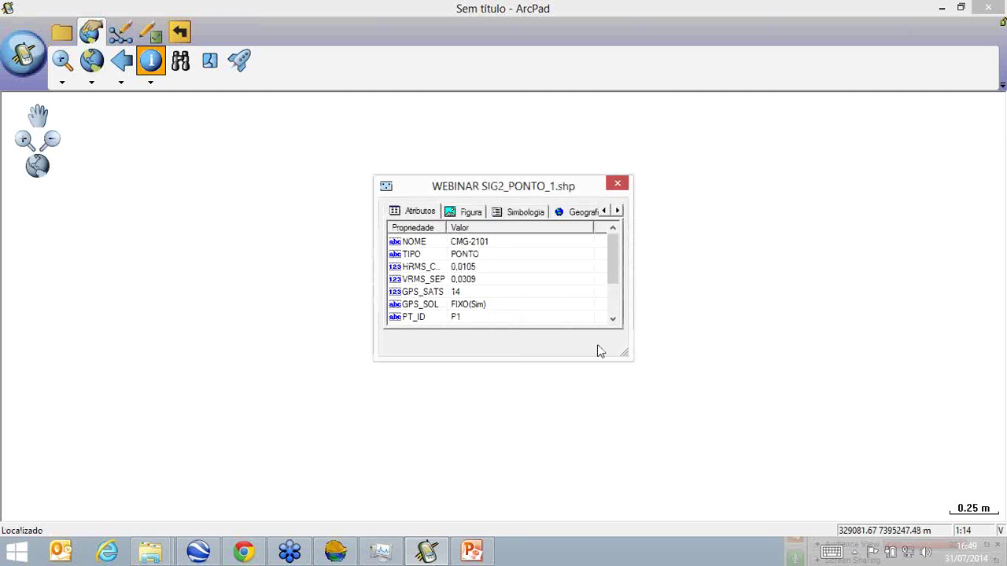
left_click_drag(622, 354, 808, 429)
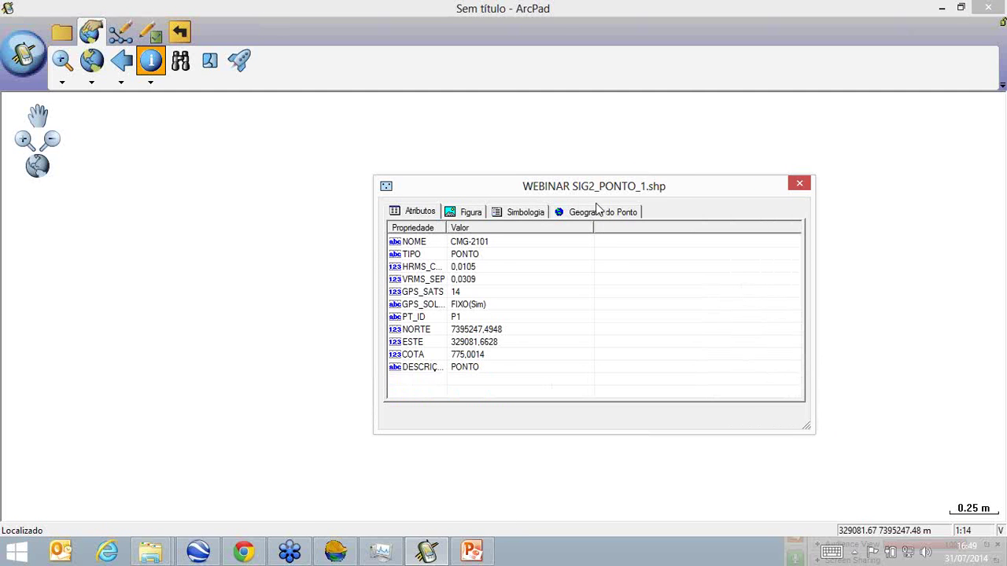
left_click_drag(615, 185, 842, 132)
left_click_drag(673, 173, 695, 172)
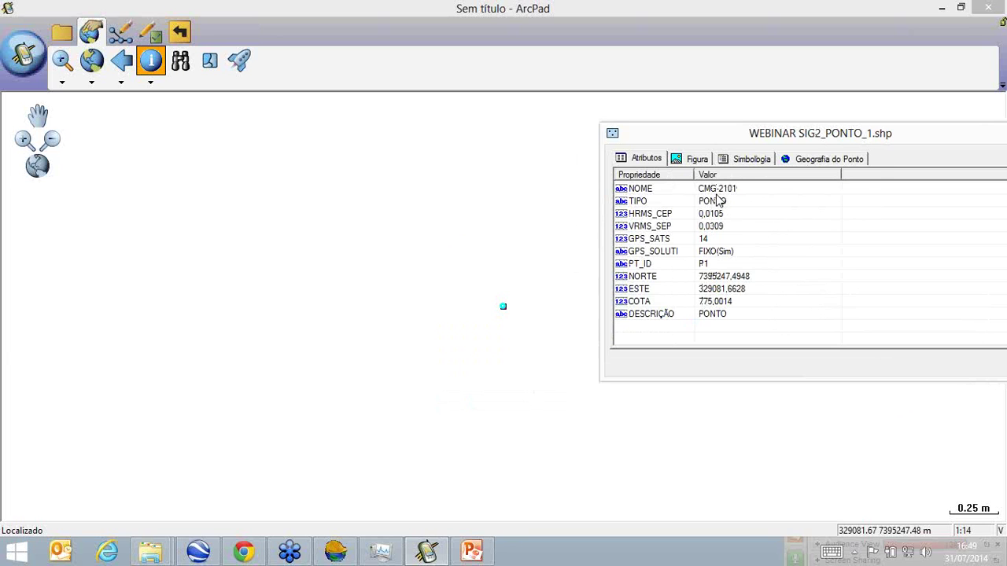
Review P1's TIPO, HRMS_CEP, VRMS_SEP, GPS_SATS, GPS solution, PT_ID and ESTE attributes.
left_click(759, 206)
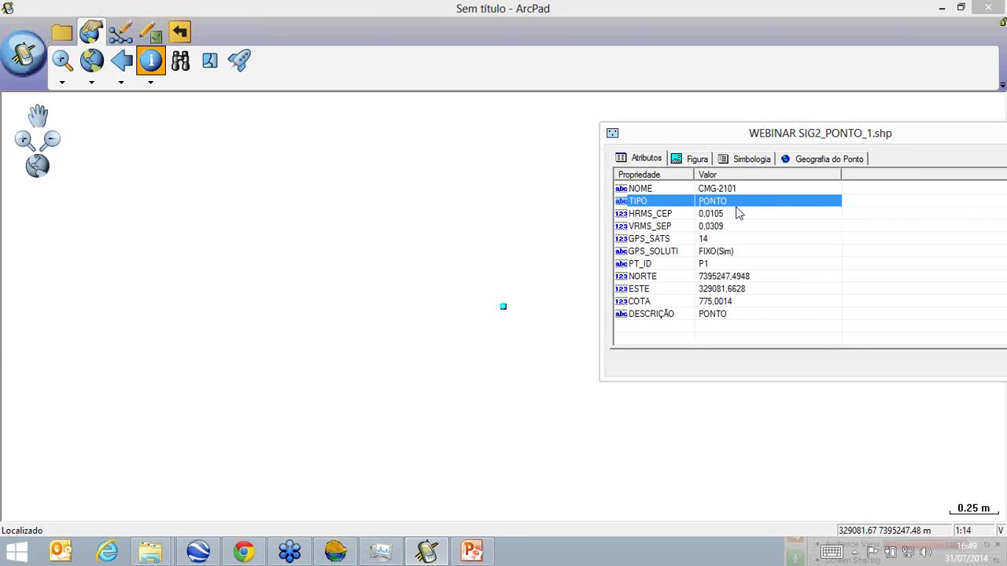
left_click(642, 217)
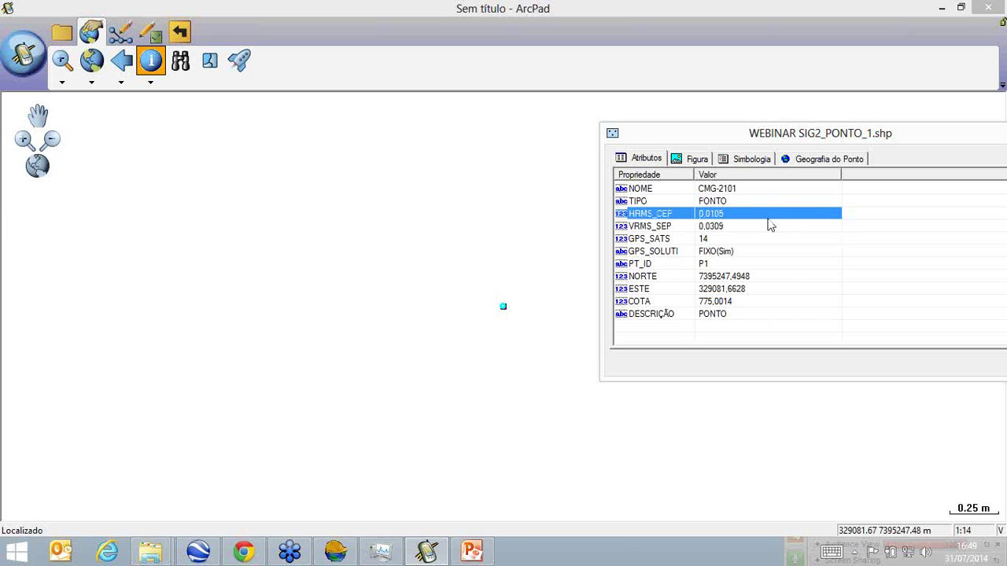
left_click(738, 226)
left_click(707, 241)
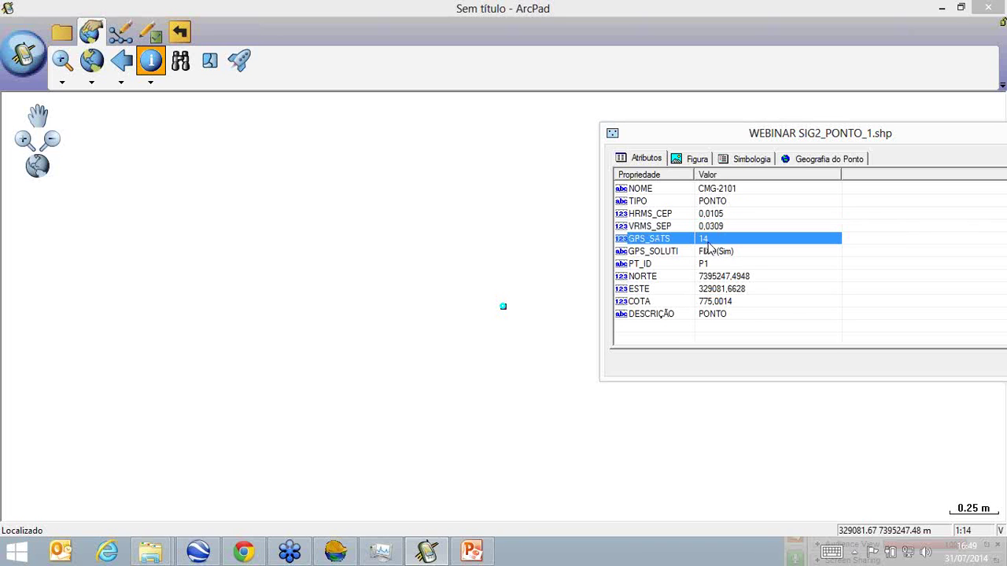
left_click(728, 255)
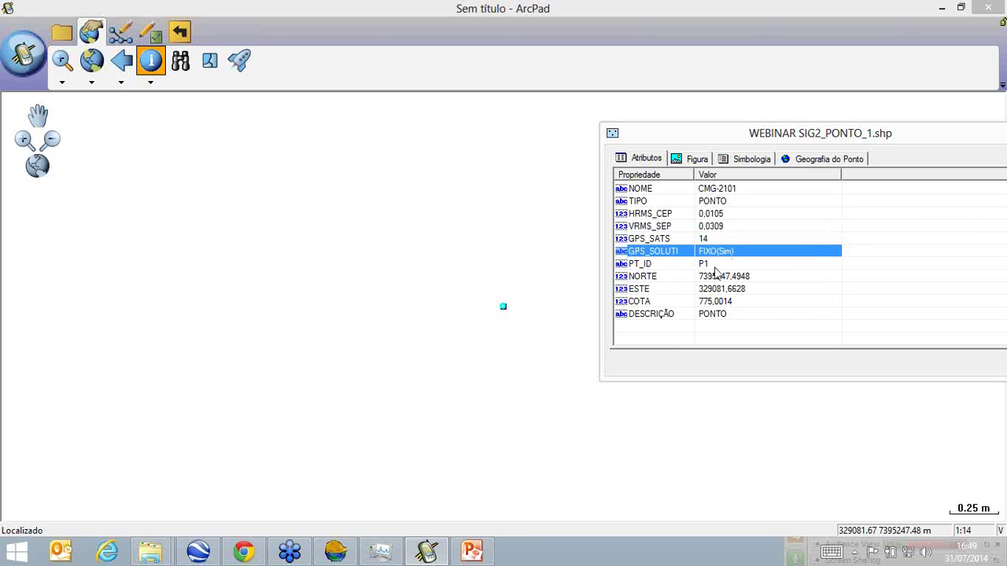
left_click(708, 265)
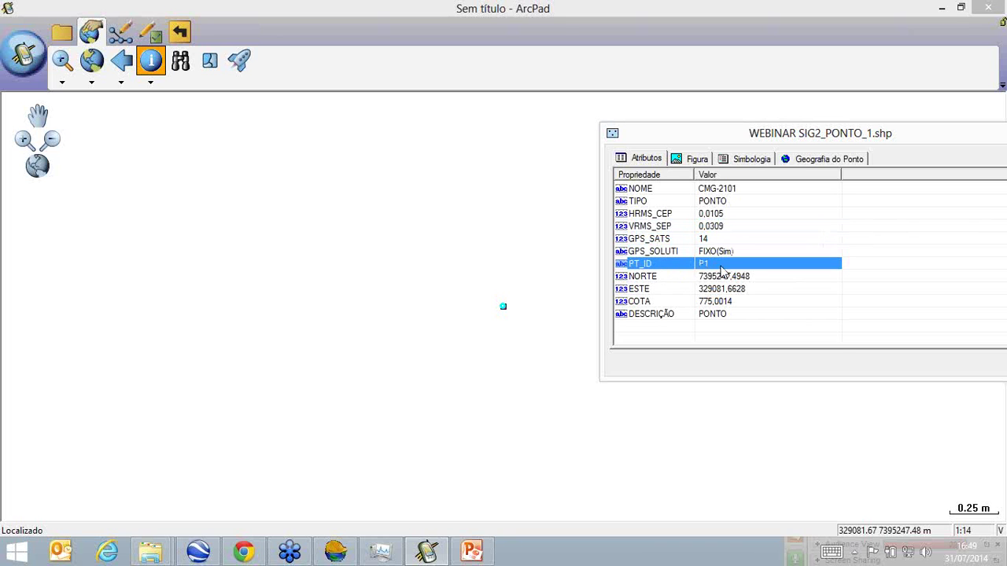
left_click(760, 289)
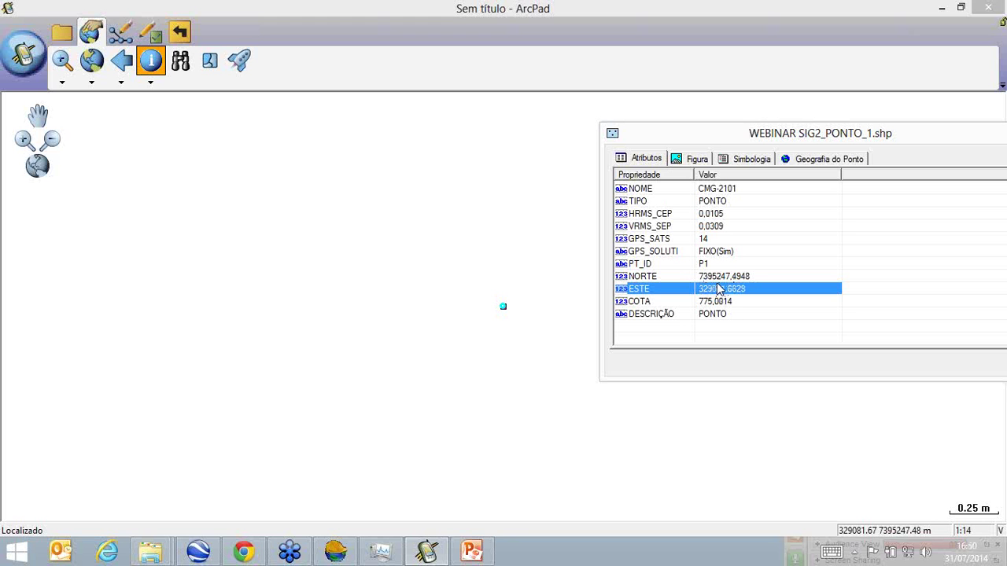
left_click(350, 553)
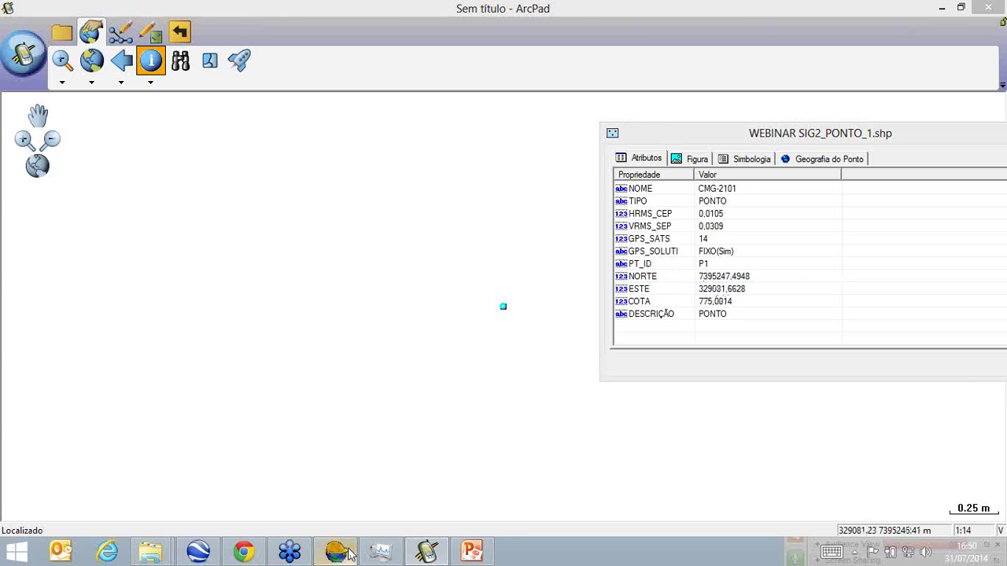
Export the drawing to a new shapefile WEBINAR SIGXX with Include attributes unchecked.
left_click(104, 93)
mouse_move(199, 179)
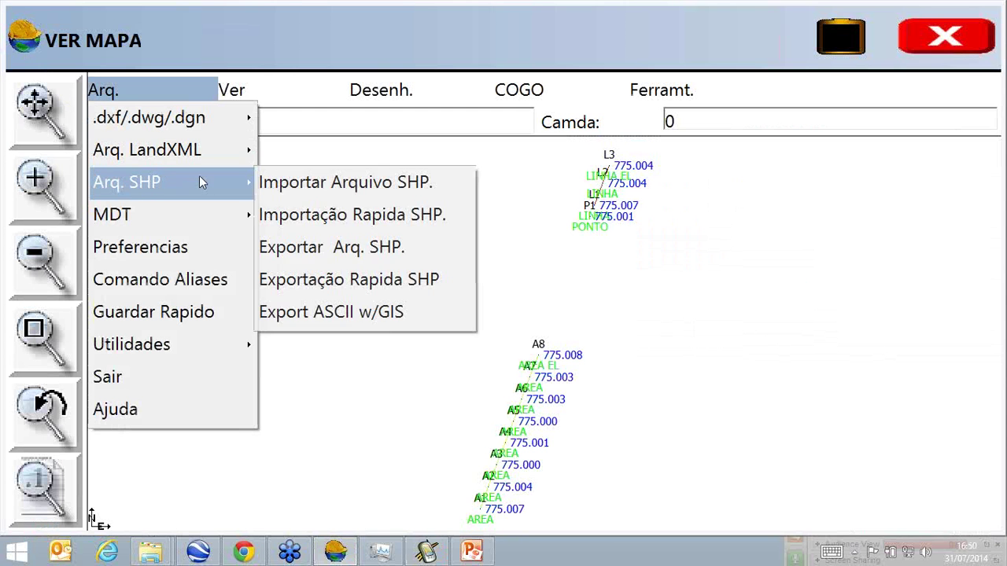
left_click(309, 248)
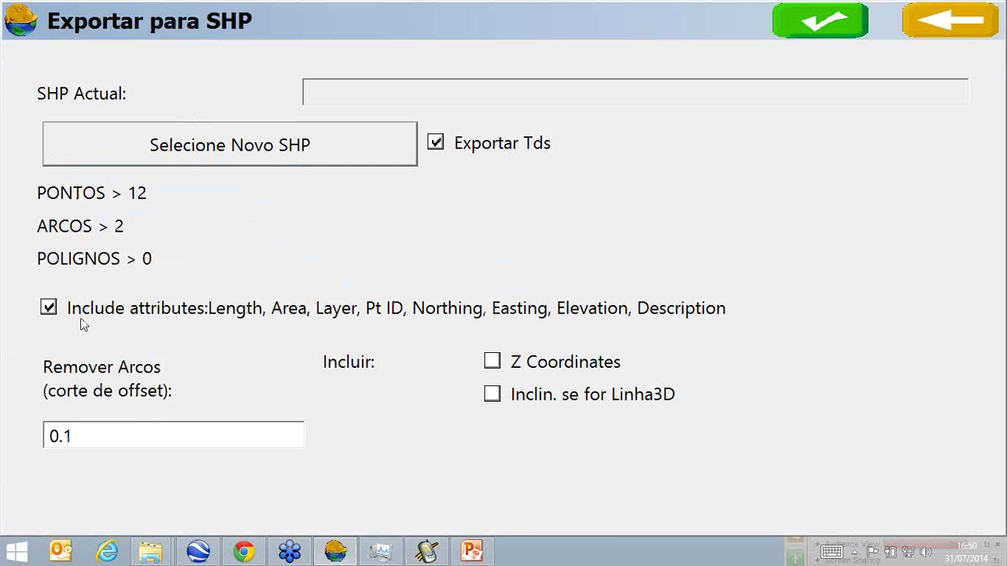
left_click(49, 307)
left_click(231, 147)
left_click_drag(235, 521, 242, 520)
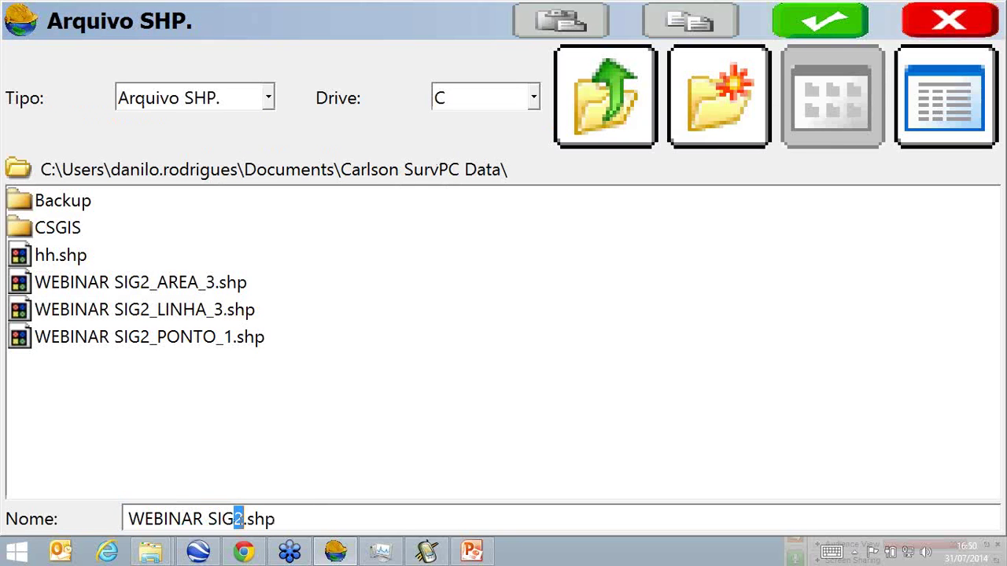
type("XX")
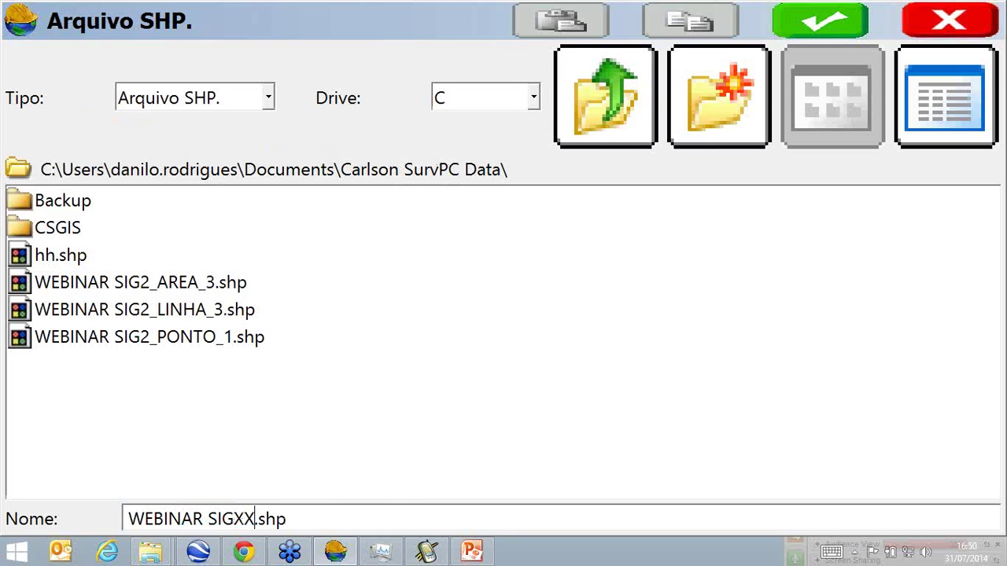
left_click(823, 26)
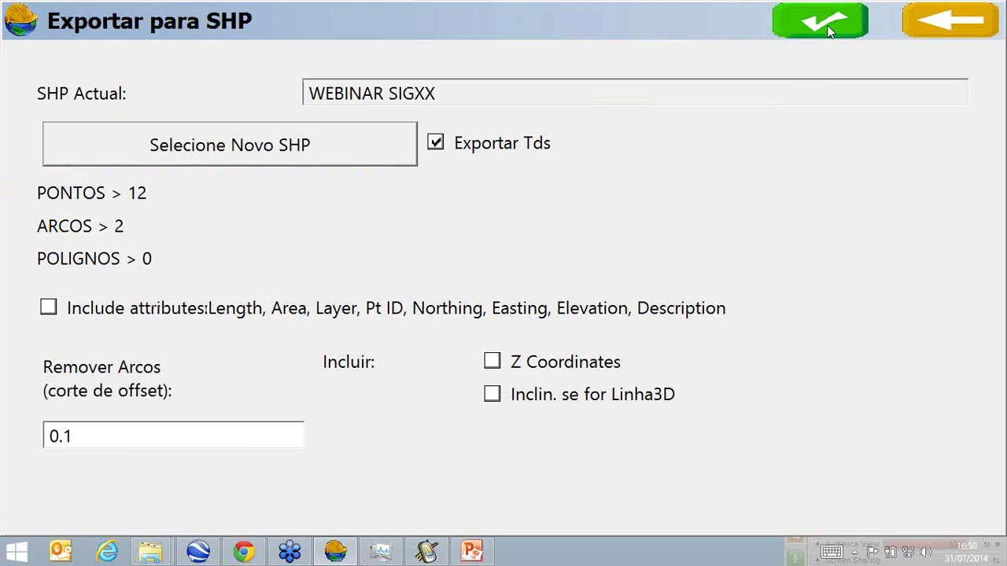
left_click(827, 29)
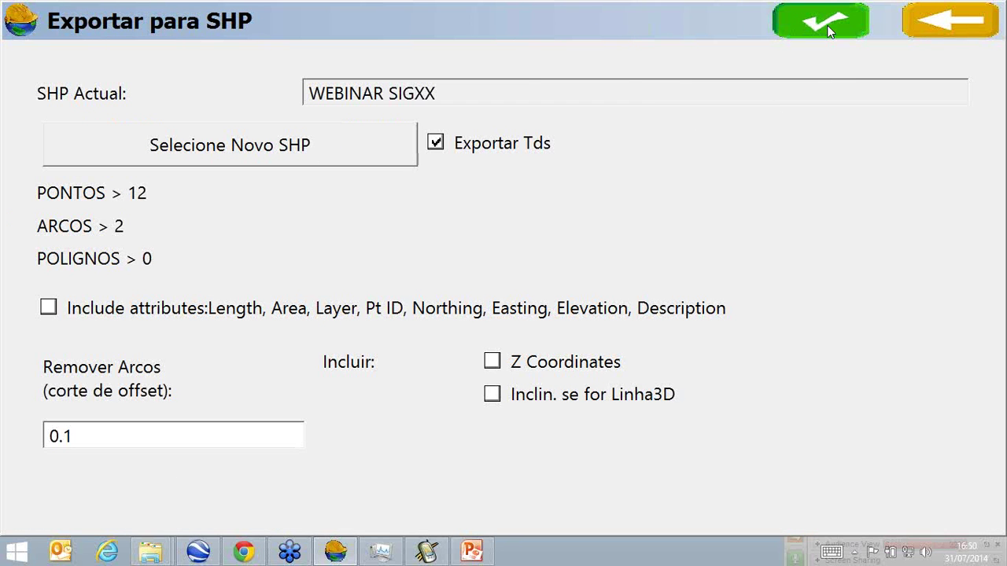
left_click(944, 20)
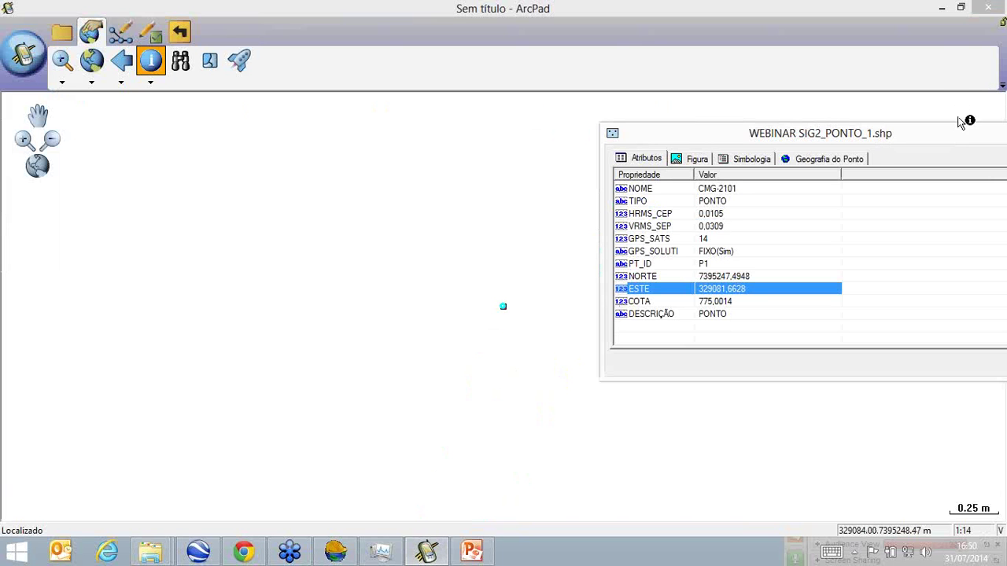
Close P1's attribute window, identify the point again, then close its attributes.
left_click_drag(908, 139, 582, 134)
left_click(582, 136)
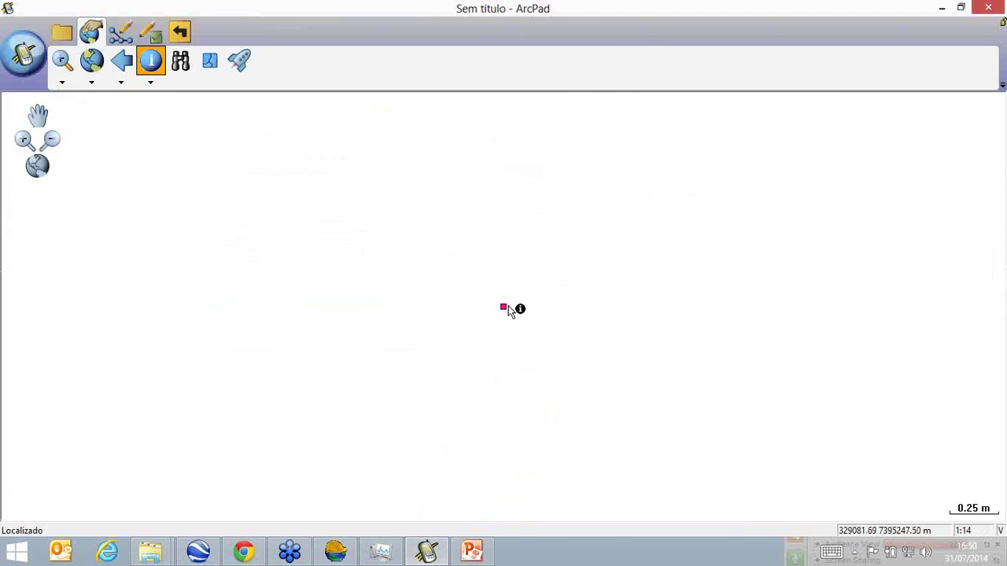
left_click(504, 307)
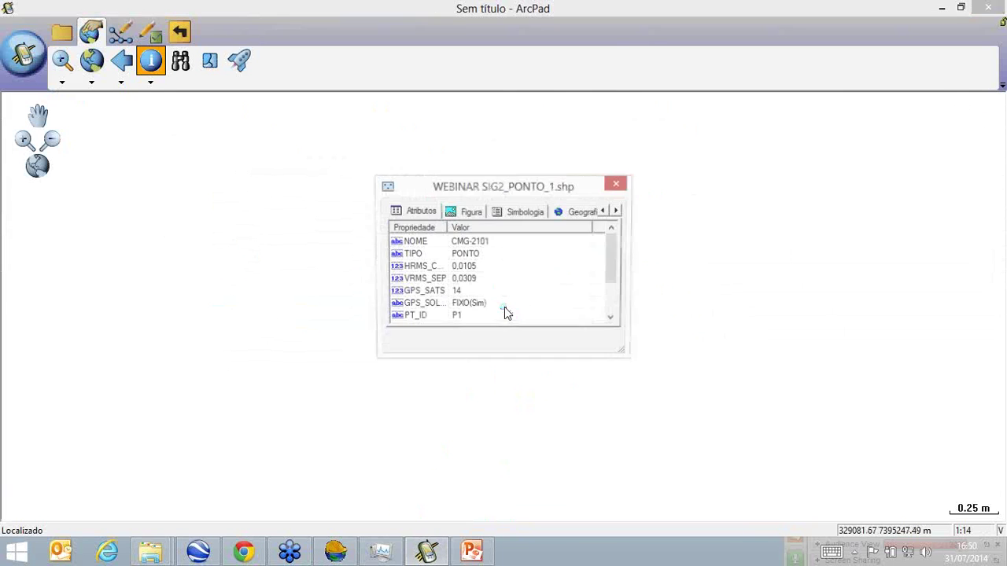
left_click(616, 173)
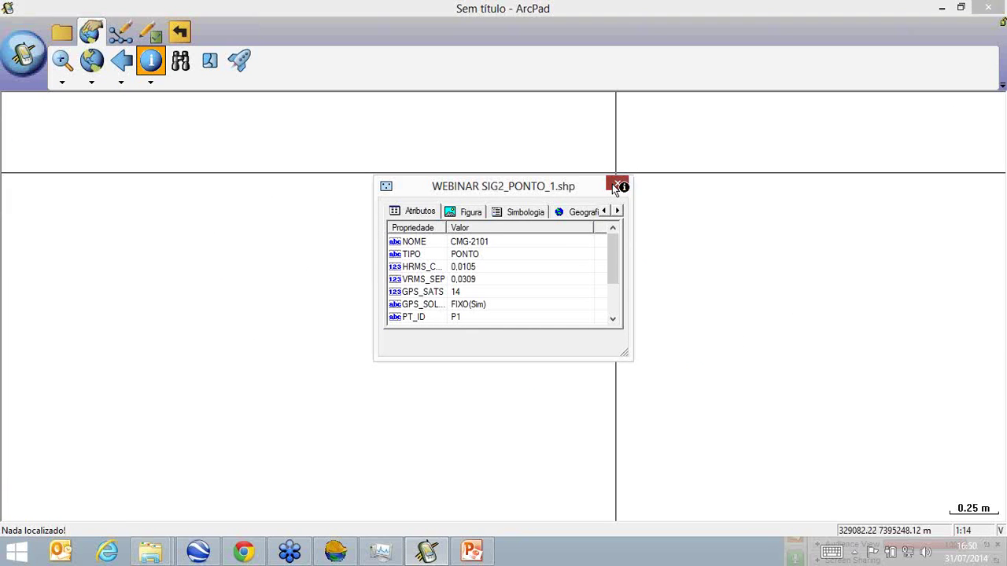
left_click(616, 186)
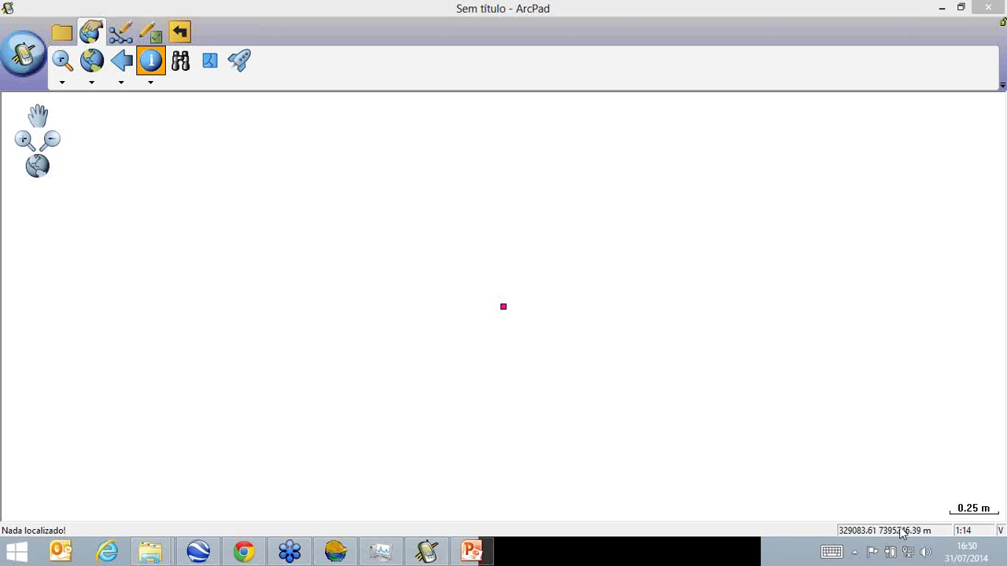
Add WEBINAR SIG2_LINHA_3.shp from the C:\Danilo\Carlson\webinar folder as a new layer.
left_click(64, 33)
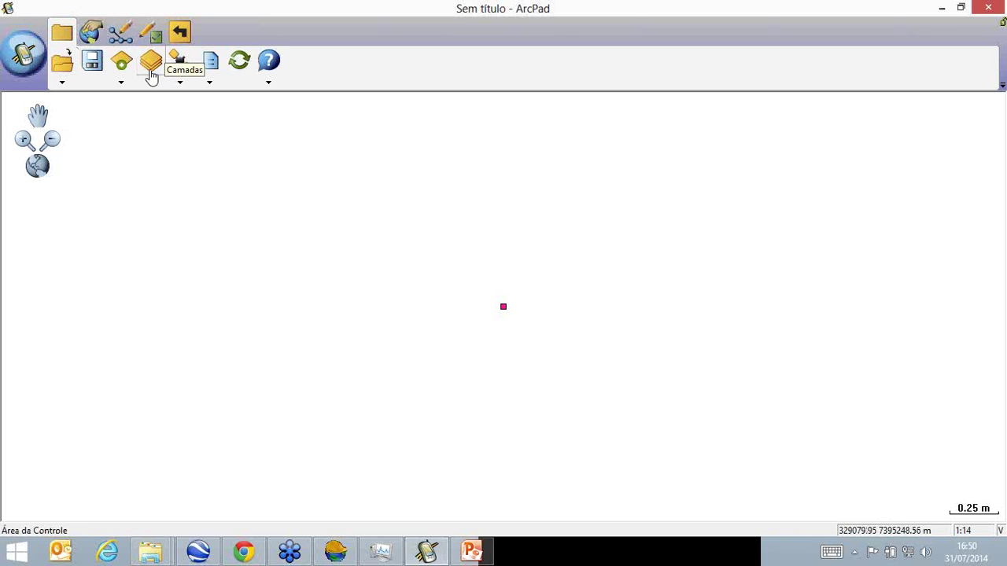
left_click(151, 70)
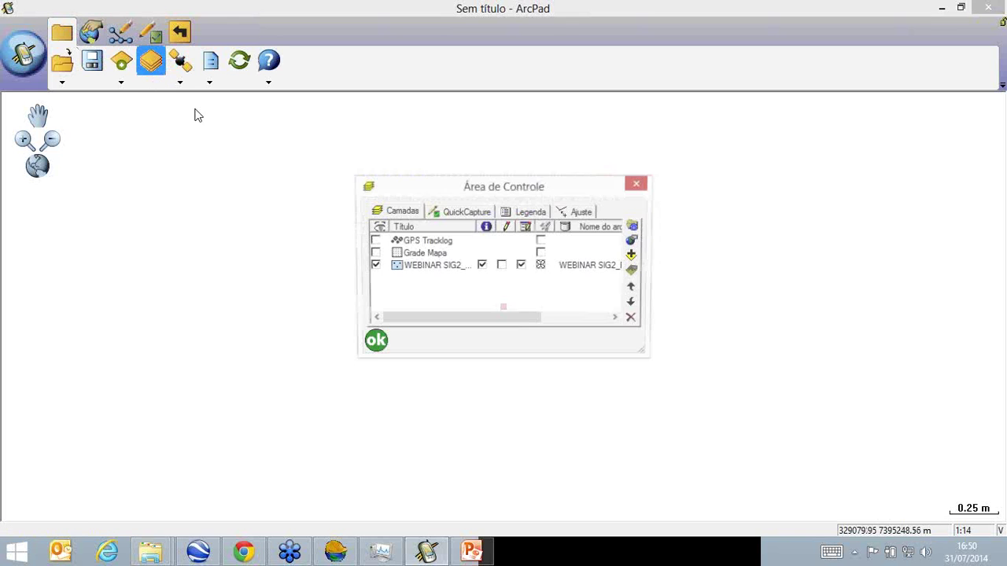
left_click(633, 257)
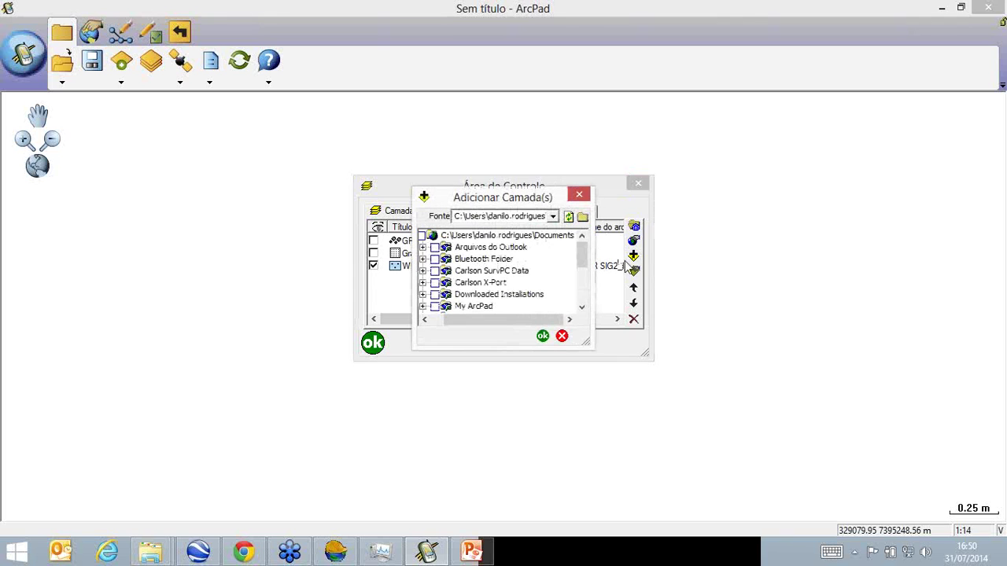
left_click(553, 216)
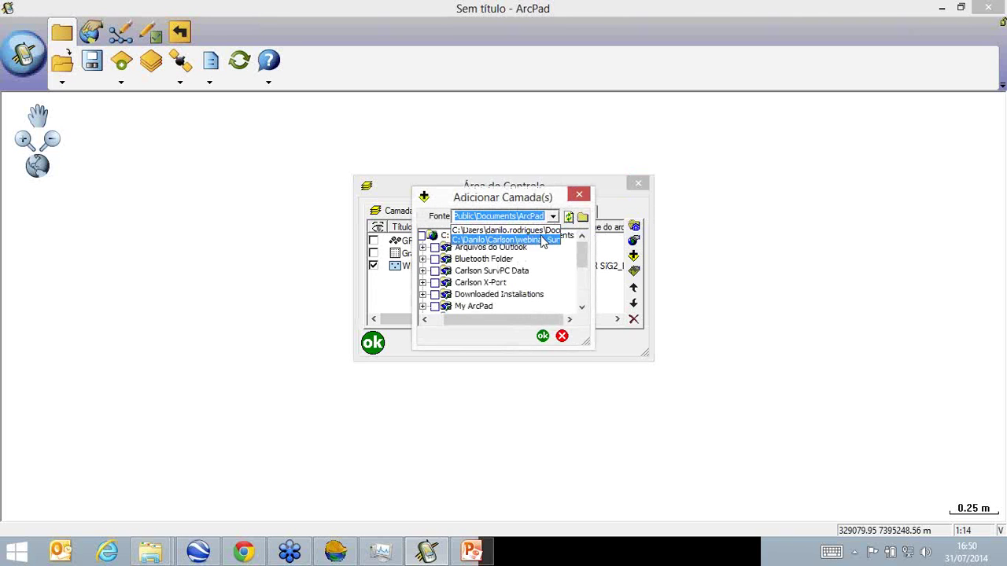
left_click(541, 240)
left_click(426, 259)
left_click(543, 336)
left_click(373, 343)
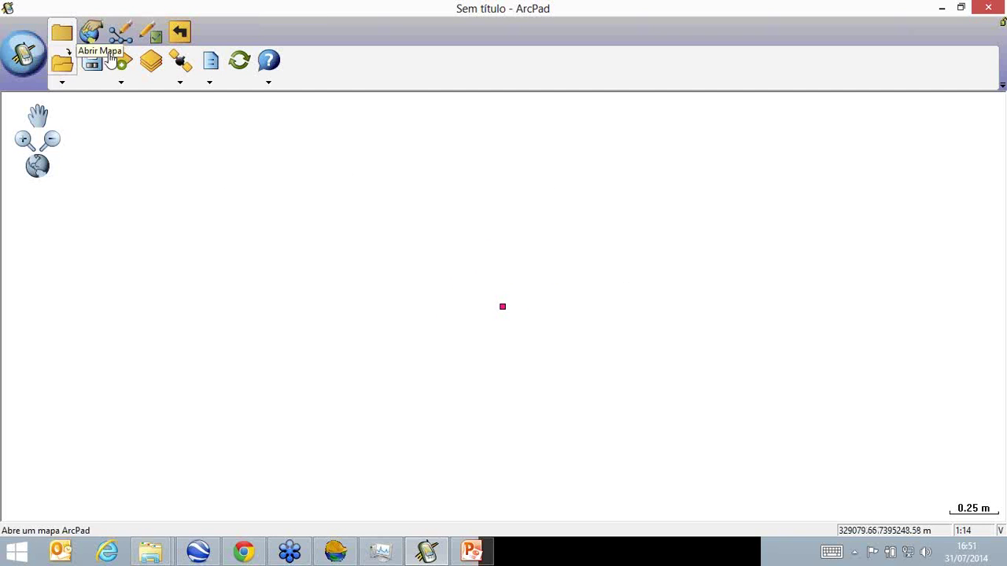
Switch to the map browsing tools and query an empty spot on the map.
left_click(92, 35)
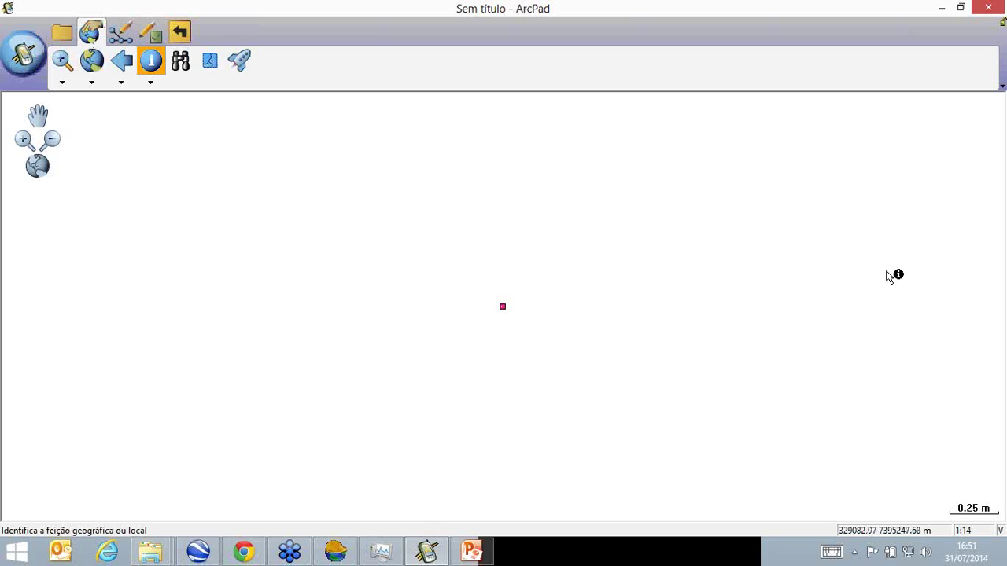
left_click(427, 194)
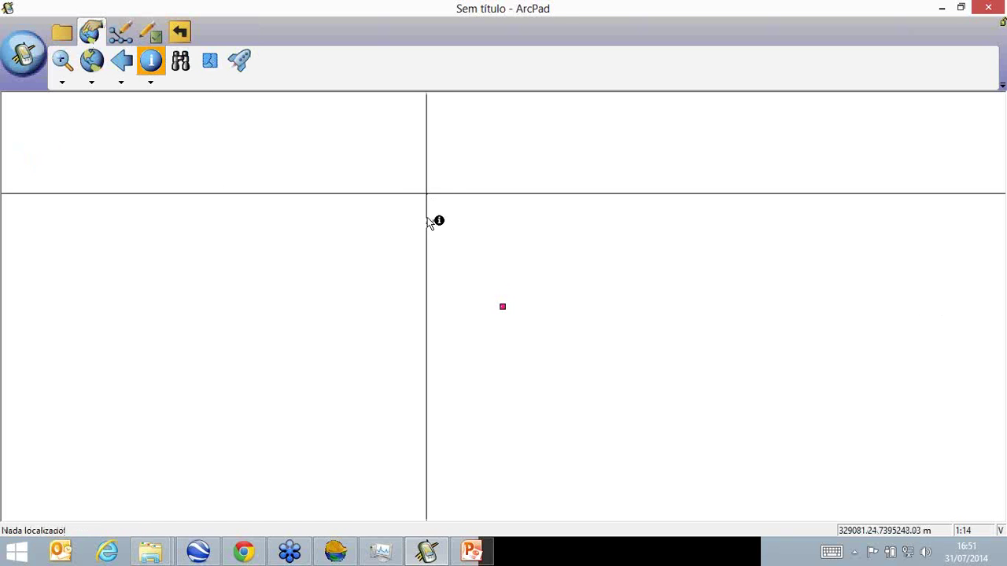
left_click(61, 31)
Identify the surveyed point and close its attribute window.
left_click(502, 306)
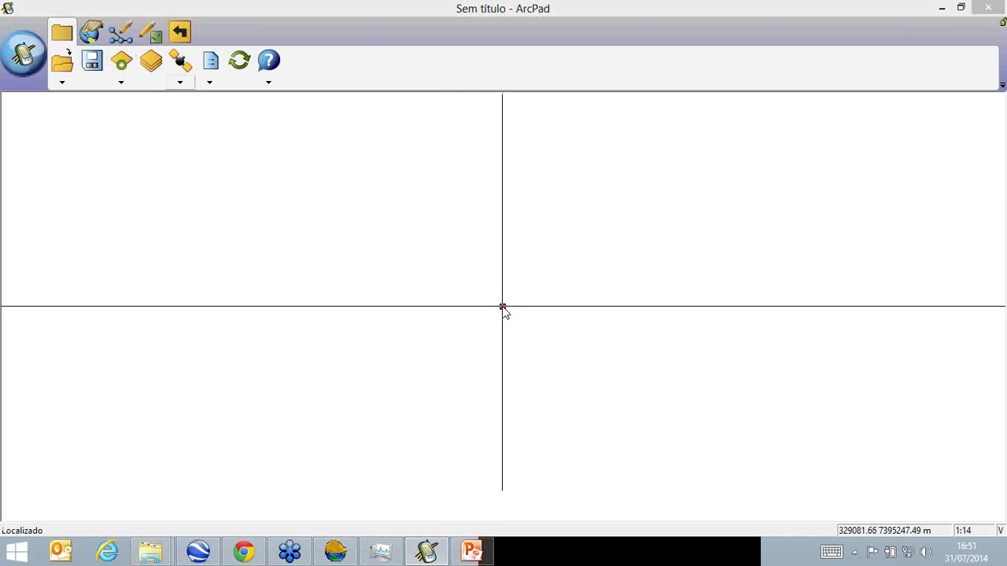
left_click(618, 184)
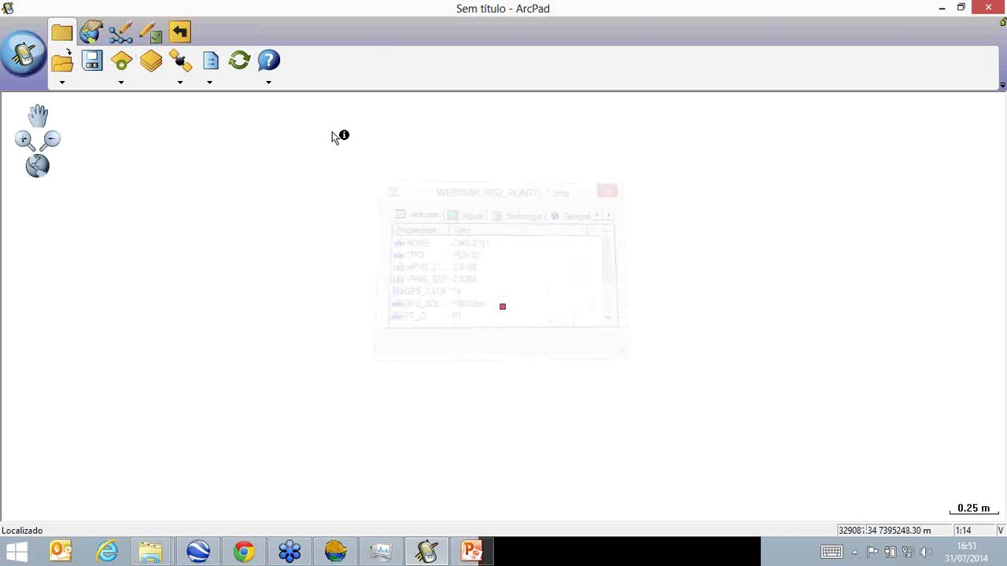
left_click(90, 31)
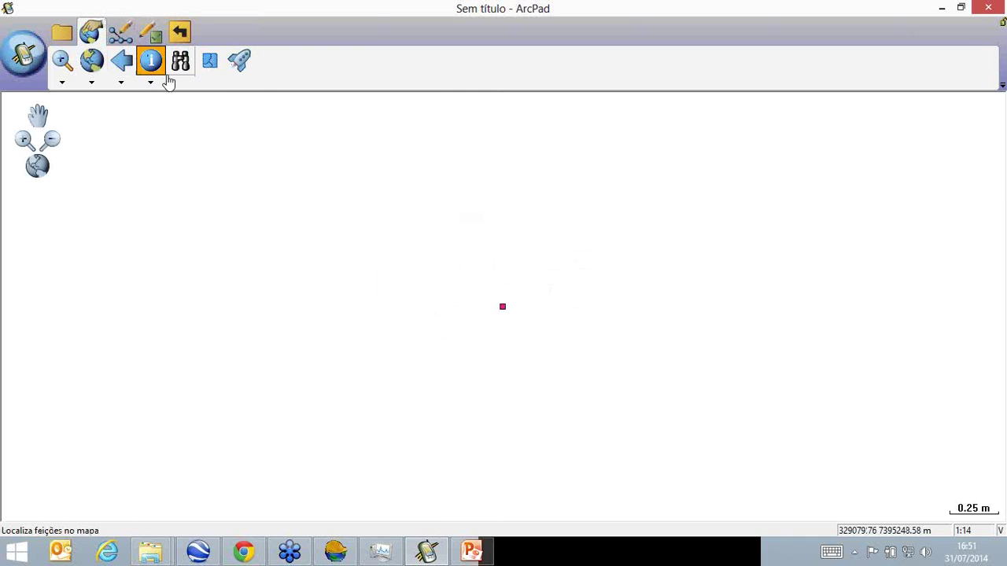
Make the SIG2_LINHA_3 line layer editable in the layer list.
left_click(61, 32)
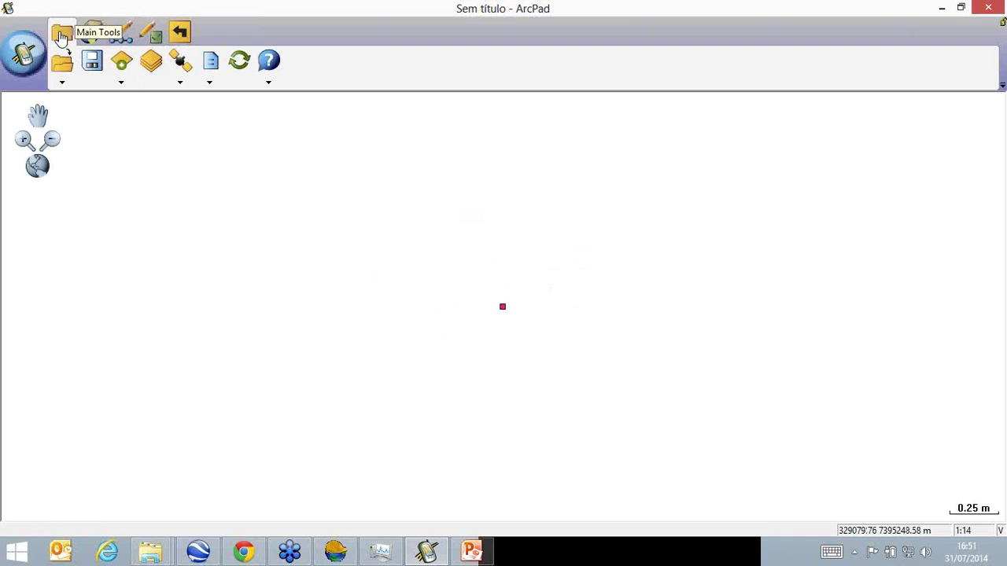
left_click(152, 62)
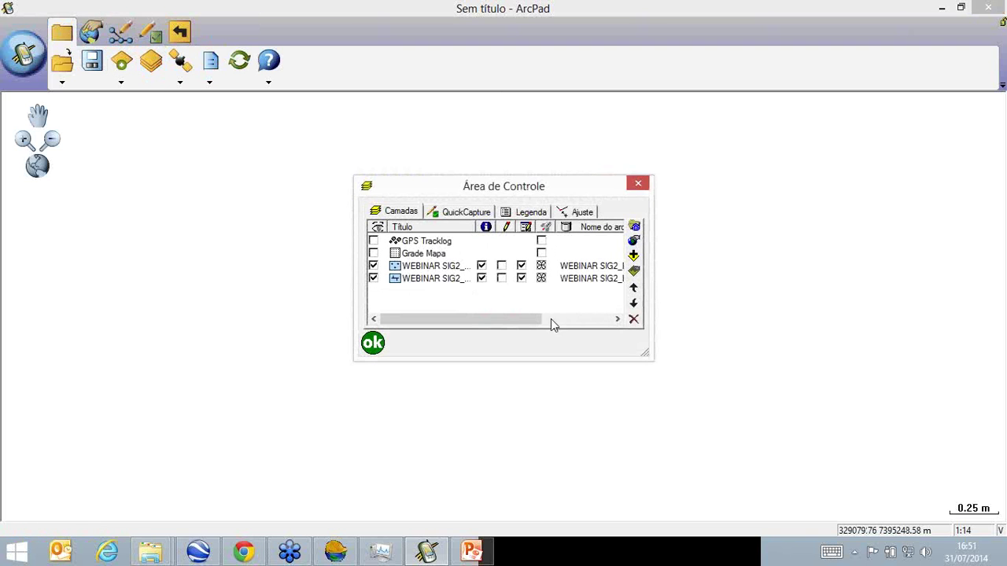
left_click_drag(645, 353, 845, 402)
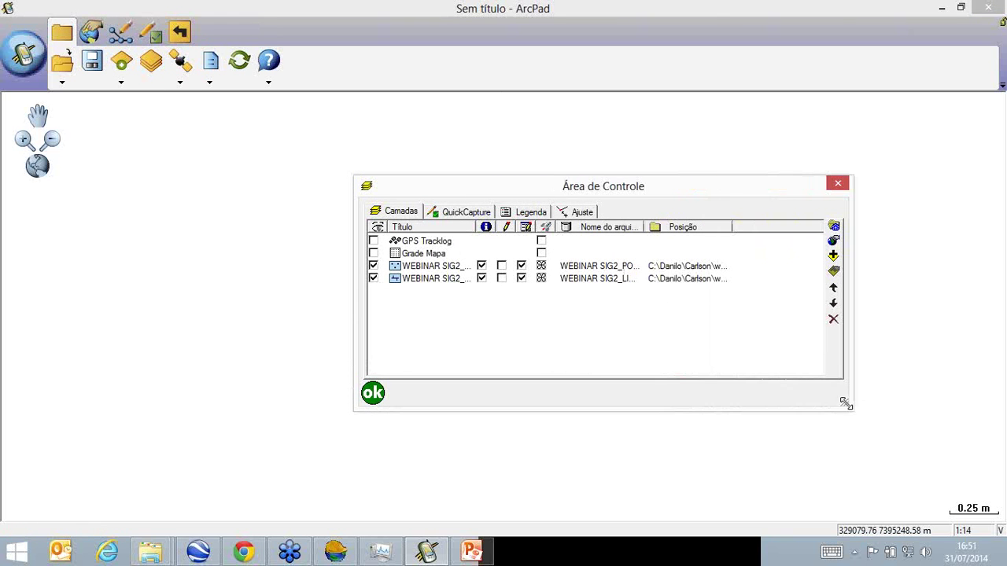
left_click(504, 280)
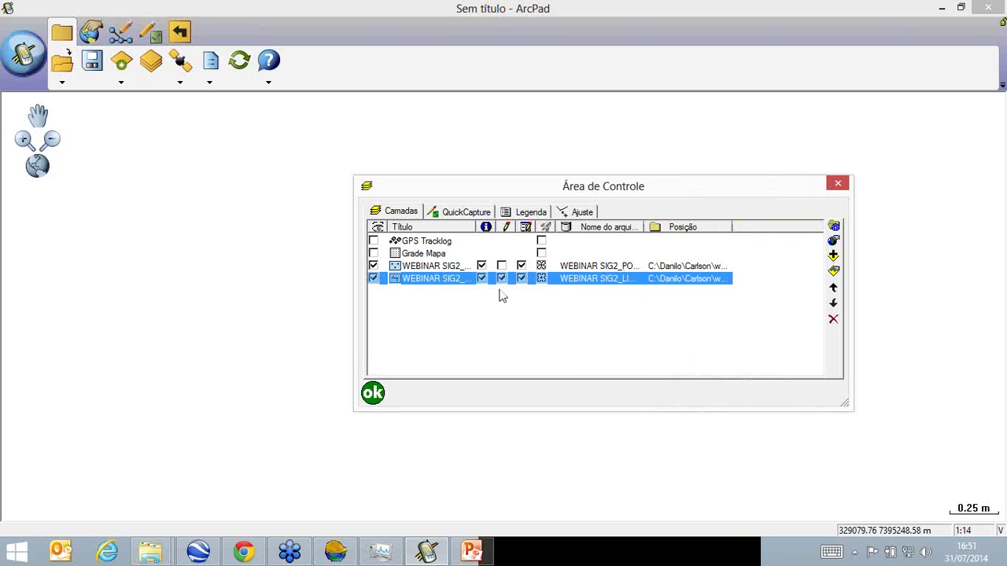
left_click(372, 393)
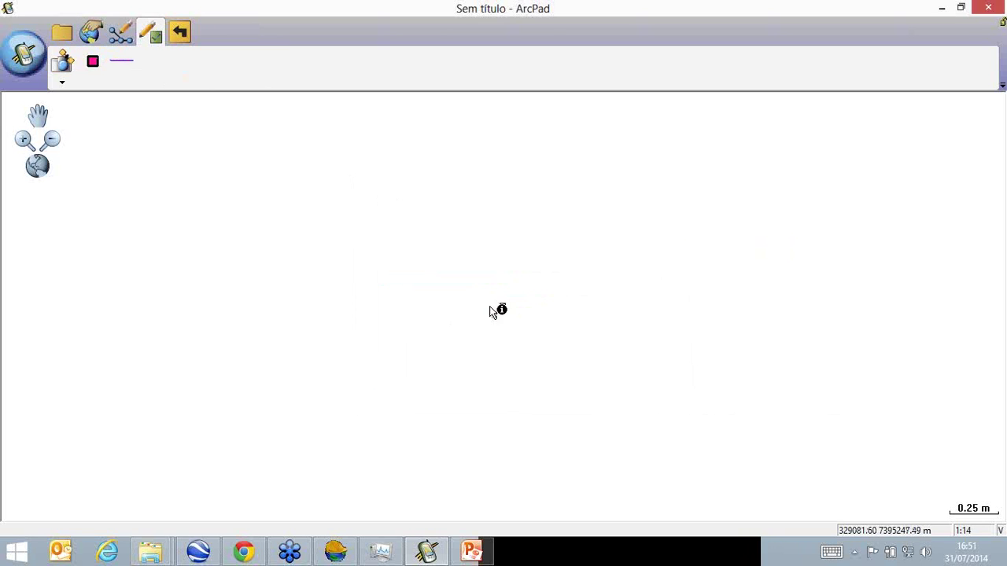
Sketch a seven-vertex polyline on the LINHA_3 line layer.
left_click(503, 306)
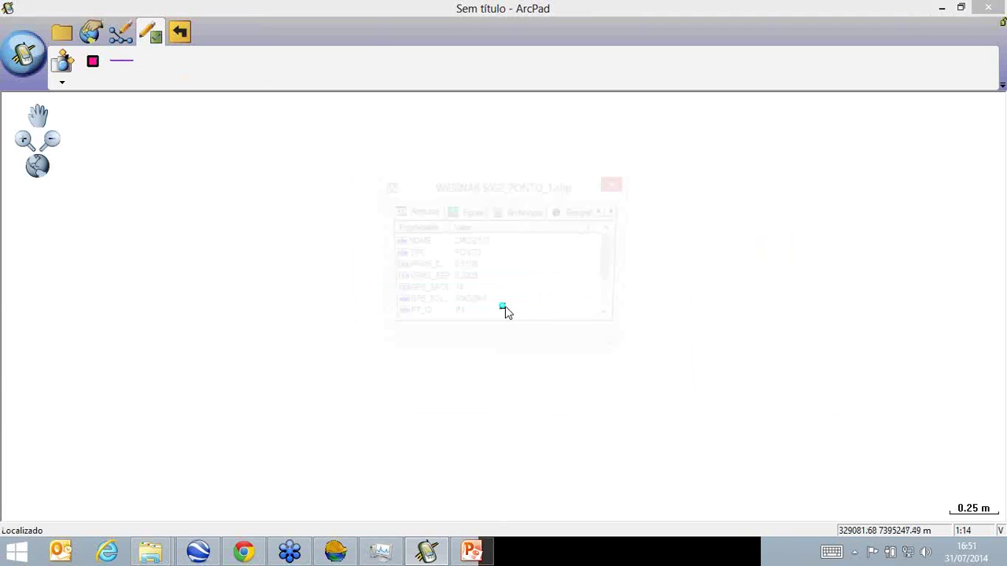
left_click(617, 182)
left_click(124, 63)
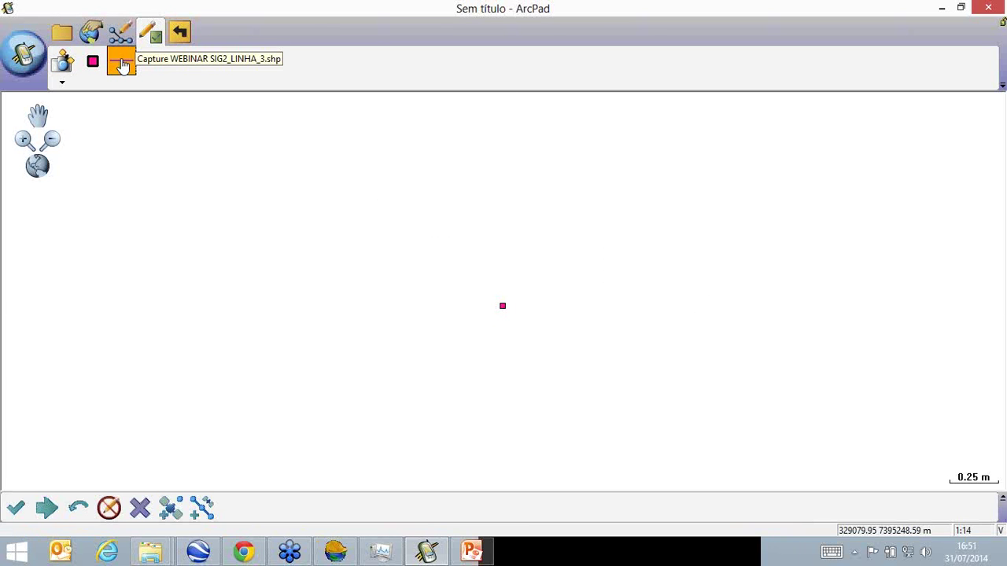
left_click(217, 213)
left_click(181, 282)
left_click(362, 286)
left_click(406, 232)
left_click(742, 250)
left_click(748, 376)
left_click(348, 352)
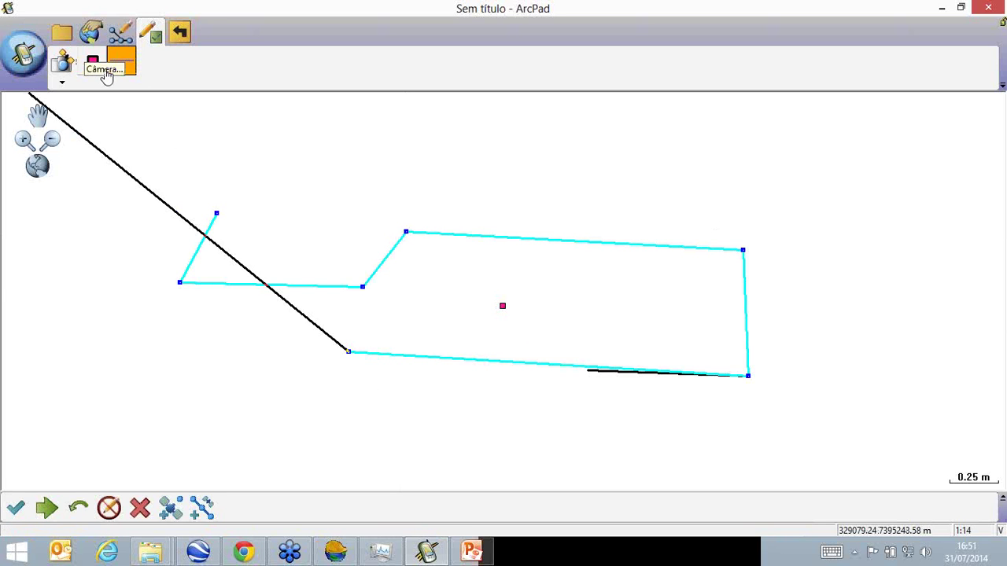
Start a new empty map, discarding the old map's changes without saving.
left_click(23, 53)
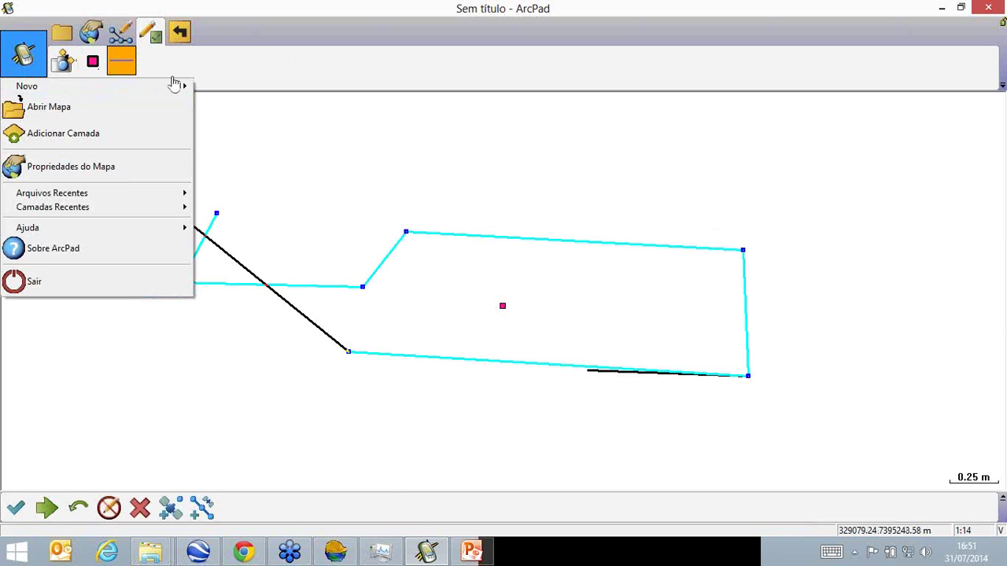
left_click(19, 52)
left_click(18, 52)
mouse_move(36, 86)
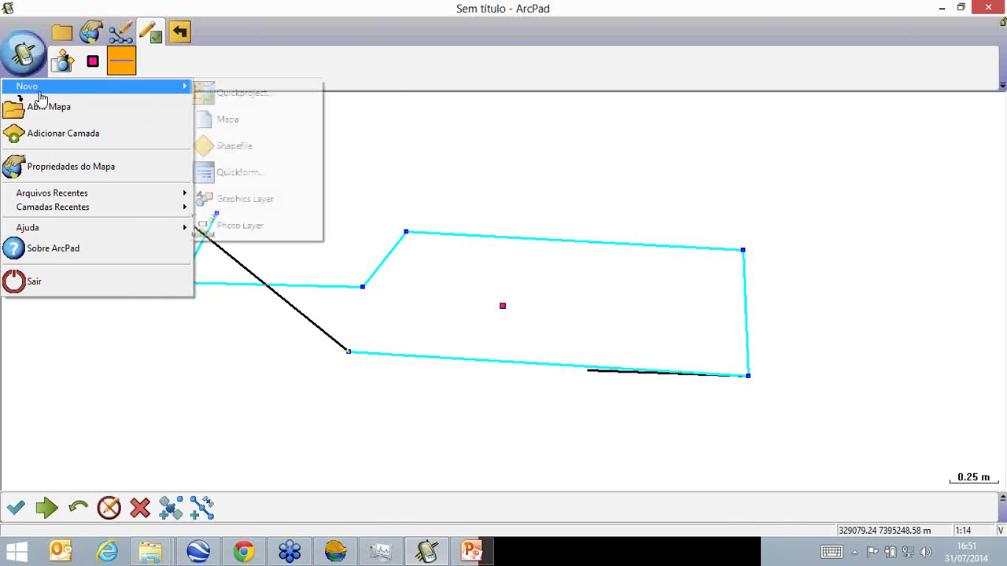
left_click(262, 123)
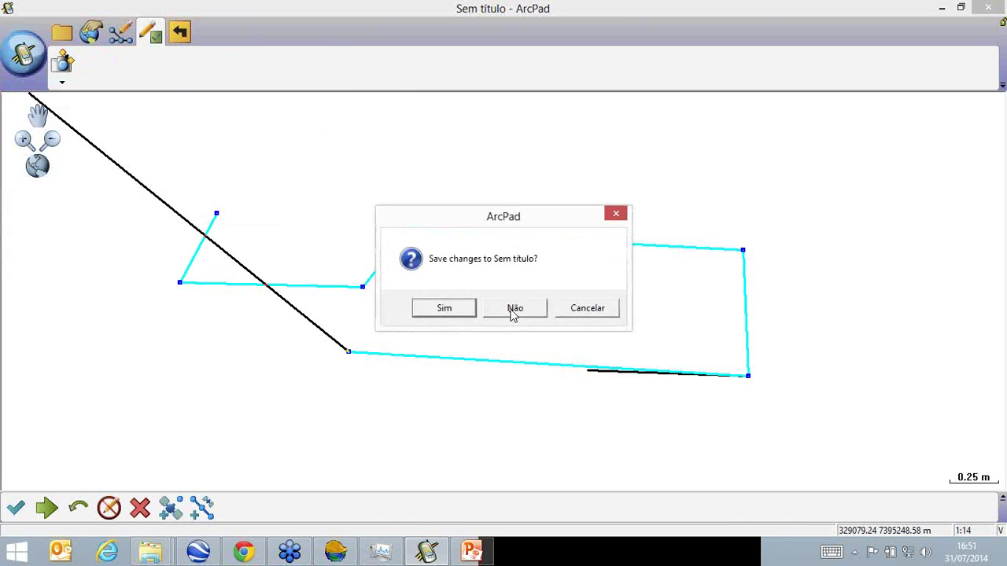
left_click(514, 309)
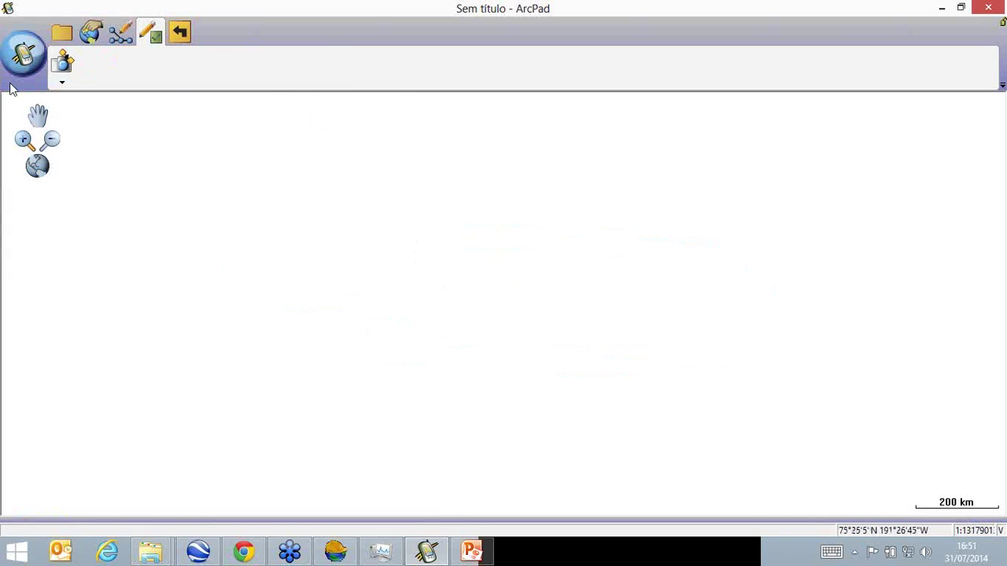
left_click(58, 40)
Select the four WEBINAR SIGXX_PONTO_1 files (.shx, .shp, .prj, .dbf) and switch to the SHP folder.
mouse_move(151, 552)
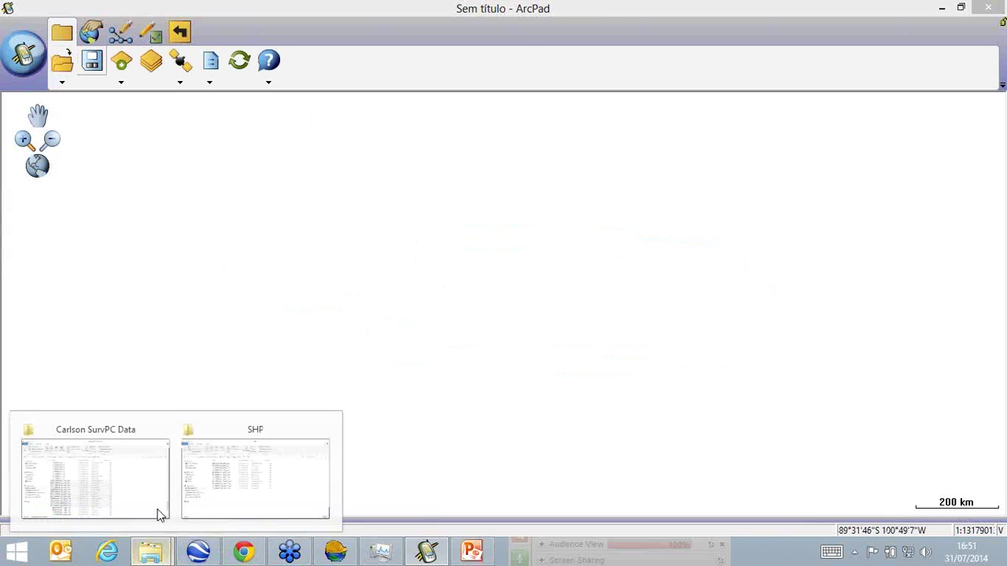
left_click(120, 453)
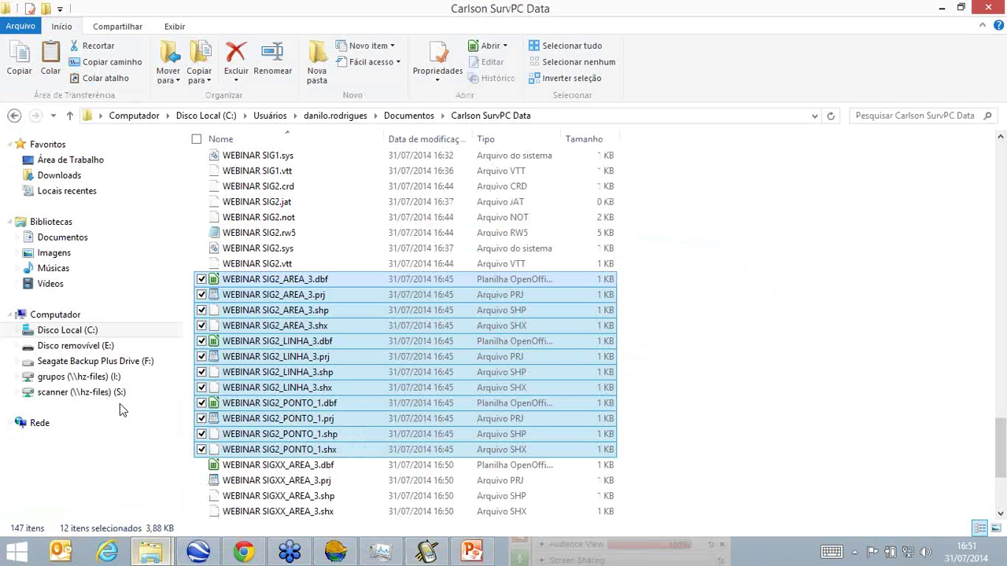
scroll(226, 303, "down", 1)
scroll(226, 305, "down", 3)
left_click(326, 450)
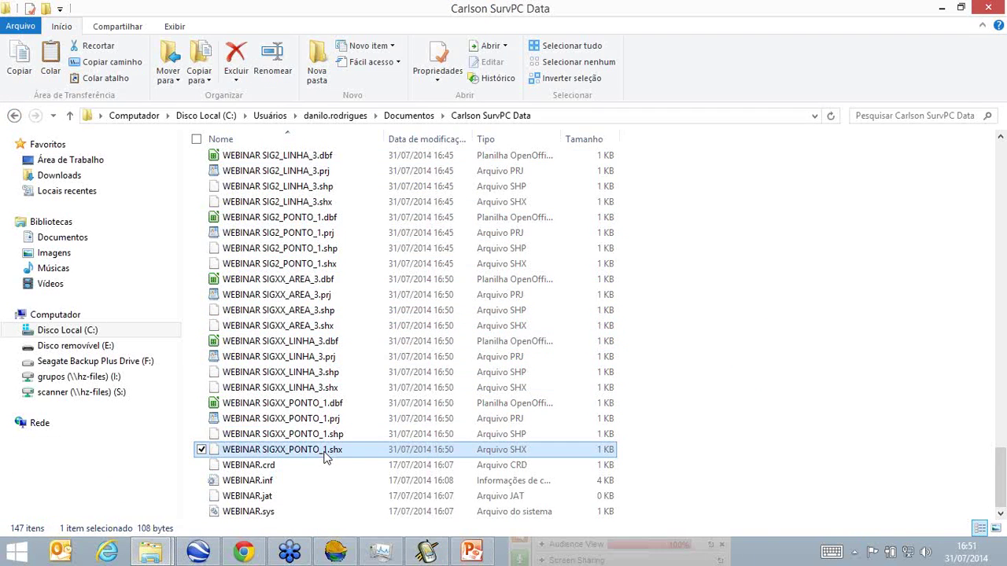
left_click(326, 434, "ctrl")
left_click(326, 420, "ctrl")
left_click(327, 403, "ctrl")
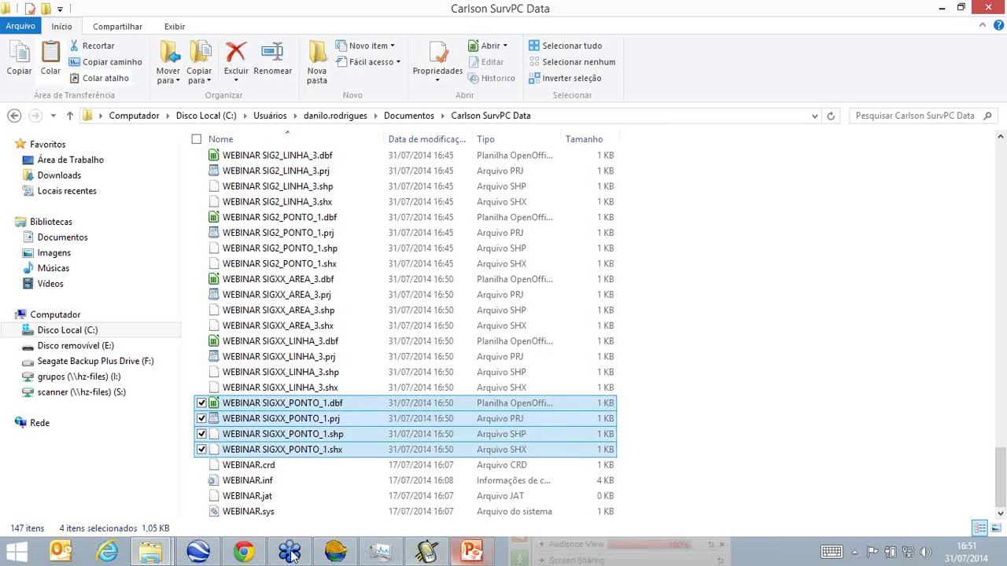
mouse_move(144, 554)
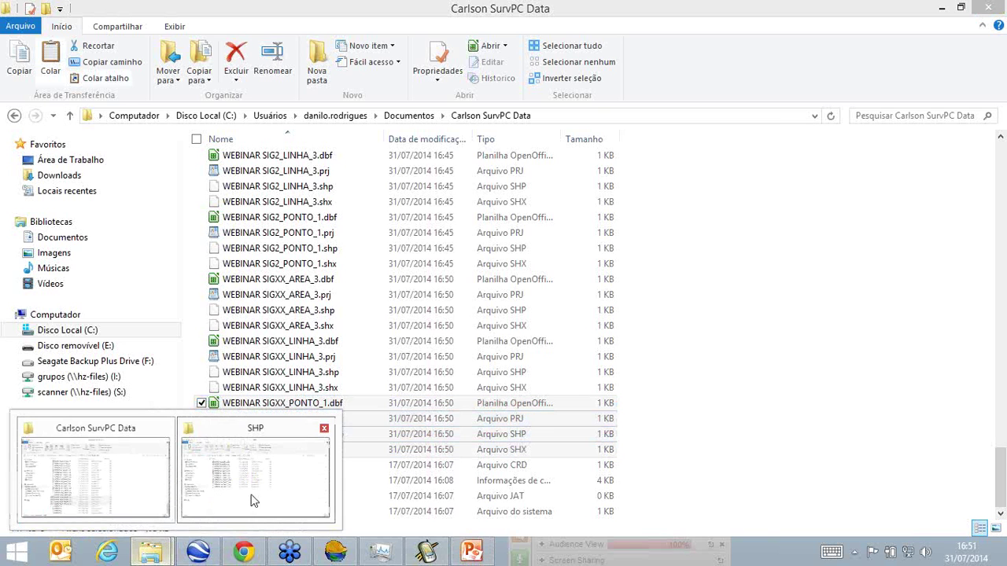
left_click(253, 444)
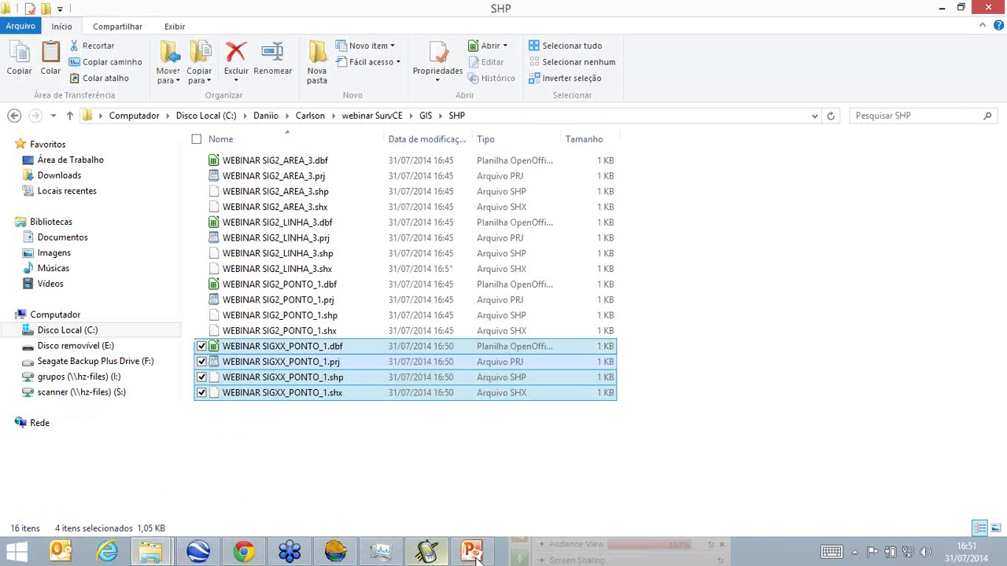
Add WEBINAR SIGXX_PONTO_1.shp from the GIS SHP folder as a layer and return to browsing.
left_click(427, 552)
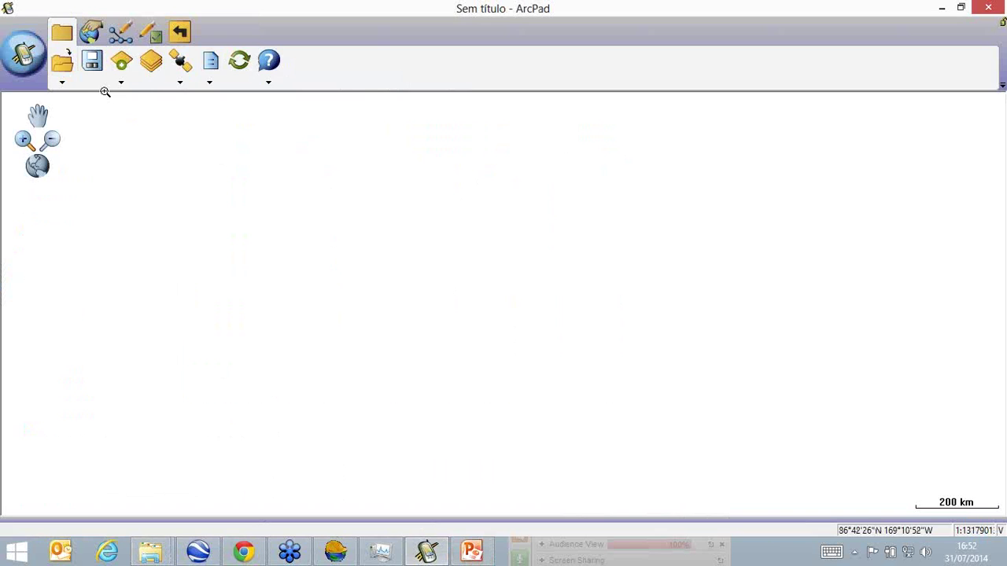
left_click(151, 60)
left_click(634, 257)
left_click(553, 217)
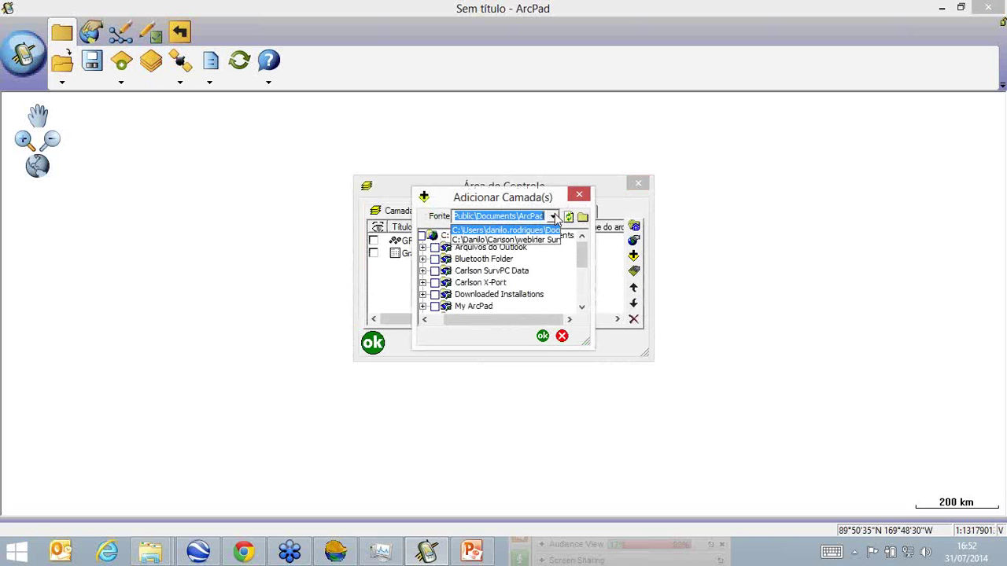
left_click(538, 240)
left_click(427, 283)
left_click_drag(409, 267, 338, 265)
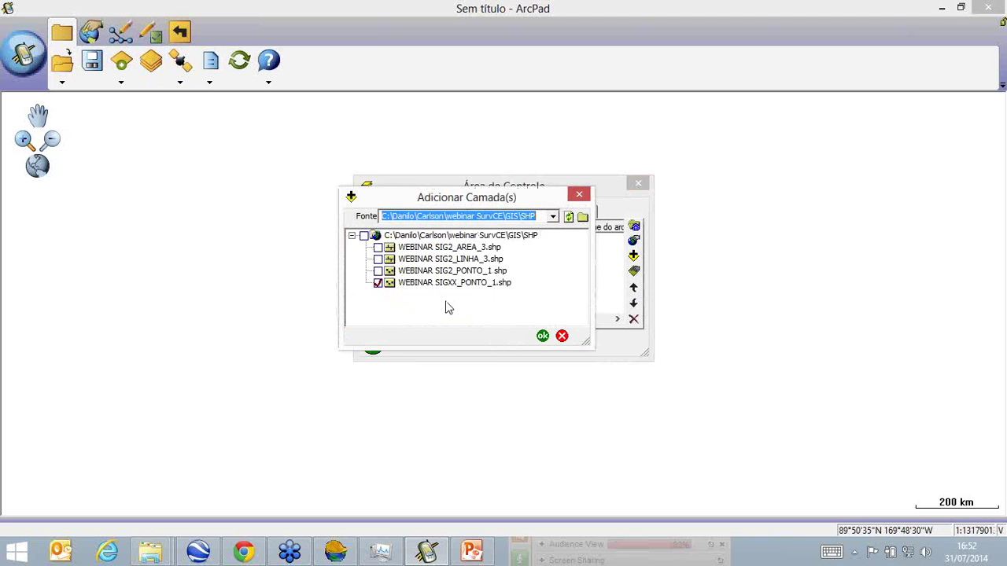
left_click(542, 337)
left_click(374, 344)
left_click(120, 34)
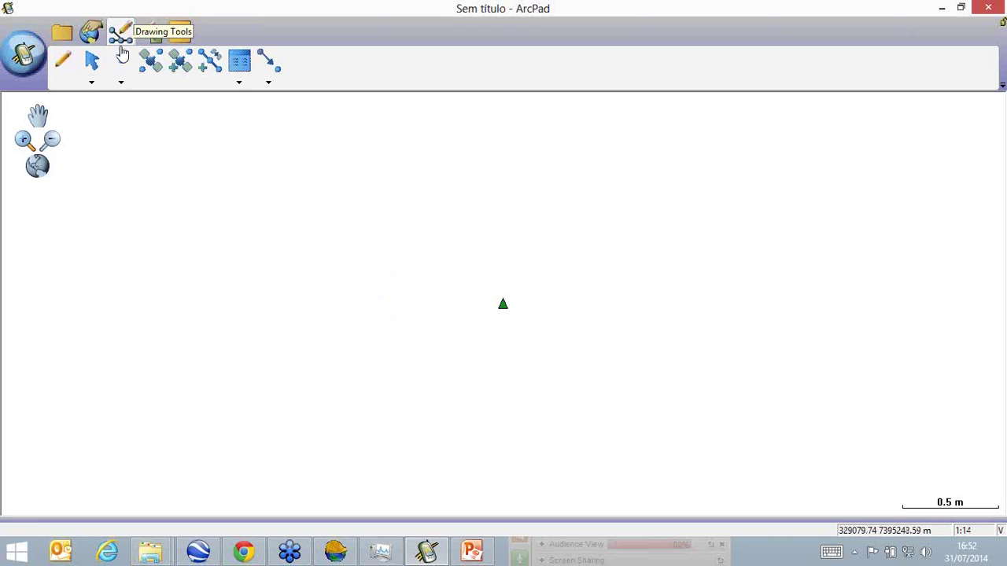
left_click(91, 31)
Identify the green CMG-2101 point and widen its details window to read attributes like HRMS_CEP.
left_click(151, 61)
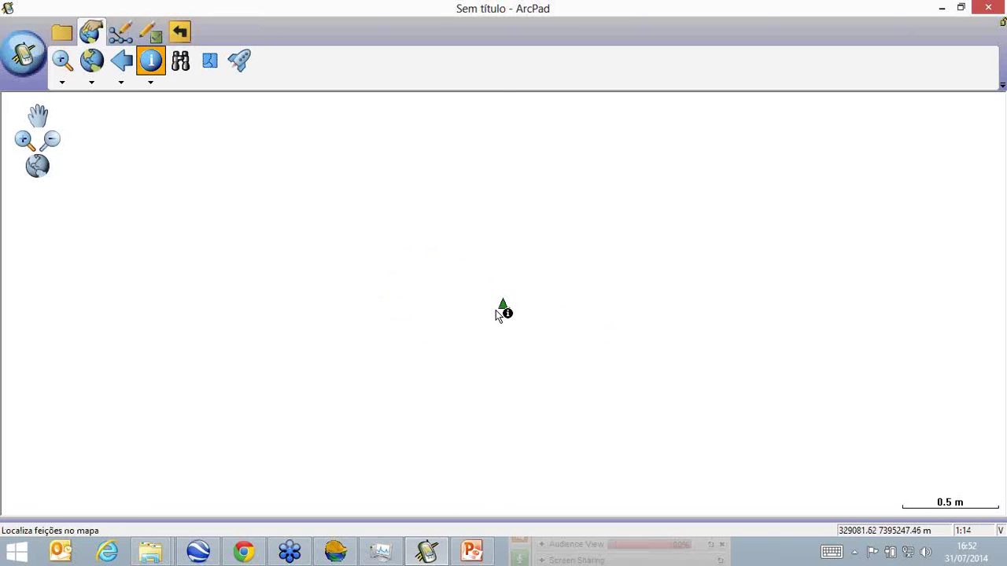
left_click(502, 308)
left_click(502, 305)
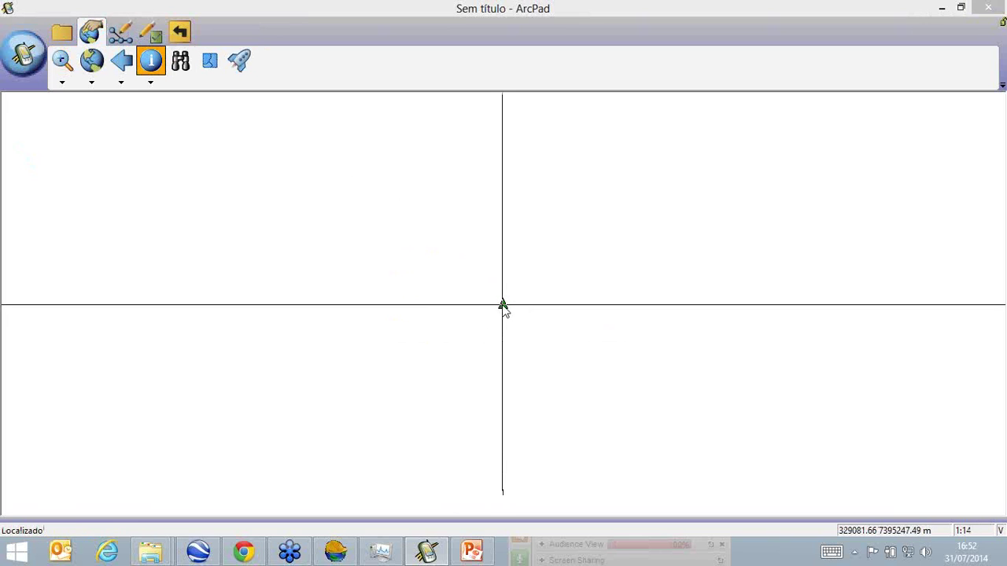
left_click_drag(726, 382, 757, 387)
left_click_drag(447, 227, 482, 227)
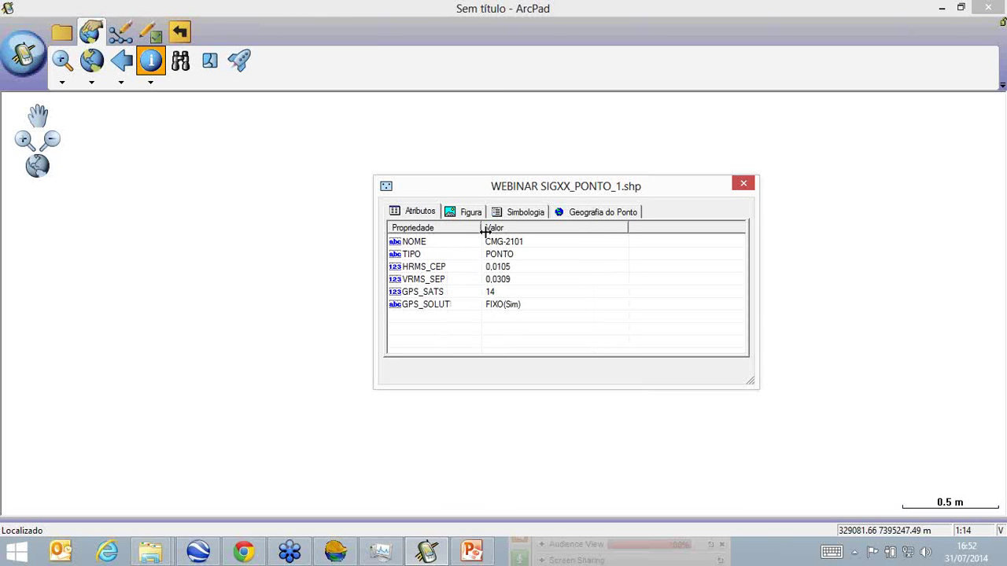
left_click(568, 269)
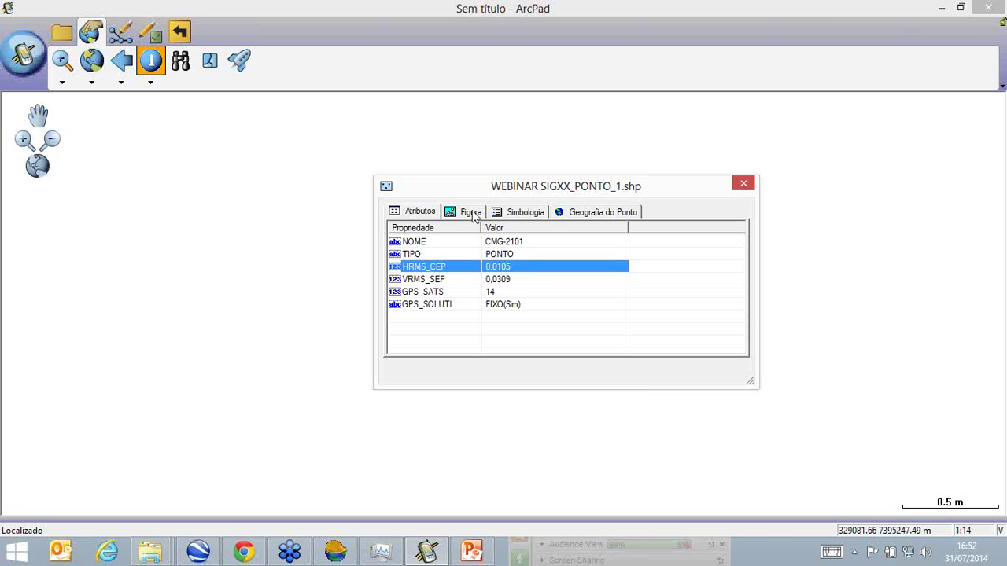
Review the point's Figura, Simbologia and X/Y coordinate tabs, then go back to SurvPC.
left_click(473, 213)
left_click(517, 214)
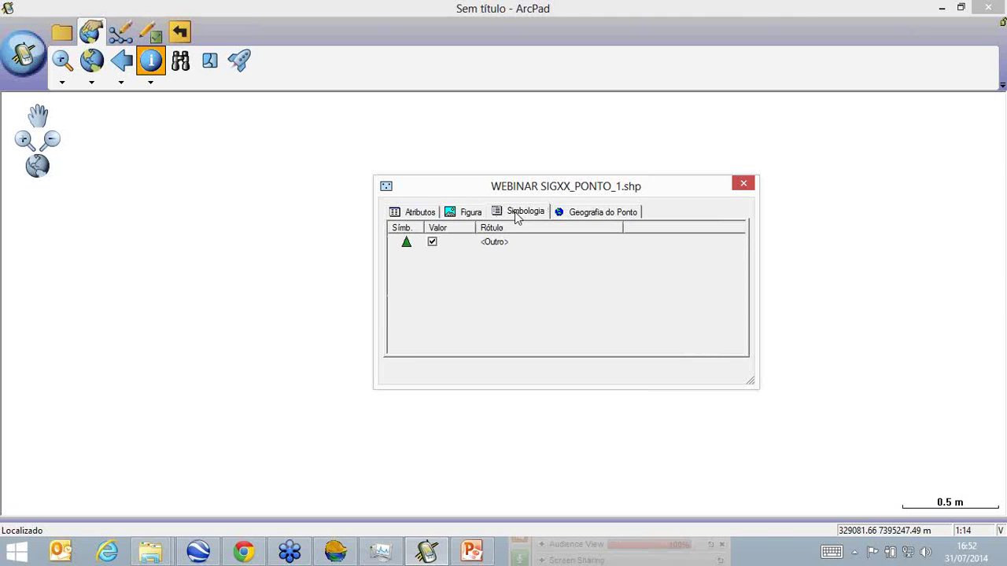
left_click(554, 214)
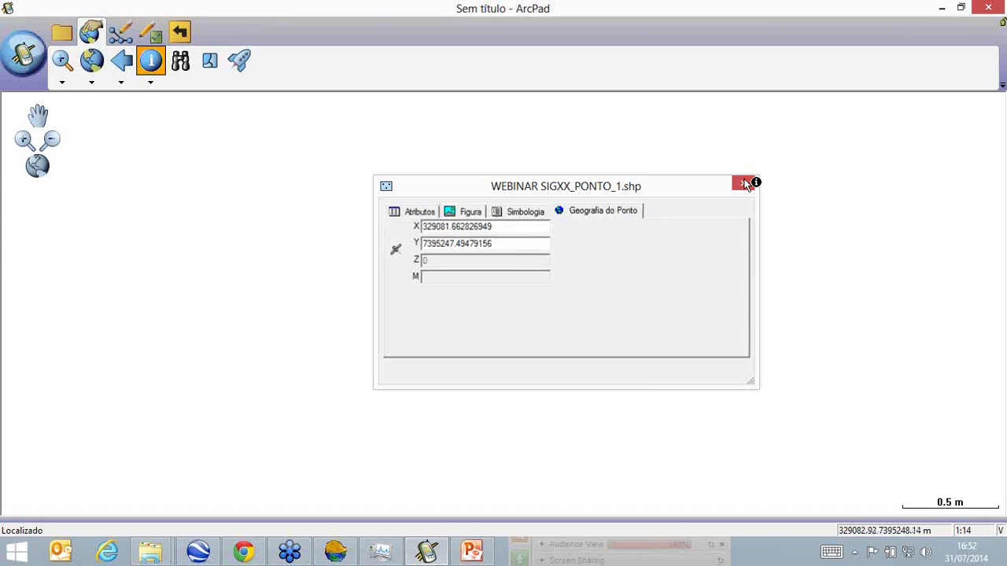
left_click(745, 184)
left_click(346, 550)
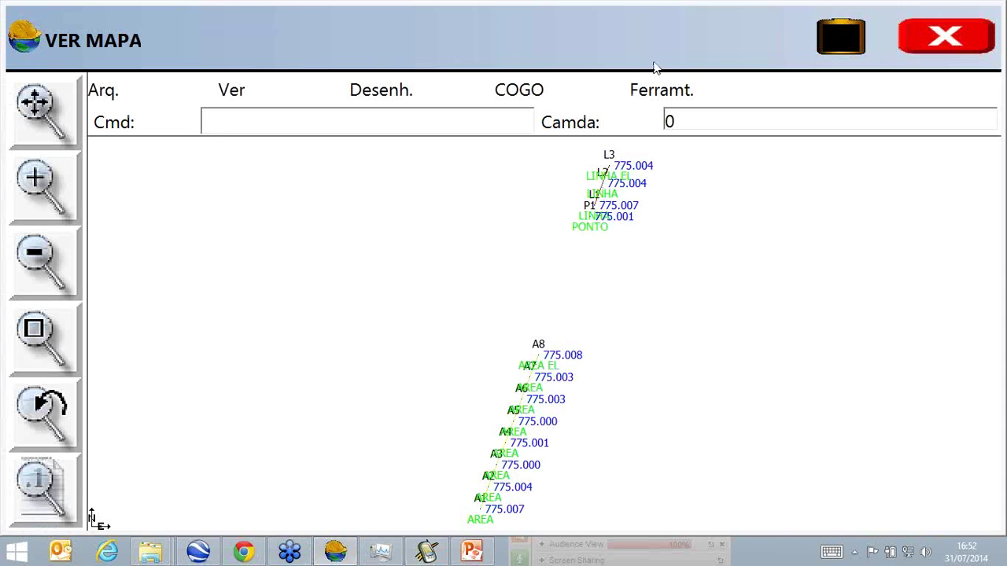
Open job WEBINAR SIG1.crd, view its map, then browse its 15-point list.
left_click(940, 36)
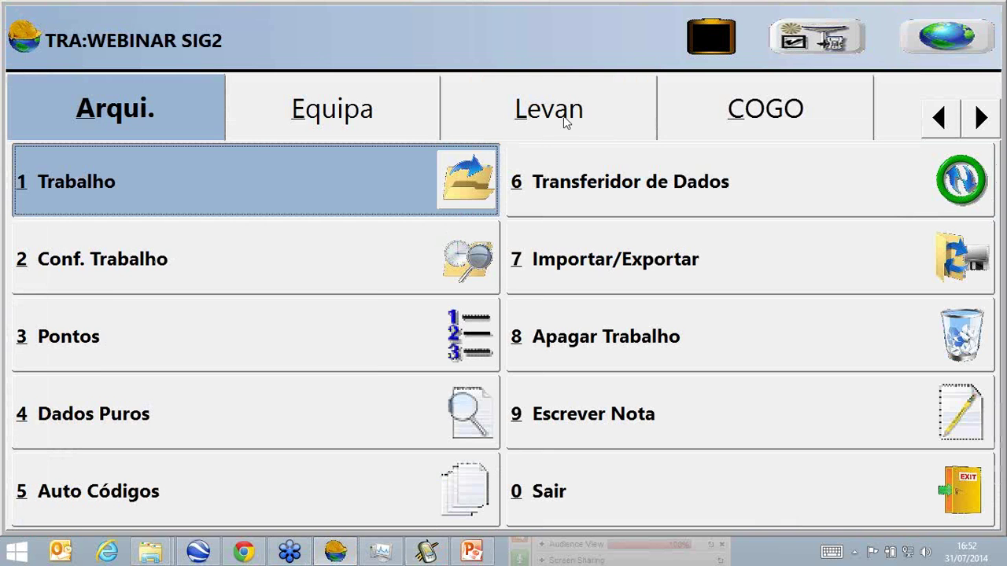
left_click(138, 195)
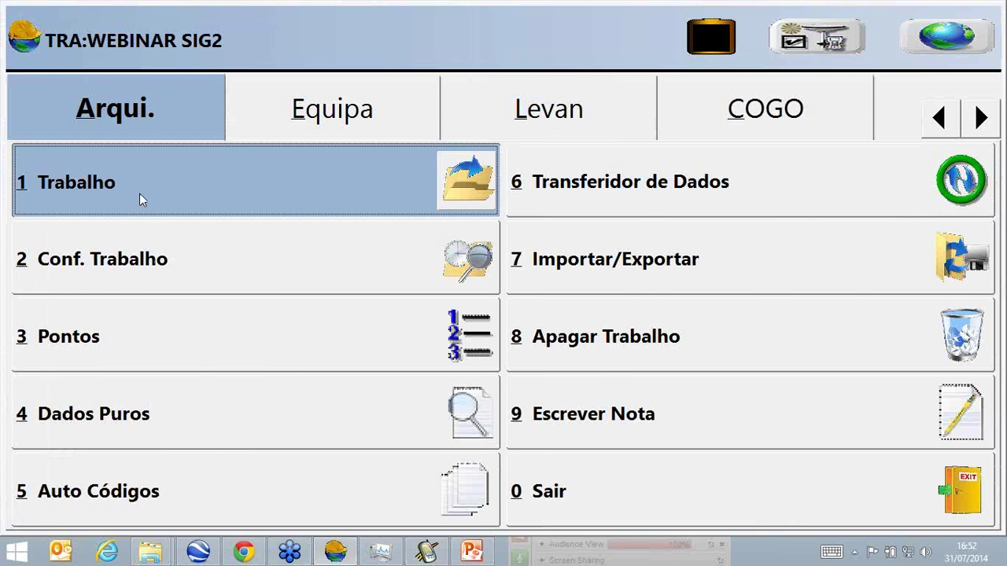
left_click(806, 31)
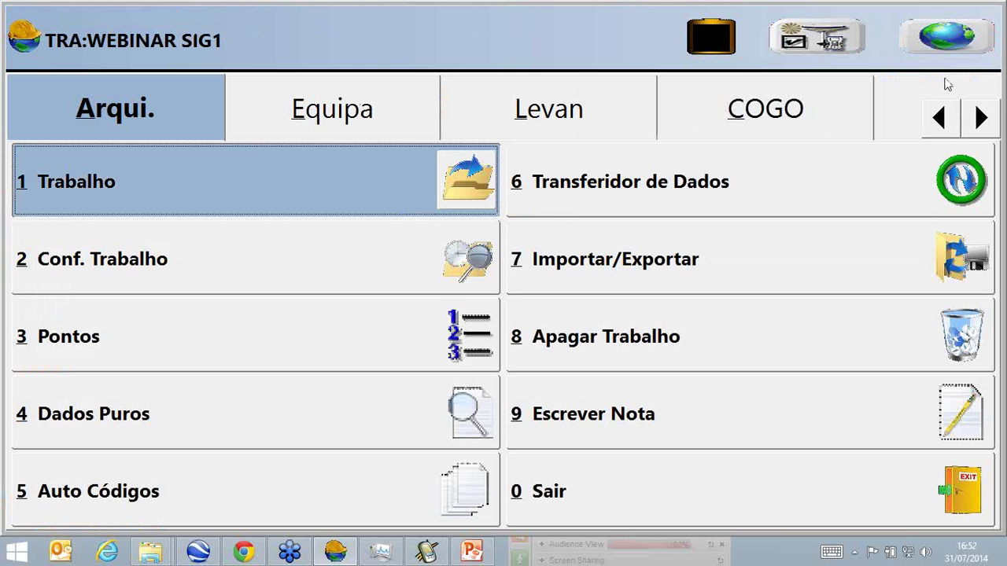
left_click(964, 40)
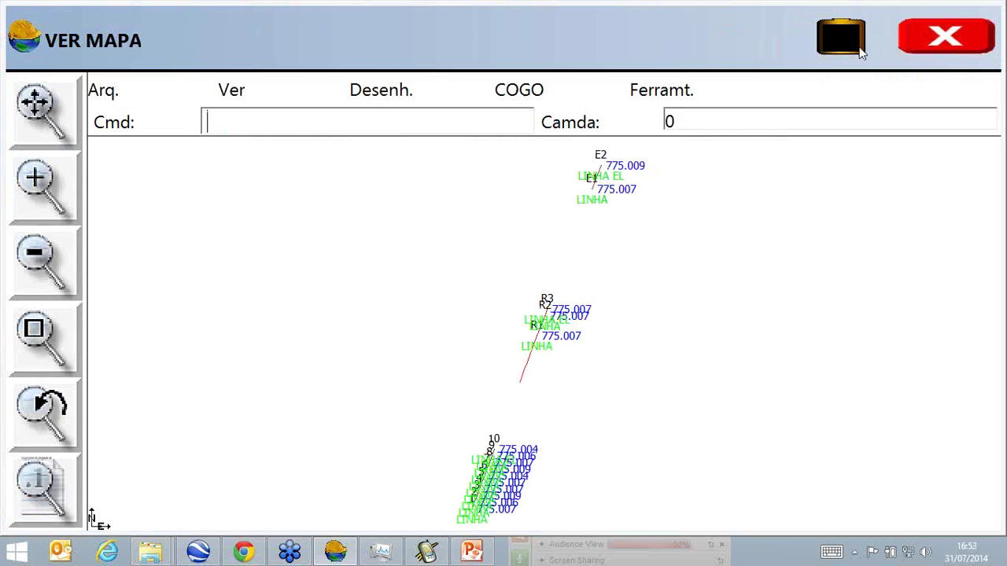
left_click(961, 39)
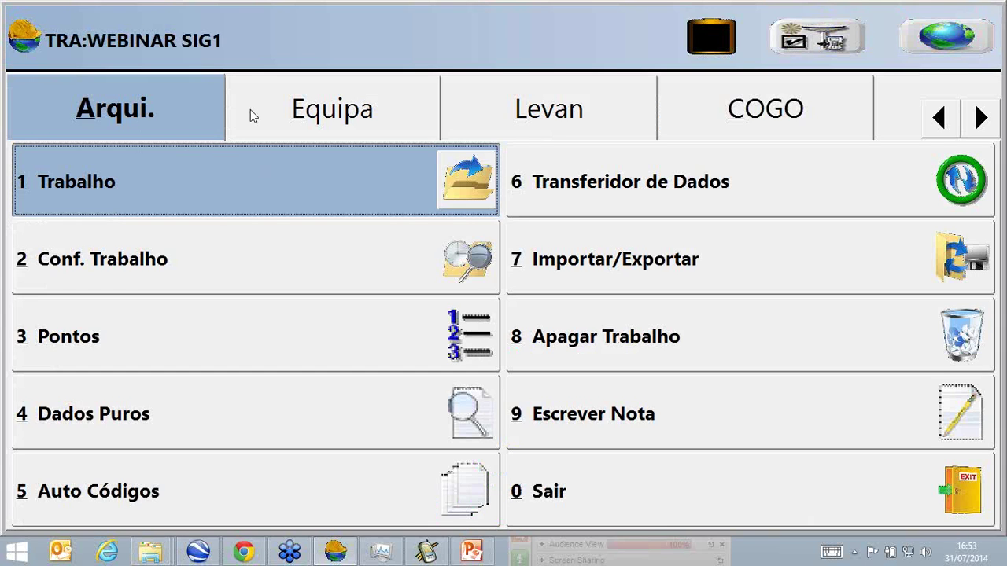
left_click(153, 331)
scroll(175, 308, "up", 5)
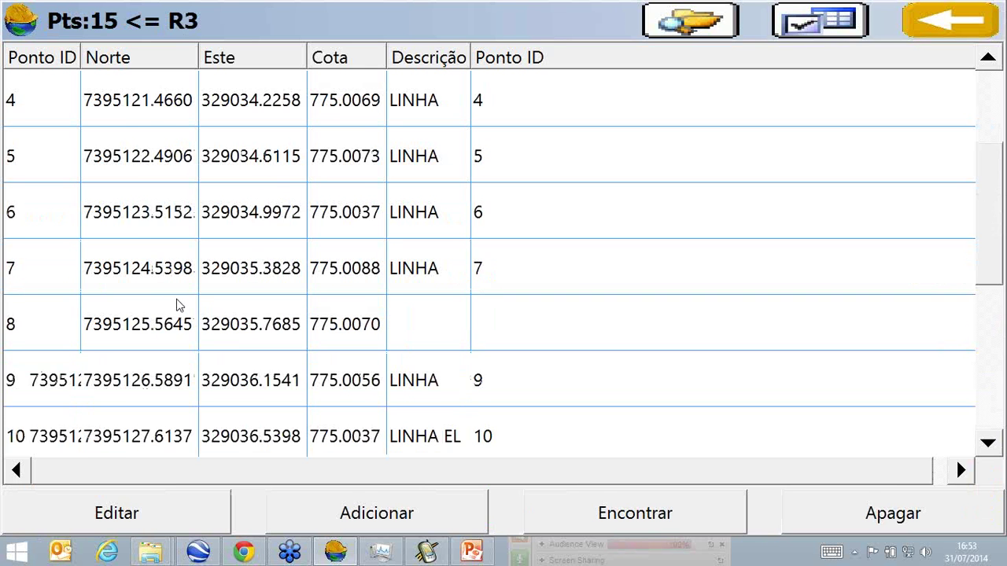
left_click(940, 20)
Start a shapefile export and name the new file WEBINAR SIGLINHA.
left_click(106, 90)
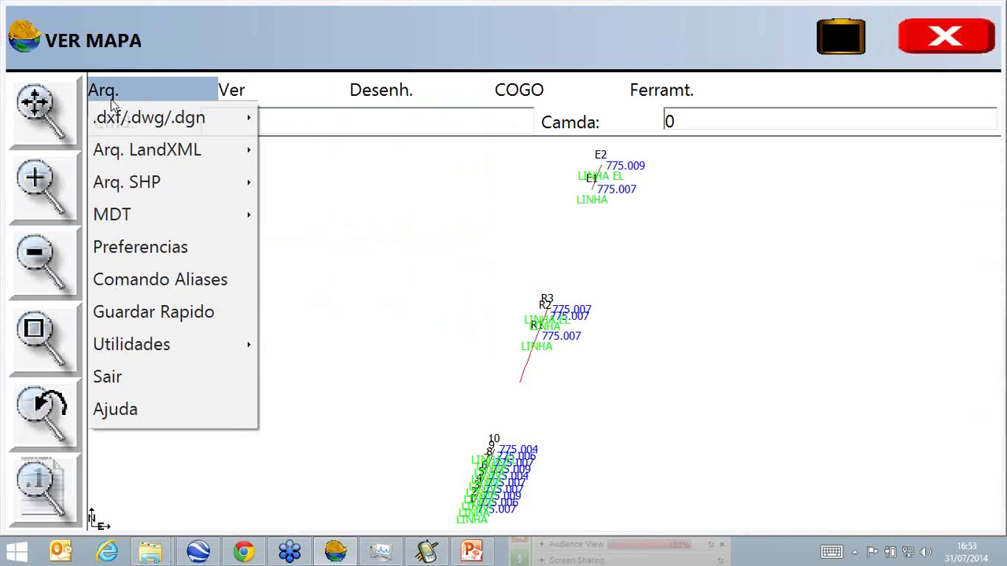
mouse_move(180, 189)
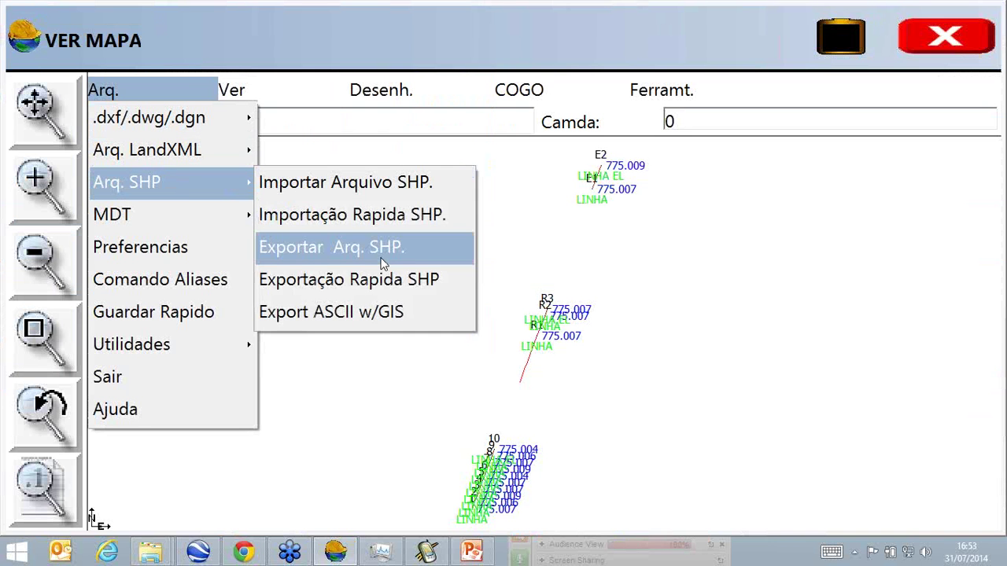
left_click(383, 248)
left_click(326, 149)
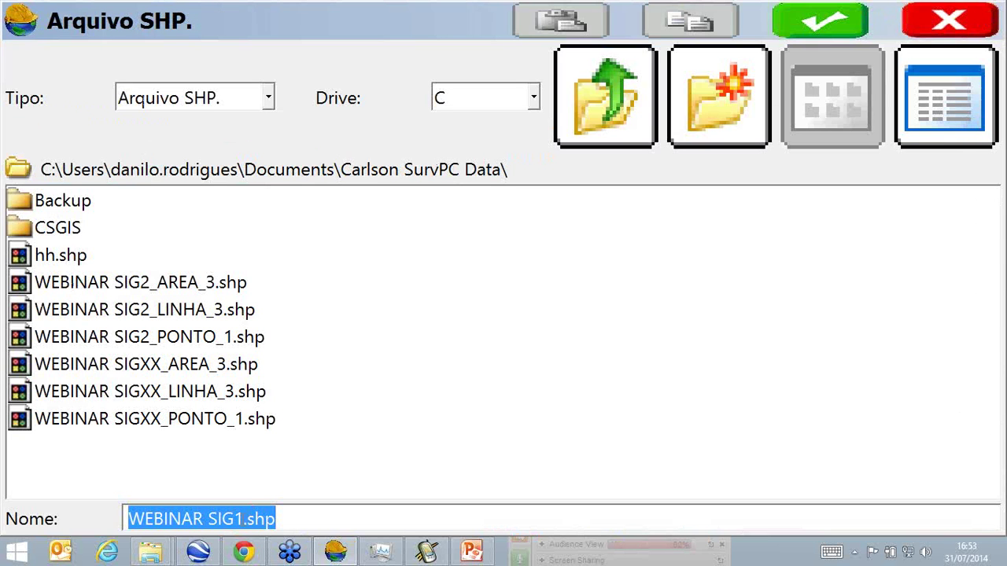
left_click_drag(233, 520, 245, 520)
type("LINHA")
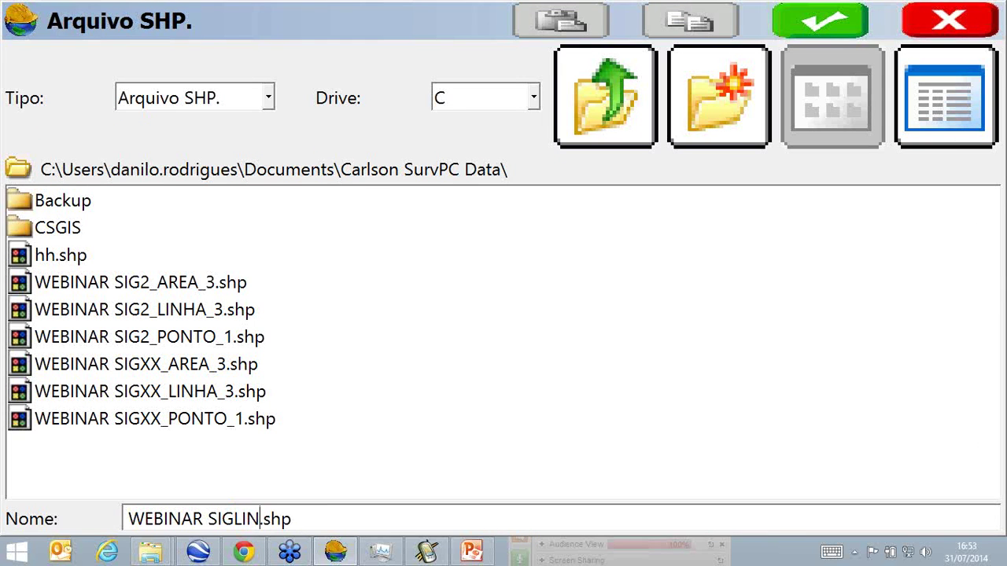
left_click(812, 36)
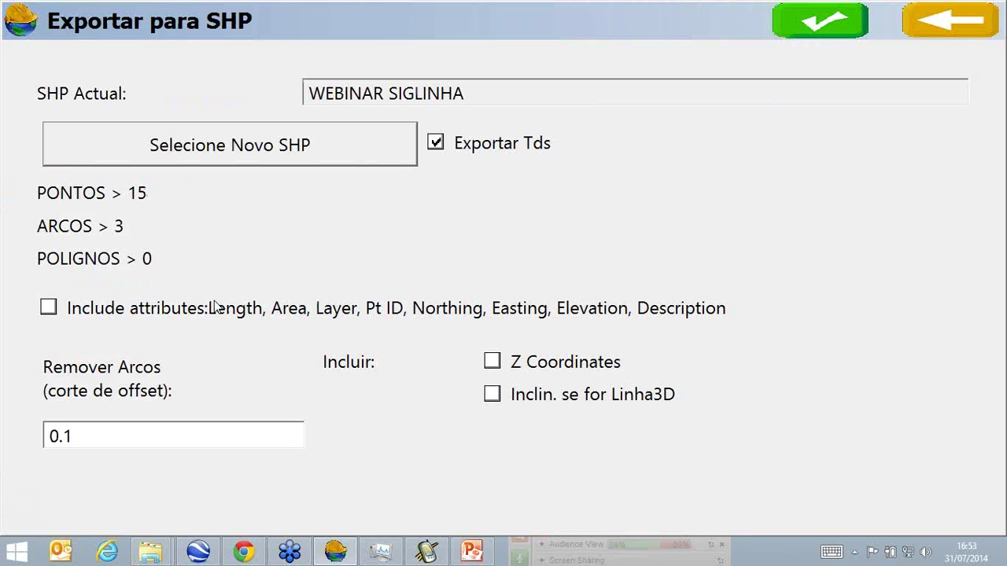
Tick Include attributes and run the export, allowing points without GIS data.
left_click(354, 319)
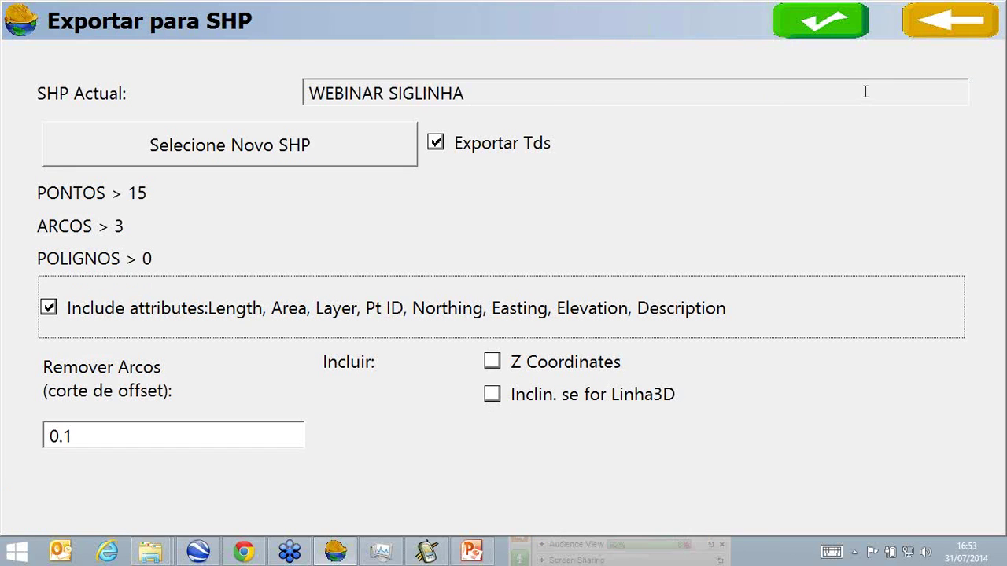
left_click(841, 26)
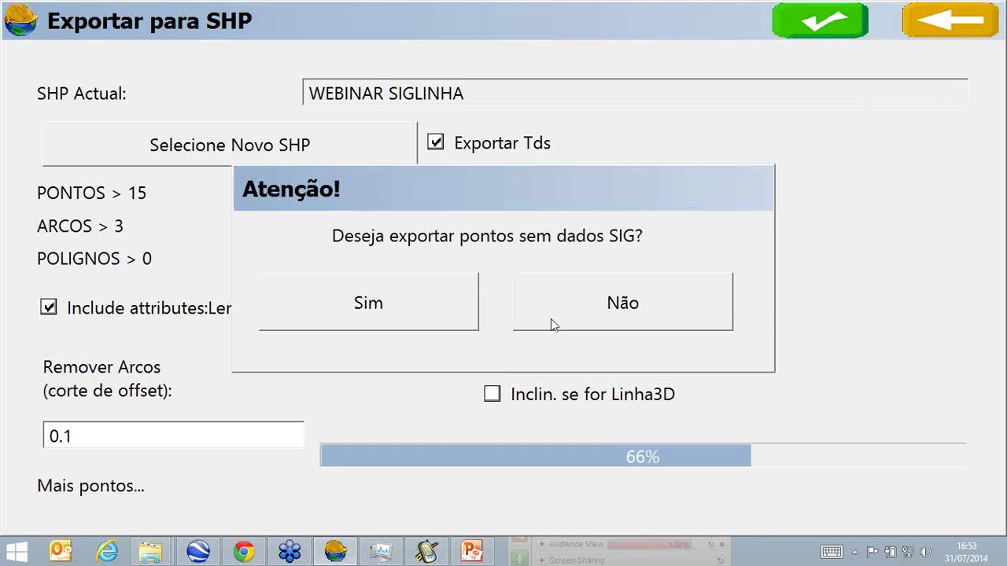
left_click(550, 319)
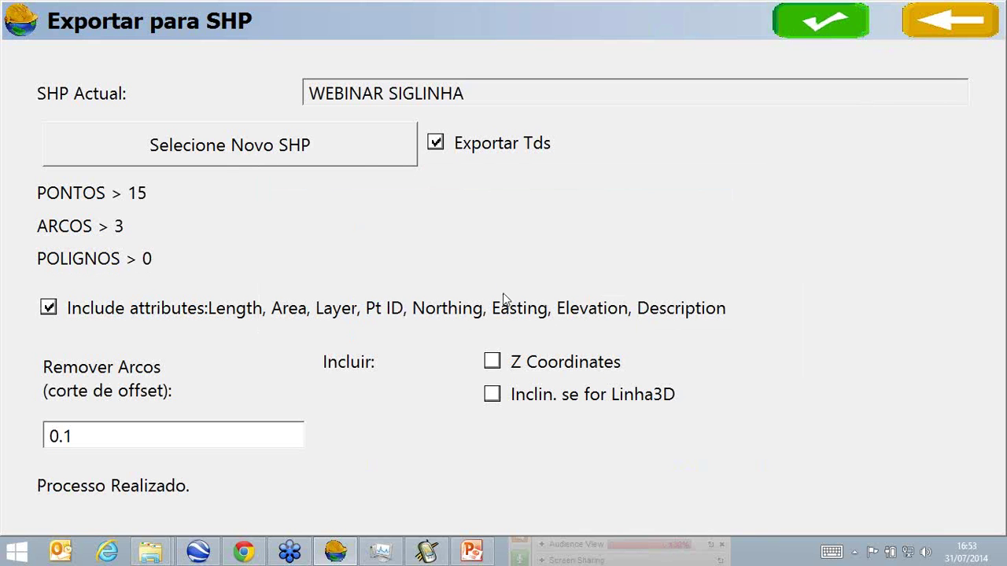
left_click(862, 20)
left_click(434, 317)
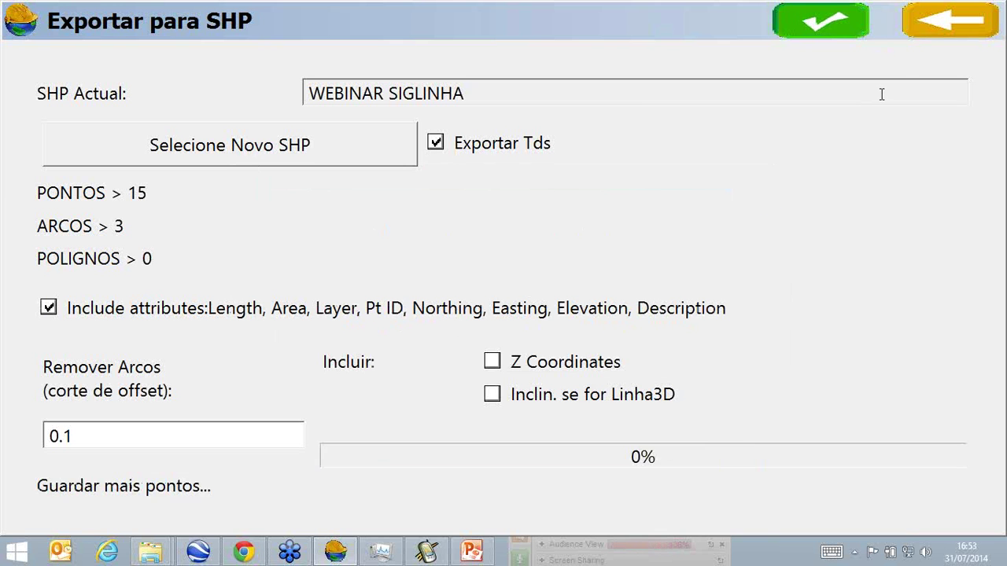
left_click(936, 30)
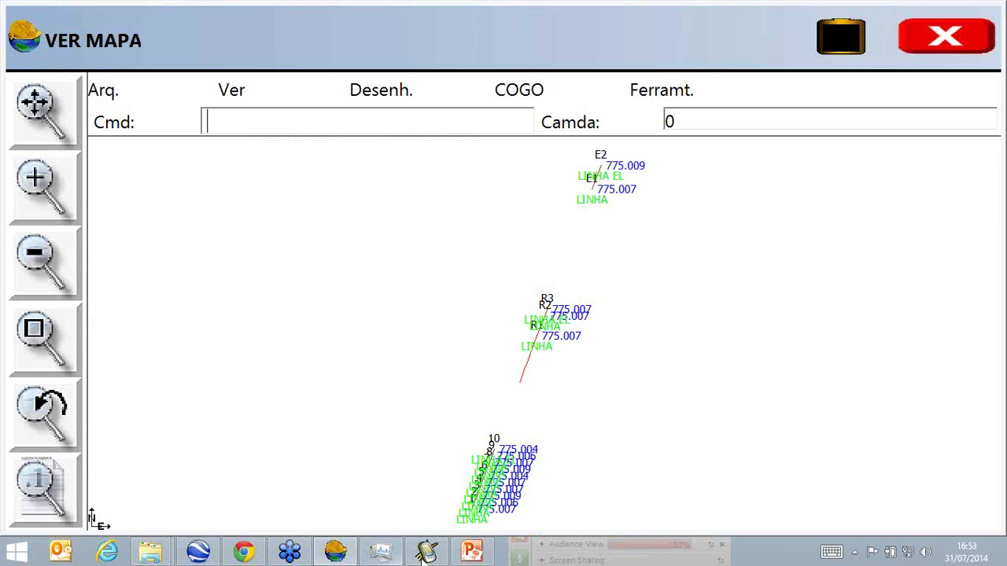
left_click(426, 551)
Select the eight WEBINAR SIGLINHA and SIGLINHA_1 files (.shx, .shp, .prj, .dbf).
mouse_move(150, 550)
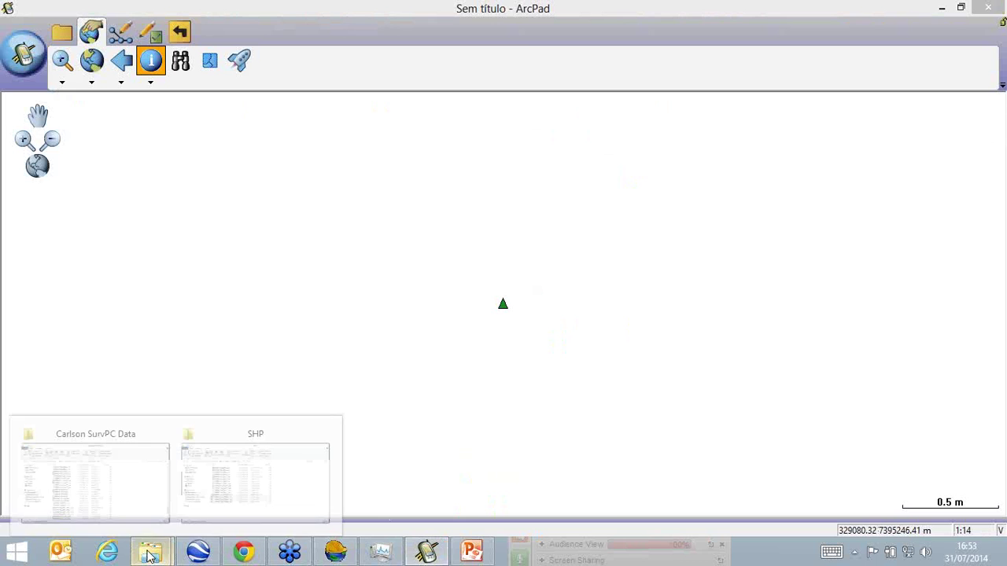
left_click(156, 478)
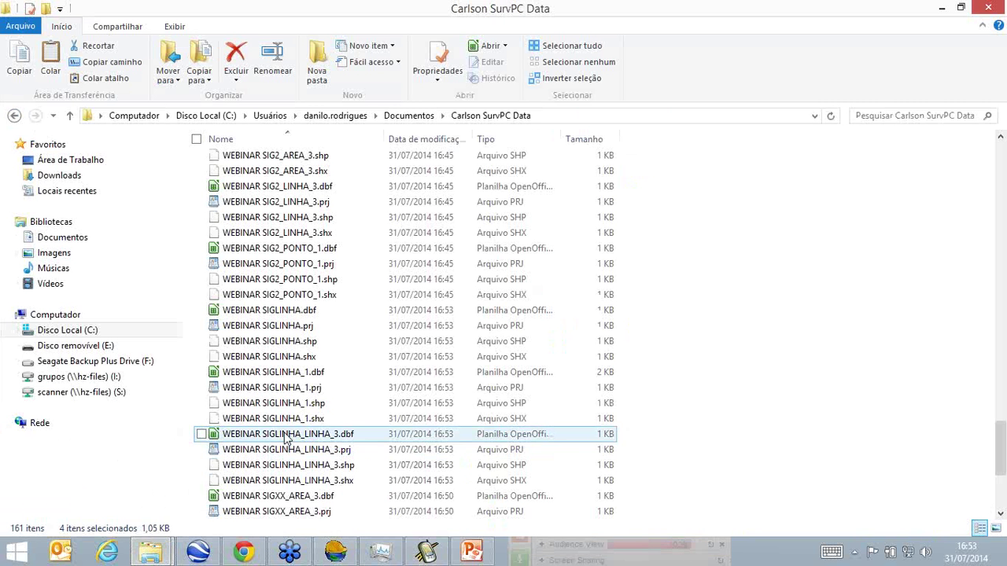
left_click(280, 418)
left_click(280, 403, "ctrl")
left_click(280, 387, "ctrl")
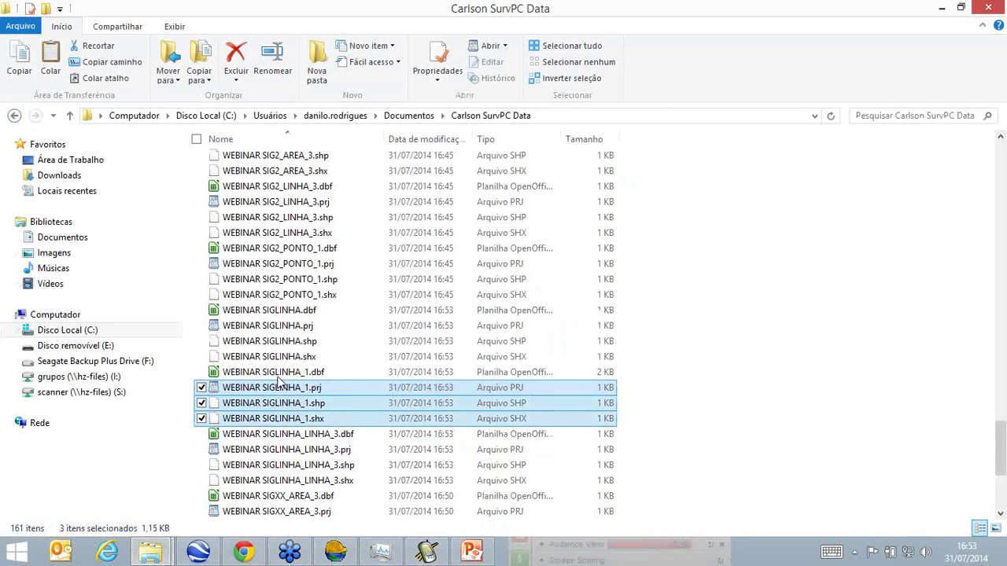
left_click(278, 372, "ctrl")
left_click(279, 359, "ctrl")
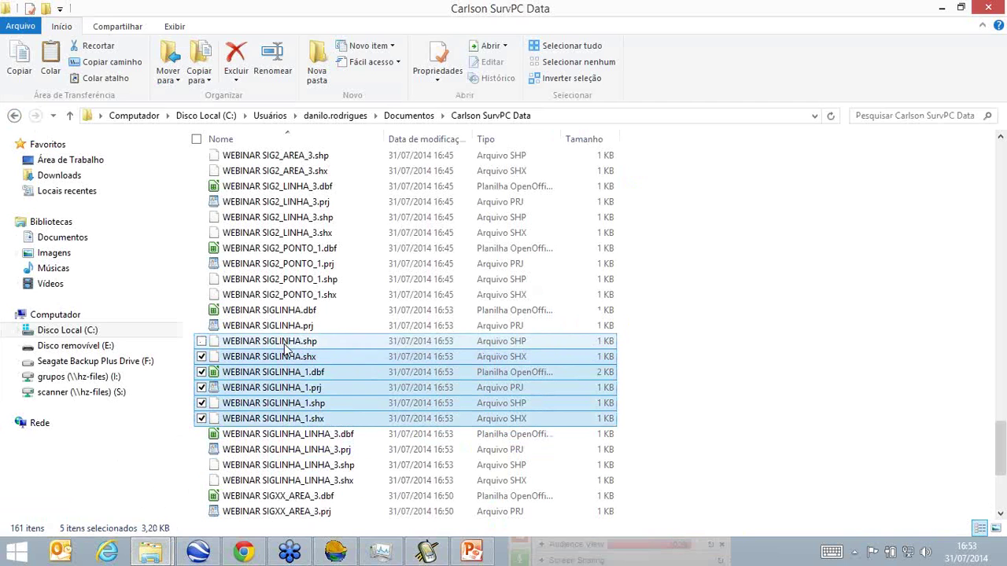
left_click(287, 343, "ctrl")
left_click(290, 325, "ctrl")
left_click(294, 311, "ctrl")
left_click(348, 387, "ctrl")
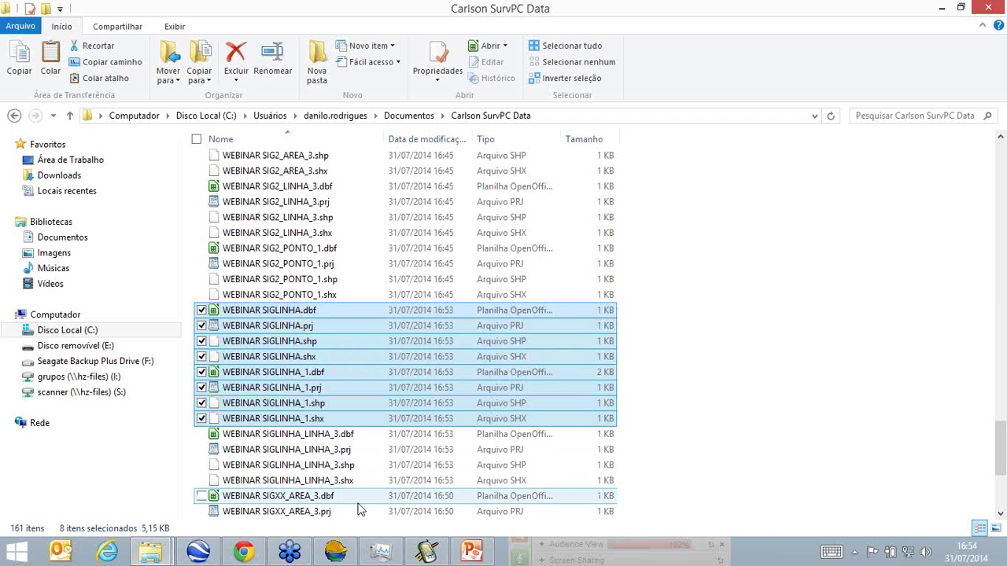
Paste the SIGLINHA files into the SHP folder with Ctrl+V, then bring ArcPad forward.
mouse_move(150, 551)
left_click(283, 487)
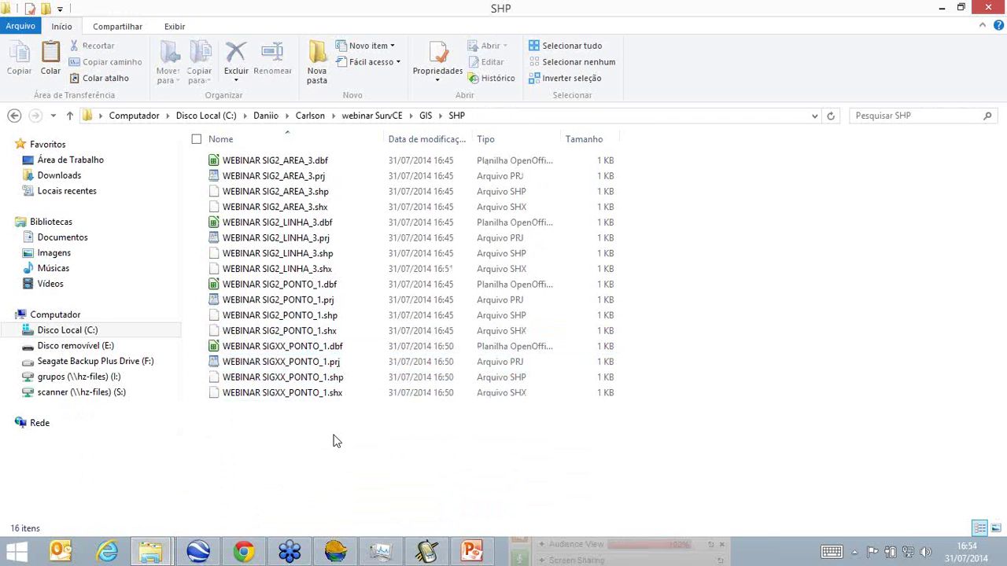
key("ctrl+v")
left_click(866, 401)
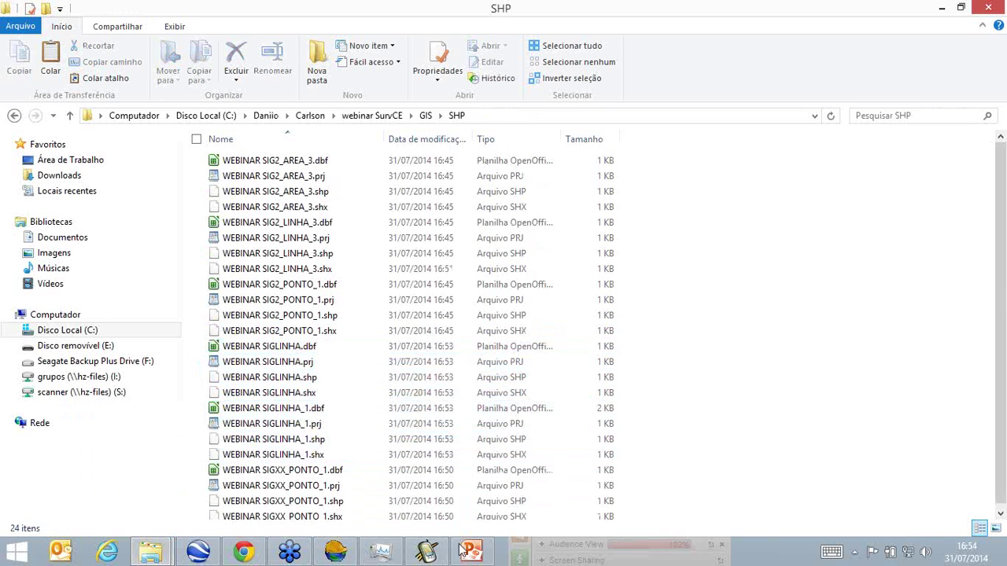
left_click(426, 551)
left_click(32, 57)
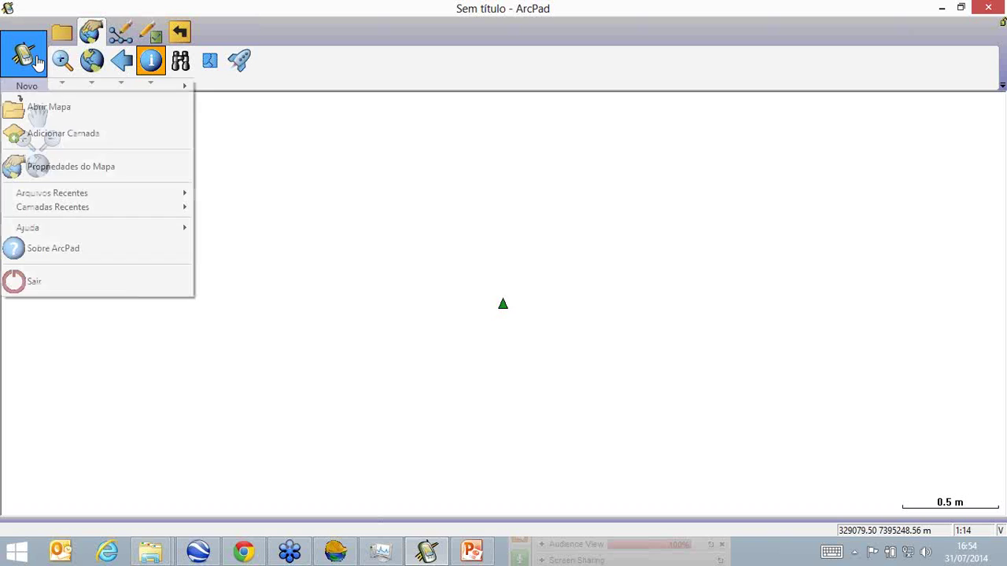
Start a new blank map, discarding changes to the untitled map.
mouse_move(65, 87)
left_click(227, 129)
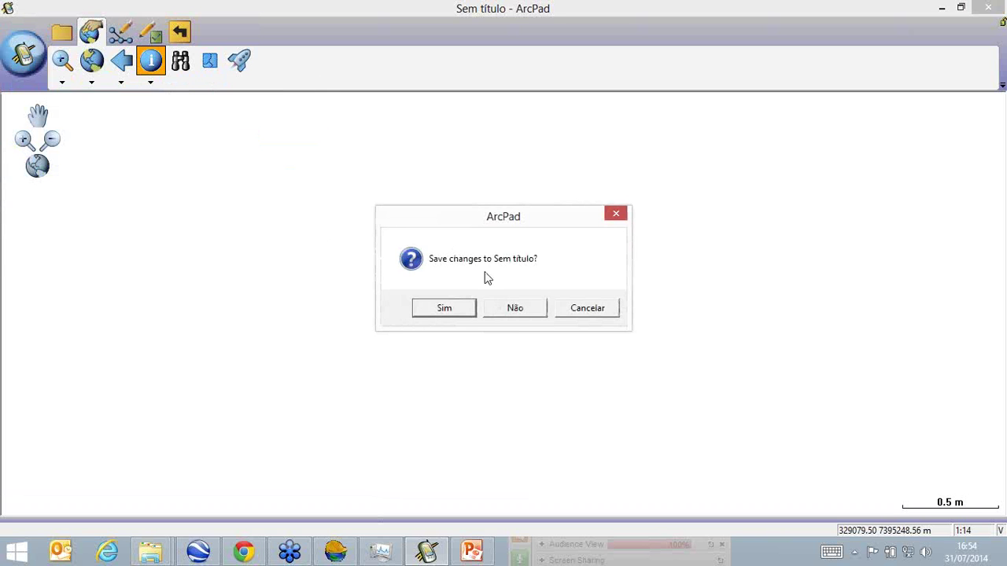
left_click(500, 307)
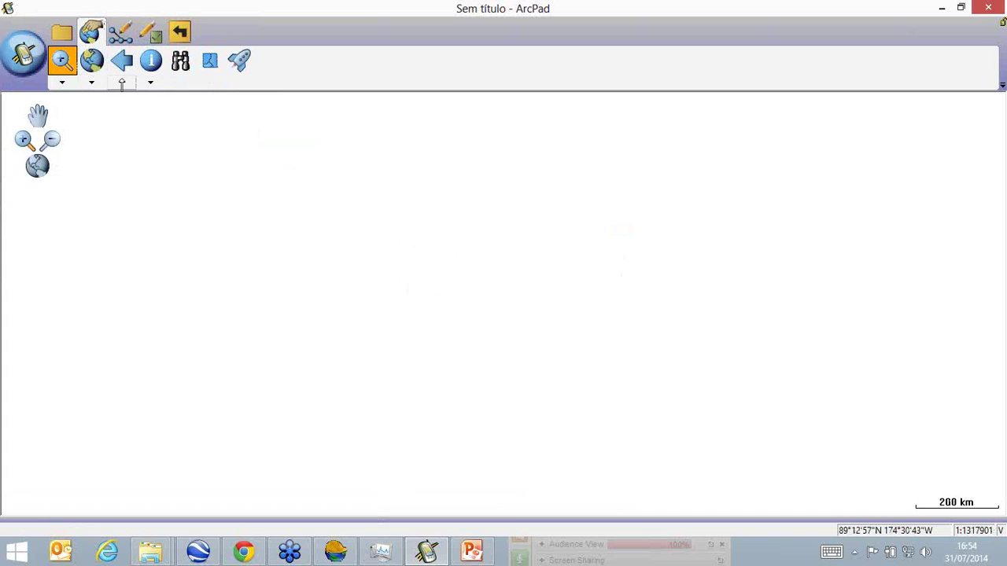
Add the SIGLINHA_1 point shapefile from the webinar SHP folder as a map layer.
left_click(61, 32)
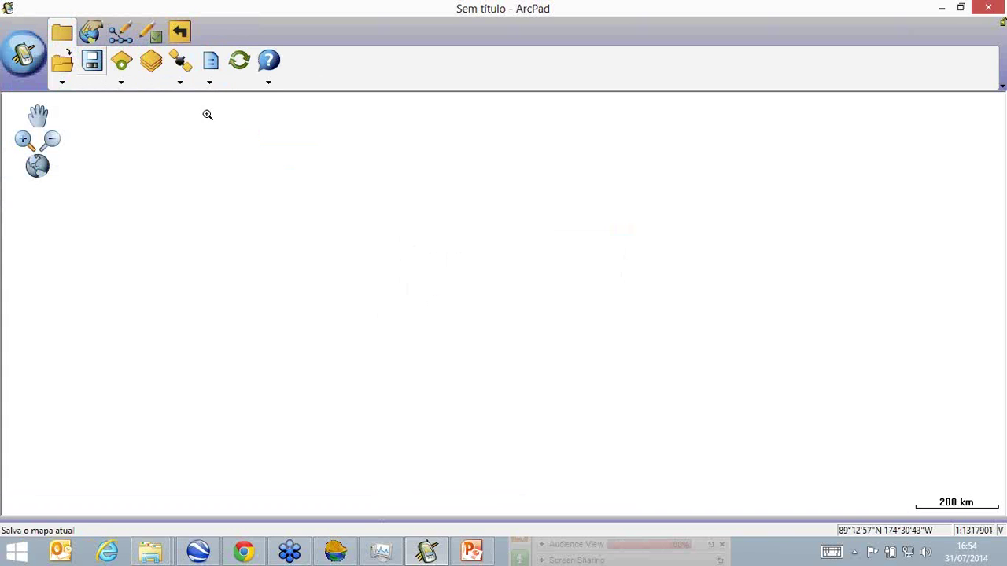
left_click(151, 61)
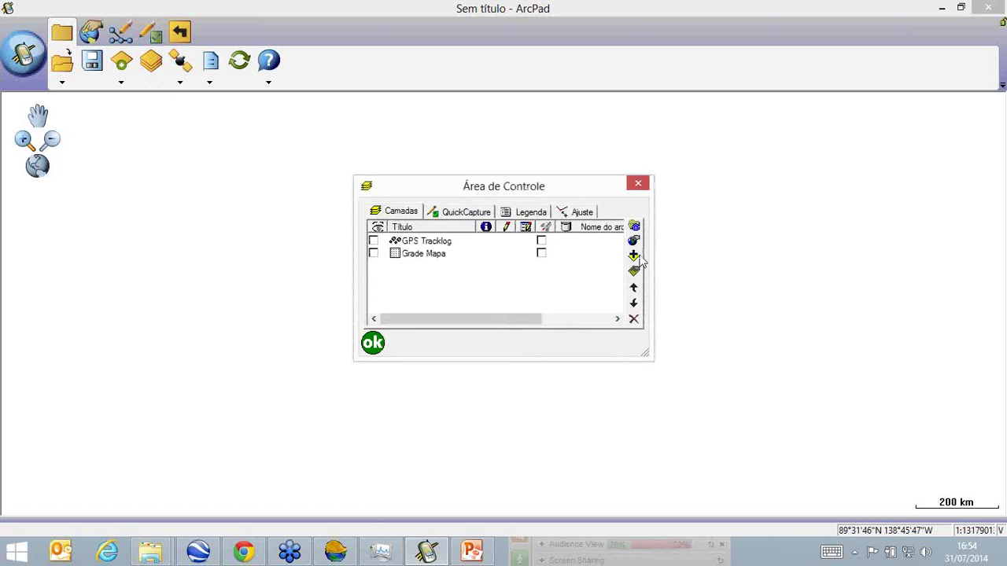
left_click(634, 256)
left_click(553, 217)
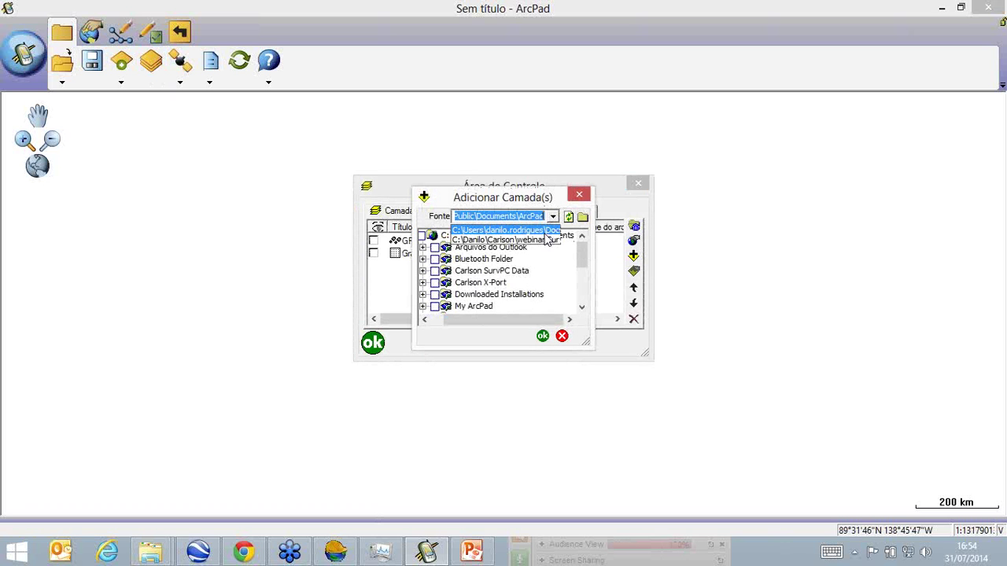
left_click(543, 249)
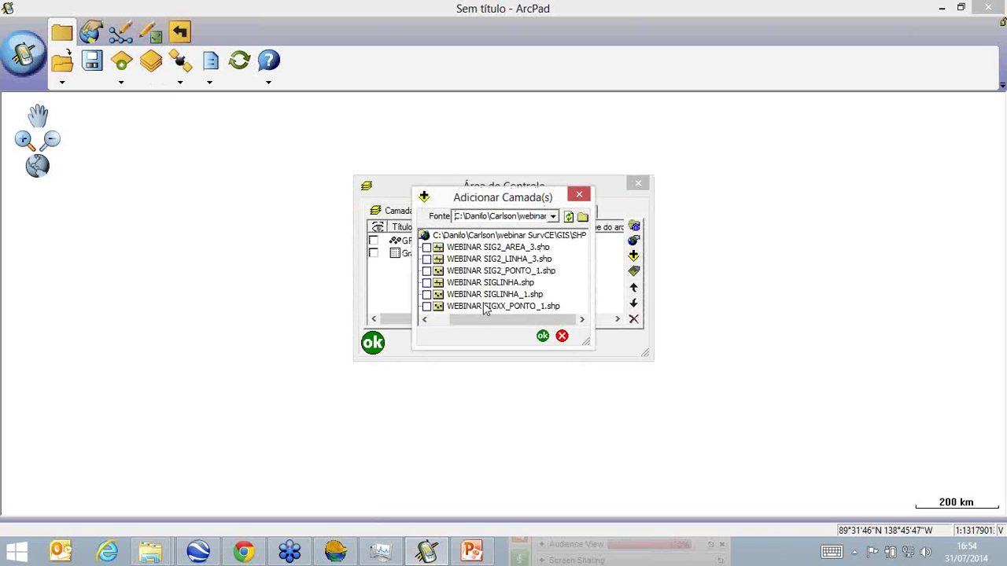
left_click(543, 336)
left_click(373, 342)
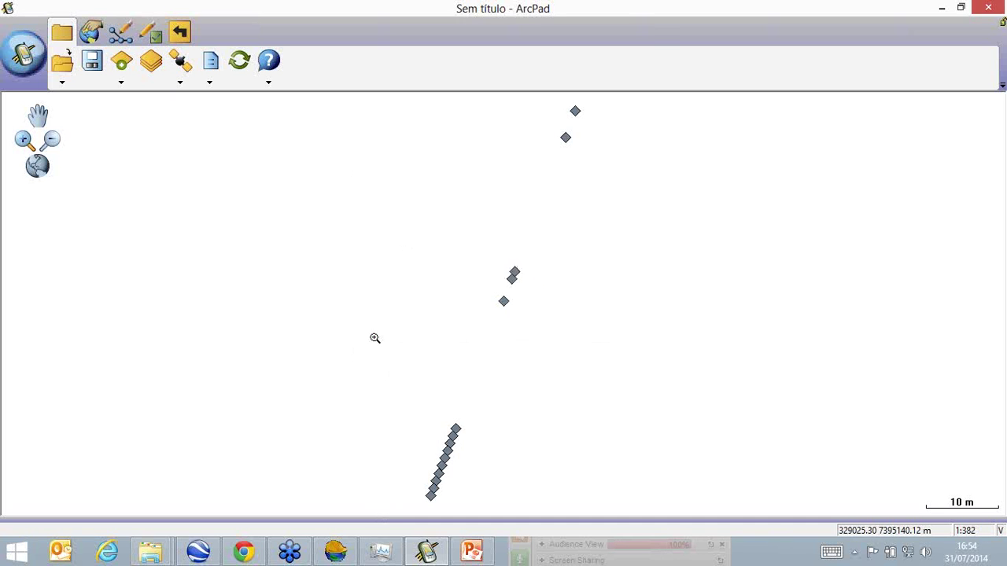
Zoom in and identify point R3 (COTA 775.0073, LINHA EL), then zoom to full extent.
left_click_drag(505, 263, 538, 299)
left_click_drag(367, 167, 470, 245)
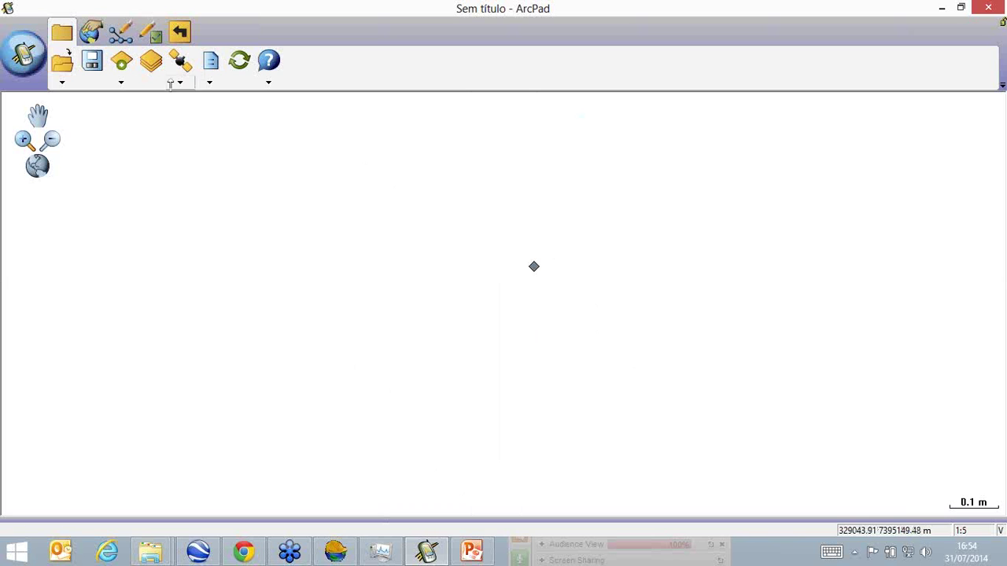
left_click(90, 32)
left_click(152, 77)
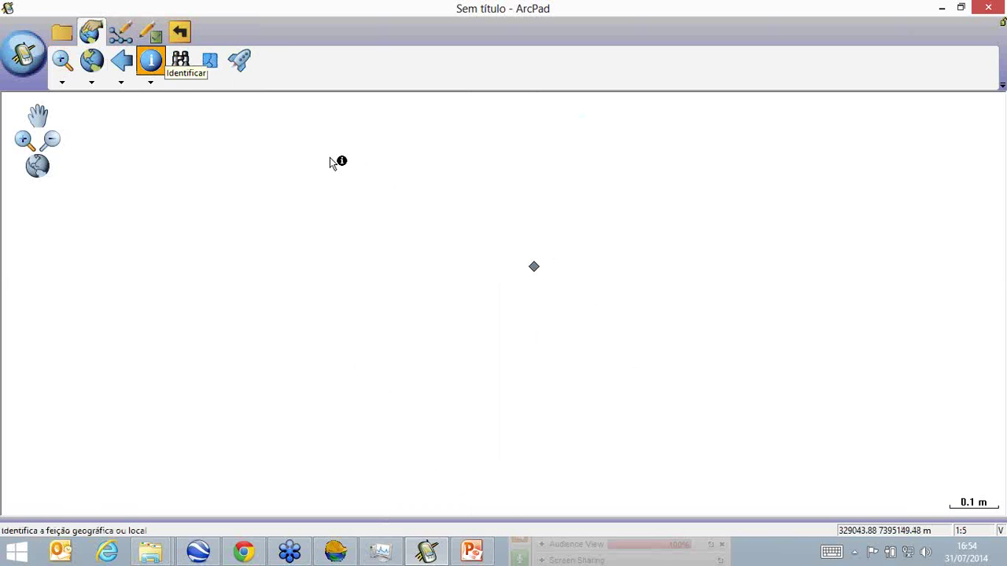
left_click(534, 267)
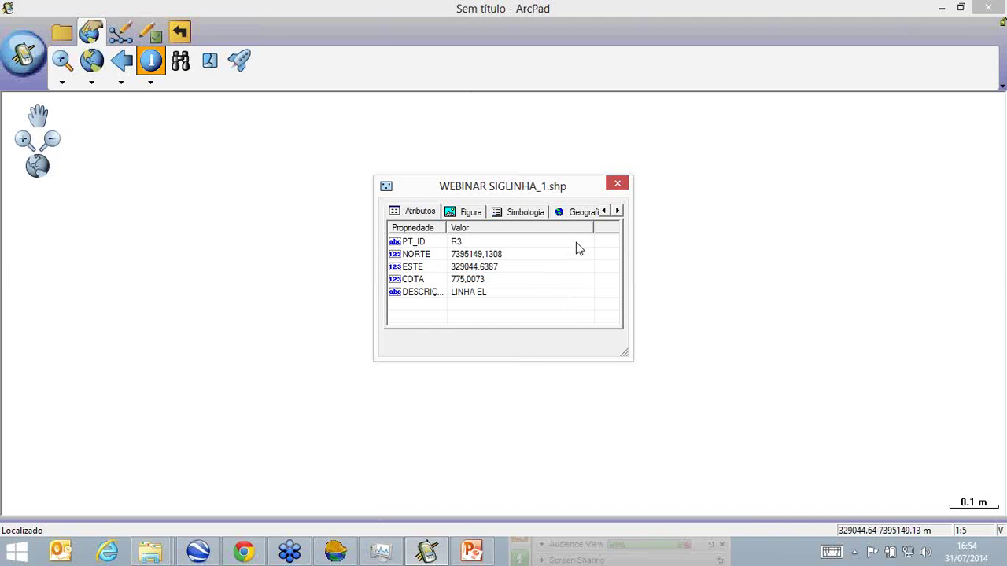
left_click(619, 184)
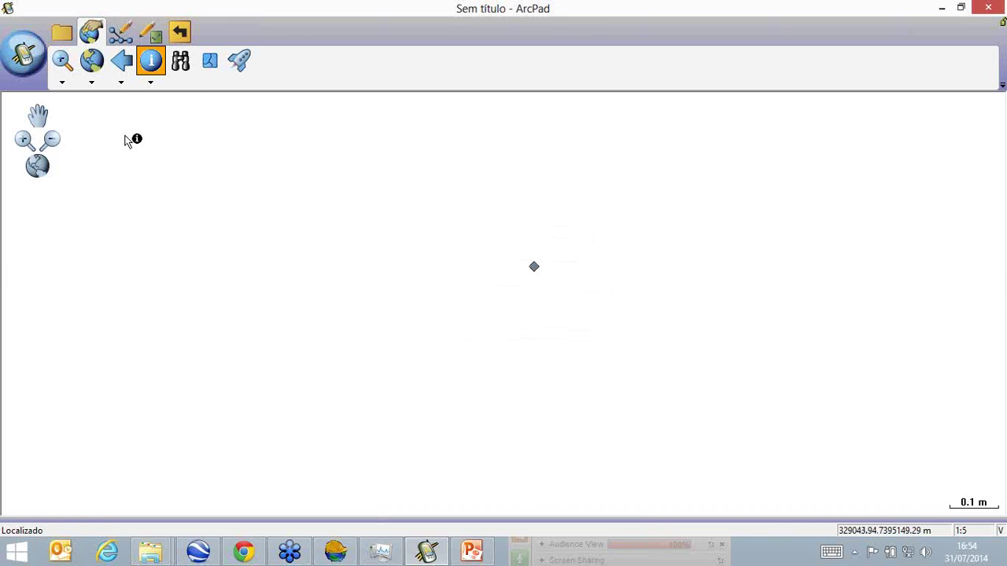
left_click(92, 63)
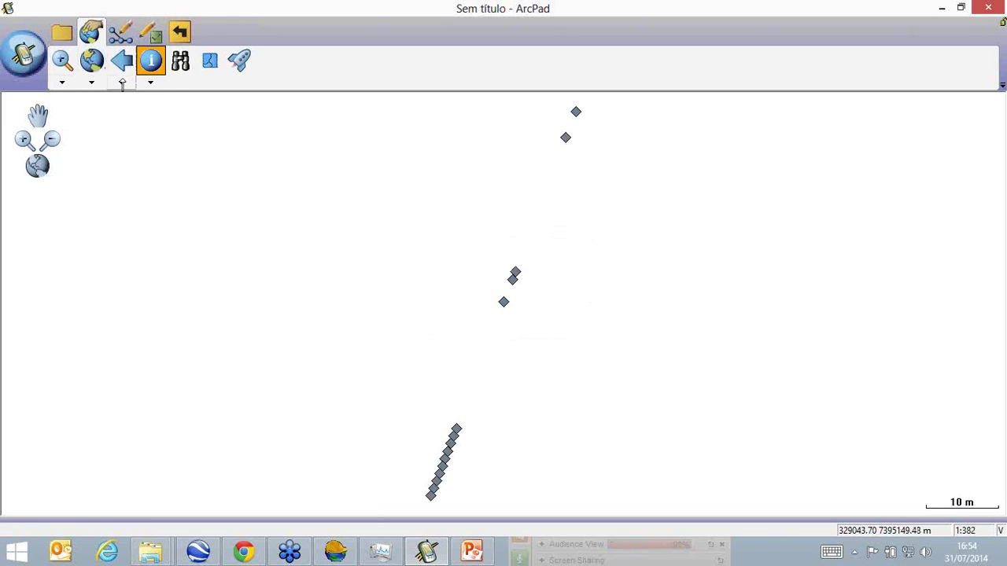
Add WEBINAR SIGLINHA.shp from the webinar SHP folder as a line layer.
left_click(59, 31)
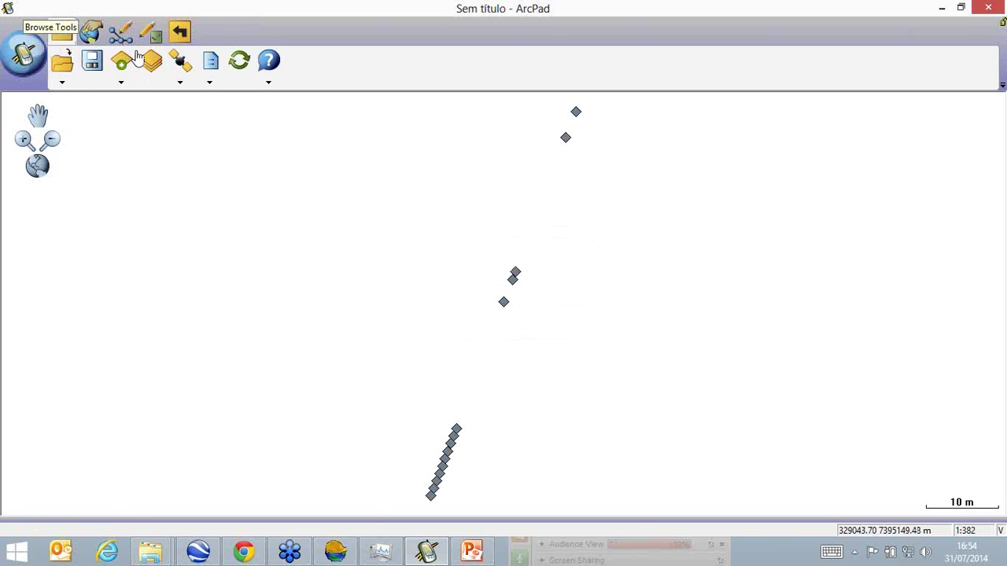
left_click(150, 61)
left_click(633, 255)
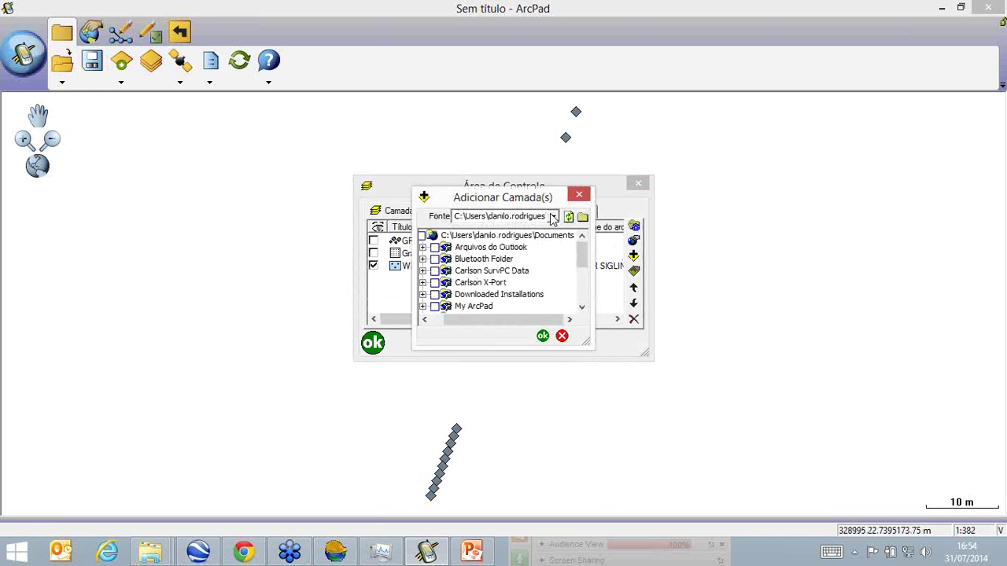
left_click(553, 217)
left_click(520, 235)
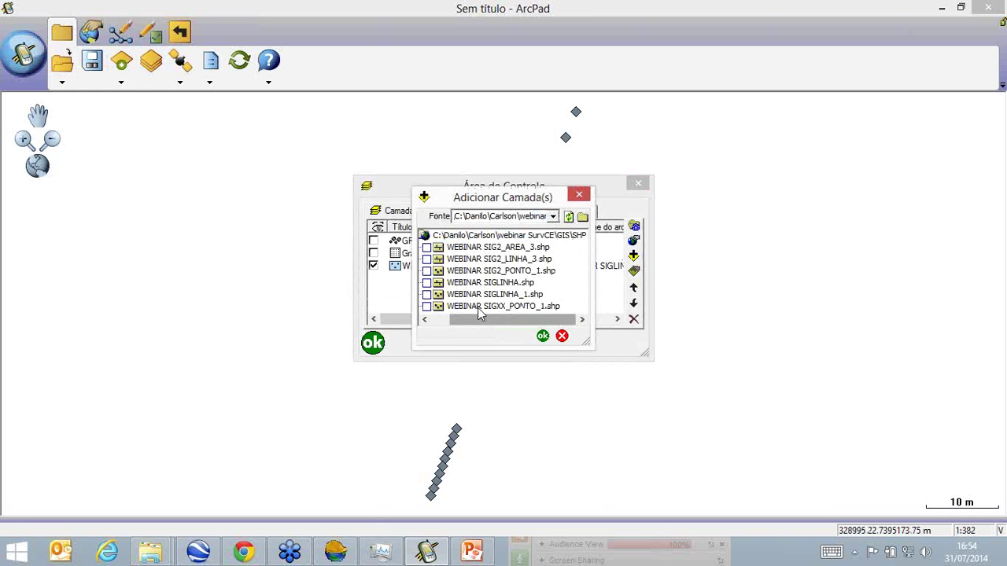
left_click(427, 283)
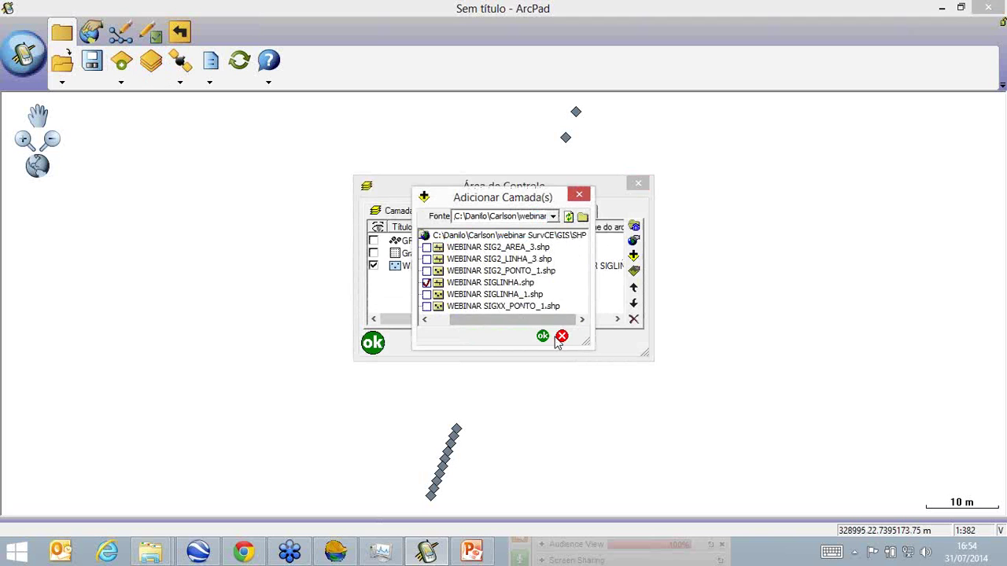
left_click(543, 337)
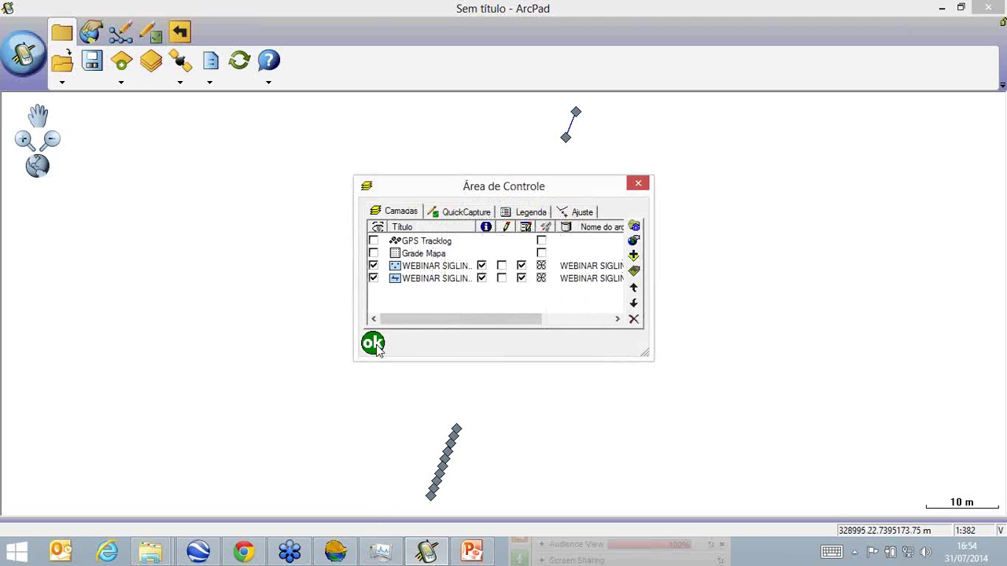
left_click(373, 343)
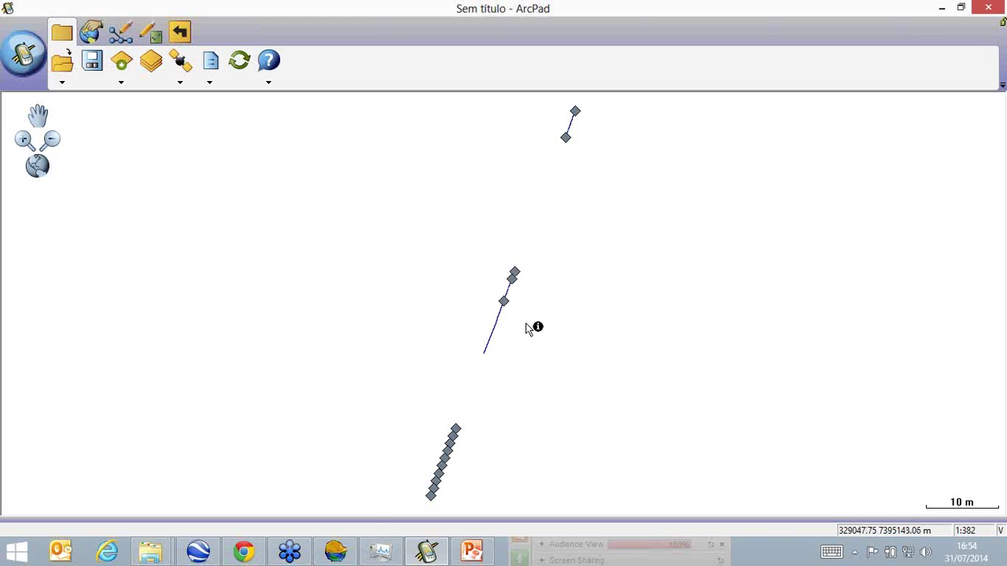
Identify the new line and review its NOME and TIPO attributes in an enlarged window.
left_click(493, 328)
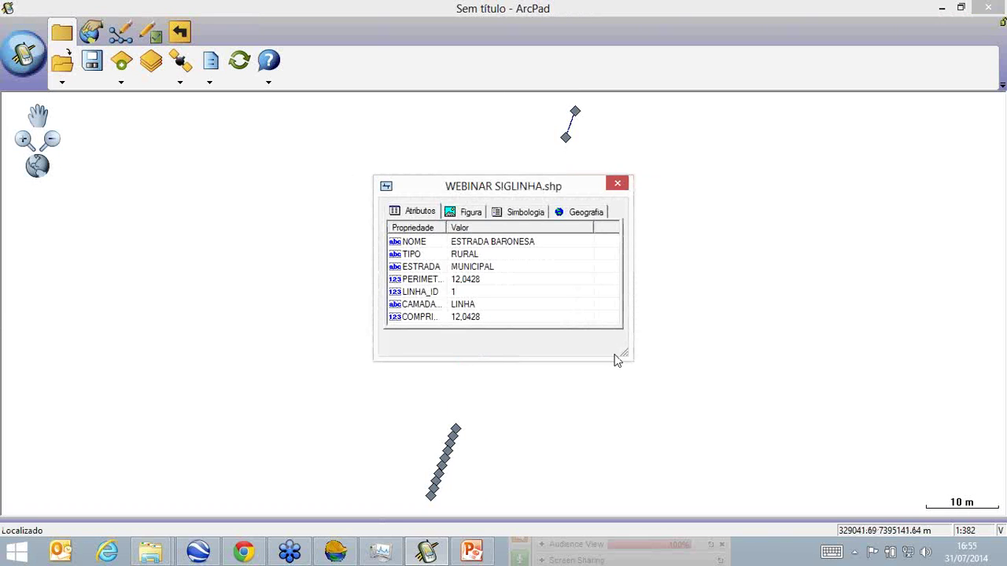
left_click_drag(626, 354, 763, 422)
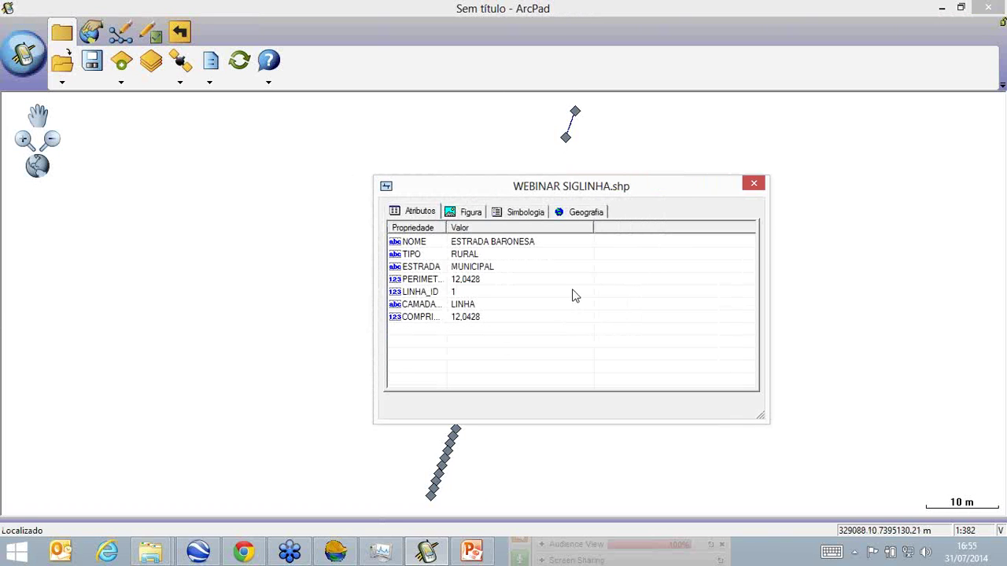
left_click_drag(446, 227, 484, 228)
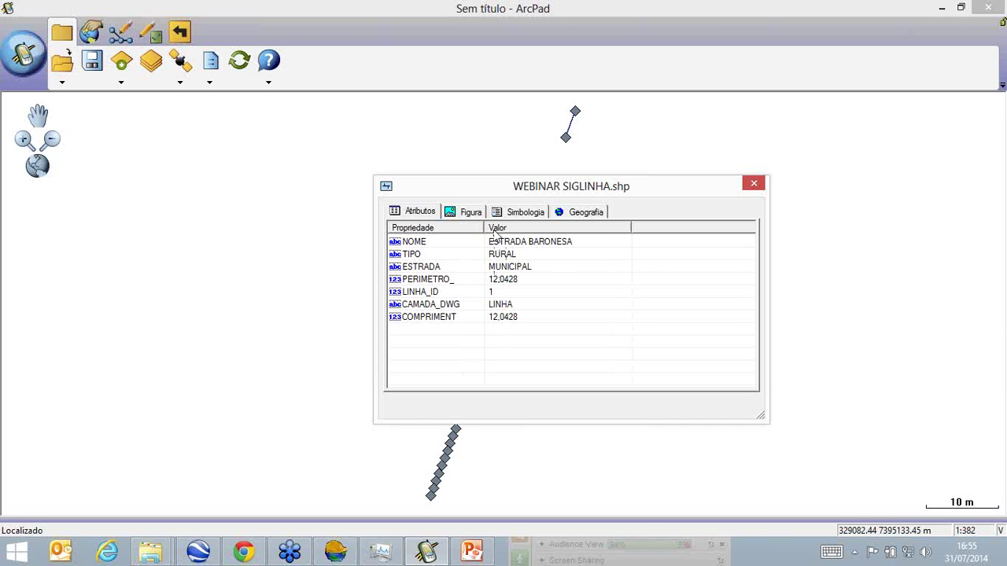
left_click(448, 244)
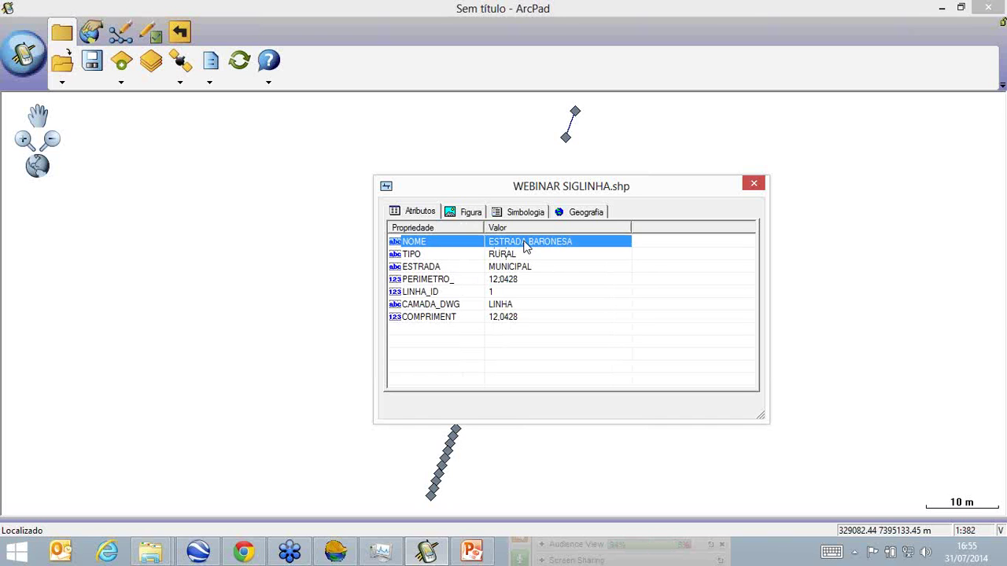
left_click(441, 254)
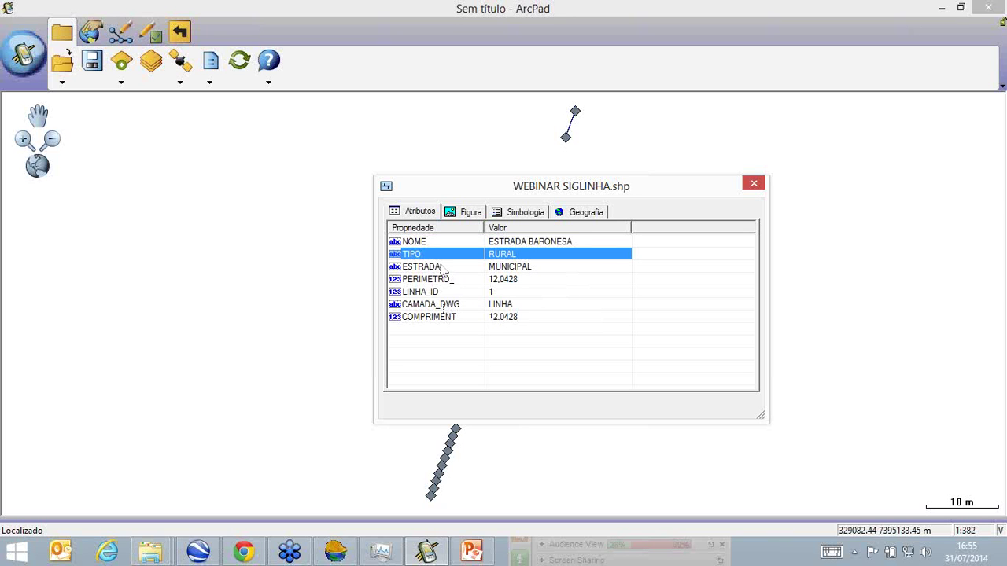
Review the line's 8 vertex coordinates and 12.043 m length on the Geografia tab.
left_click(584, 211)
left_click_drag(475, 226, 572, 226)
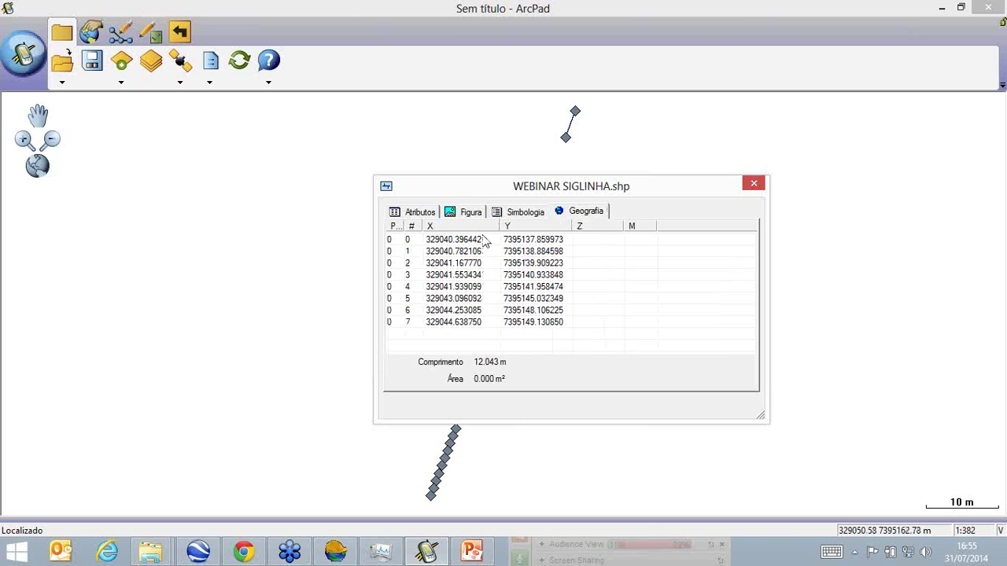
left_click_drag(427, 226, 456, 227)
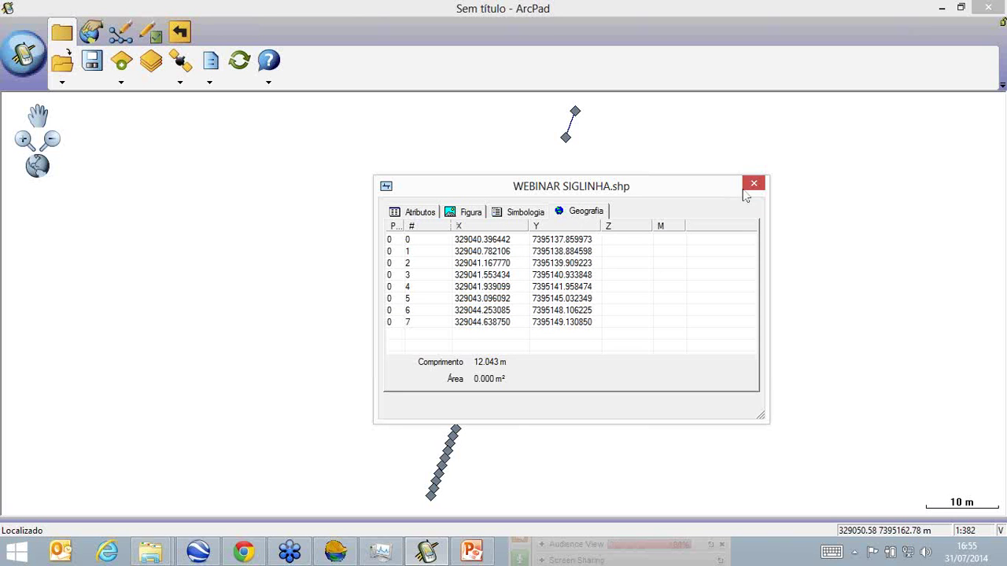
left_click(754, 184)
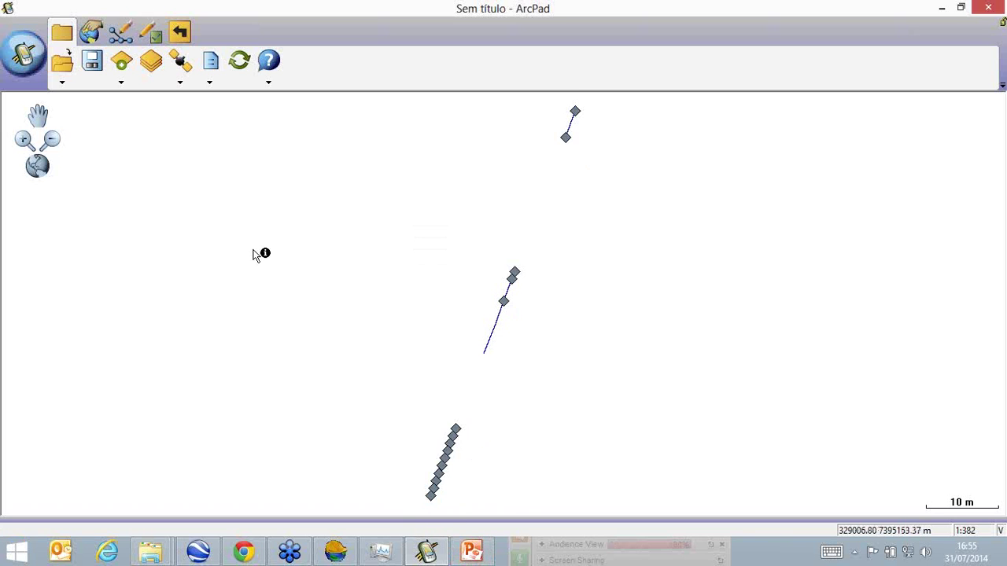
left_click(91, 34)
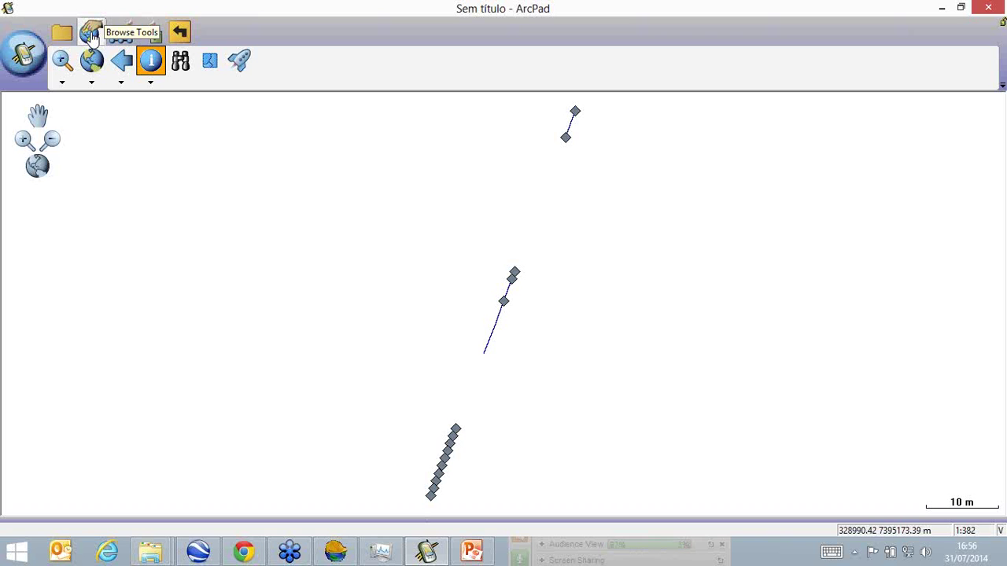
Close SurvPC's VER MAPA view and return to the job menu.
left_click(335, 553)
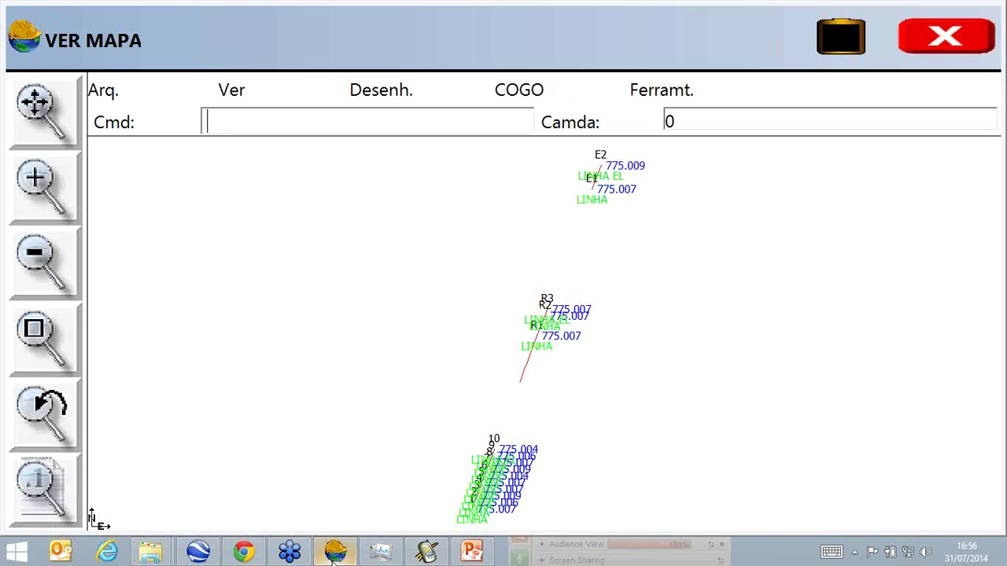
left_click(104, 91)
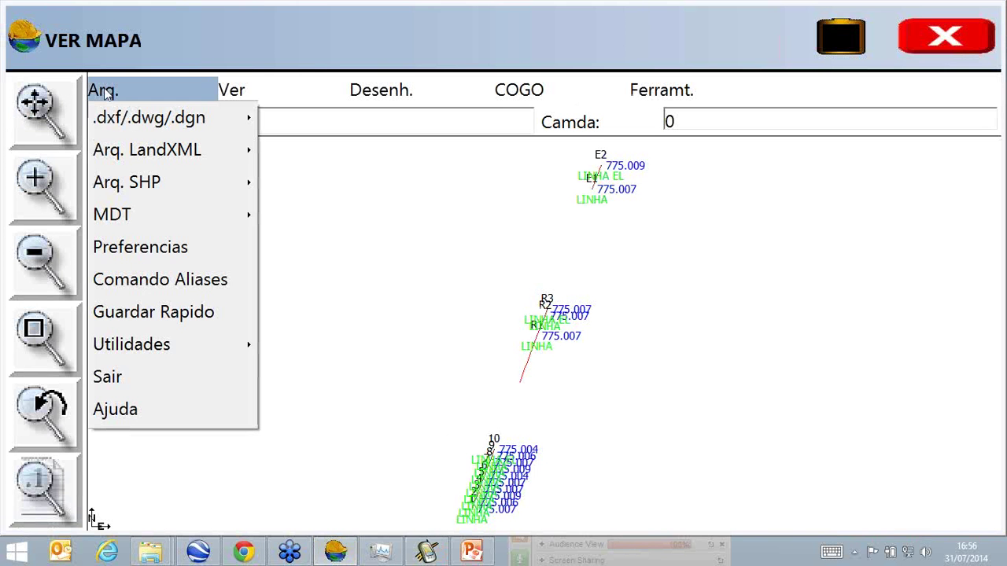
left_click(980, 32)
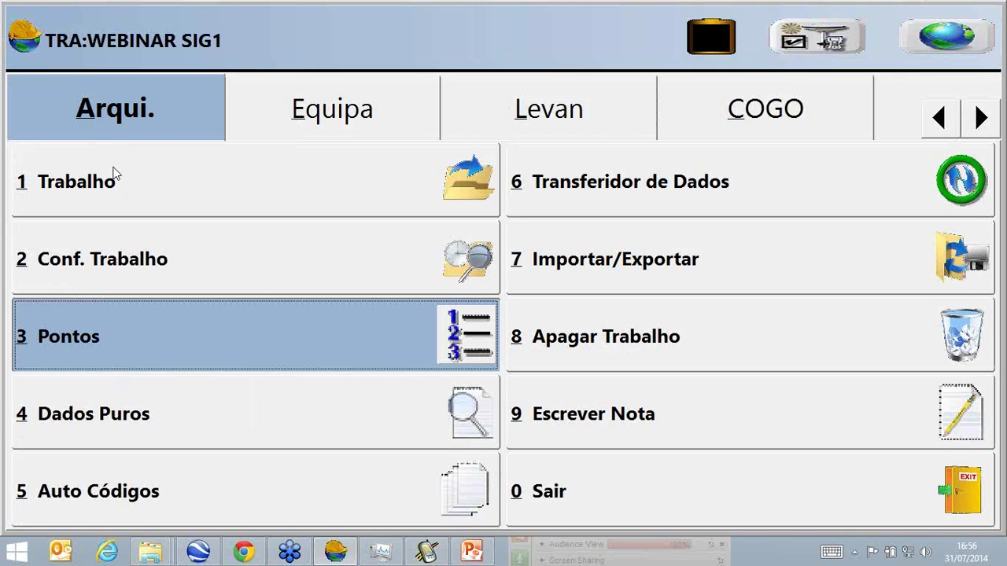
Open the WEBINAR SIG2.crd job, view its points on the map, then return to ArcPad.
left_click(119, 185)
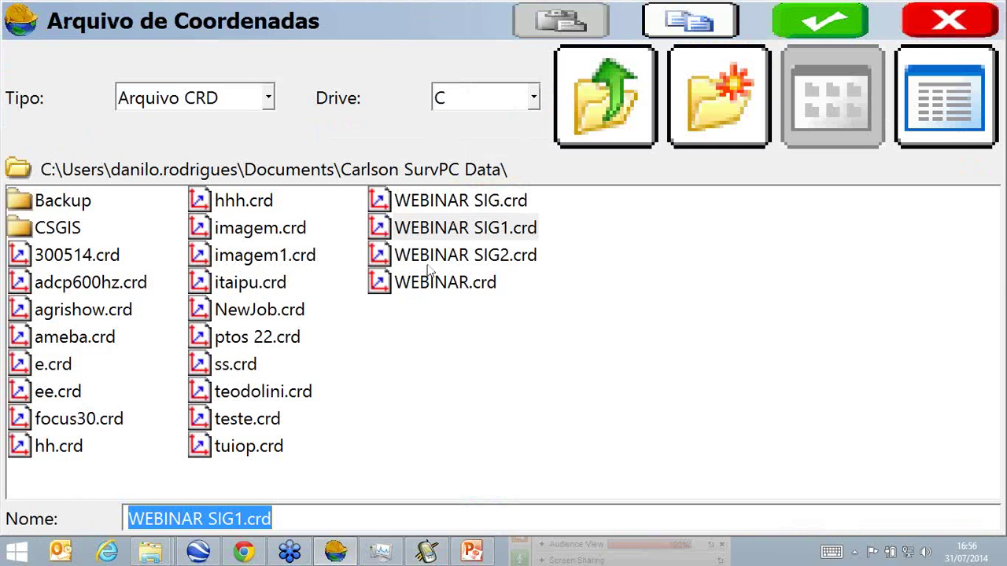
left_click(431, 266)
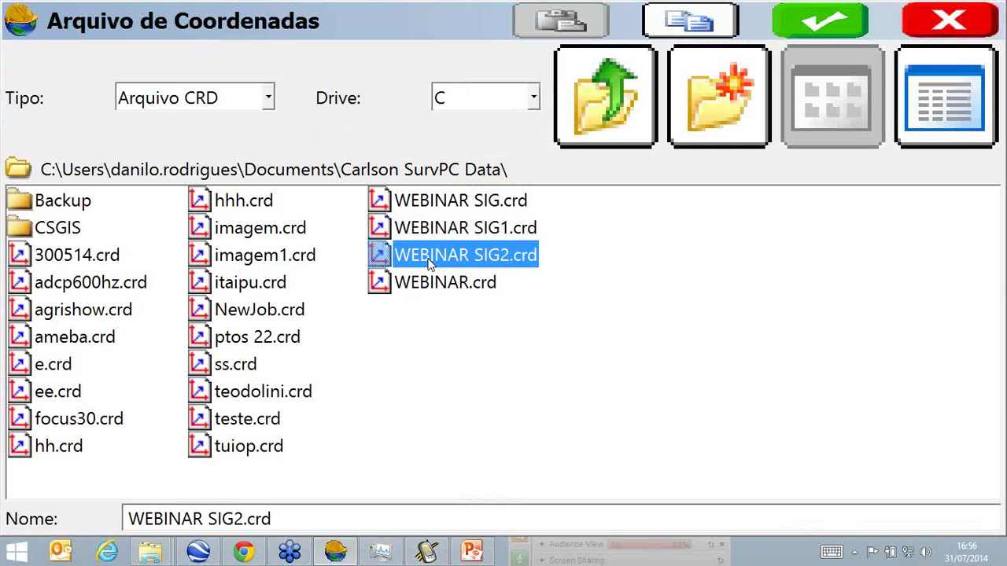
double_click(430, 266)
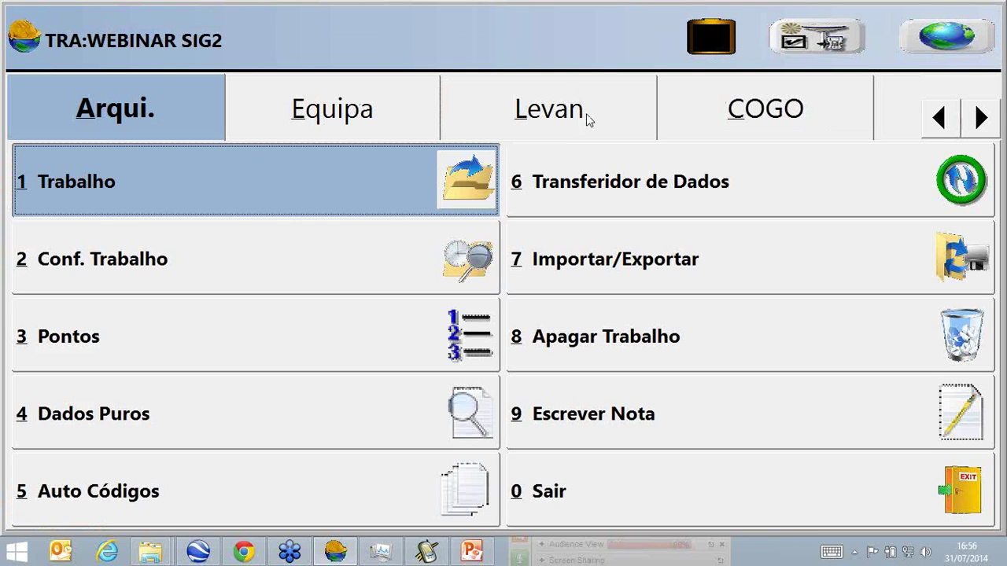
left_click(961, 35)
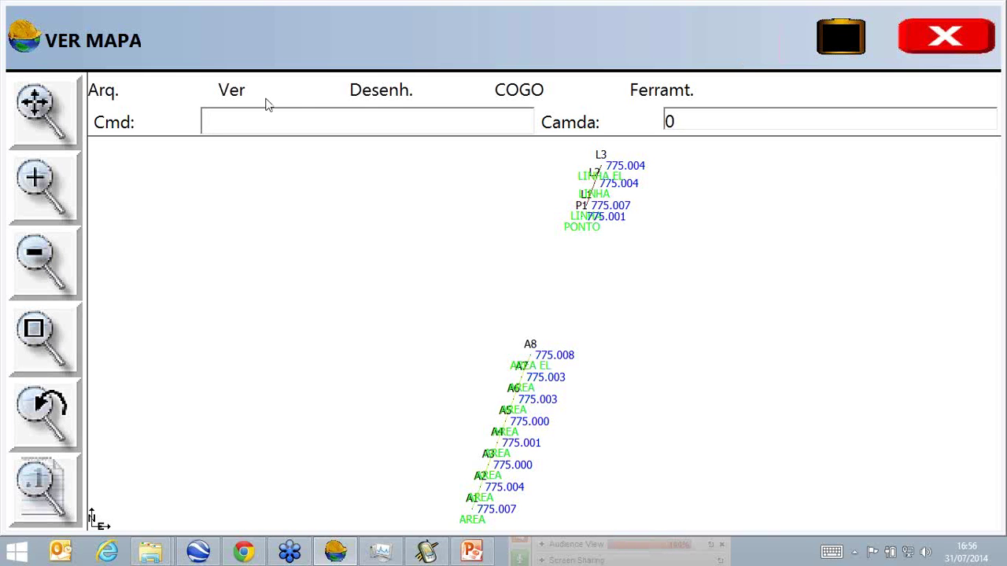
left_click(952, 37)
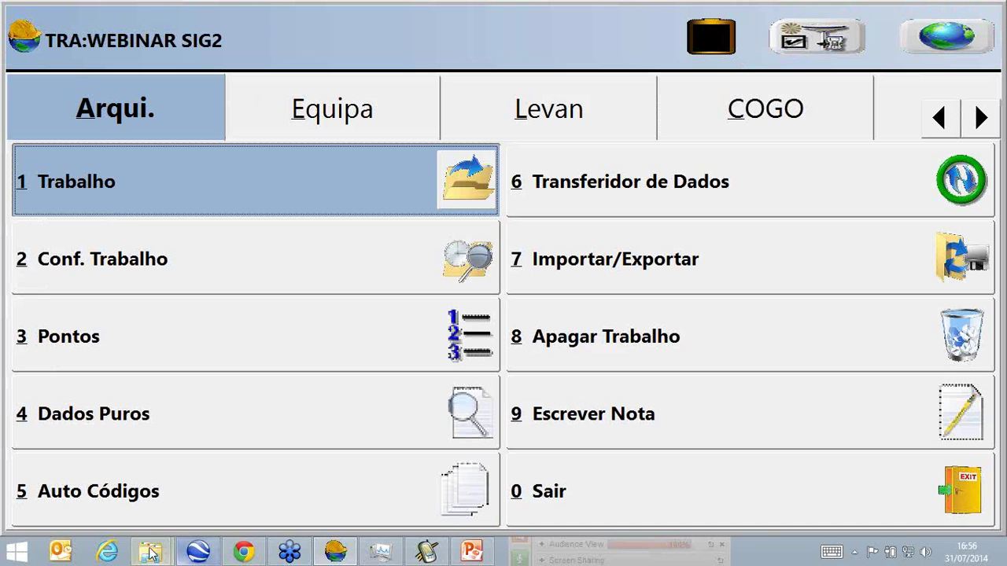
left_click(428, 553)
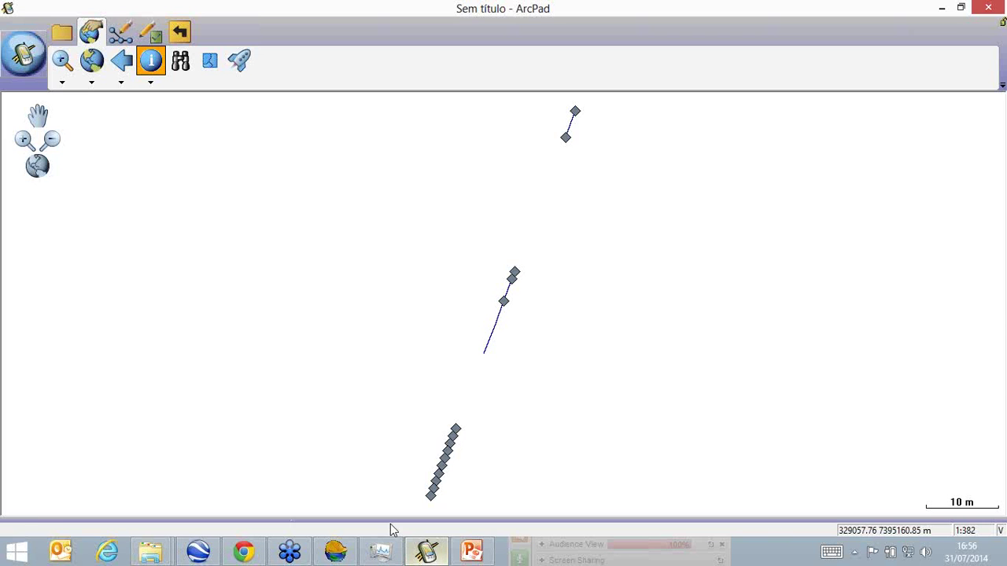
Start a new blank ArcPad map without saving the current one.
left_click(35, 69)
mouse_move(27, 84)
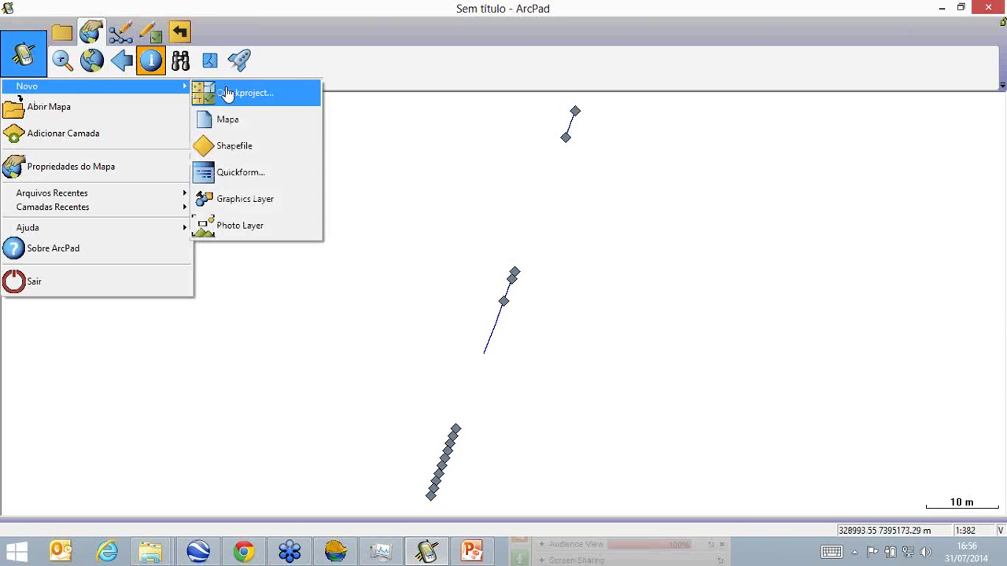
left_click(228, 119)
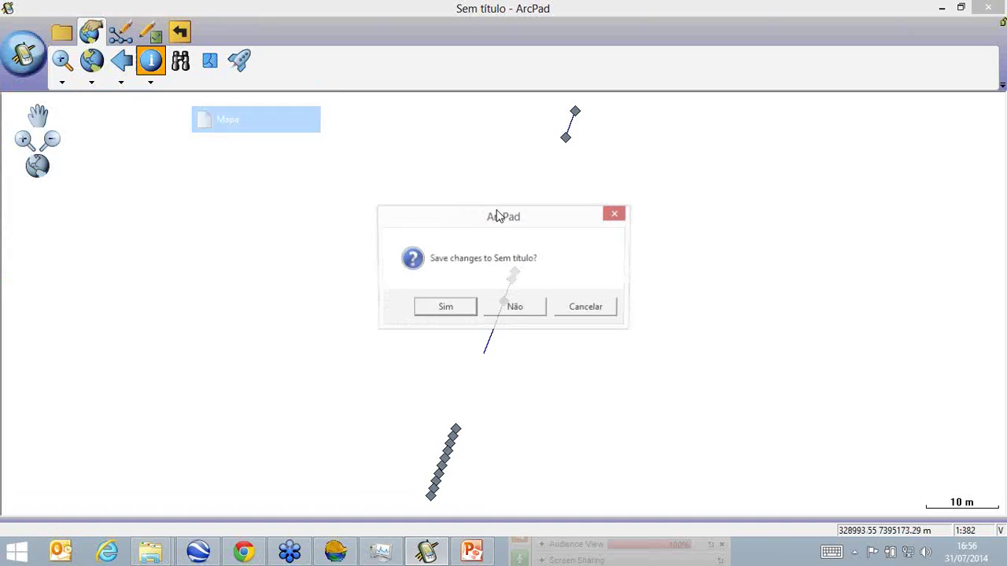
left_click(531, 308)
Add WEBINAR SIG2_AREA_3.shp from the webinar SHP folder as a layer.
left_click(62, 32)
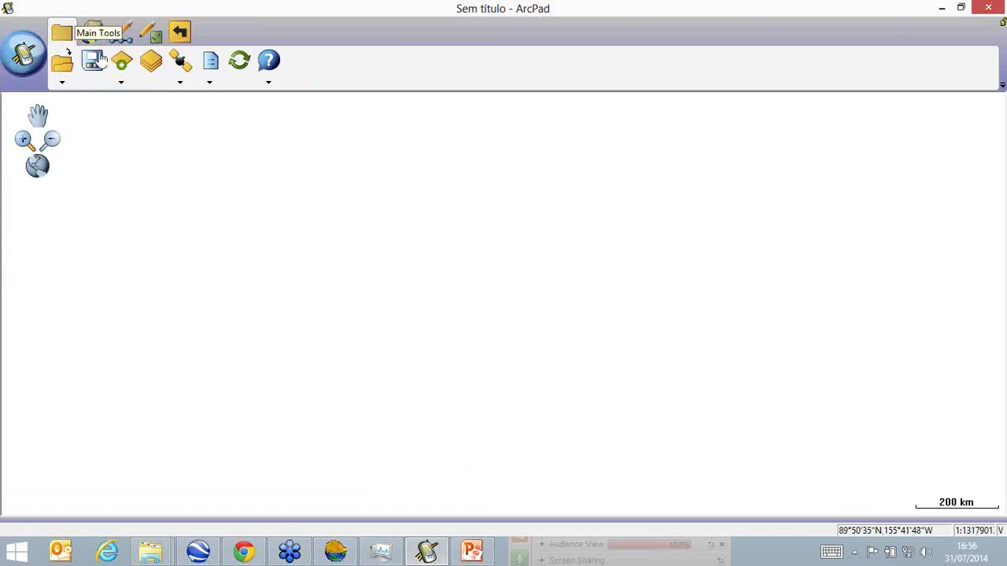
left_click(150, 61)
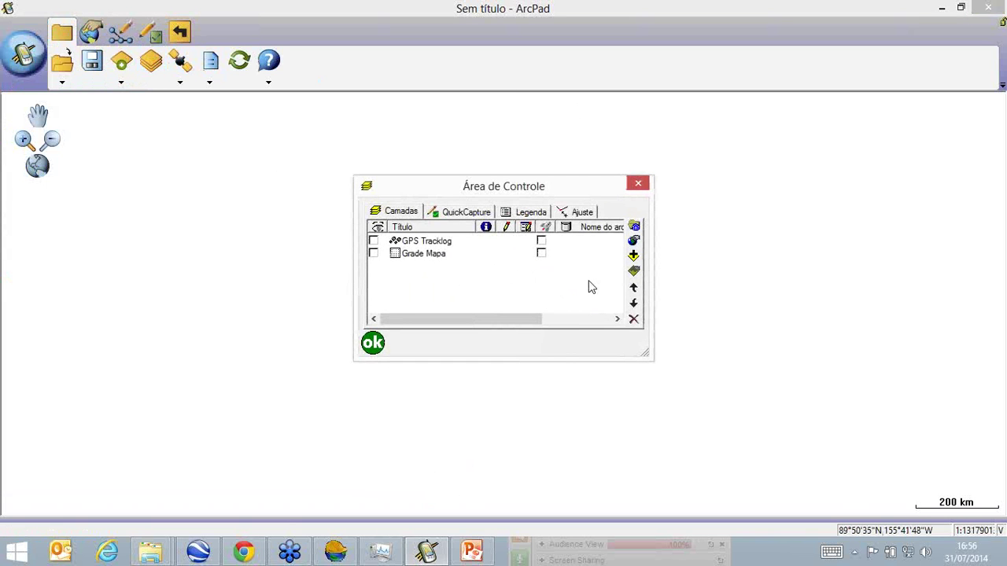
left_click(634, 256)
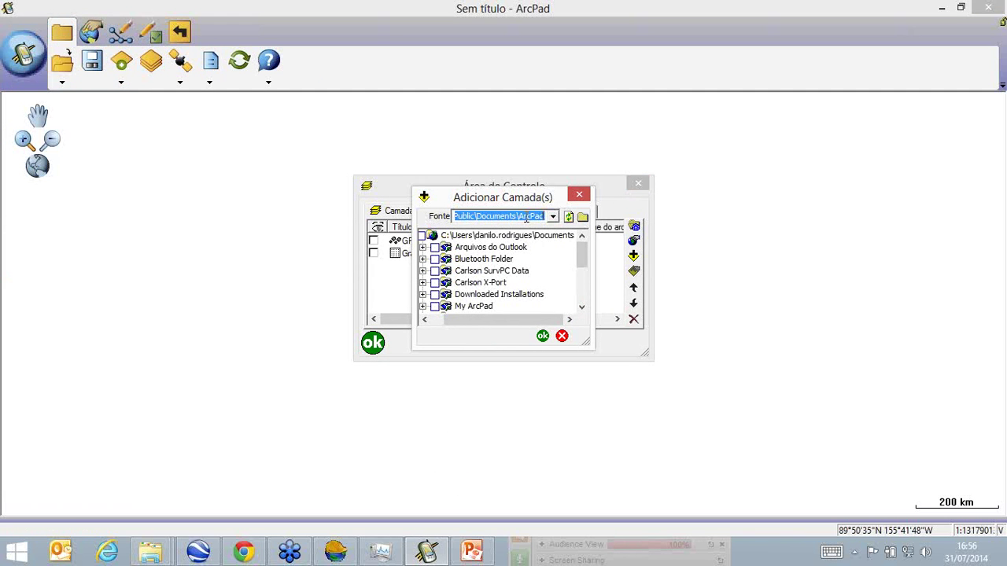
left_click(554, 220)
left_click(526, 245)
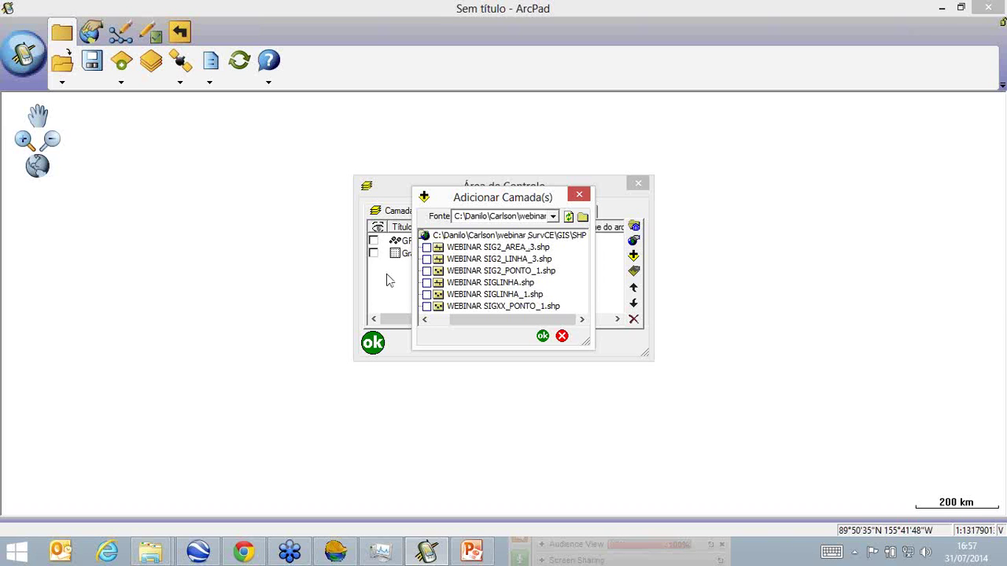
left_click(426, 247)
left_click(543, 336)
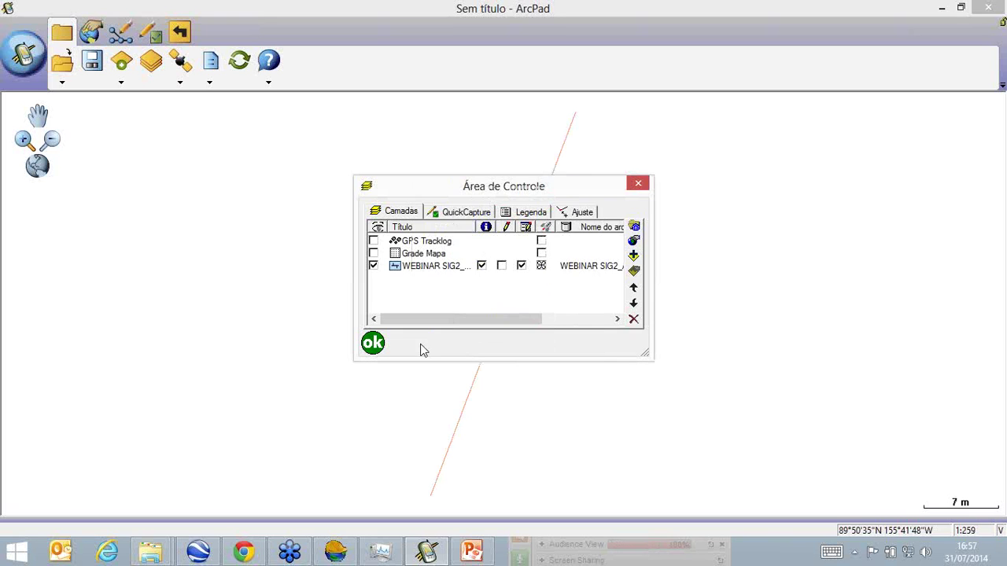
left_click(371, 344)
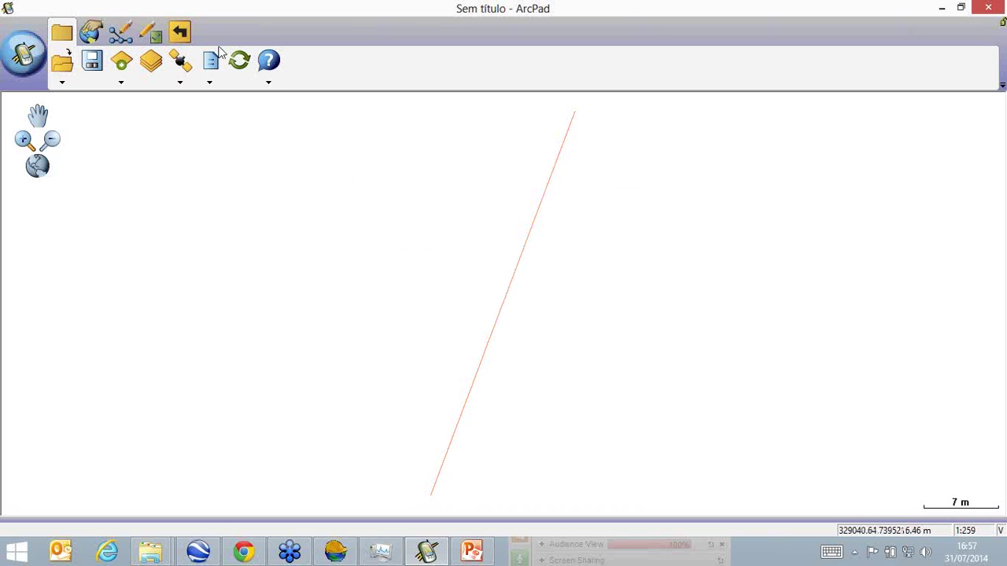
Identify the area feature and enlarge its attribute window to show all rows.
left_click(99, 29)
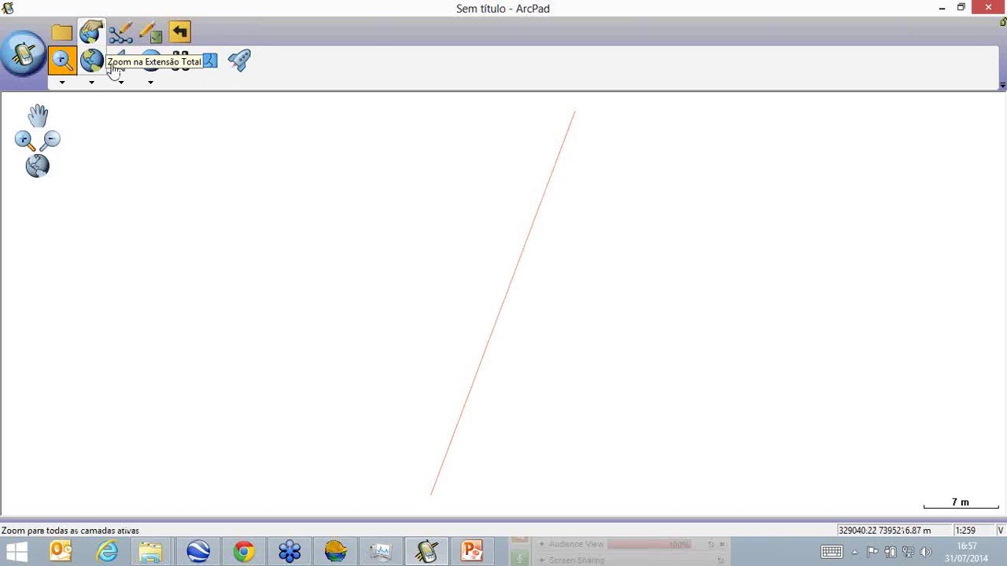
left_click(153, 63)
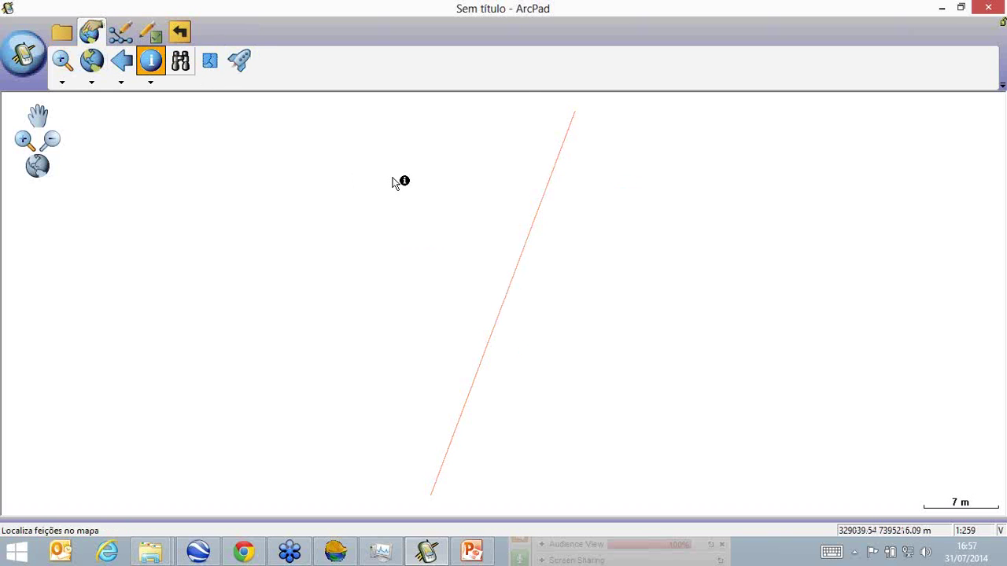
left_click(528, 241)
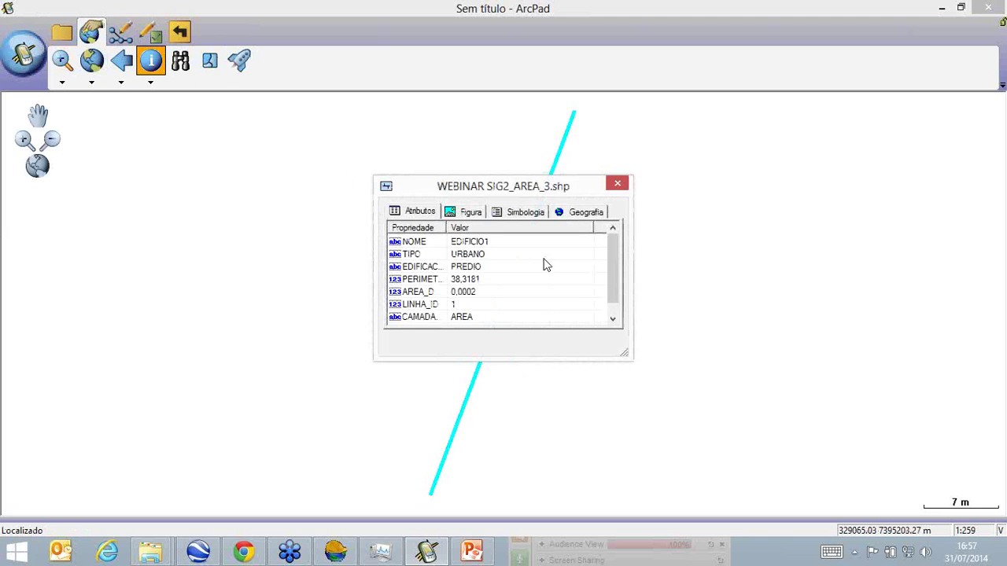
left_click_drag(629, 356, 768, 358)
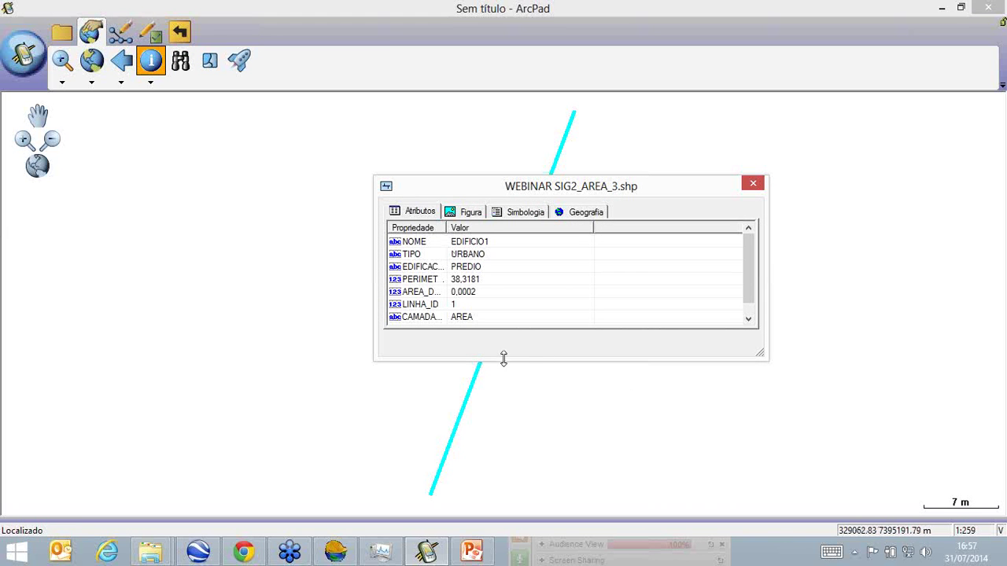
left_click_drag(504, 361, 505, 401)
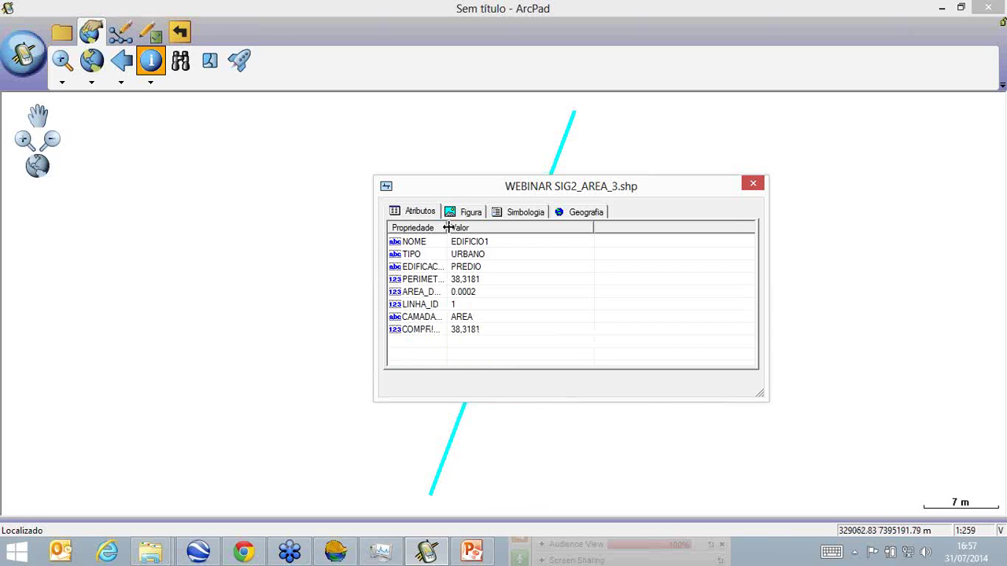
left_click_drag(446, 222, 485, 281)
Compare the area's PERIMETRO_, AREA_DWG and COMPRIMENT attribute values, then close the window.
left_click(502, 279)
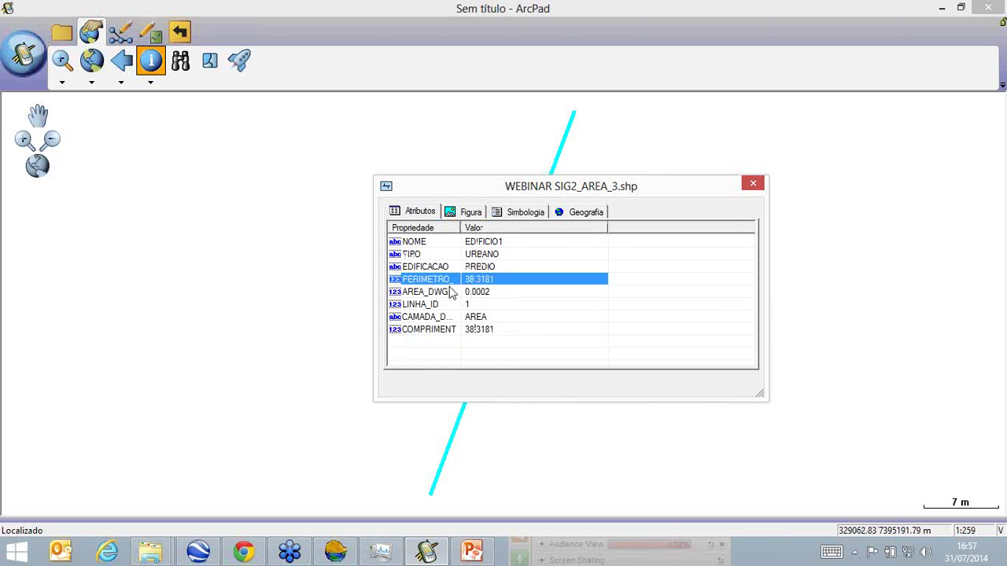
left_click(451, 290)
left_click(469, 327)
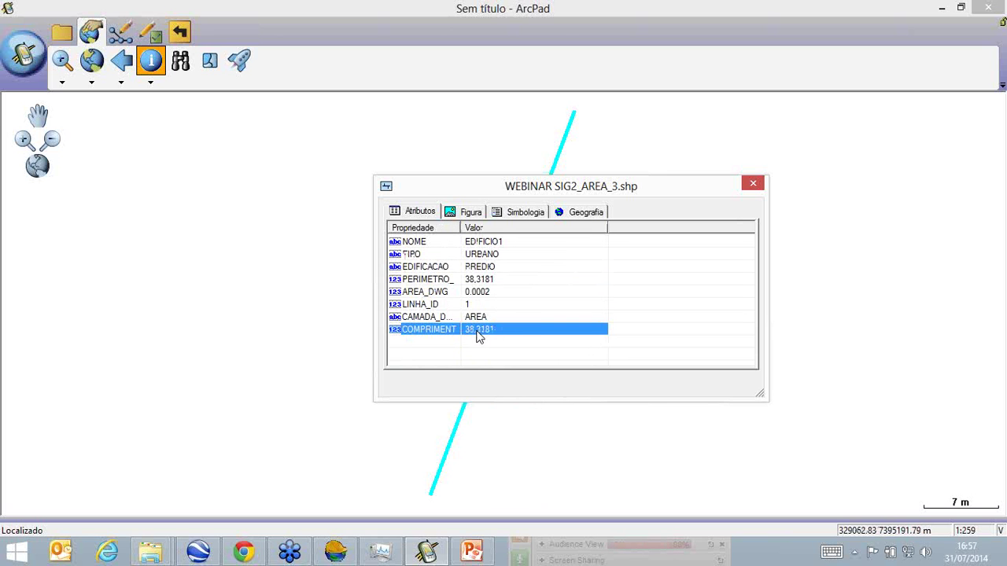
left_click(468, 294)
left_click(425, 281)
left_click(470, 292)
left_click(461, 281)
left_click(468, 294)
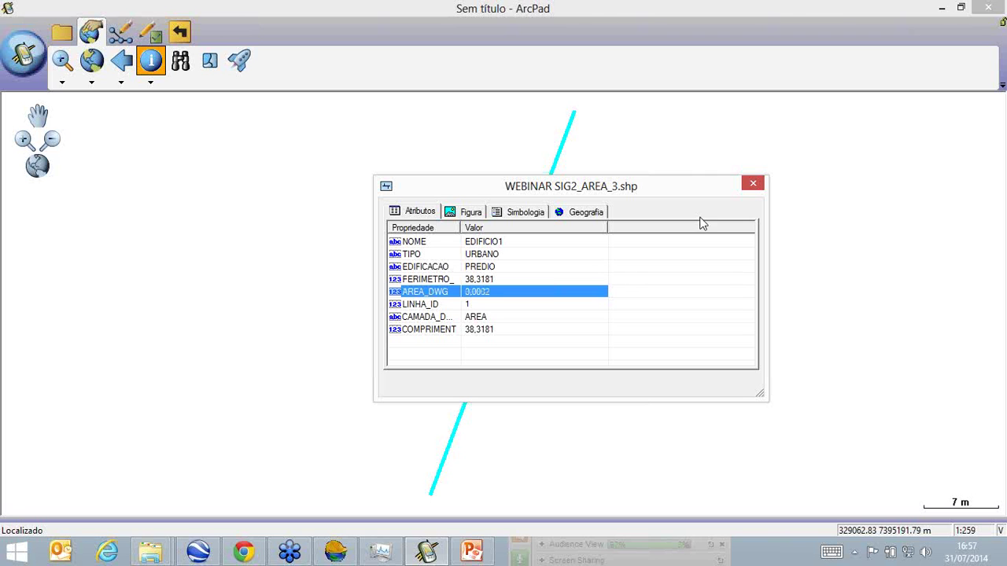
left_click(760, 185)
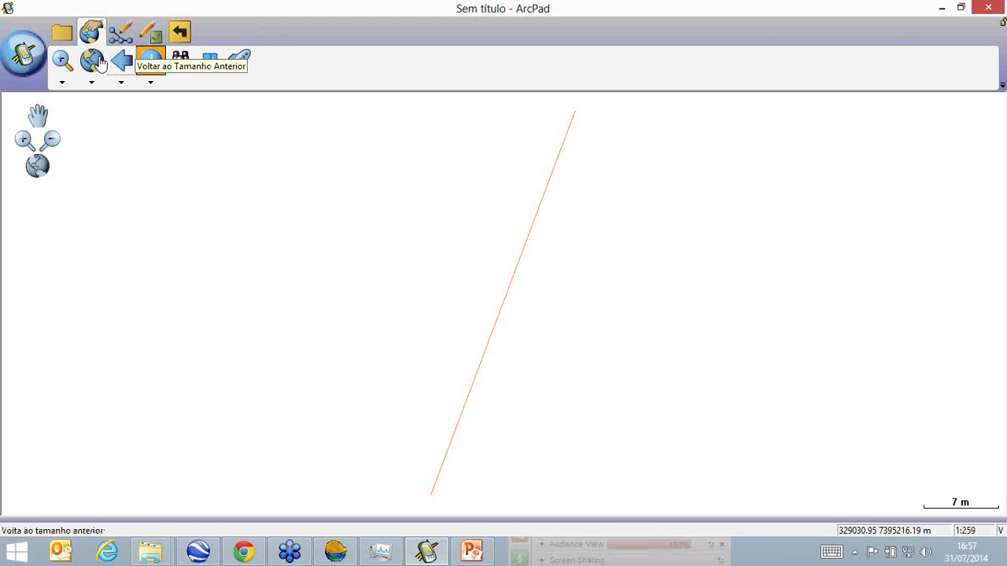
Select WEBINAR SIG2_LINHA_3.shp and SIG2_PONTO_1.shp from the webinar folder to add as layers.
left_click(61, 31)
left_click(155, 76)
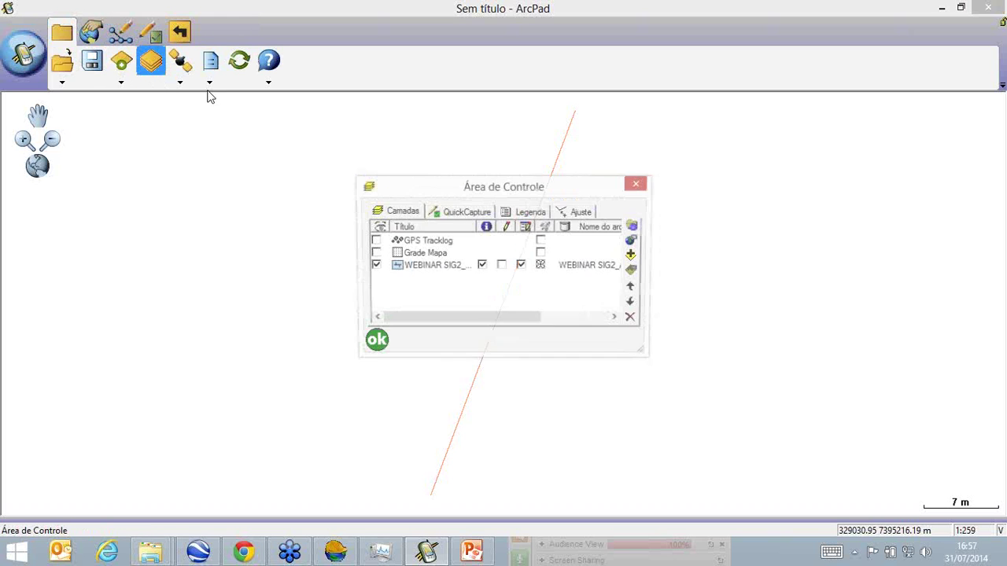
left_click(633, 255)
left_click(553, 217)
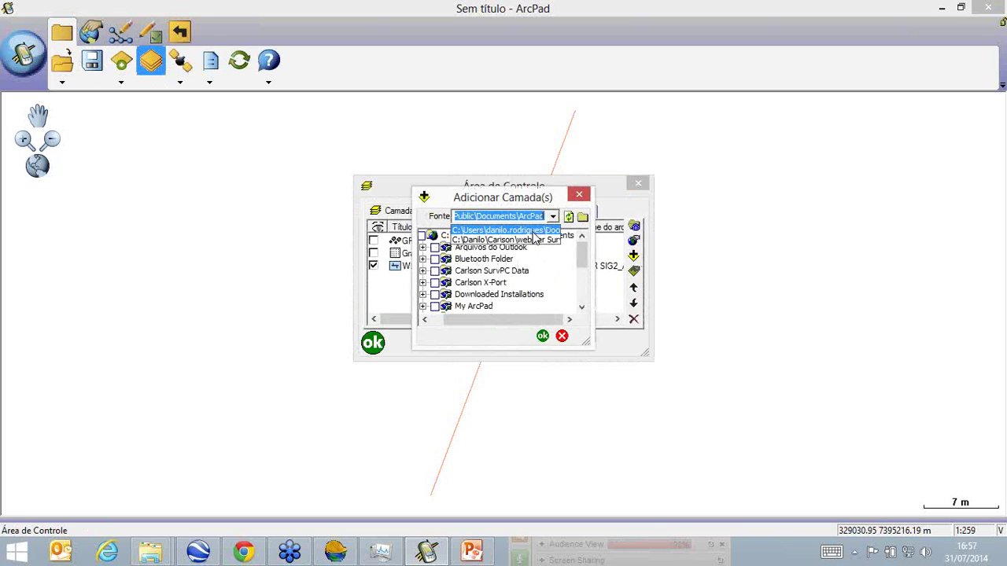
left_click(534, 239)
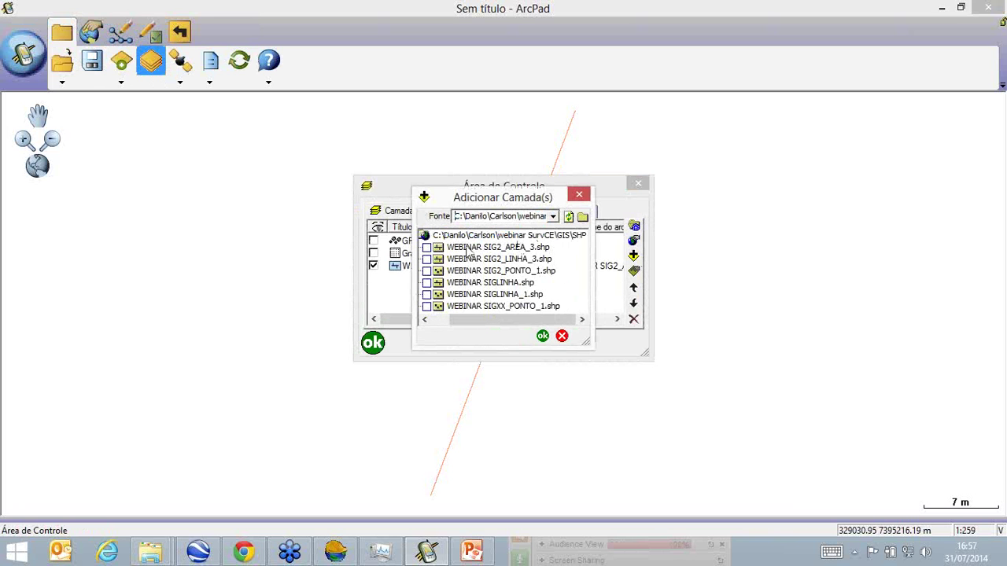
left_click(427, 271)
left_click(426, 258)
Add the line and point layers and zoom to the full extent of all layers.
left_click(543, 335)
left_click(379, 344)
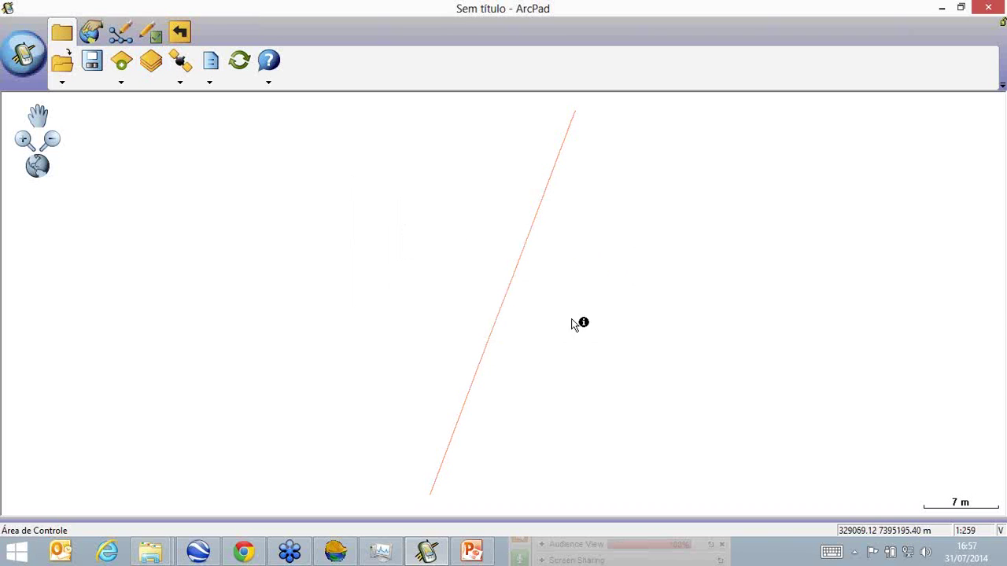
left_click(90, 31)
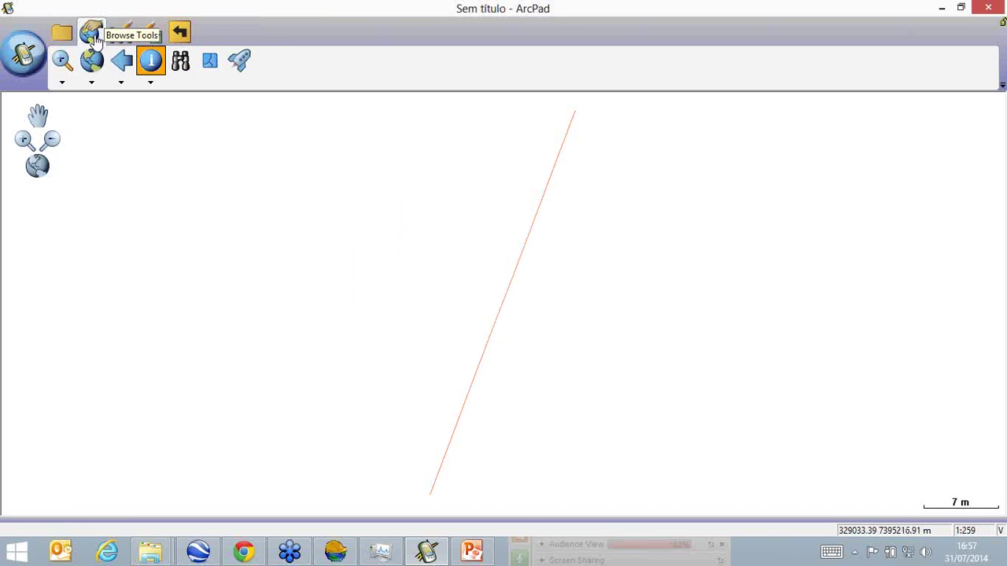
left_click(92, 63)
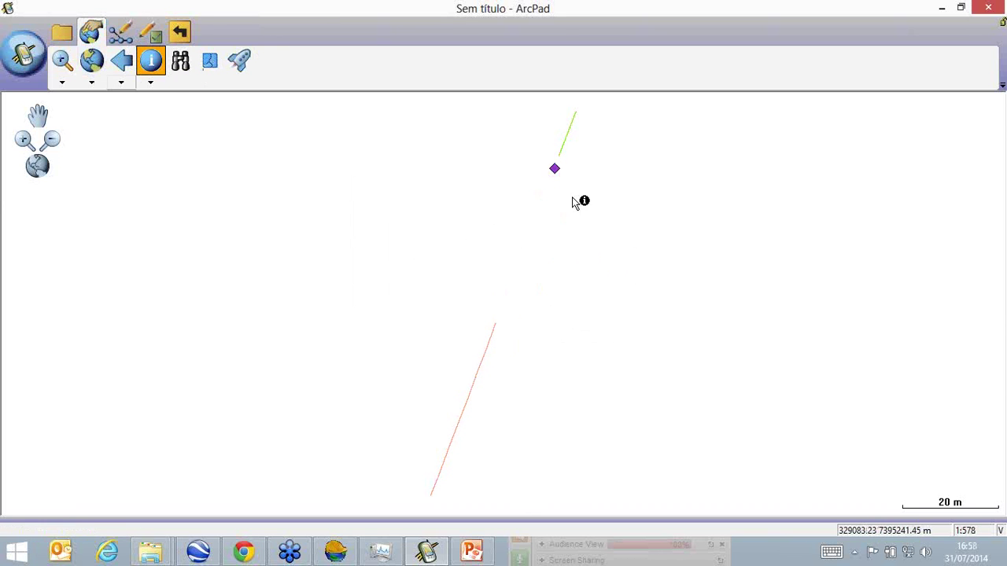
Check the attributes of the purple point, green line and area, then return to SurvPC.
left_click(516, 203)
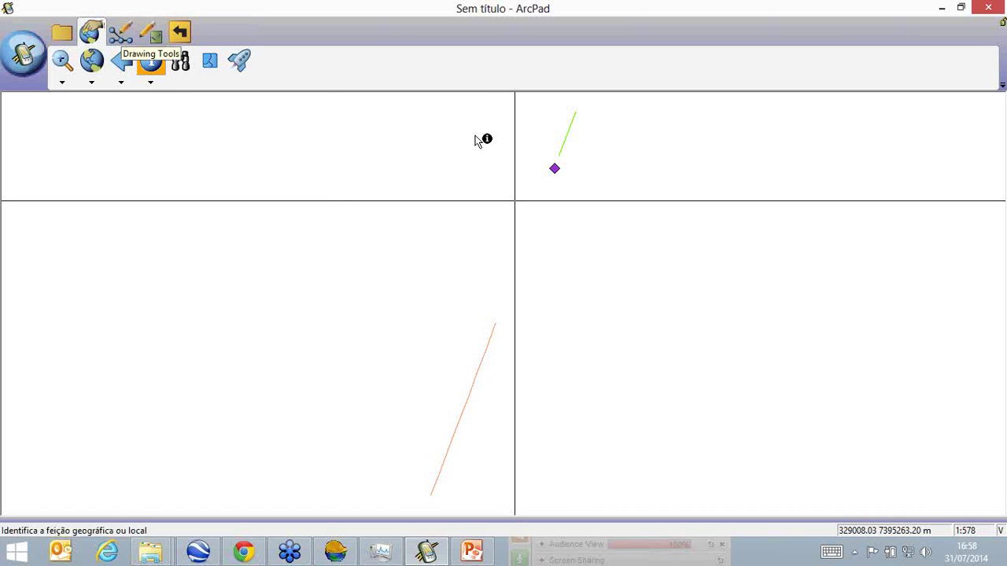
left_click(554, 169)
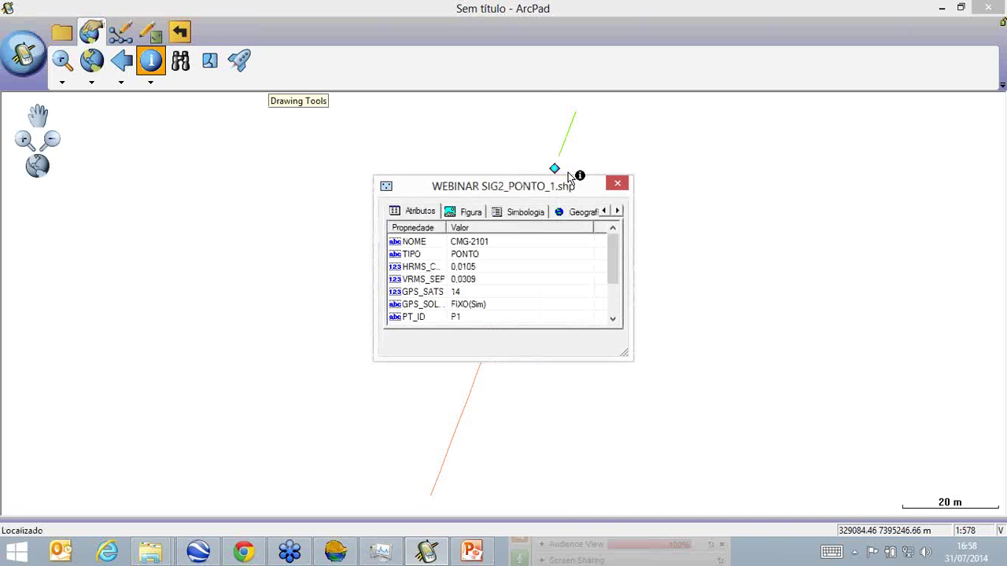
left_click(618, 183)
left_click(563, 149)
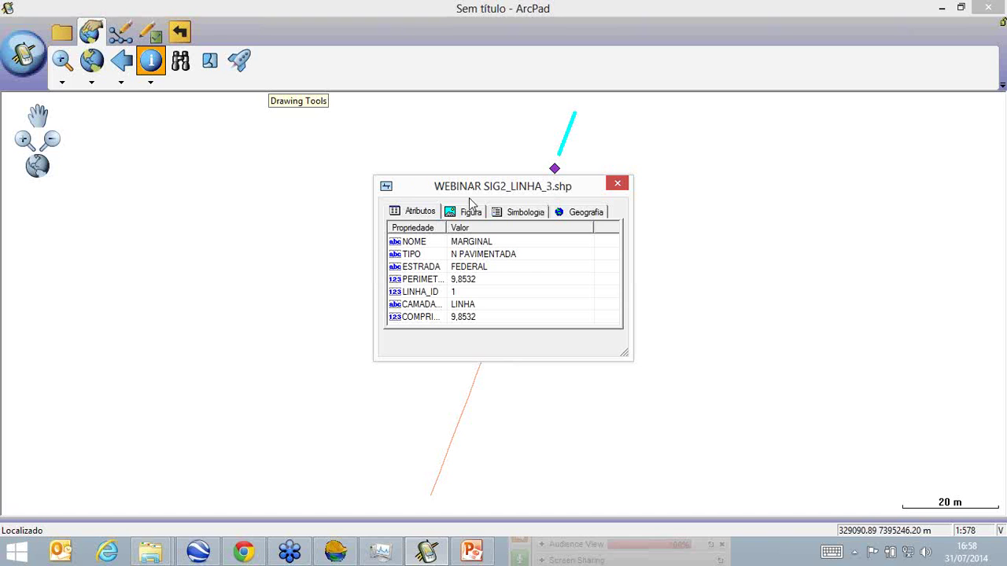
left_click(616, 186)
left_click(494, 338)
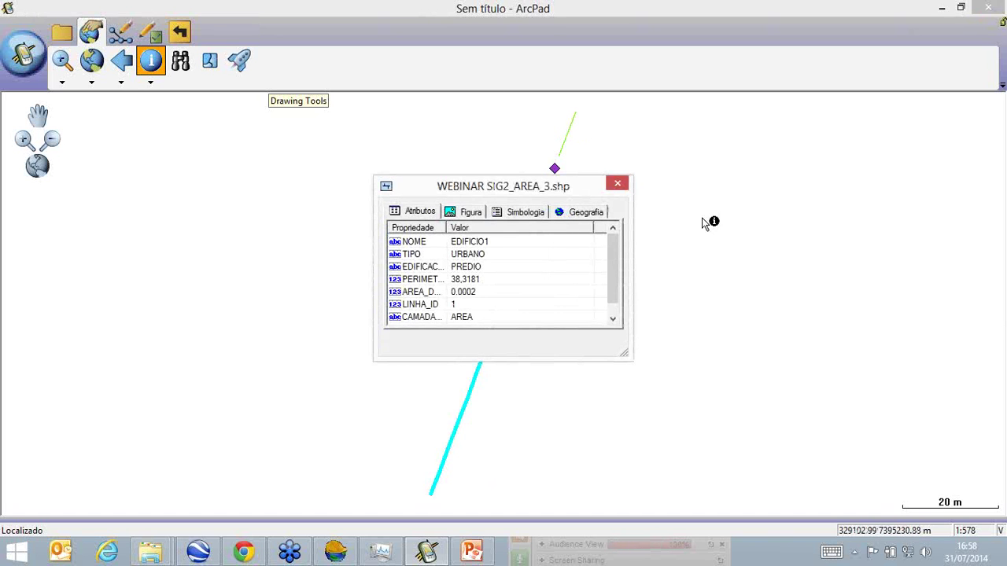
left_click(616, 184)
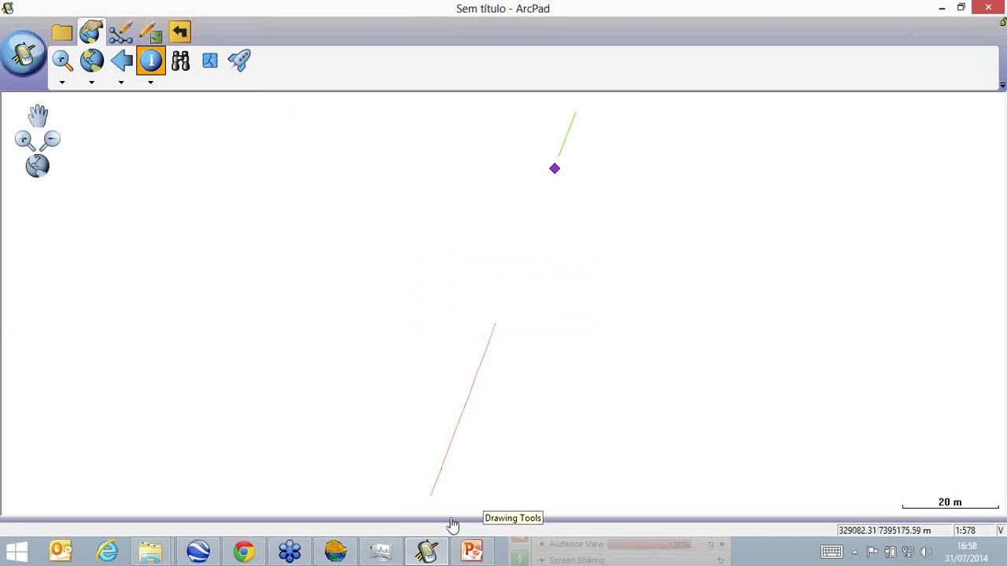
left_click(337, 551)
Create a new job WEBINAR SIG4.crd by changing the 2 in the SIG2 name to 4.
mouse_move(366, 546)
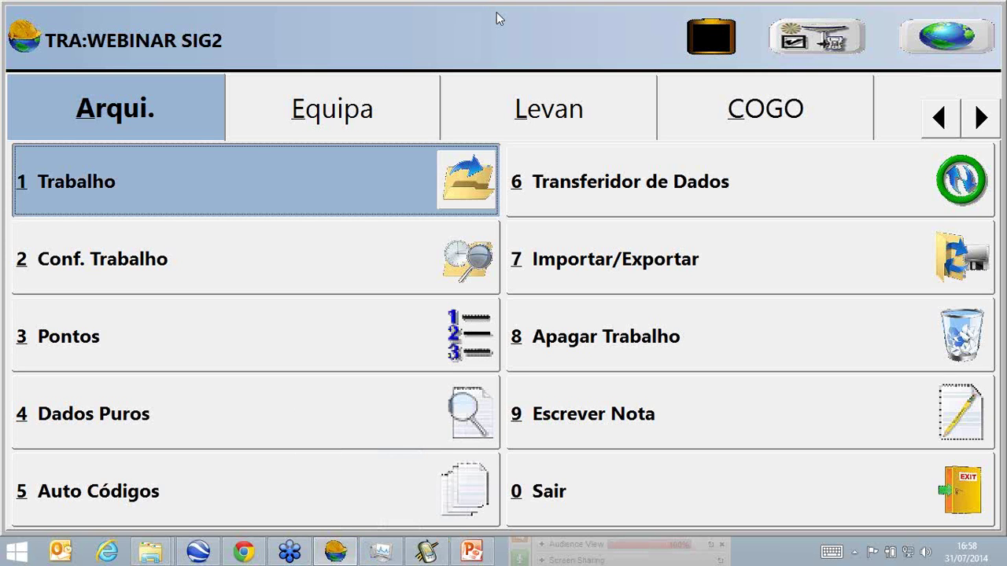
left_click(124, 170)
left_click_drag(245, 518, 238, 518)
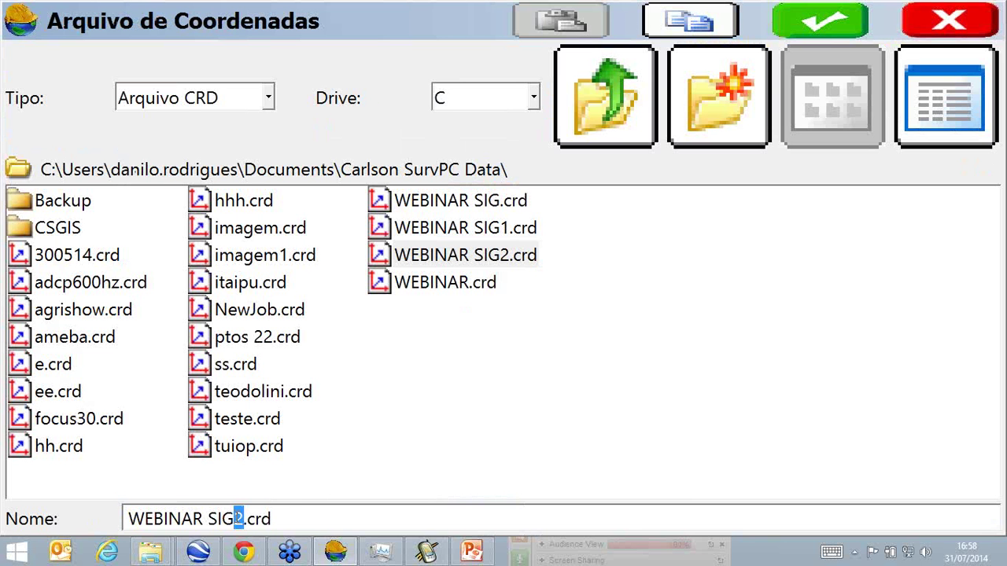
type("4")
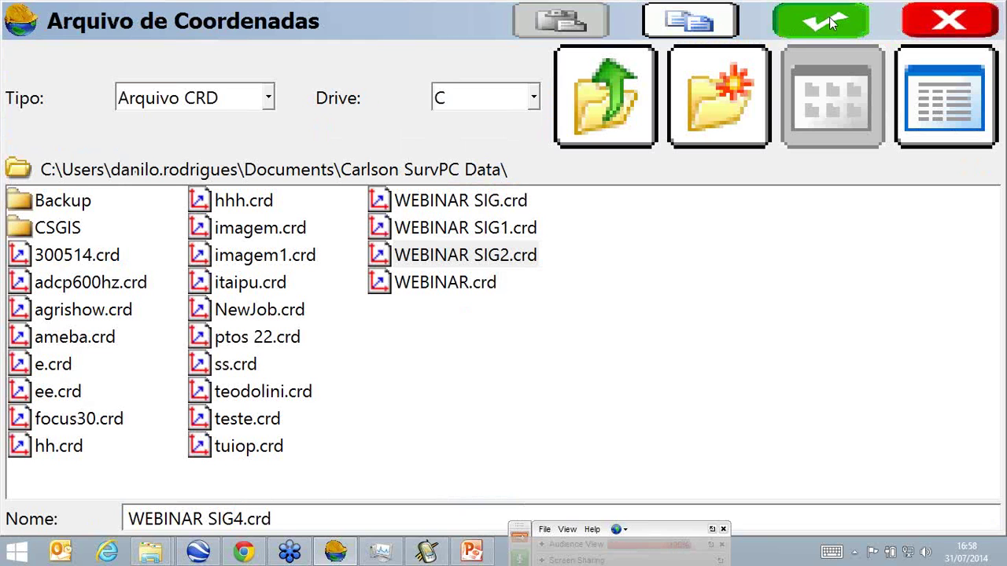
left_click(832, 24)
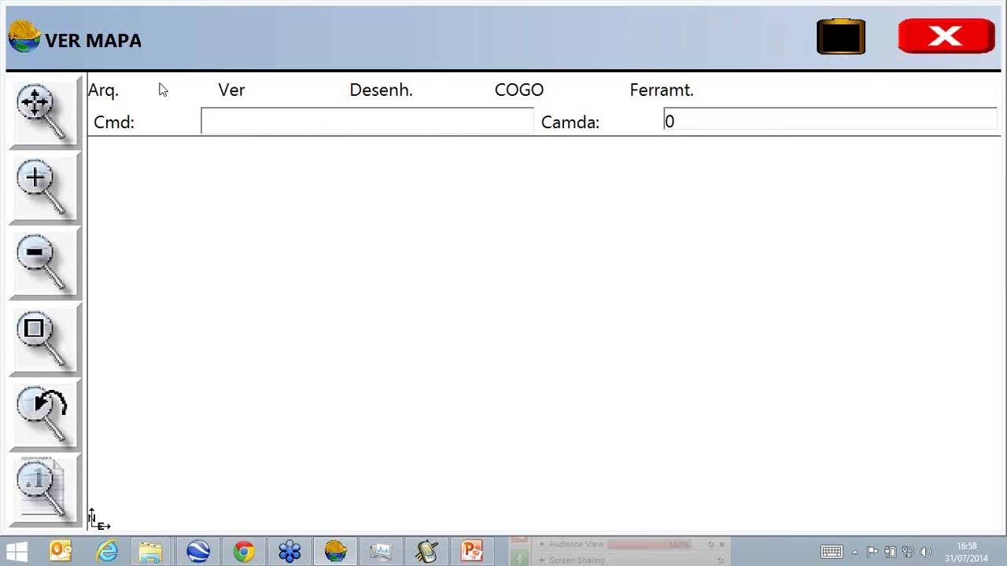
Import the point file WEBINAR SIGXX_PONTO_1.shp, replacing the existing GIS model.
left_click(118, 92)
mouse_move(184, 181)
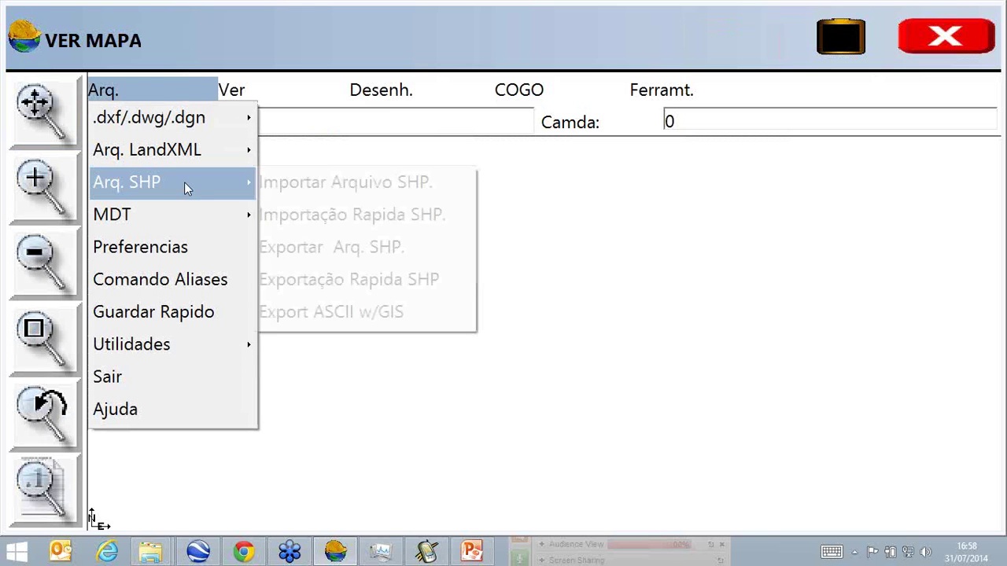
left_click(377, 181)
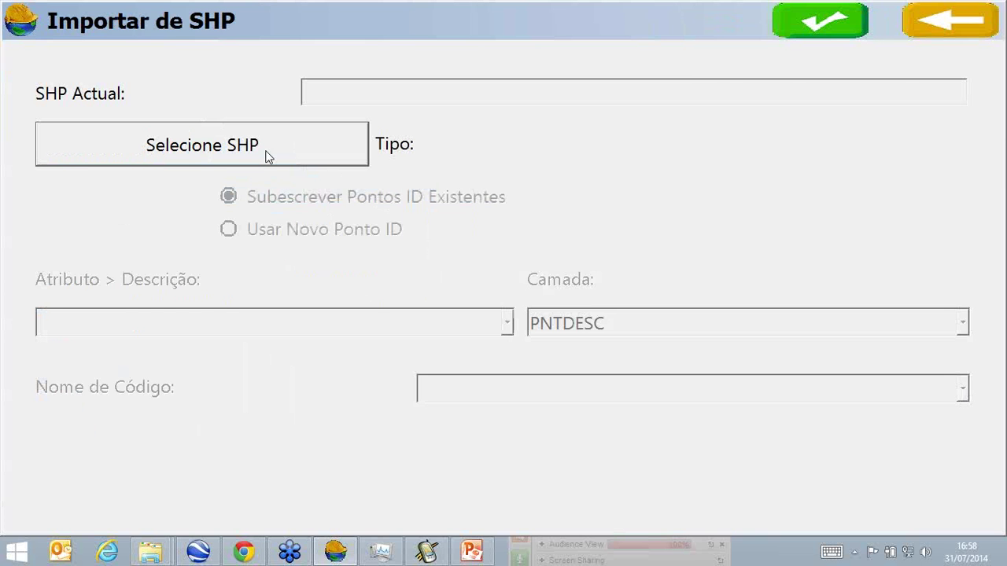
left_click(266, 154)
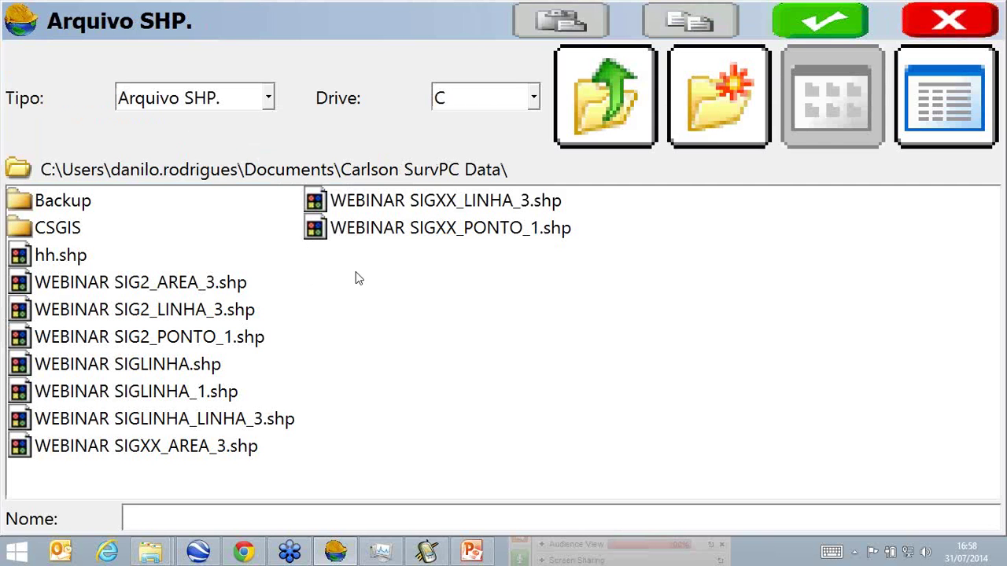
left_click(370, 236)
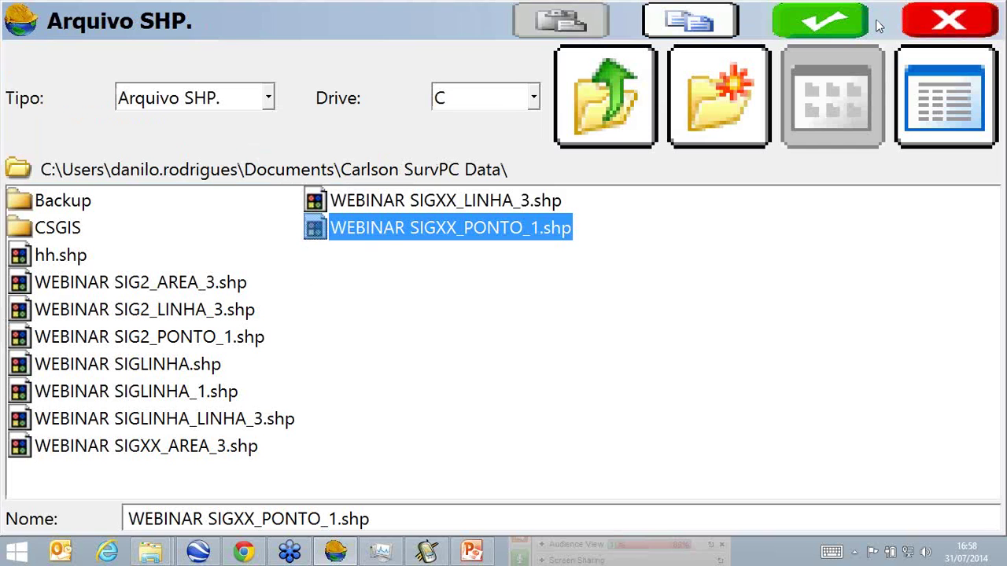
left_click(835, 25)
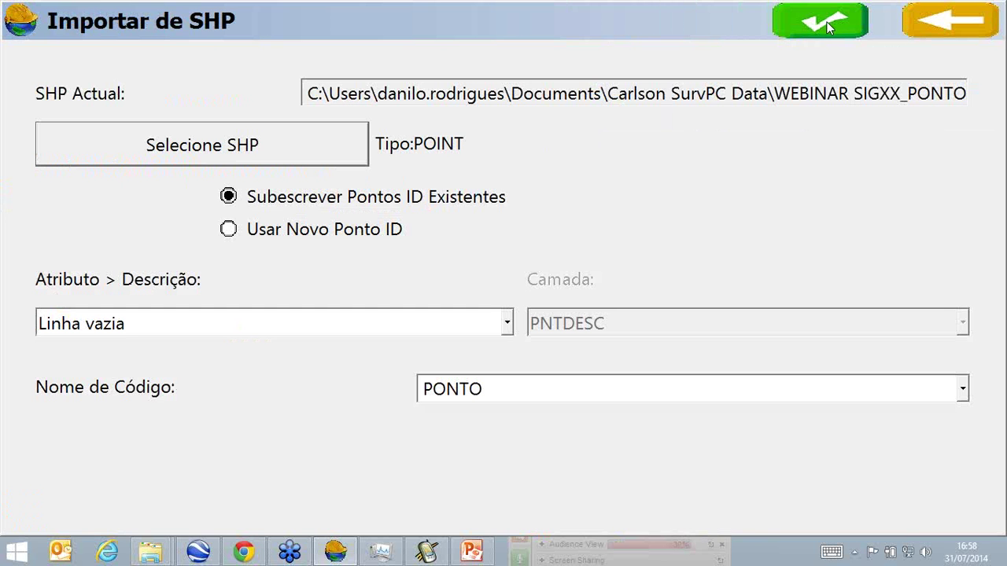
left_click(818, 26)
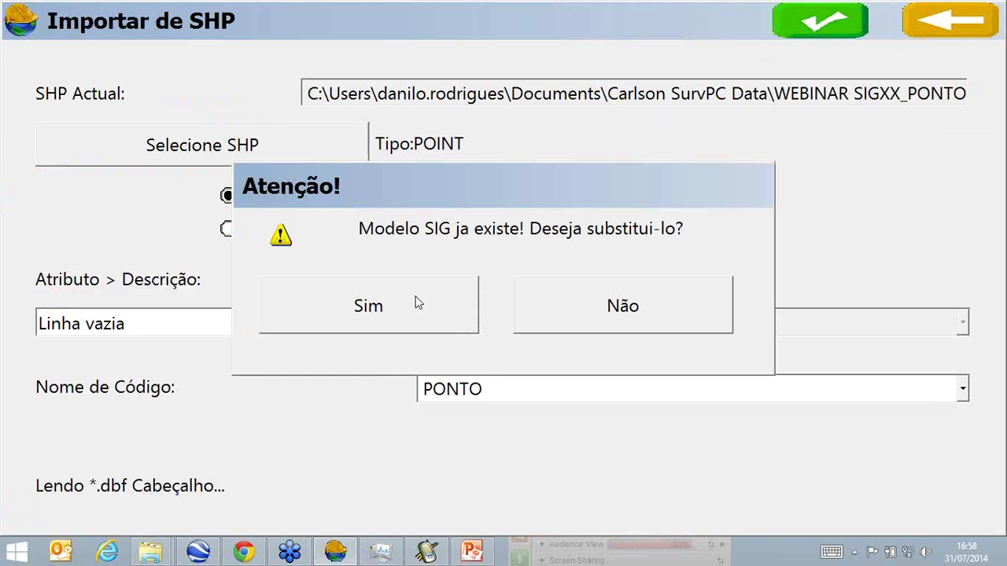
left_click(459, 308)
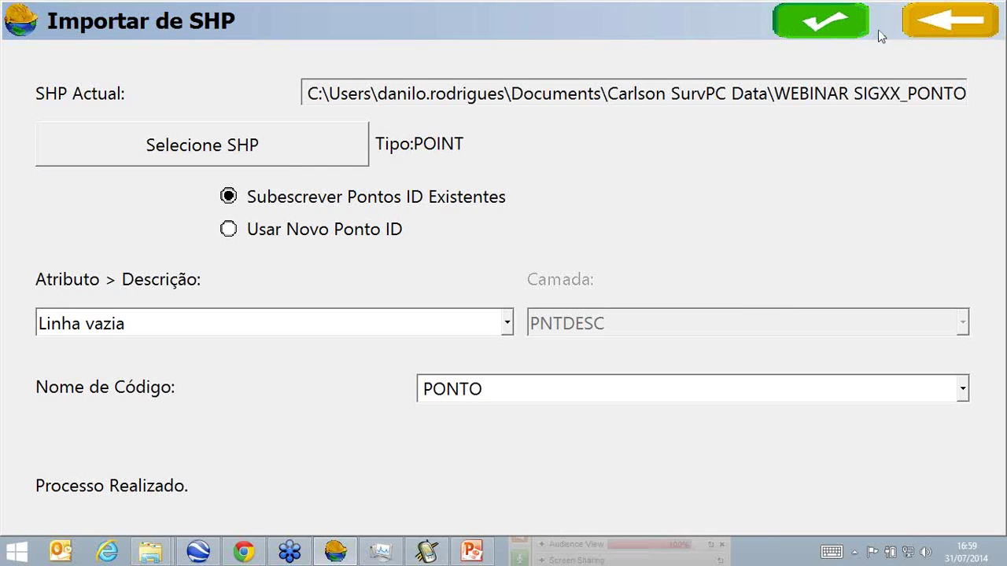
View imported point 1's coordinate details, then close the map back to the WEBINAR SIG4 menu.
left_click(930, 22)
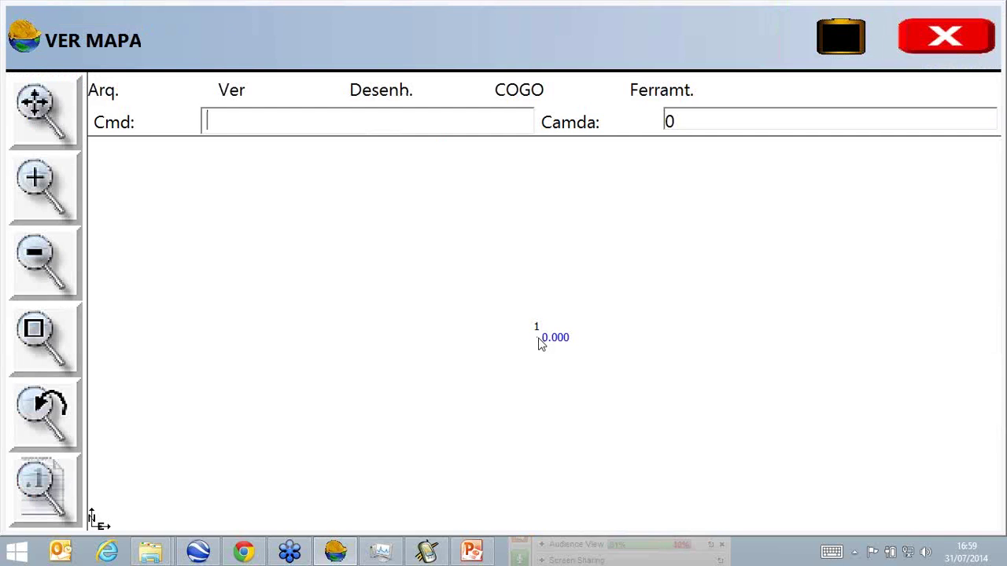
left_click(539, 340)
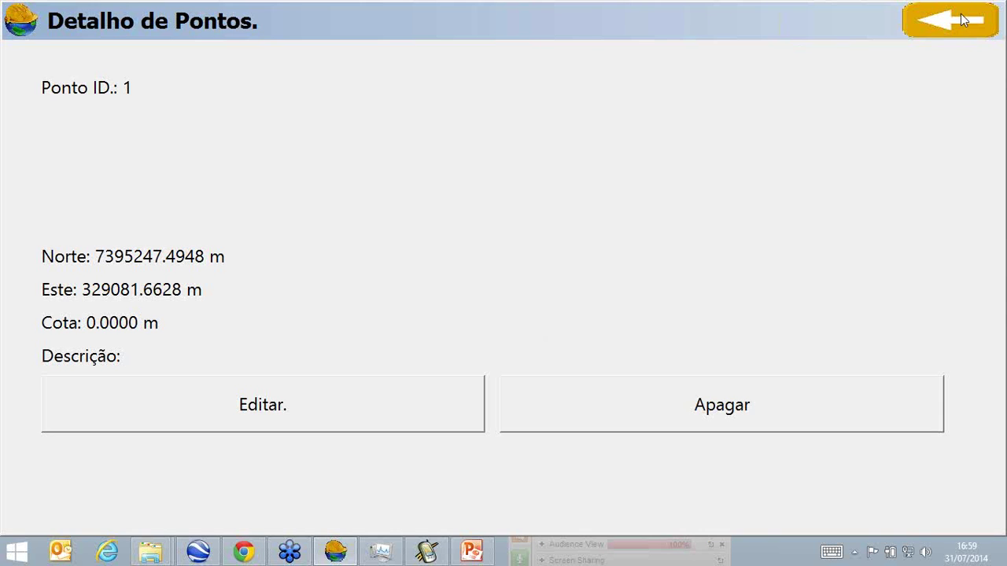
left_click(957, 14)
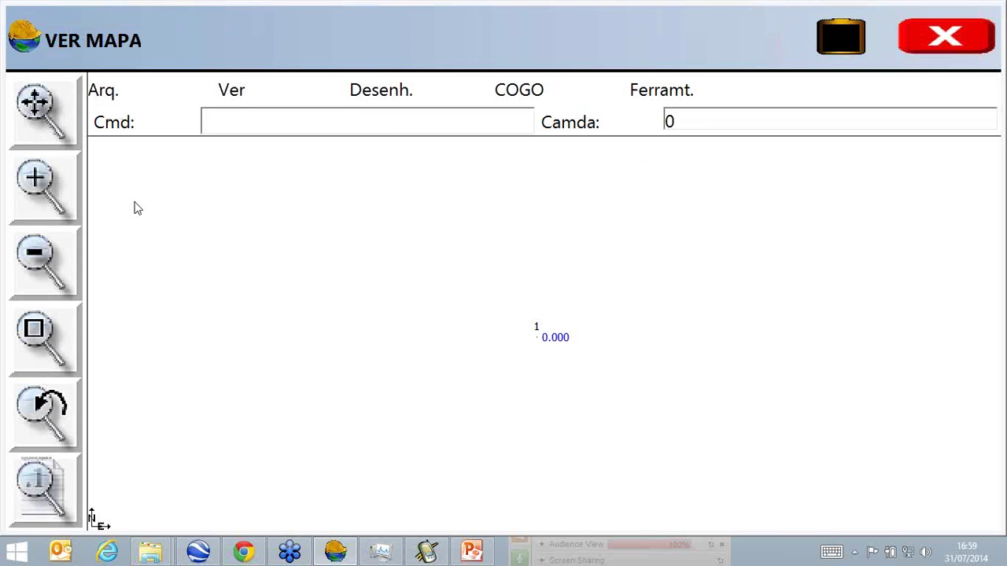
left_click(926, 52)
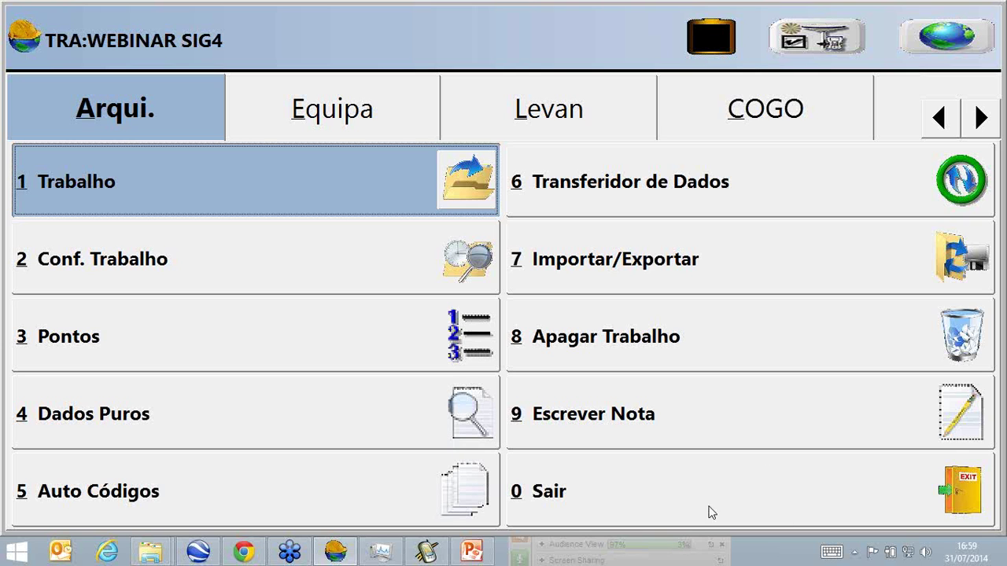
left_click(685, 527)
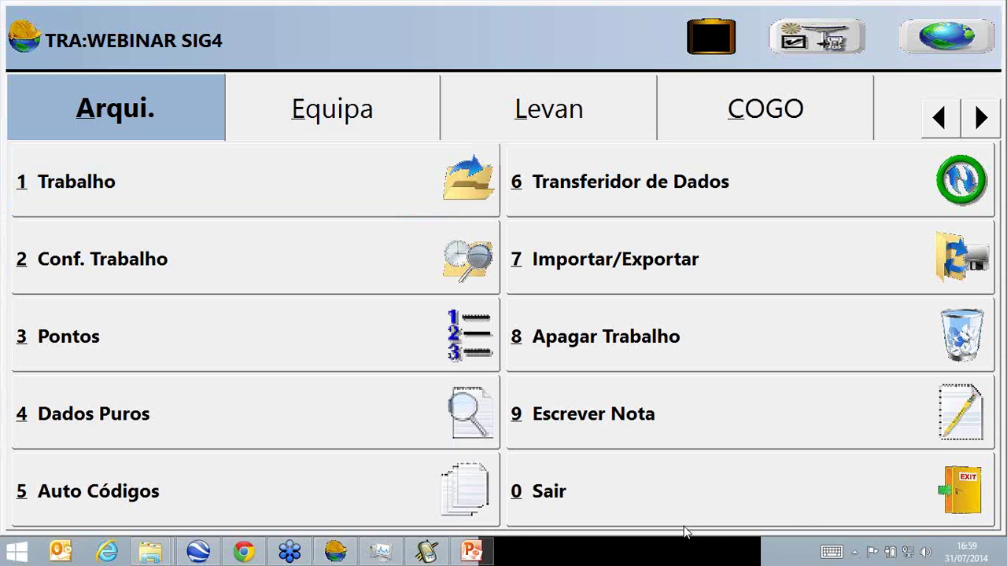
left_click(686, 533)
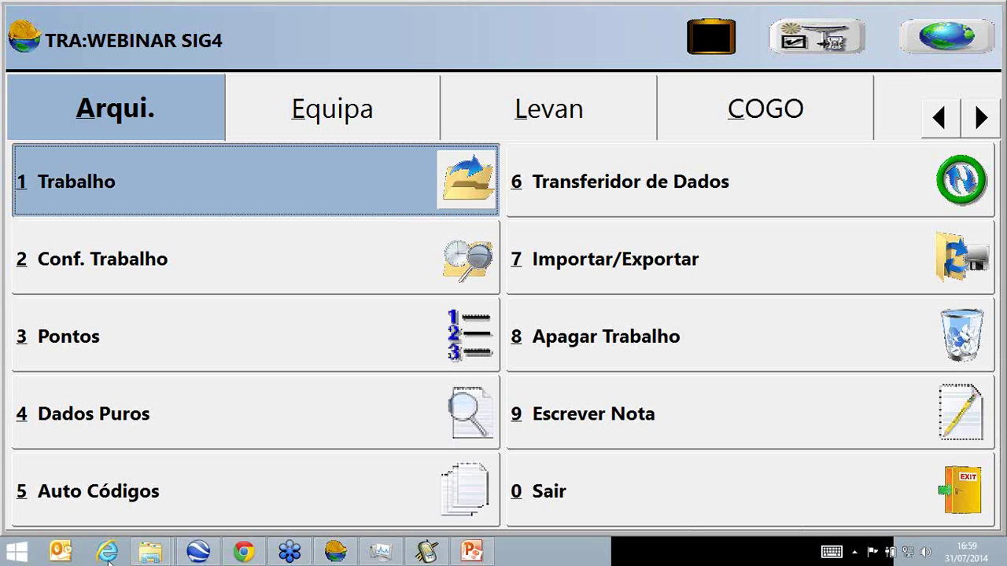
Launch Notepad from the Start menu and type the presenter's contact e-mail address.
left_click(15, 555)
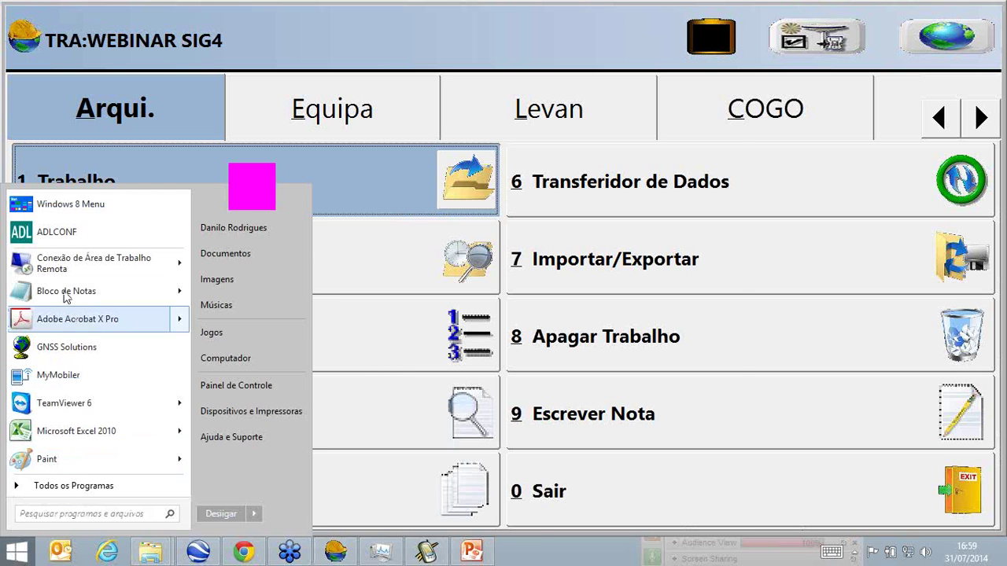
left_click(130, 229)
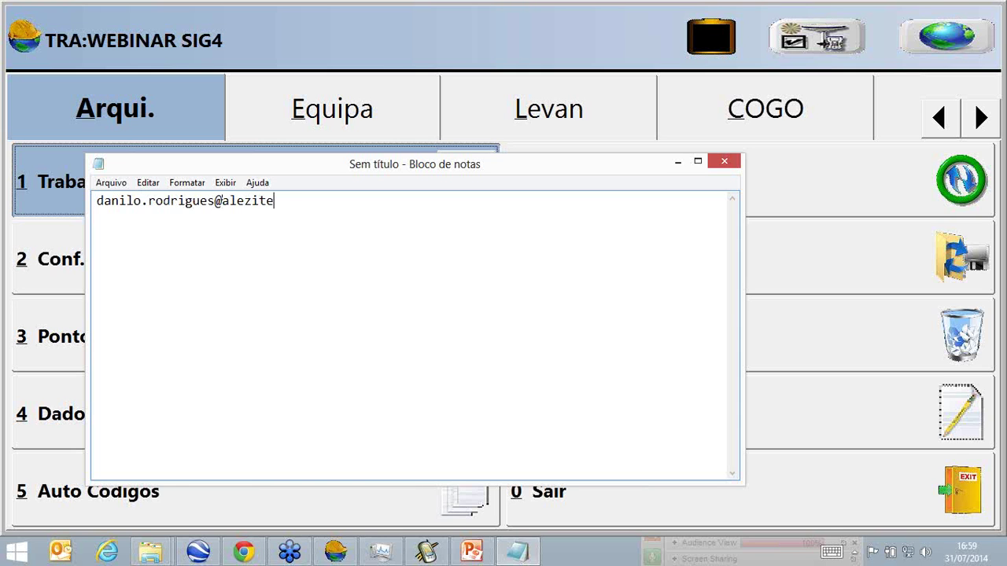
left_click_drag(830, 531, 800, 412)
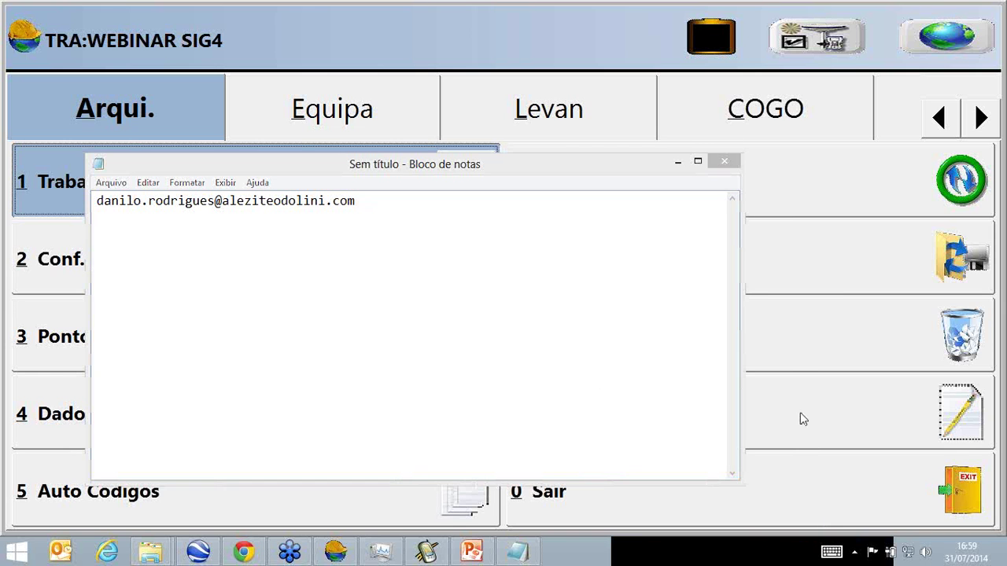
left_click(605, 344)
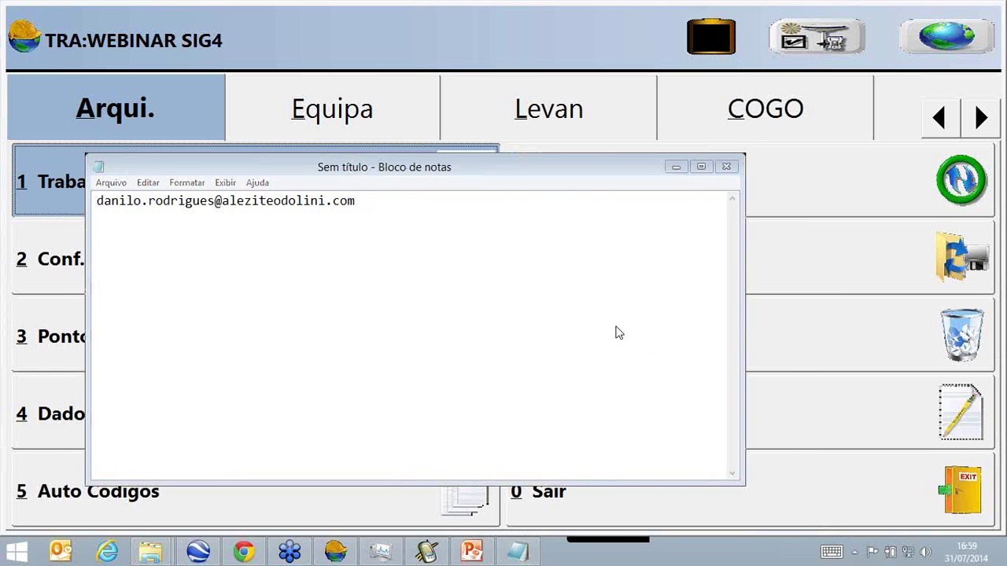